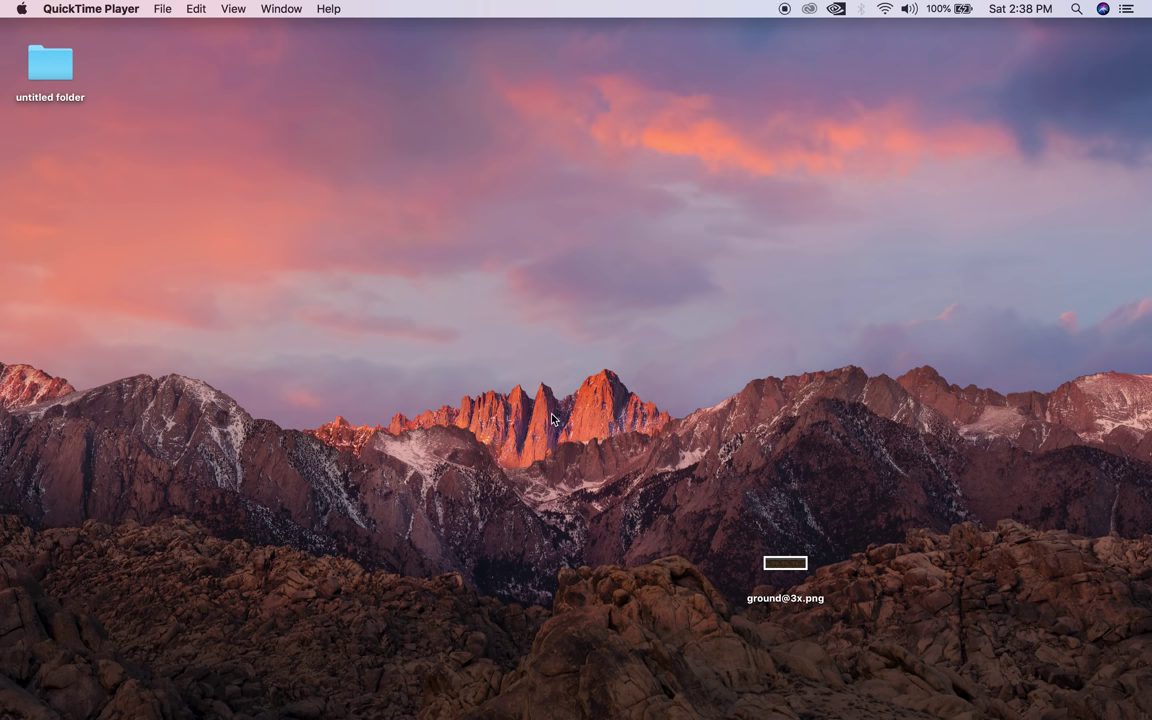
# Open the Chrome window of side scroller tileset images and examine the old frogatto, platformer tiles and Snow Platformer examples.
pyautogui.moveTo(943, 700)
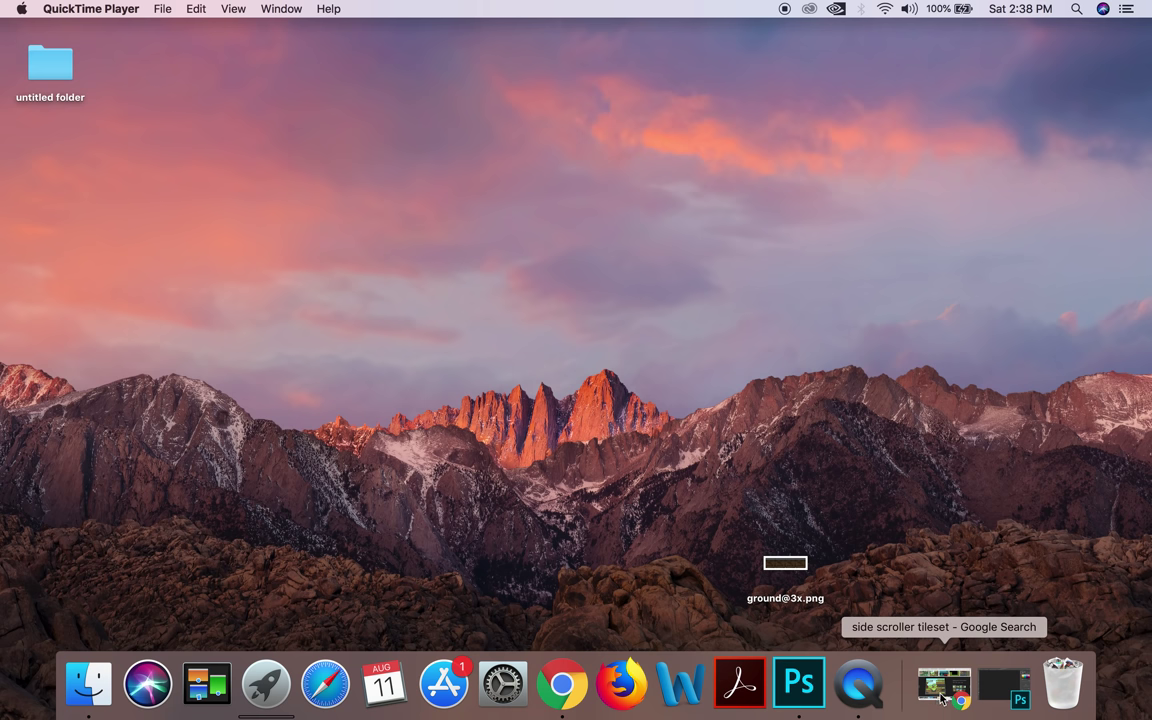
pyautogui.click(943, 690)
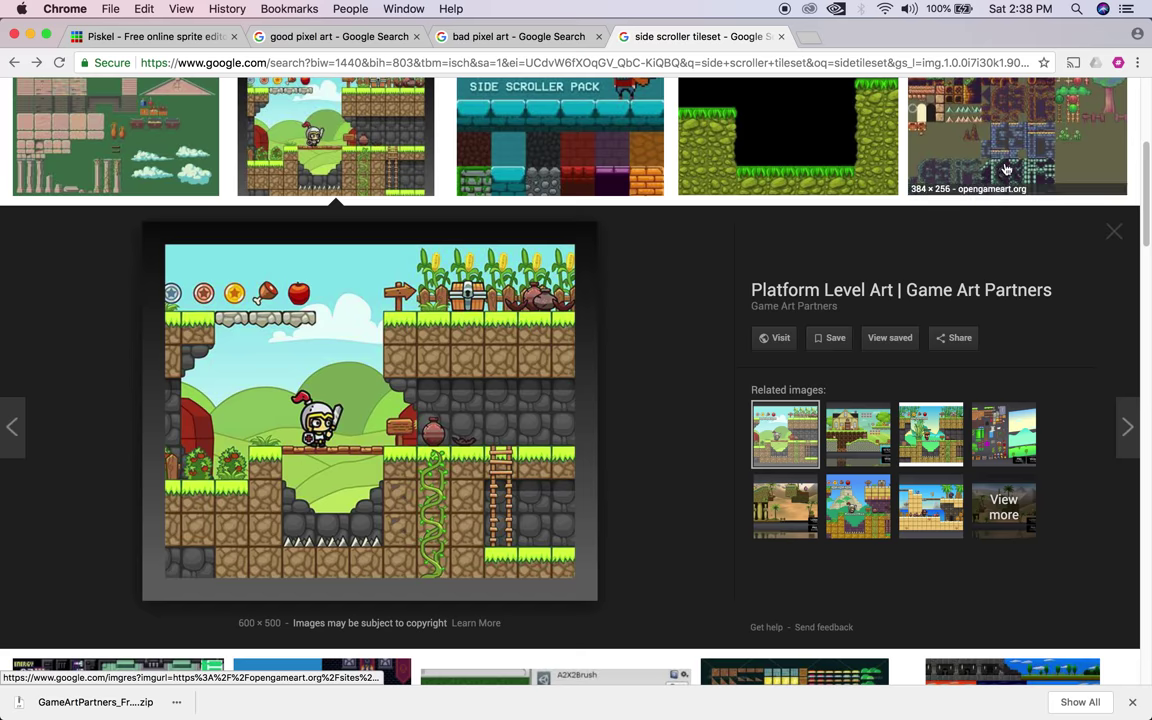
pyautogui.scroll(5, 1010, 162)
pyautogui.scroll(-5, 1020, 160)
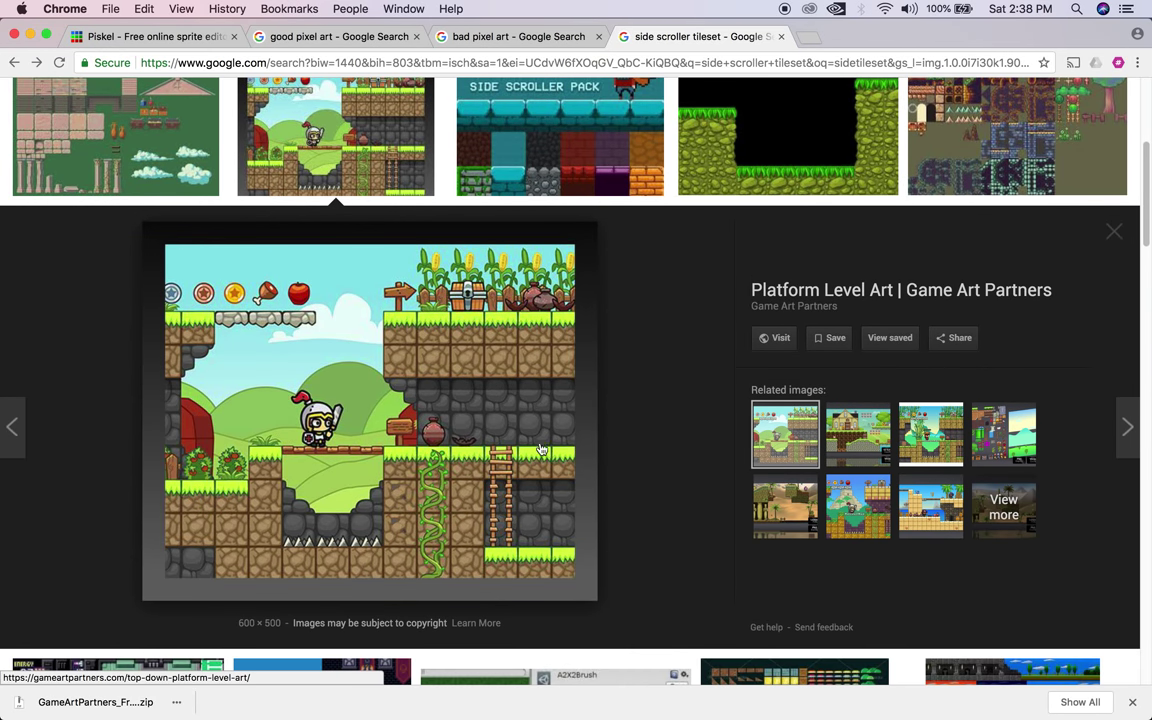
pyautogui.click(1022, 175)
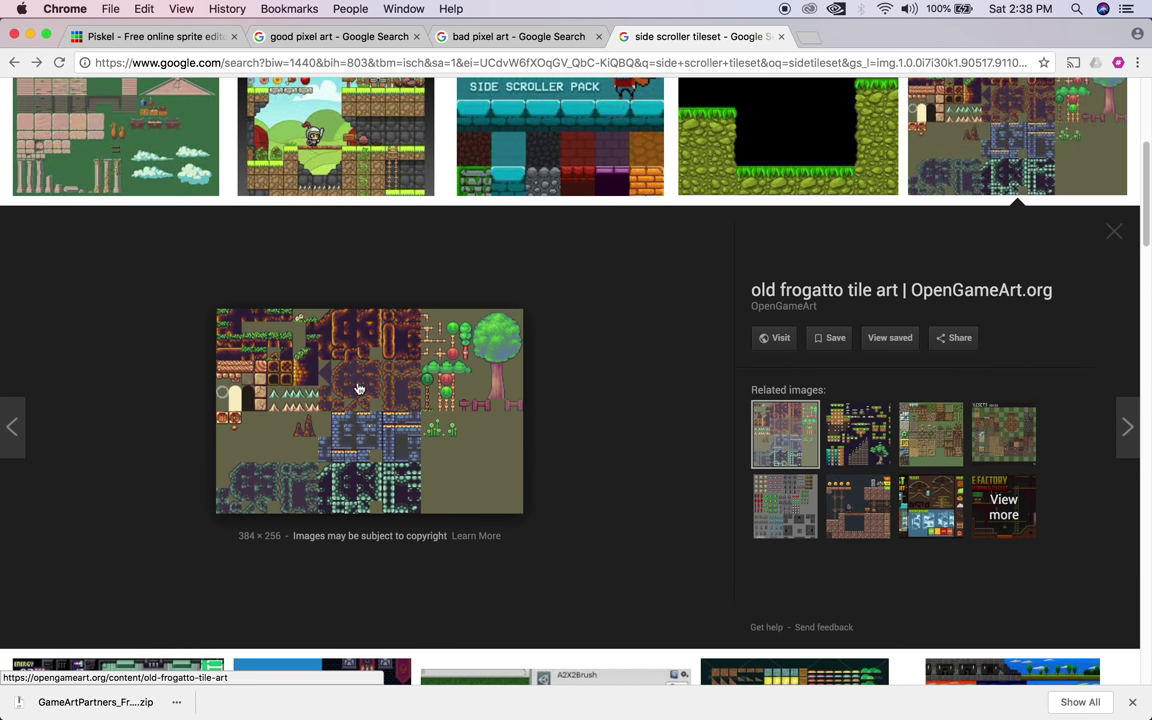
pyautogui.click(857, 449)
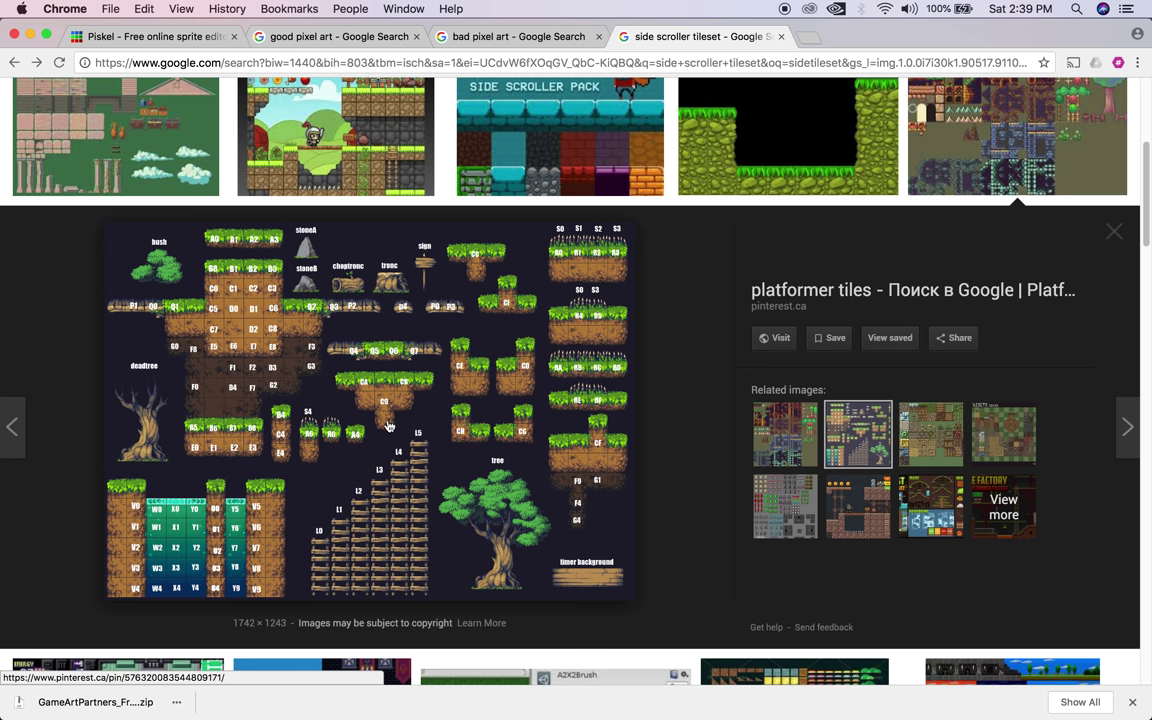
pyautogui.click(843, 515)
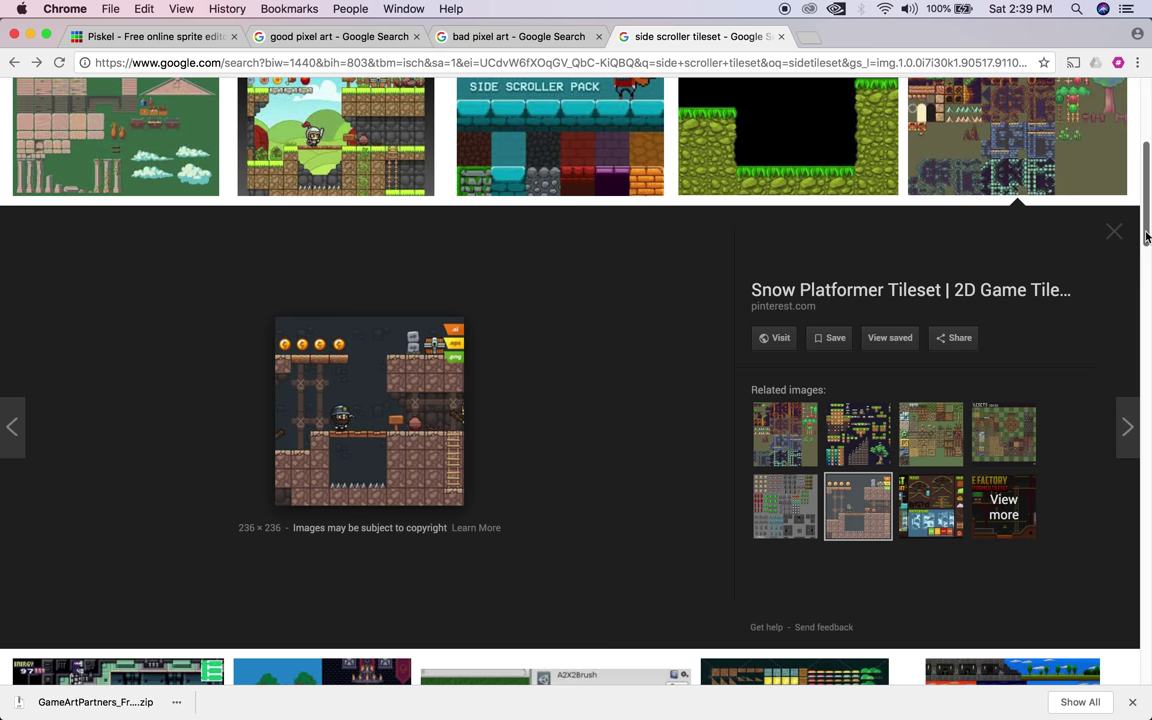
# Compare the CartoonSmart side scroller artwork with the related forest artwork and the Farm platformer level tileset further down the results.
pyautogui.moveTo(1147, 231); pyautogui.dragTo(1133, 338)
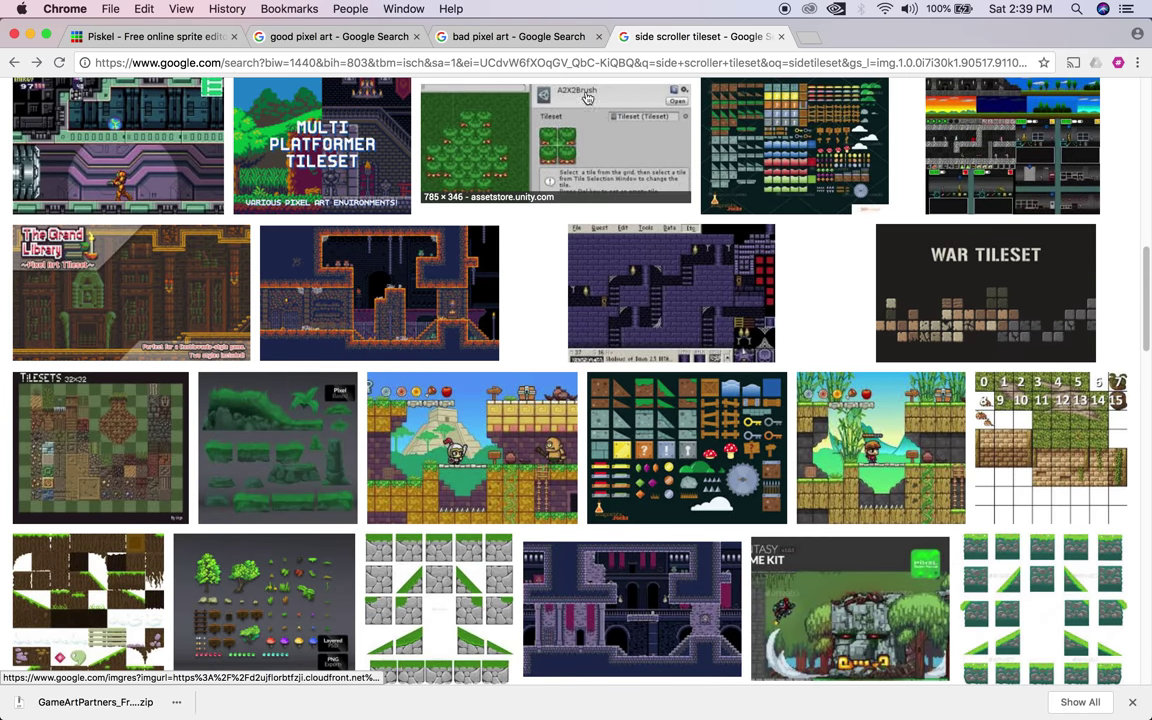
pyautogui.click(523, 451)
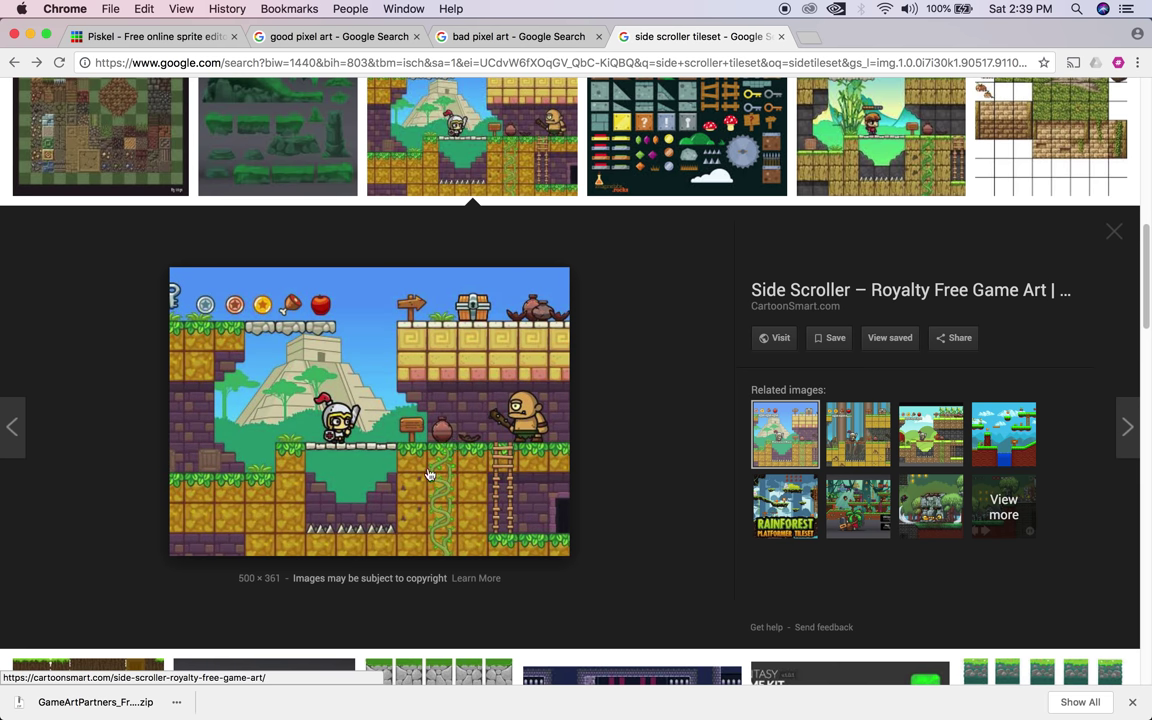
pyautogui.click(858, 434)
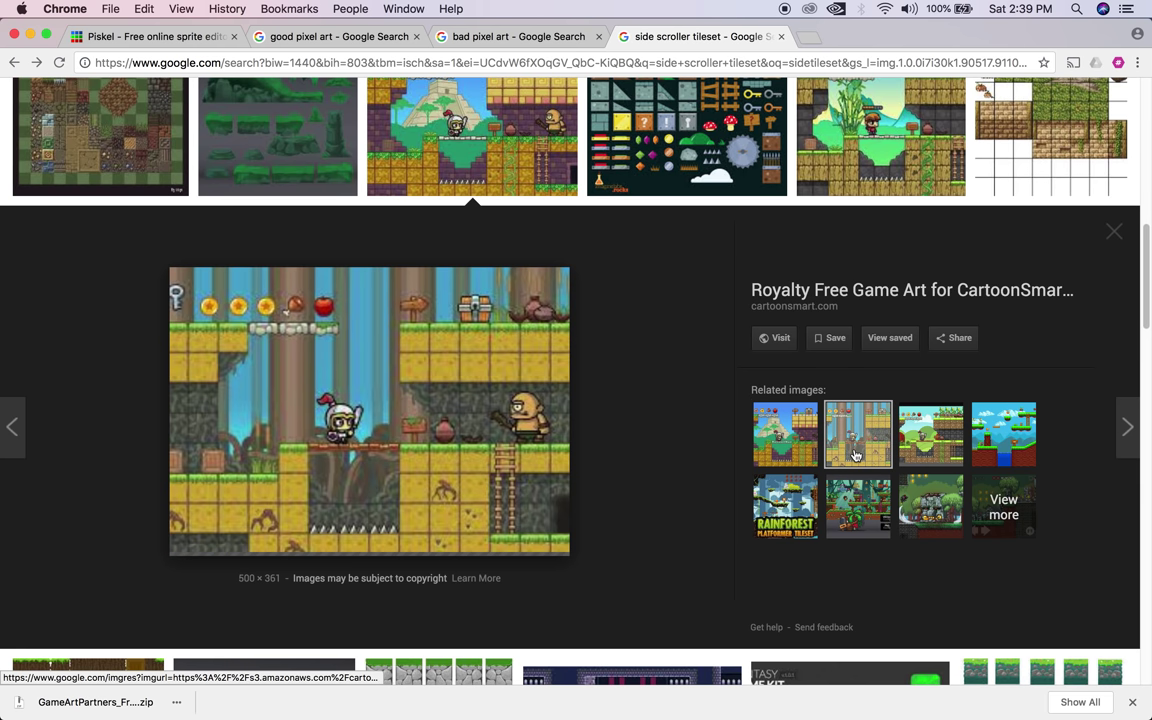
pyautogui.click(785, 434)
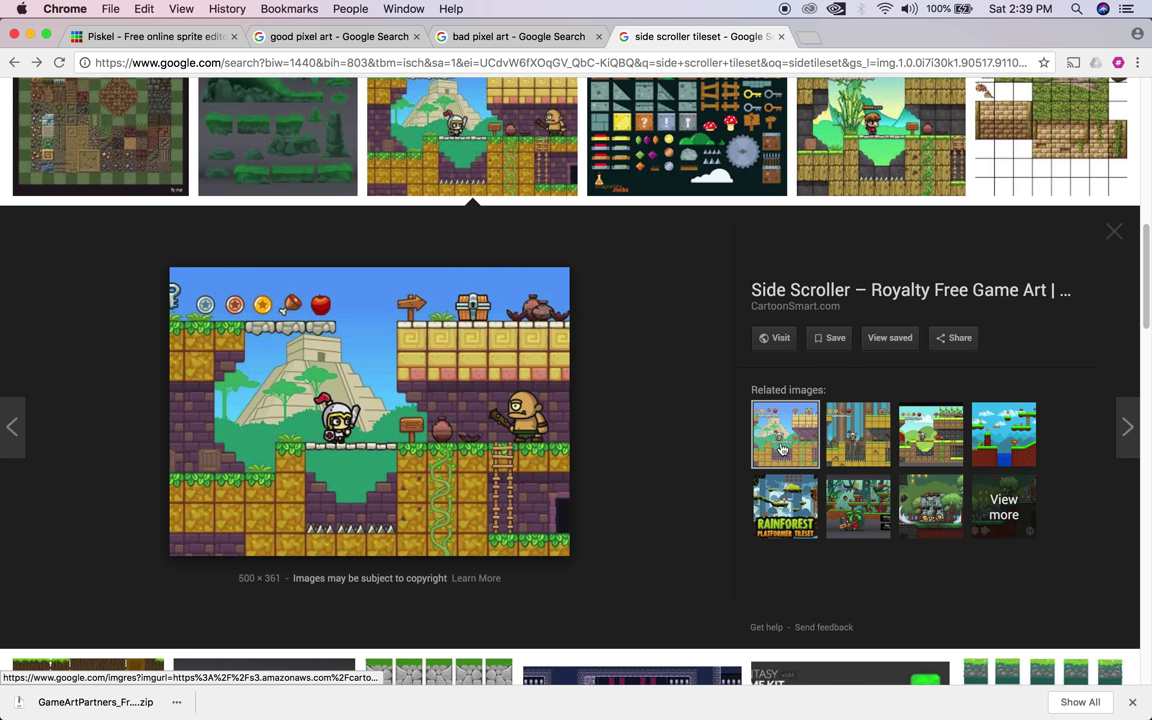
pyautogui.click(858, 434)
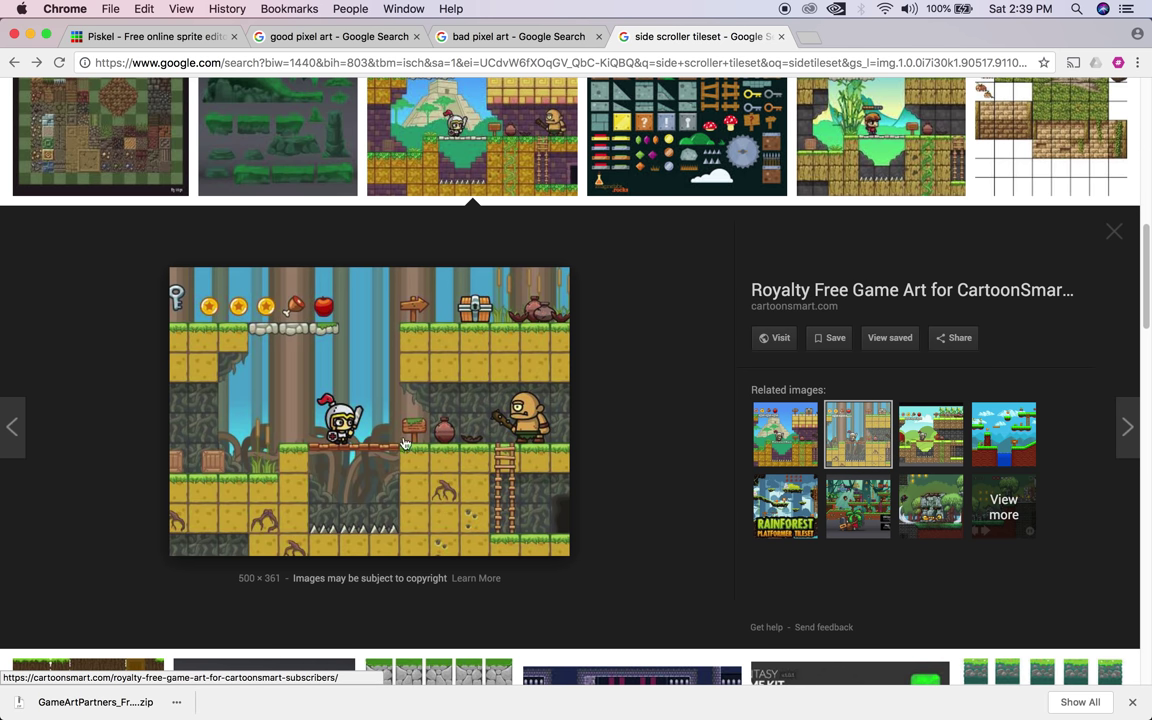
pyautogui.click(930, 434)
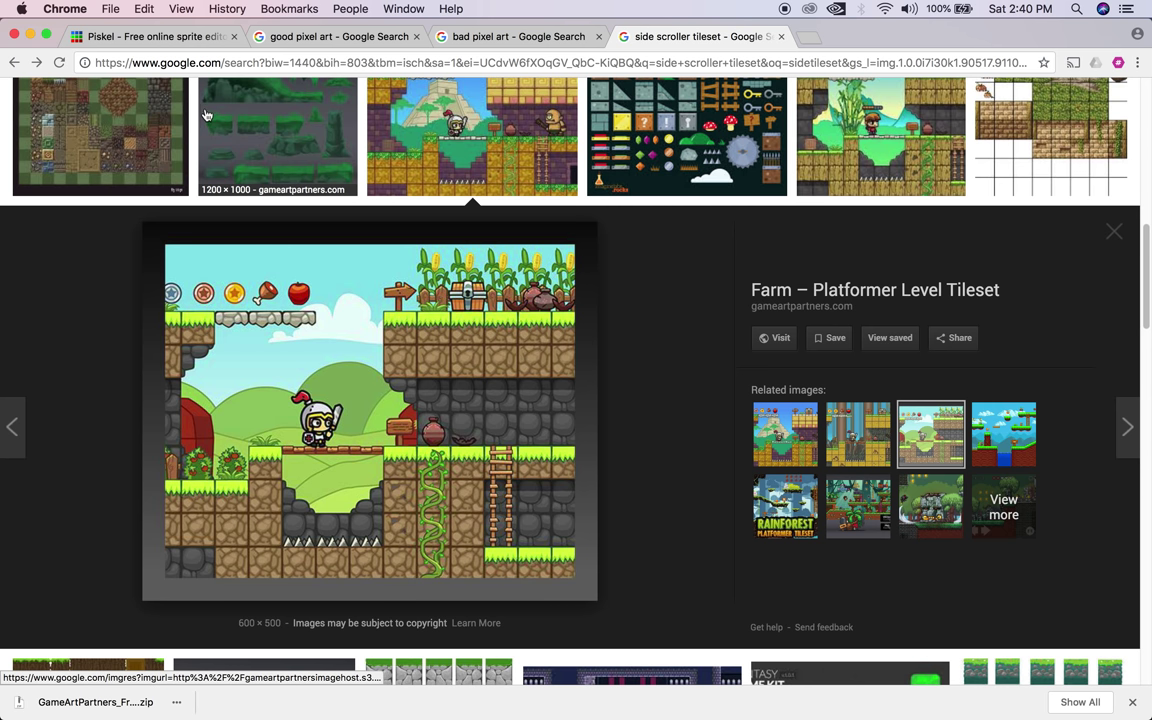
# Minimize the browser, switch to Photoshop and open the settings for a new document.
pyautogui.click(31, 37)
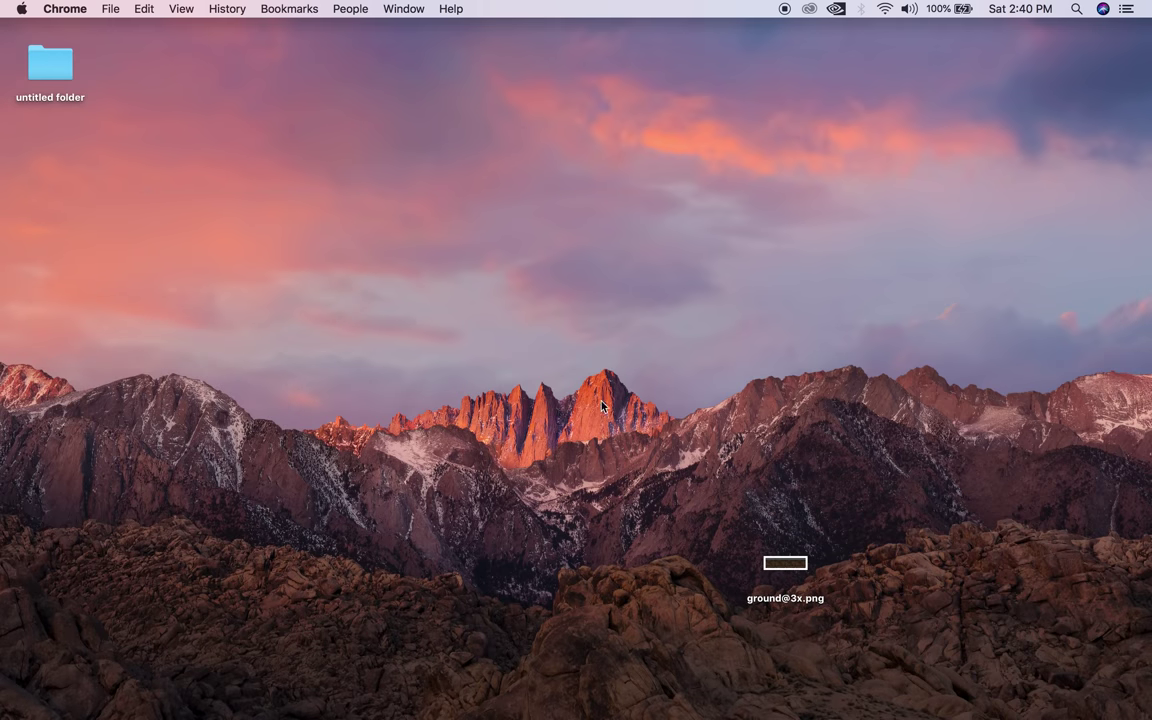
pyautogui.moveTo(868, 716)
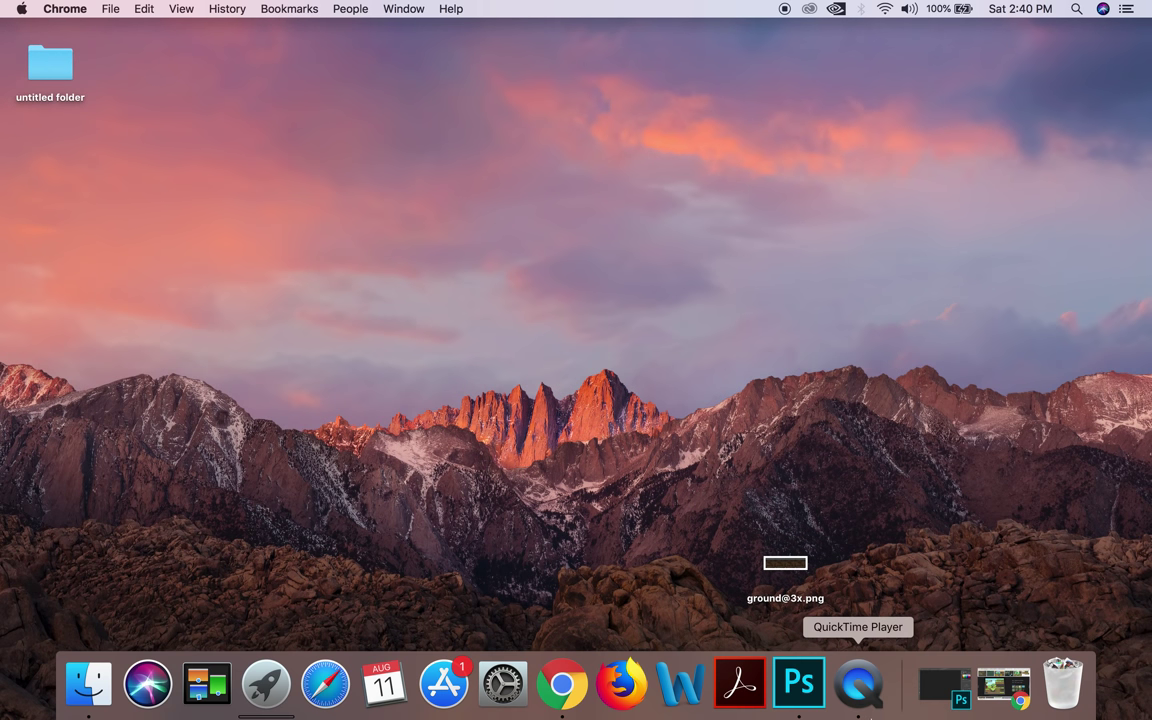
pyautogui.click(946, 688)
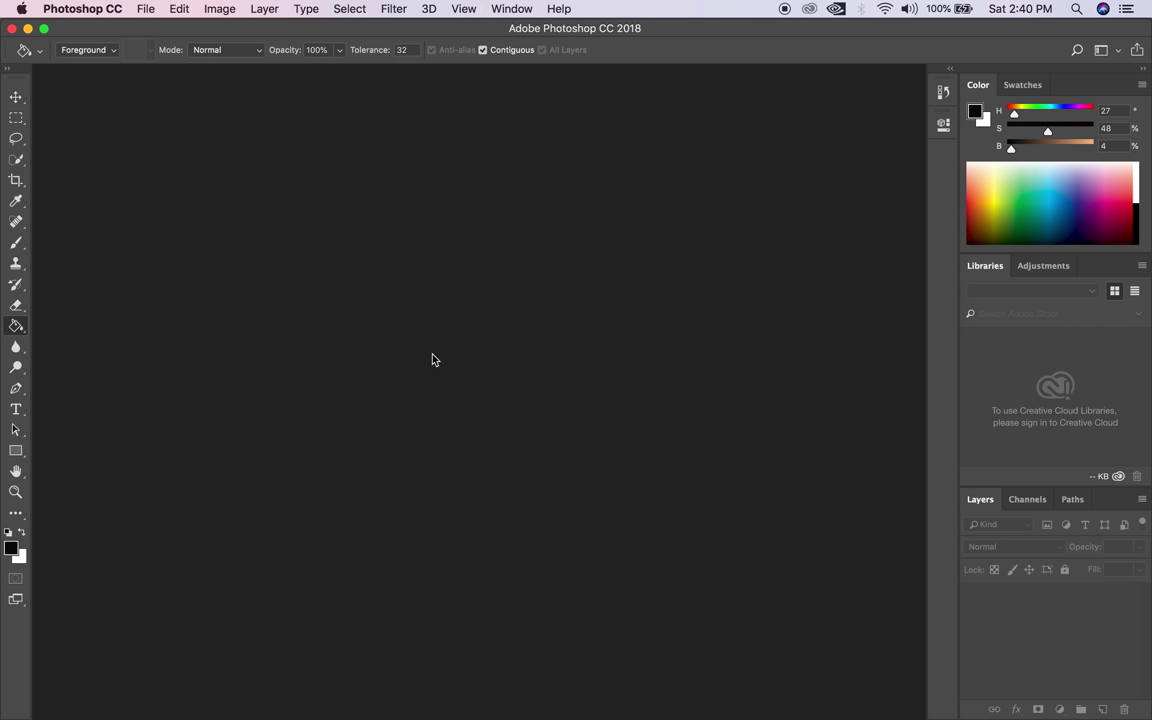
pyautogui.click(147, 10)
pyautogui.moveTo(169, 12)
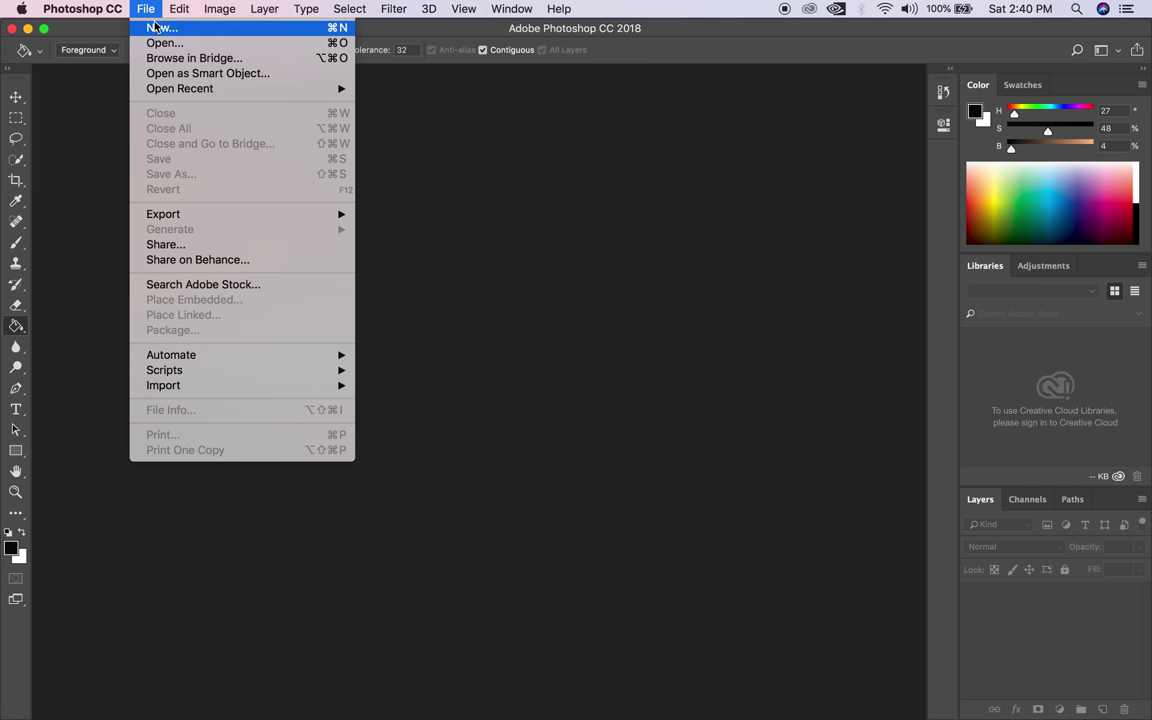
pyautogui.click(160, 28)
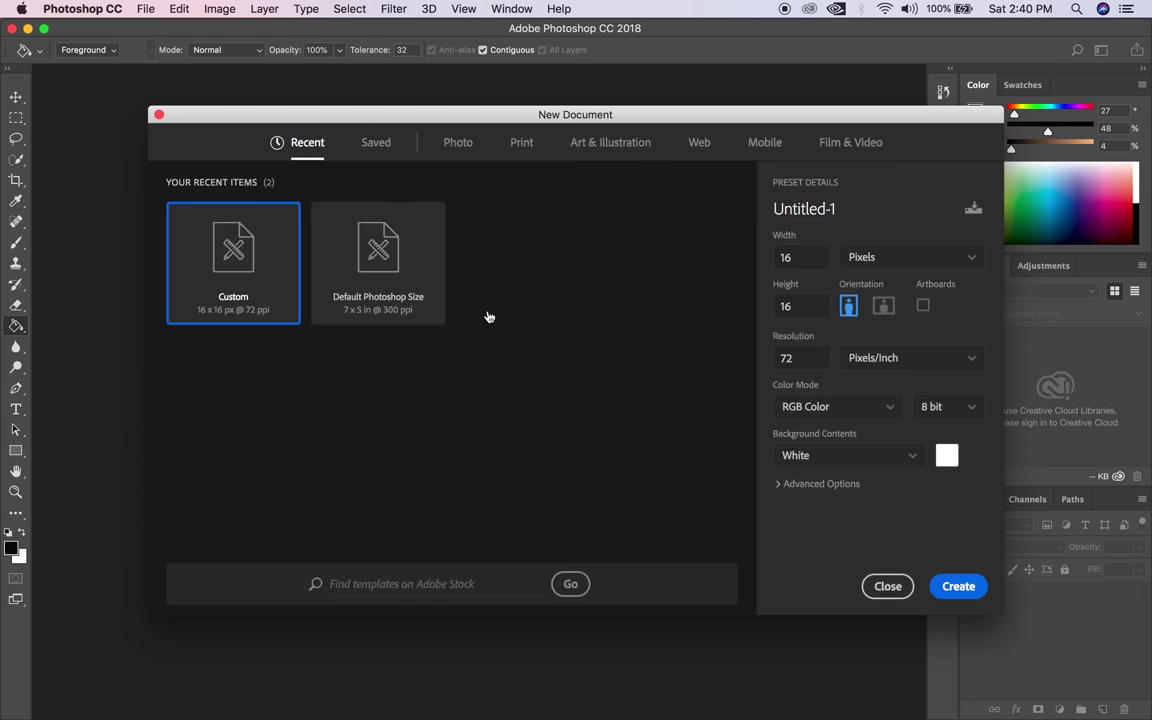
# Try smaller canvas sizes for the new document, ending with width and height of 64 pixels.
pyautogui.click(806, 260)
pyautogui.doubleClick(815, 263)
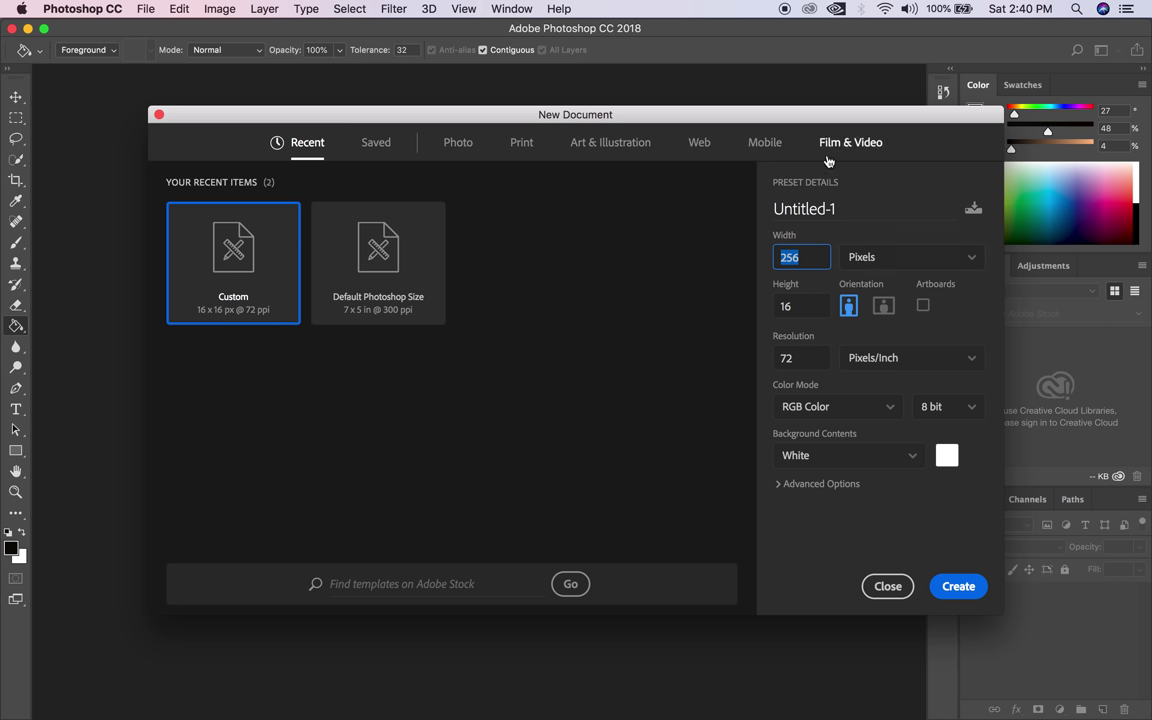
pyautogui.write('8')
pyautogui.press('super+a')
pyautogui.write('32')
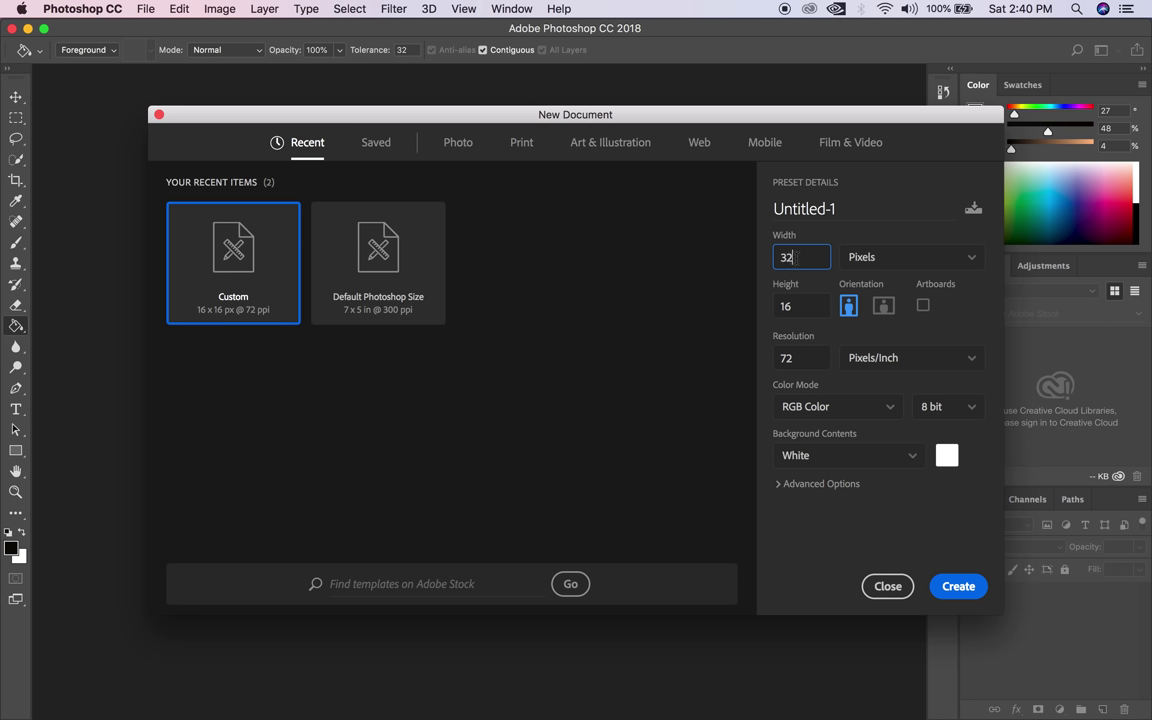
pyautogui.moveTo(798, 260); pyautogui.dragTo(768, 252)
pyautogui.write('64')
pyautogui.doubleClick(800, 305)
pyautogui.write('64')
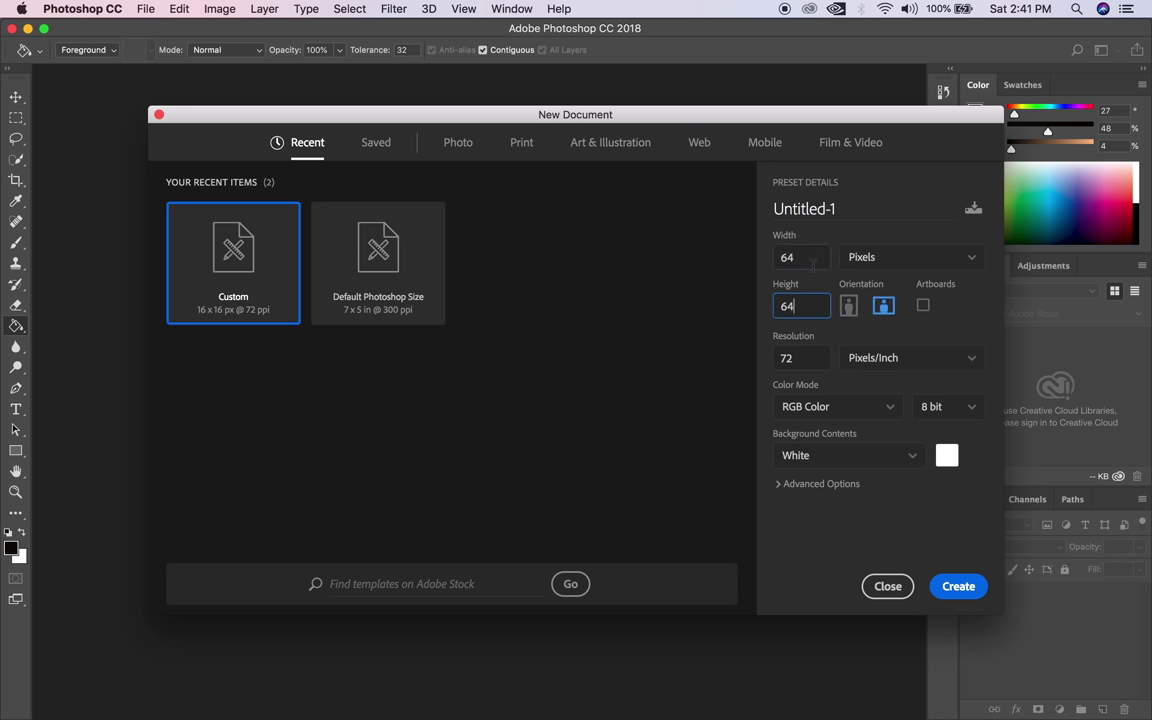
# Set the width and height to 256 pixels and create the document.
pyautogui.moveTo(818, 259); pyautogui.dragTo(783, 233)
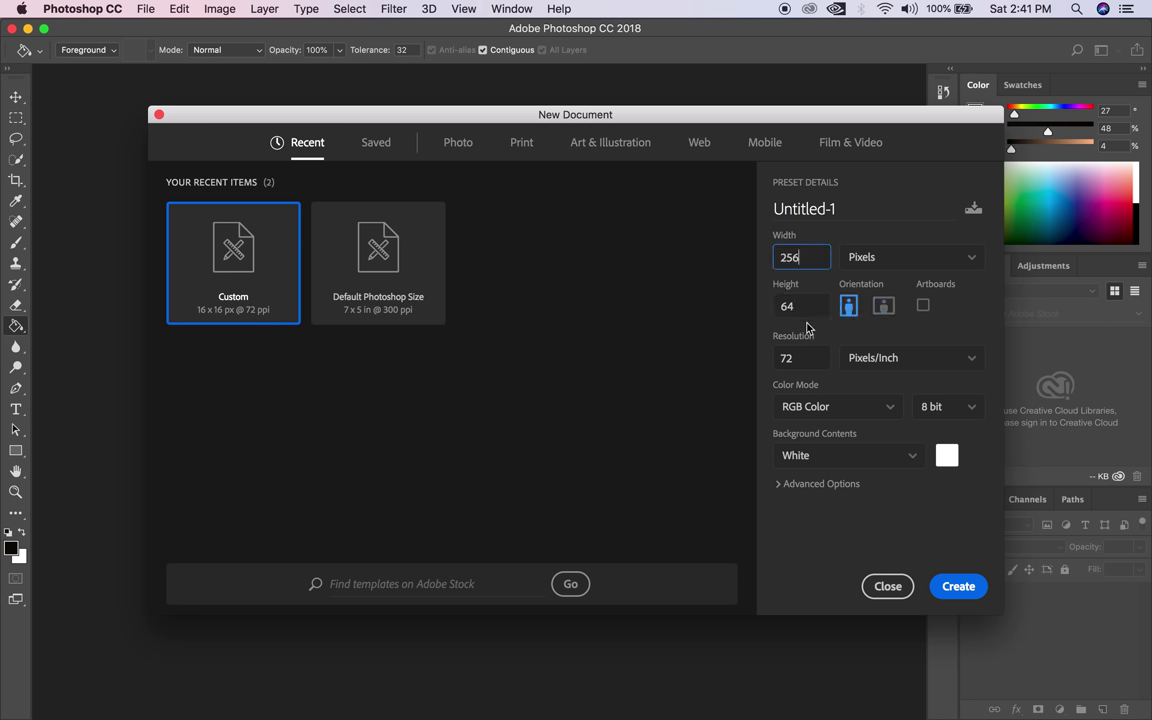
pyautogui.press('Tab')
pyautogui.write('256')
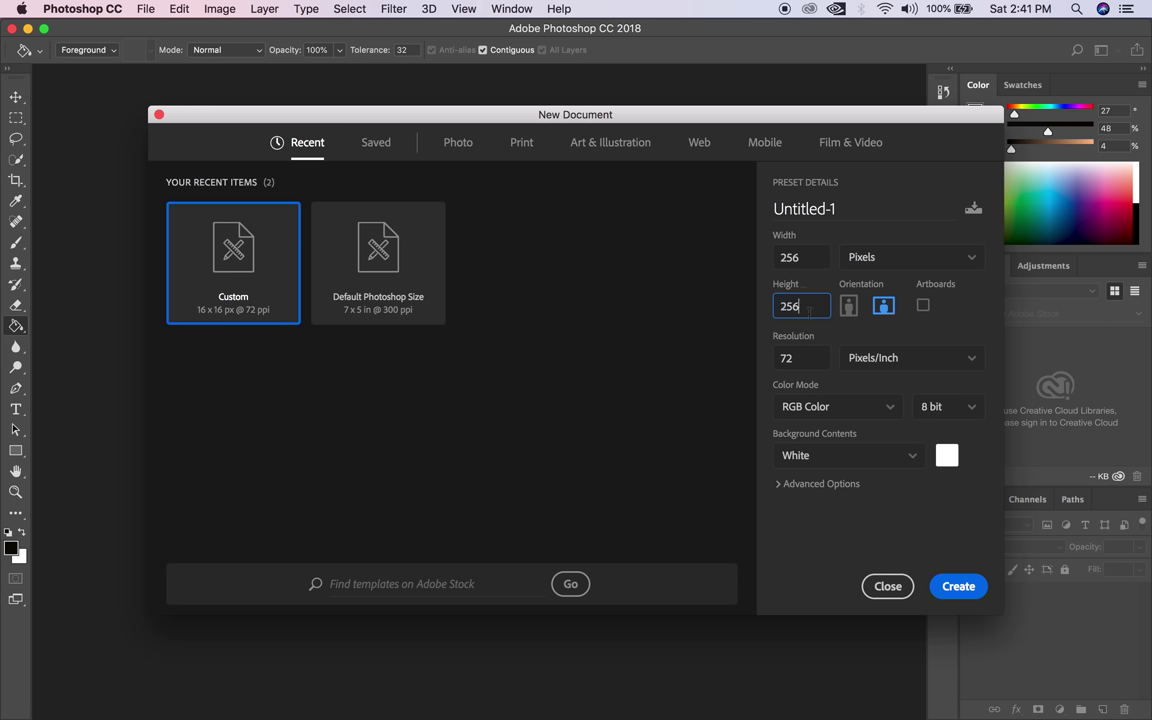
pyautogui.click(958, 588)
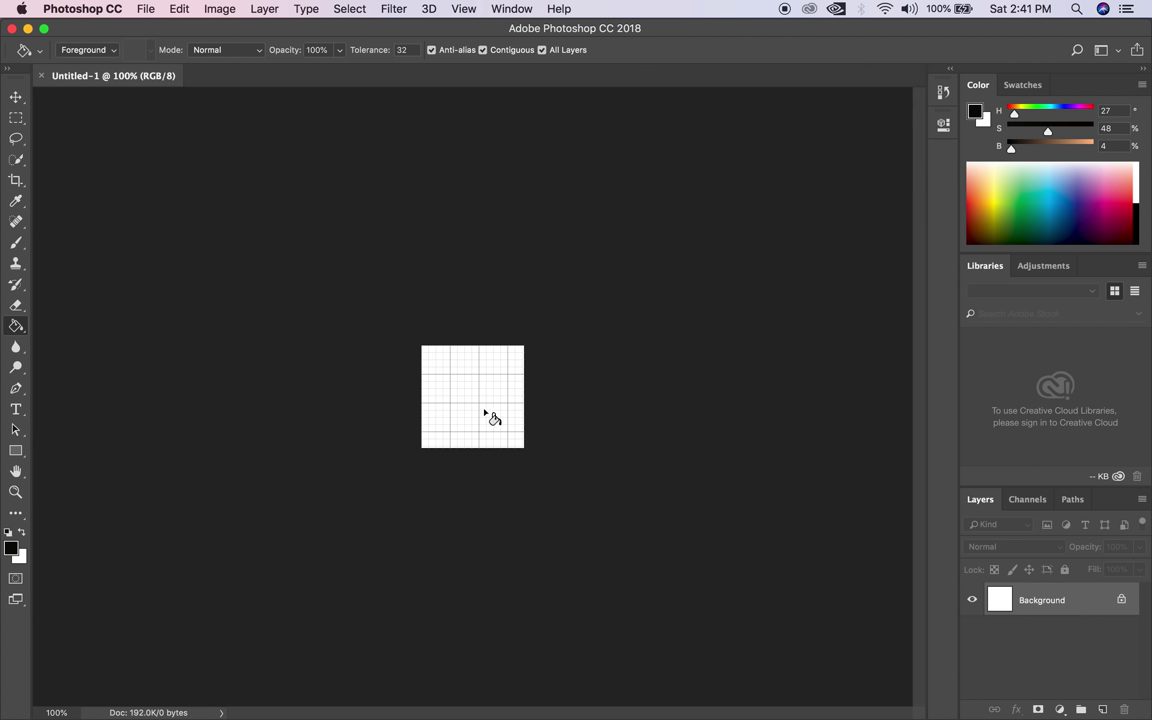
pyautogui.press('z')
pyautogui.click(486, 414)
pyautogui.click(488, 418)
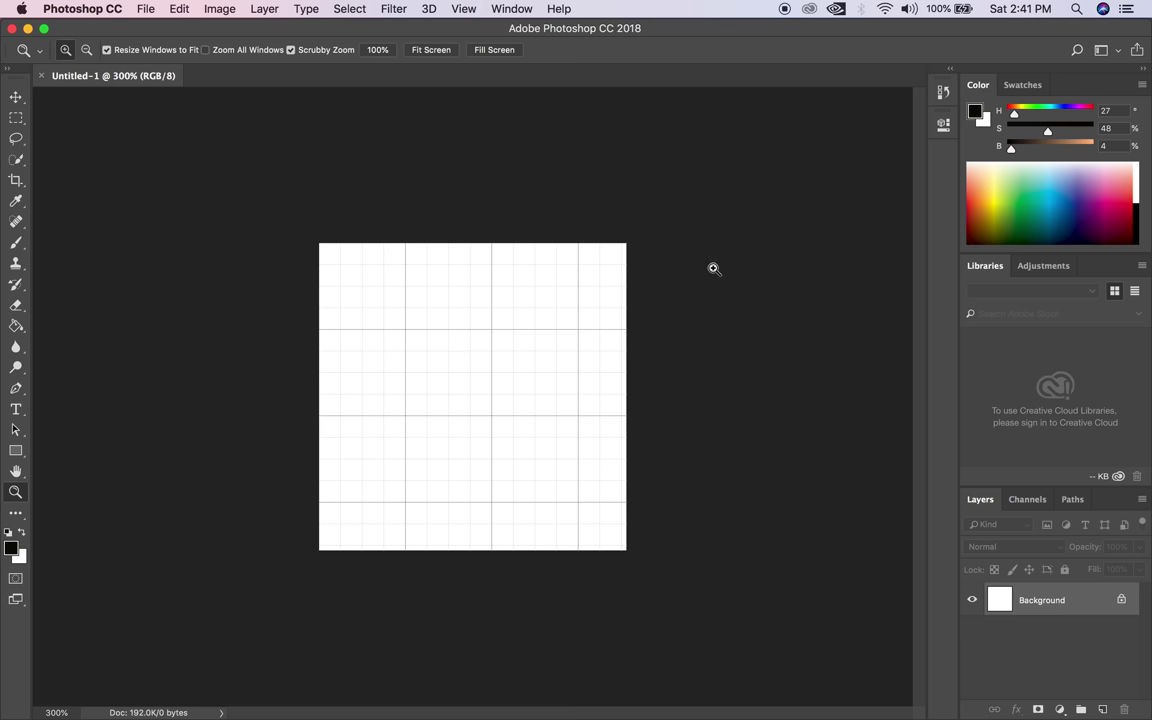
# Hide the canvas grid and turn it back on.
pyautogui.click(463, 9)
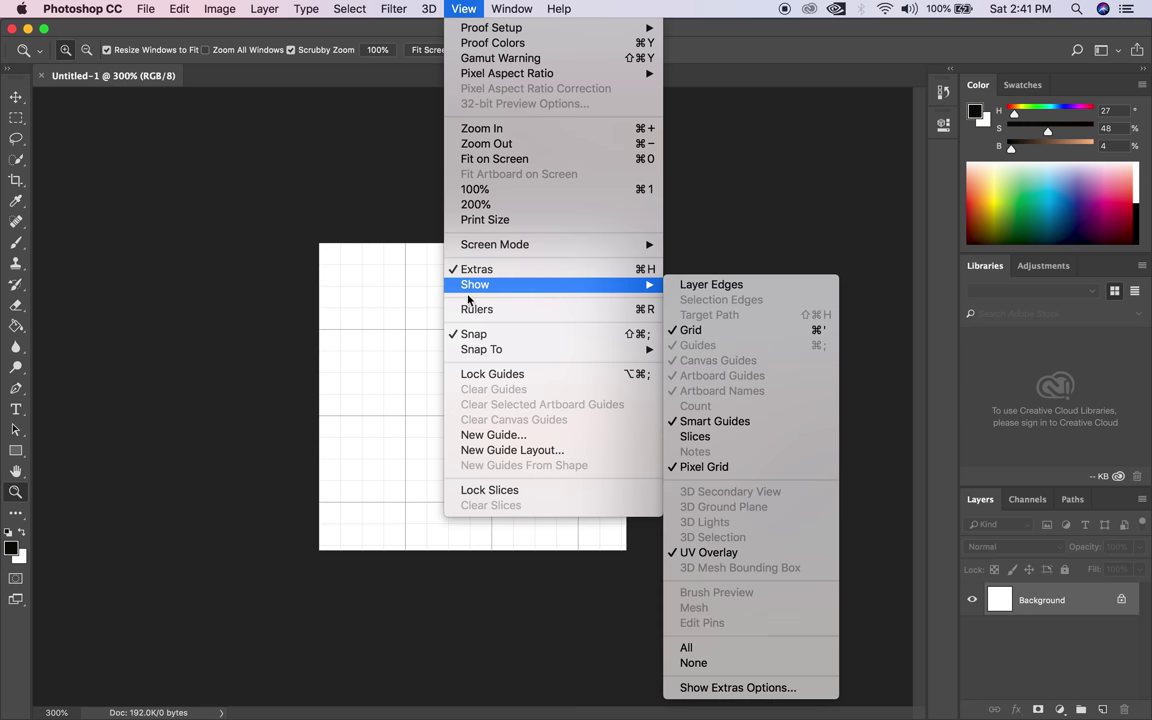
pyautogui.moveTo(497, 287)
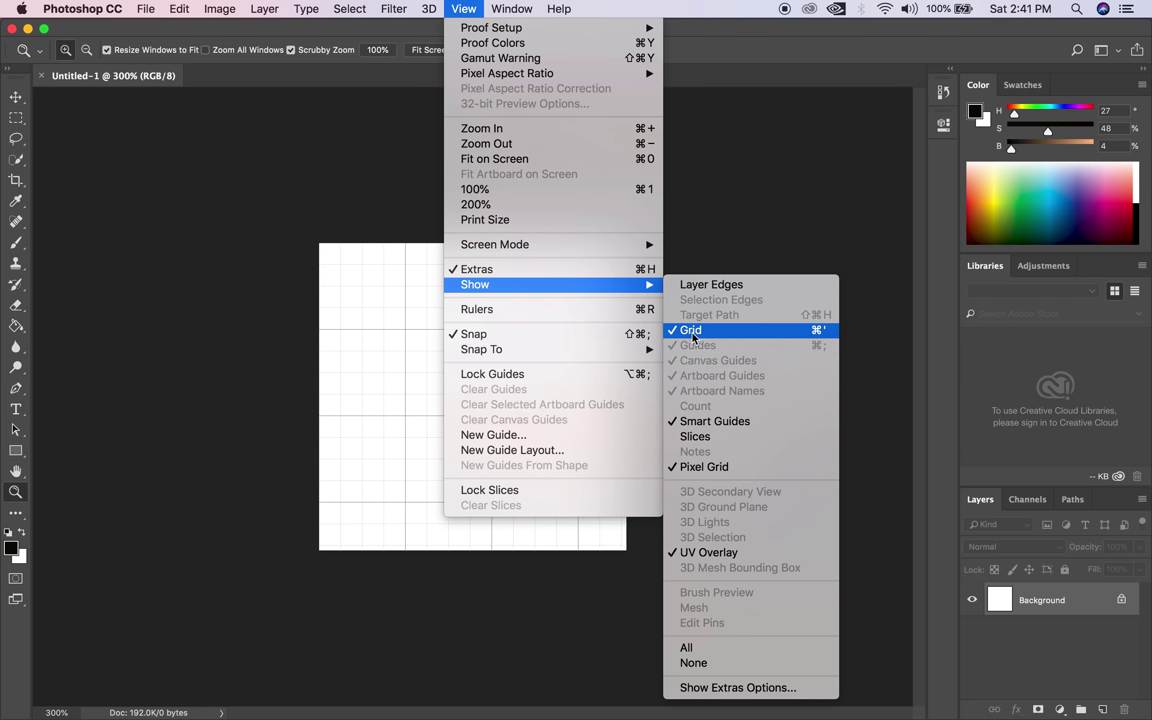
pyautogui.click(696, 338)
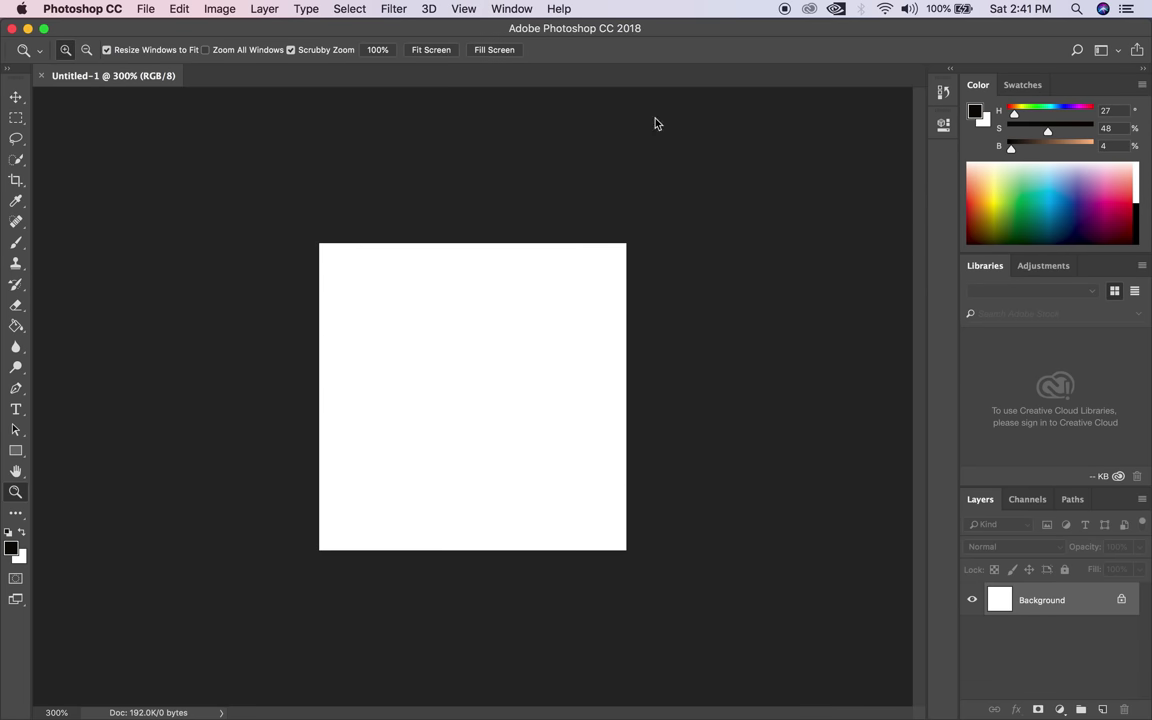
pyautogui.click(468, 8)
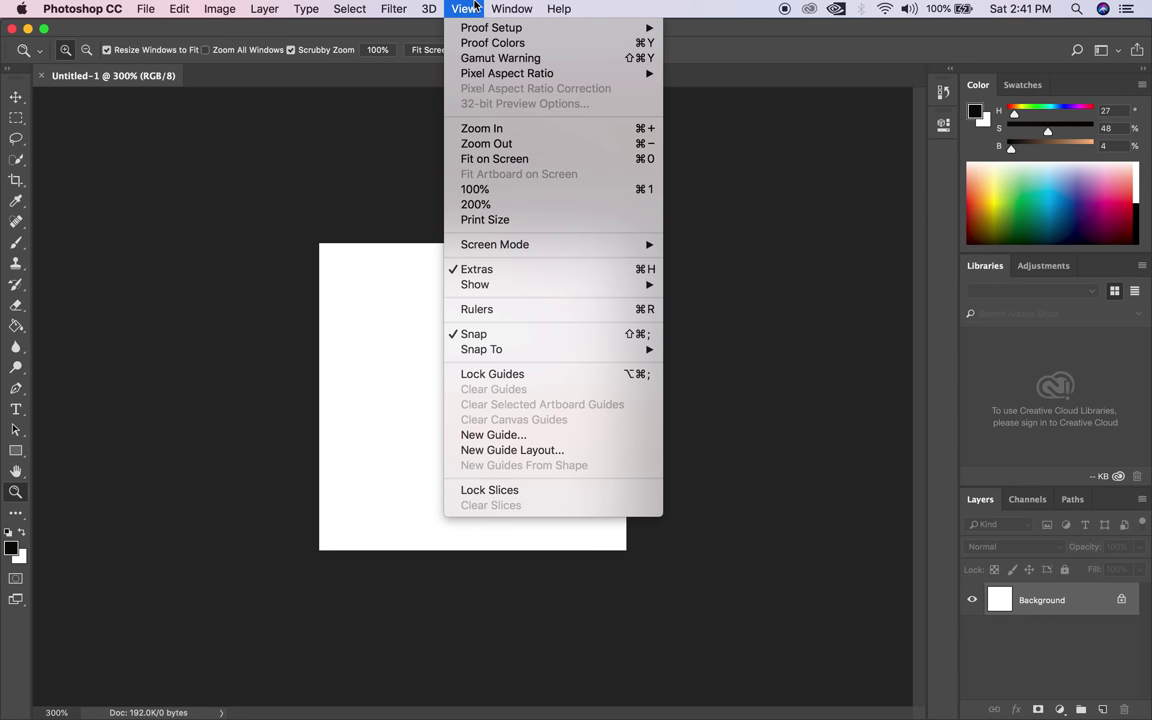
pyautogui.moveTo(484, 285)
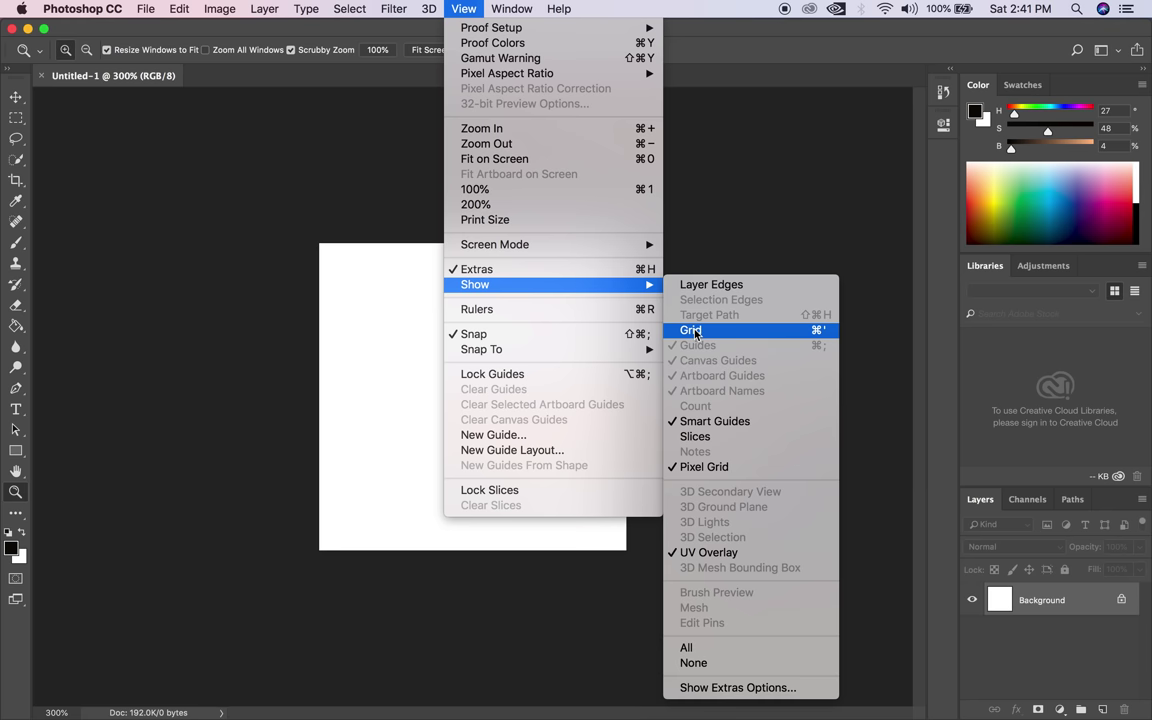
pyautogui.click(672, 329)
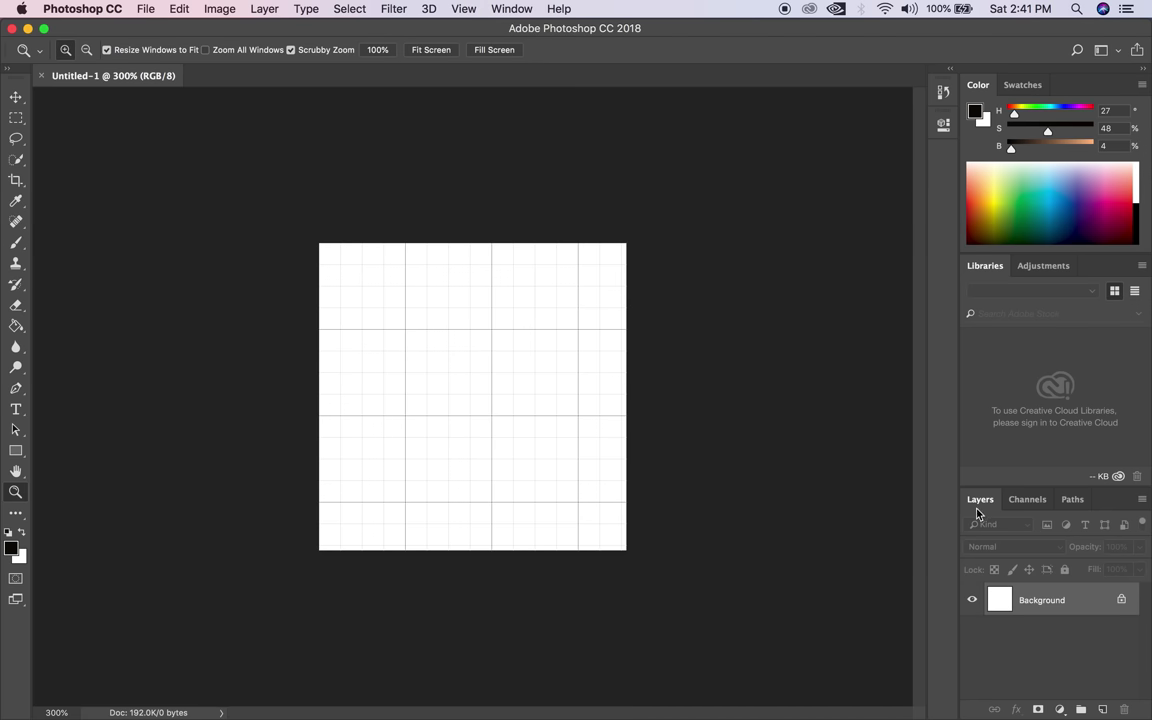
# Enlarge the layer list and replace the locked white background with a new empty layer.
pyautogui.moveTo(1010, 486); pyautogui.dragTo(1010, 340)
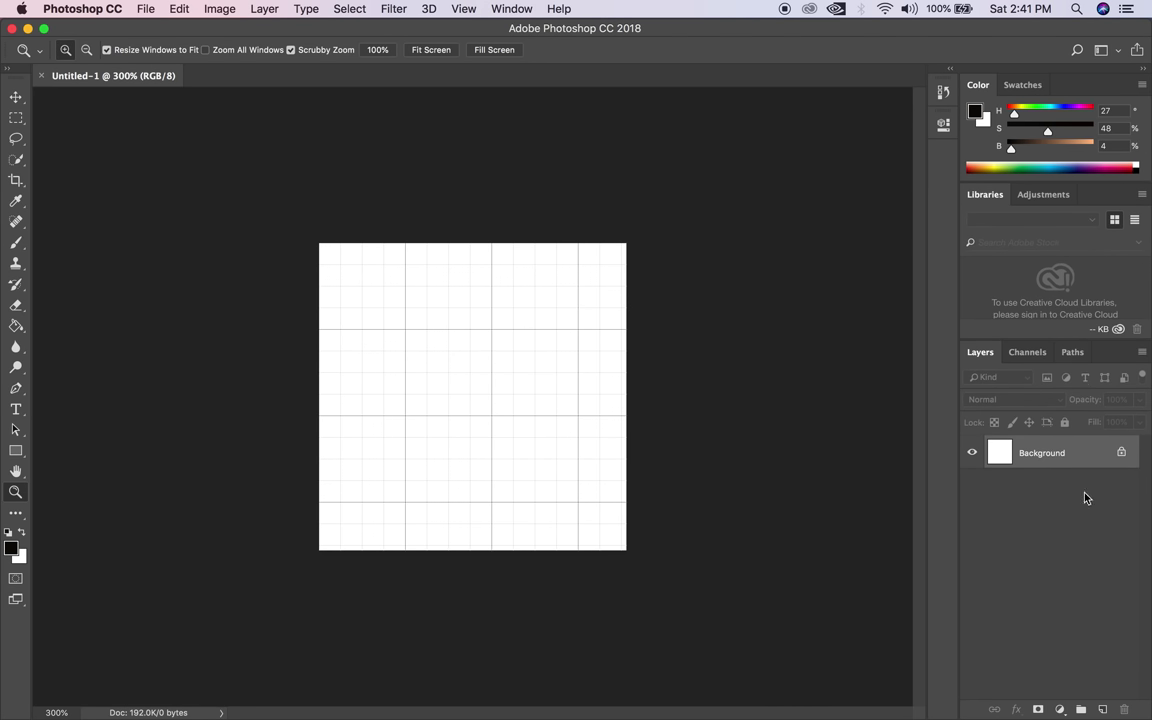
pyautogui.click(1121, 453)
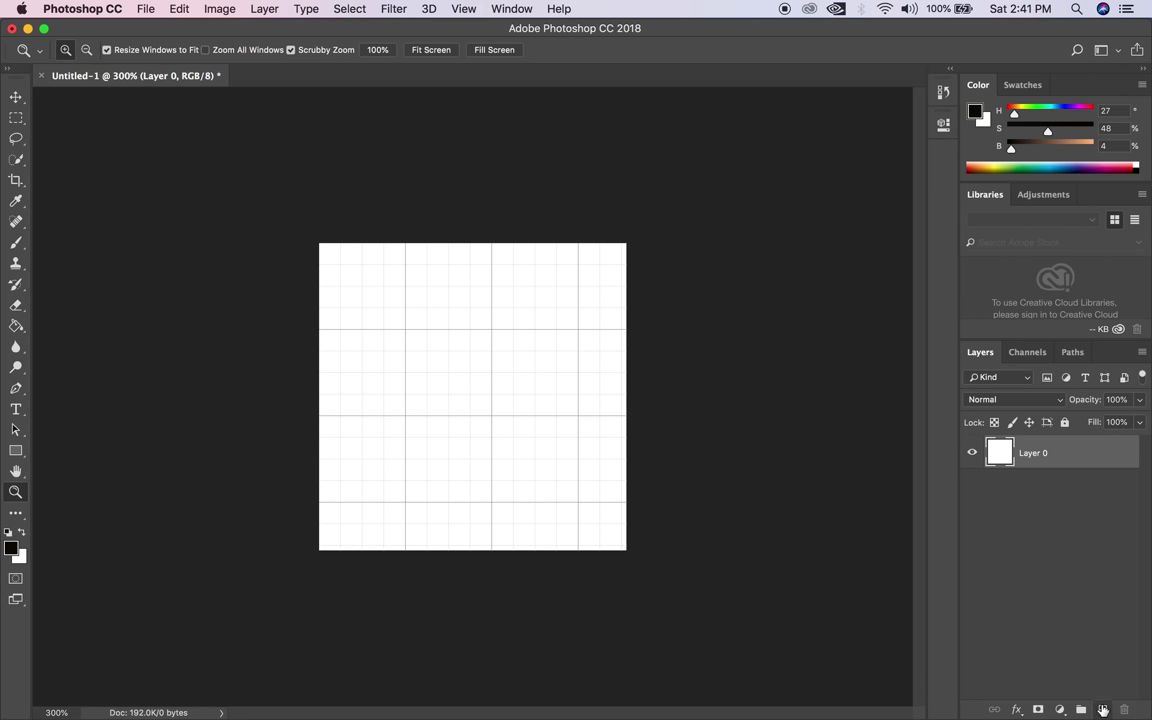
pyautogui.click(1103, 709)
pyautogui.moveTo(1100, 486); pyautogui.dragTo(1124, 708)
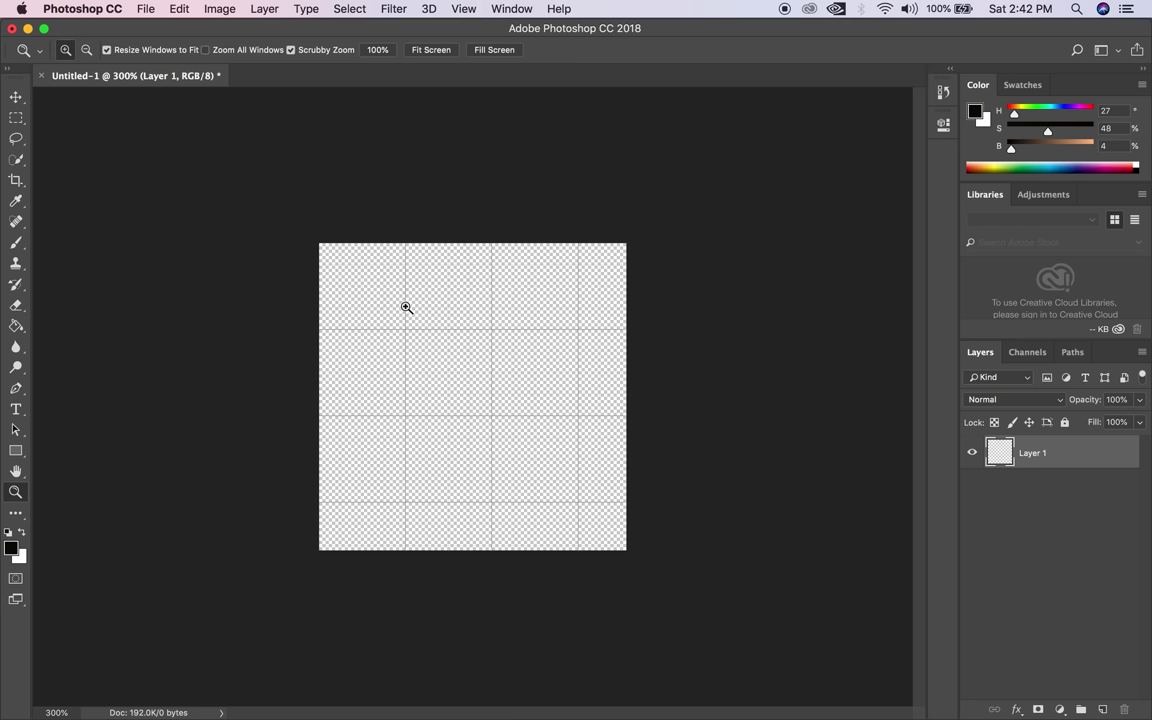
# Try to draw a filled black rectangle across the top grid row of the canvas.
pyautogui.click(15, 456)
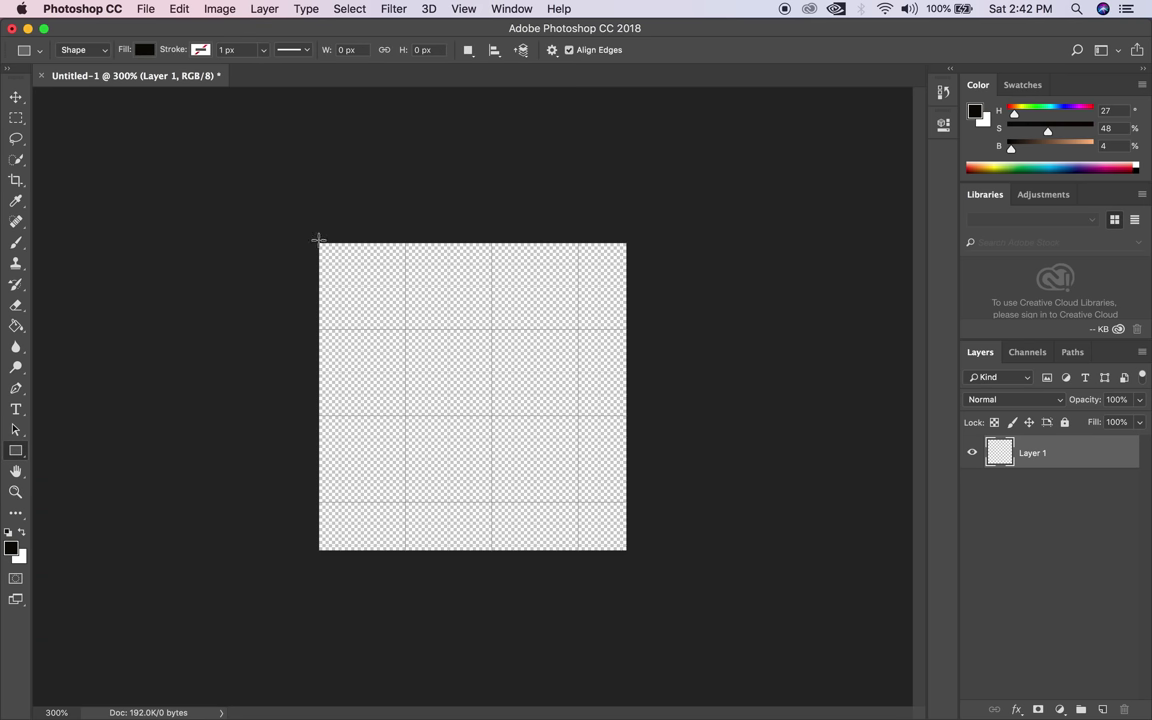
pyautogui.moveTo(321, 245)
pyautogui.mouseDown()
pyautogui.moveTo(720, 401)
pyautogui.moveTo(643, 329)
pyautogui.mouseUp()
pyautogui.press('super+z')
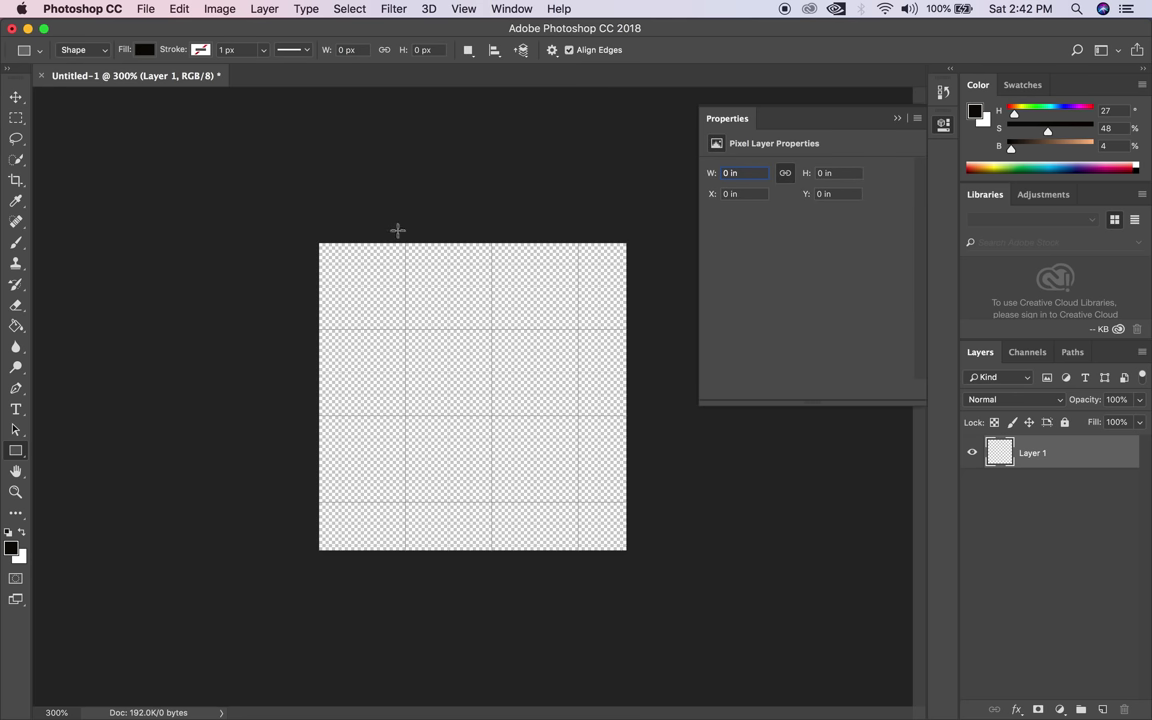
# Collapse the layer properties and set up the Brush tool with a 39 px size and 100% hardness.
pyautogui.click(26, 241)
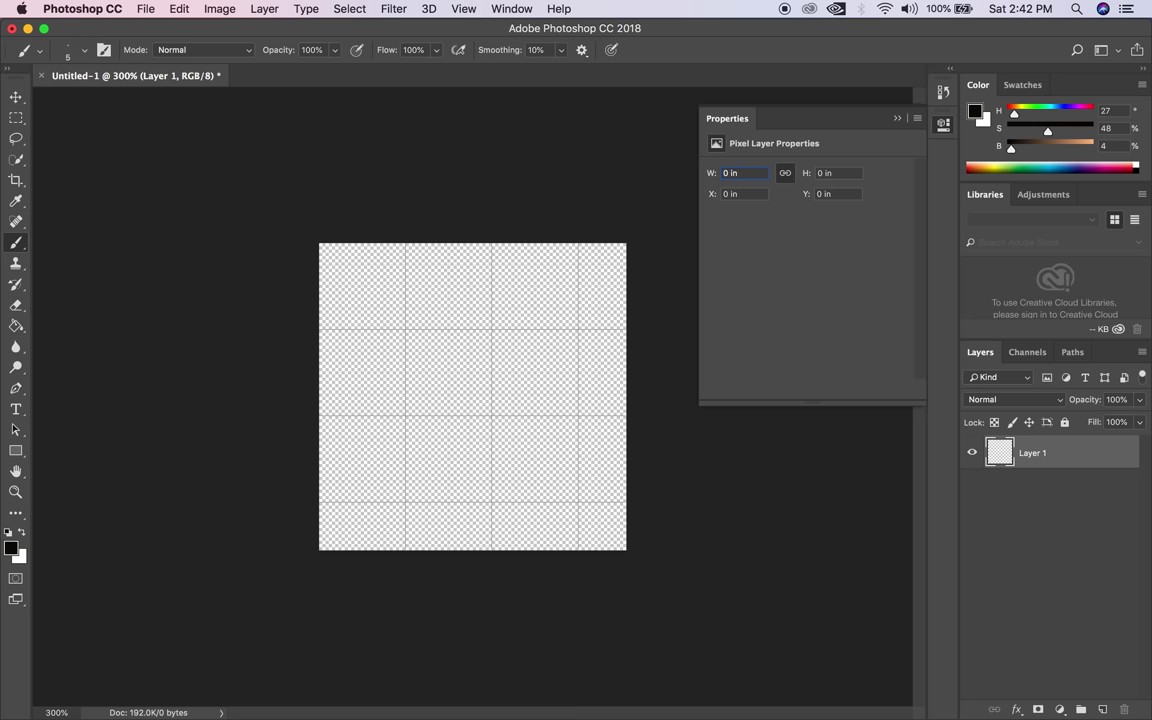
pyautogui.click(897, 120)
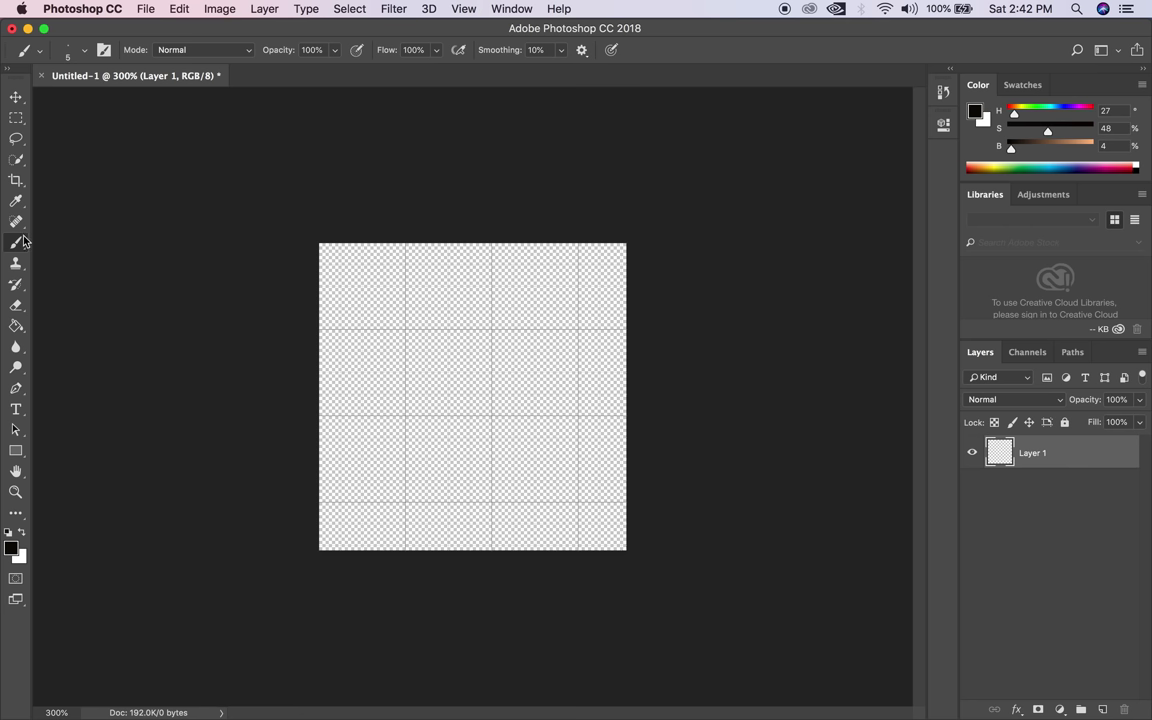
pyautogui.click(85, 52)
pyautogui.moveTo(104, 103); pyautogui.dragTo(224, 152)
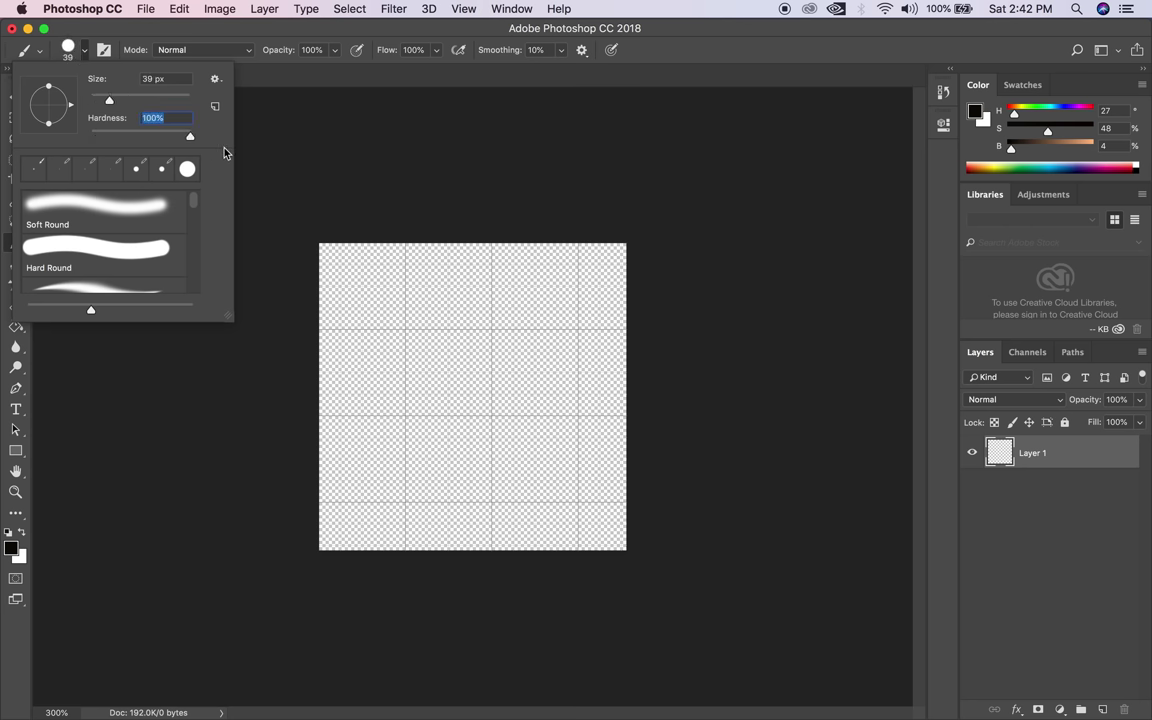
pyautogui.click(294, 31)
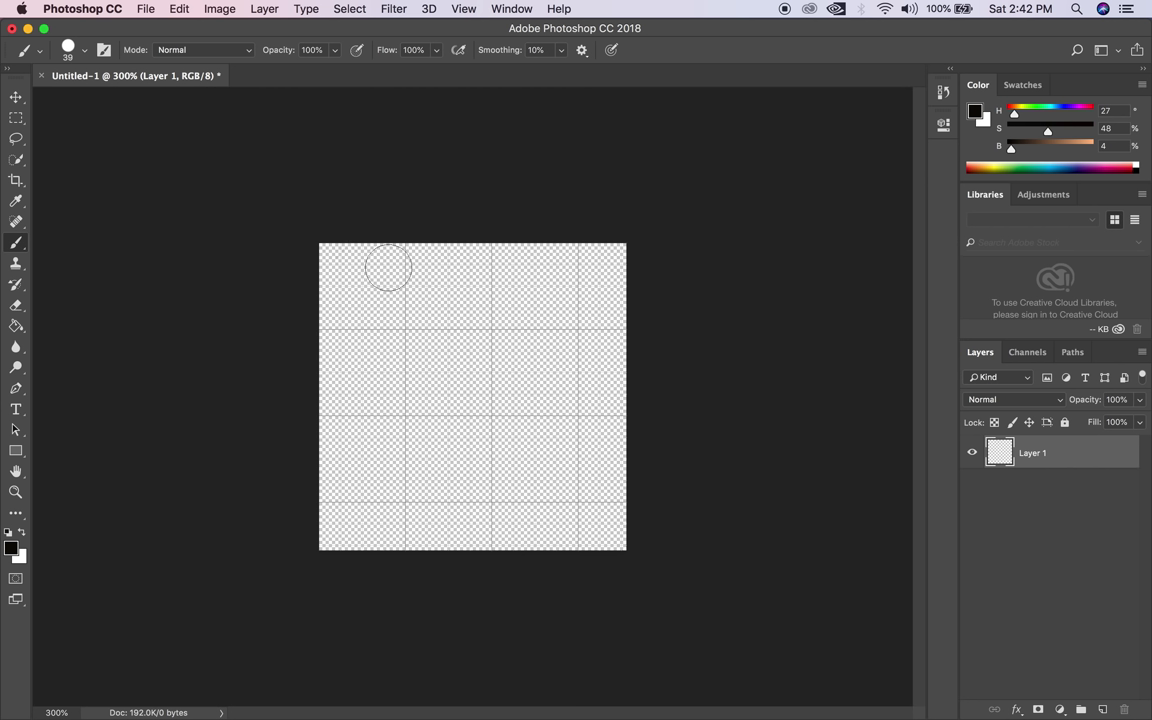
# Set the foreground colour to bright green 12f800 and return to the Brush tool.
pyautogui.click(17, 553)
pyautogui.moveTo(592, 399); pyautogui.dragTo(592, 373)
pyautogui.moveTo(571, 330)
pyautogui.mouseDown()
pyautogui.moveTo(514, 280)
pyautogui.moveTo(572, 240)
pyautogui.mouseUp()
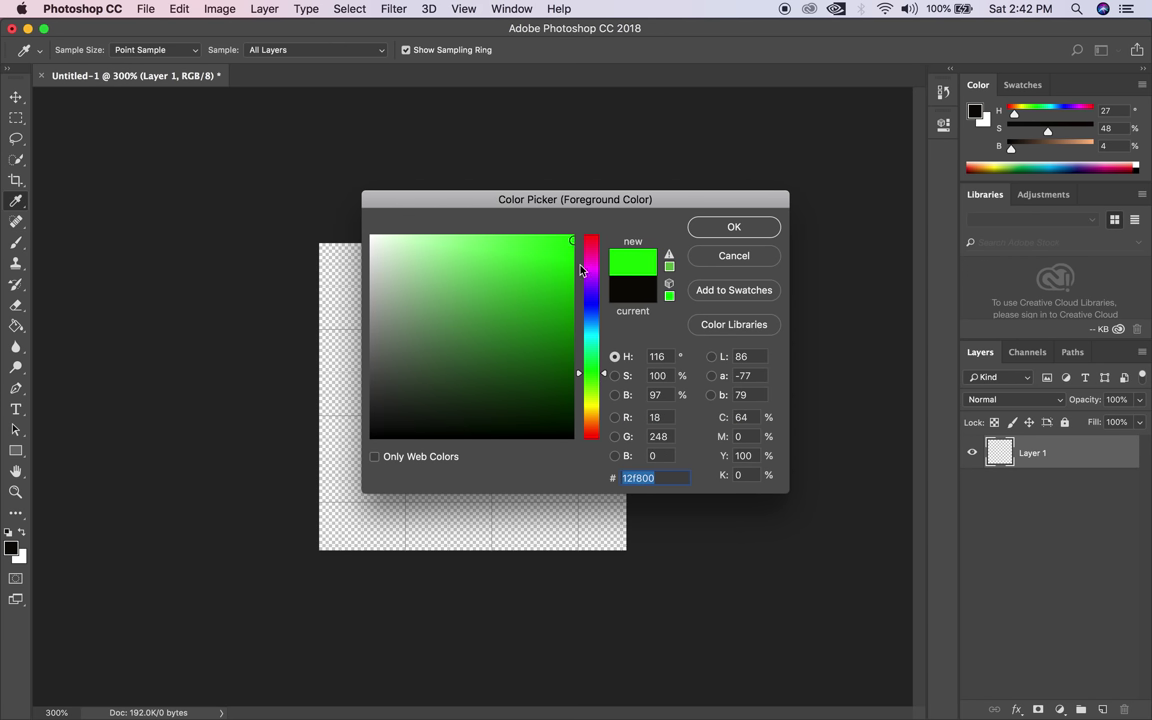
pyautogui.click(748, 224)
pyautogui.press('b')
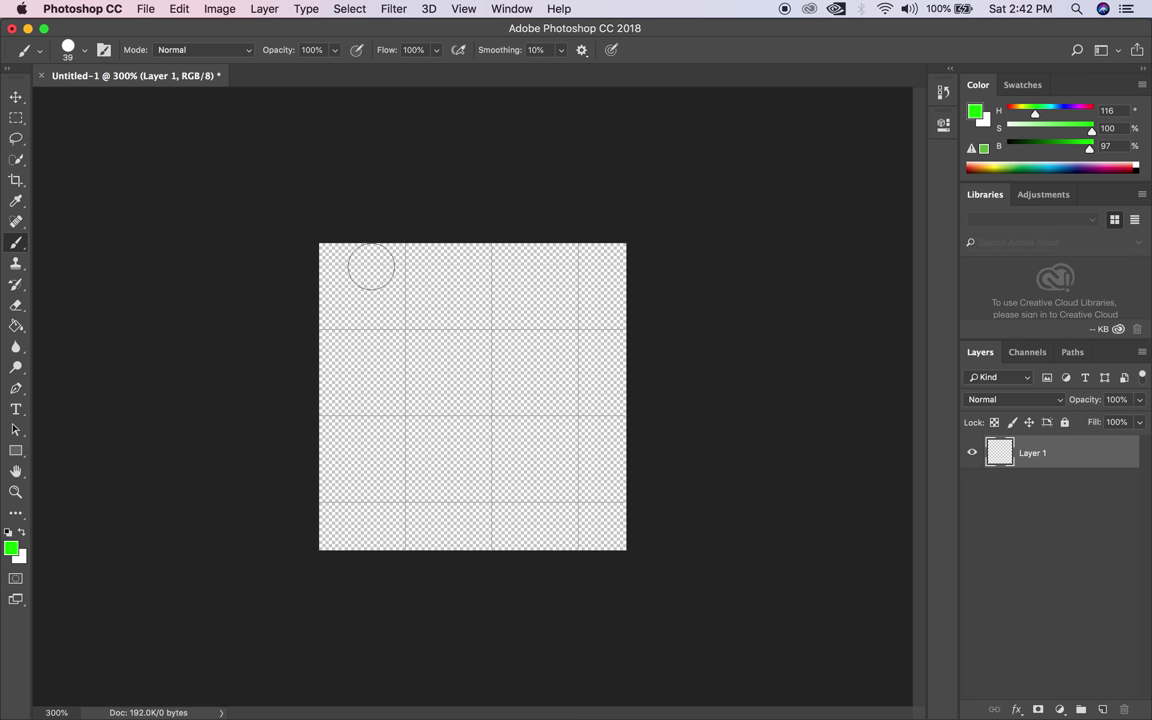
# Paint the canvas's whole top grid row green and rename its layer topGrass.
pyautogui.moveTo(309, 249)
pyautogui.mouseDown()
pyautogui.moveTo(375, 242)
pyautogui.moveTo(480, 264)
pyautogui.mouseUp()
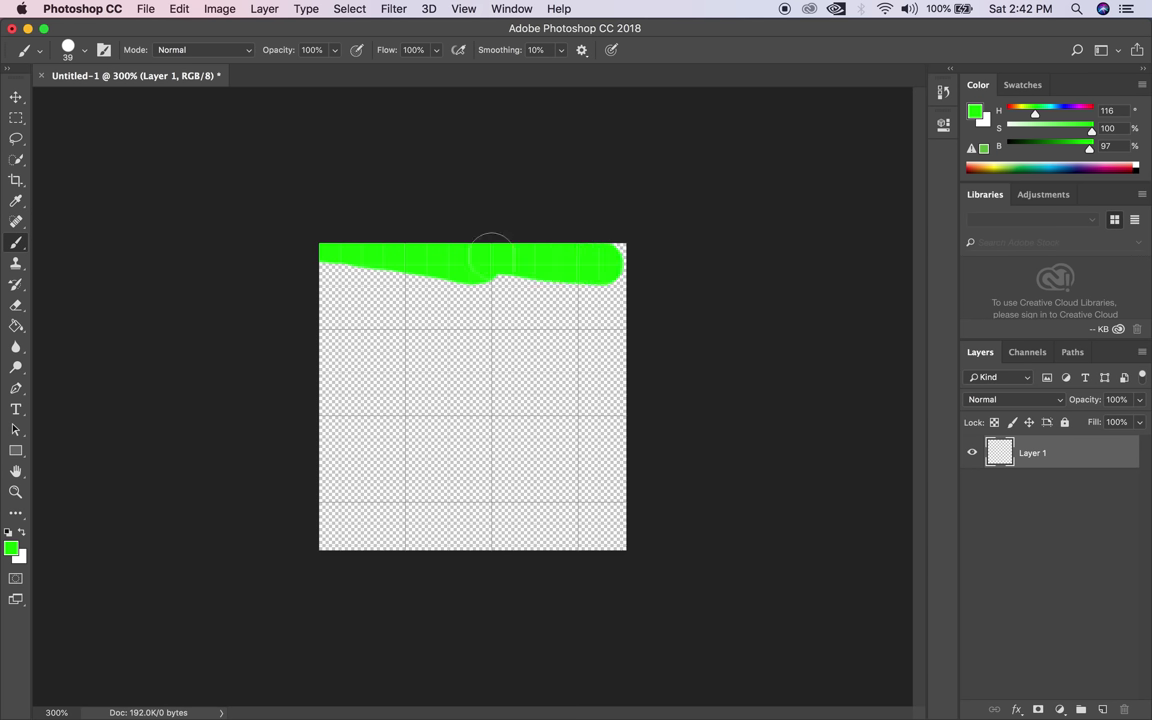
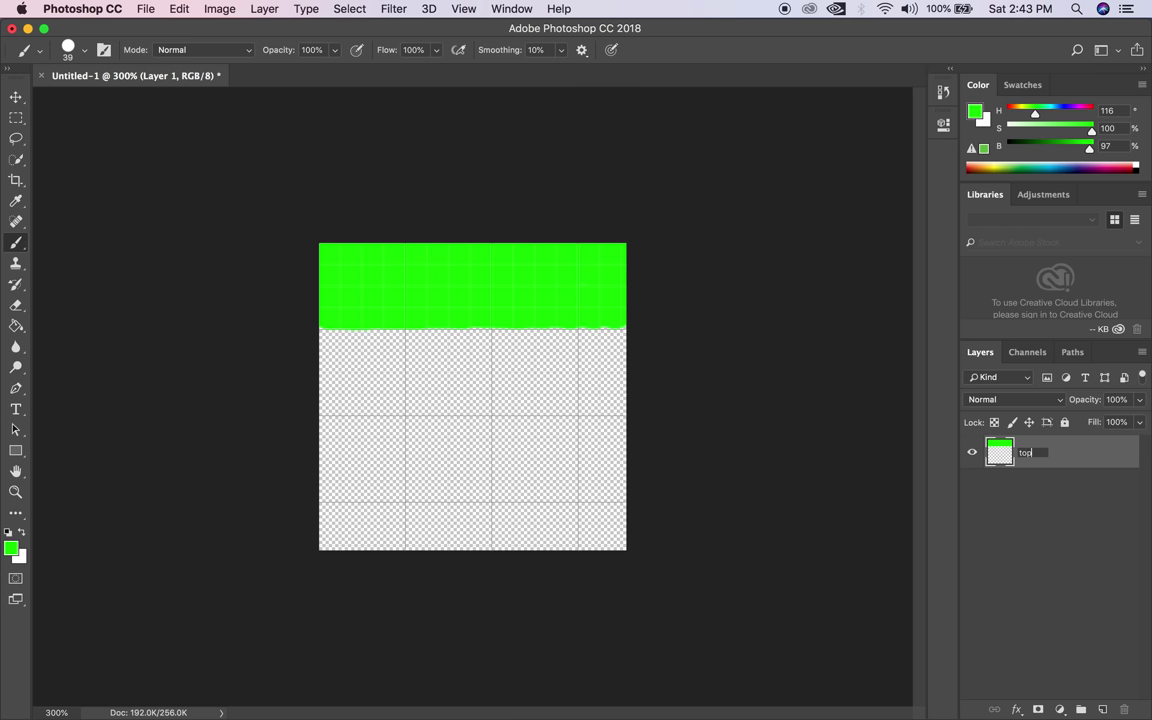
pyautogui.write('ss')
pyautogui.press('Return')
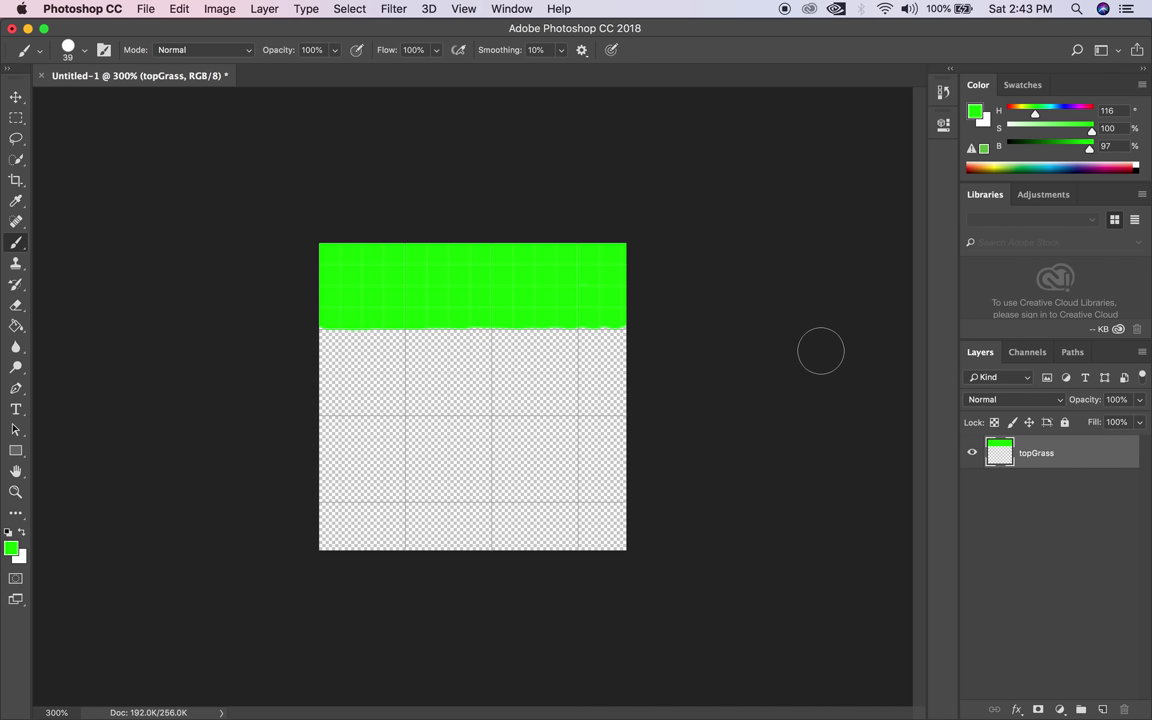
# Add a new layer beneath topGrass and set the foreground colour to brown 5f5448.
pyautogui.click(1102, 709)
pyautogui.moveTo(1105, 456); pyautogui.dragTo(1108, 500)
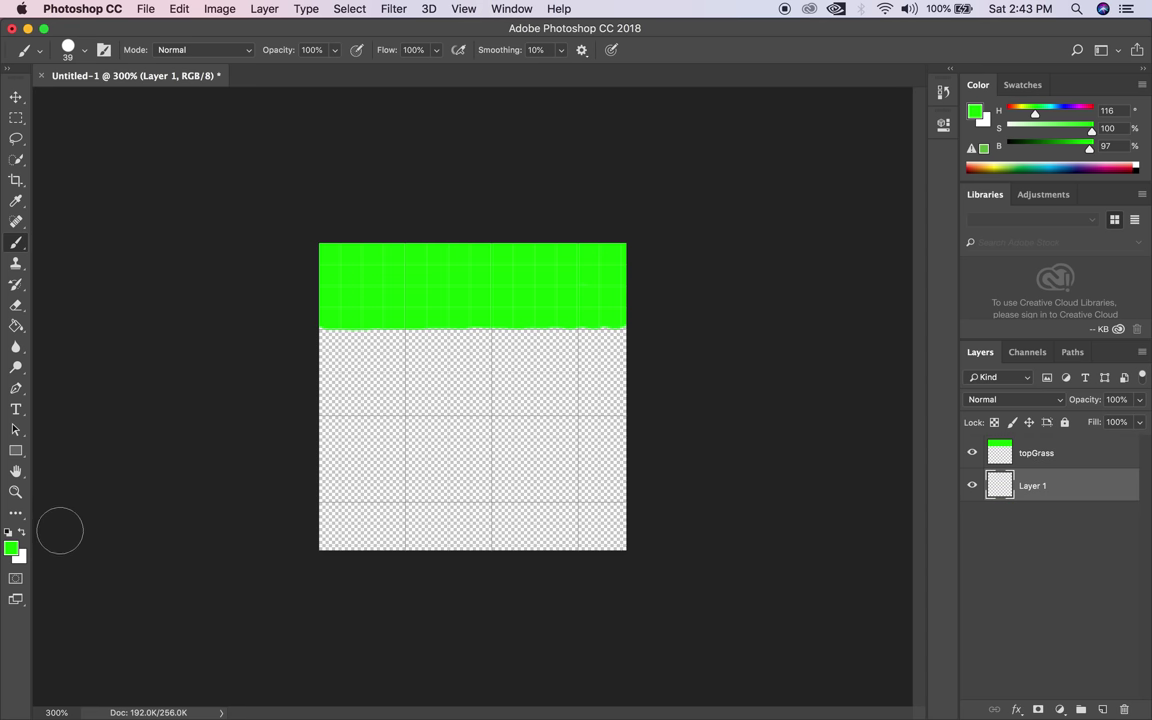
pyautogui.click(11, 547)
pyautogui.moveTo(590, 380); pyautogui.dragTo(590, 424)
pyautogui.click(524, 384)
pyautogui.moveTo(524, 384)
pyautogui.mouseDown()
pyautogui.moveTo(496, 360)
pyautogui.moveTo(419, 362)
pyautogui.mouseUp()
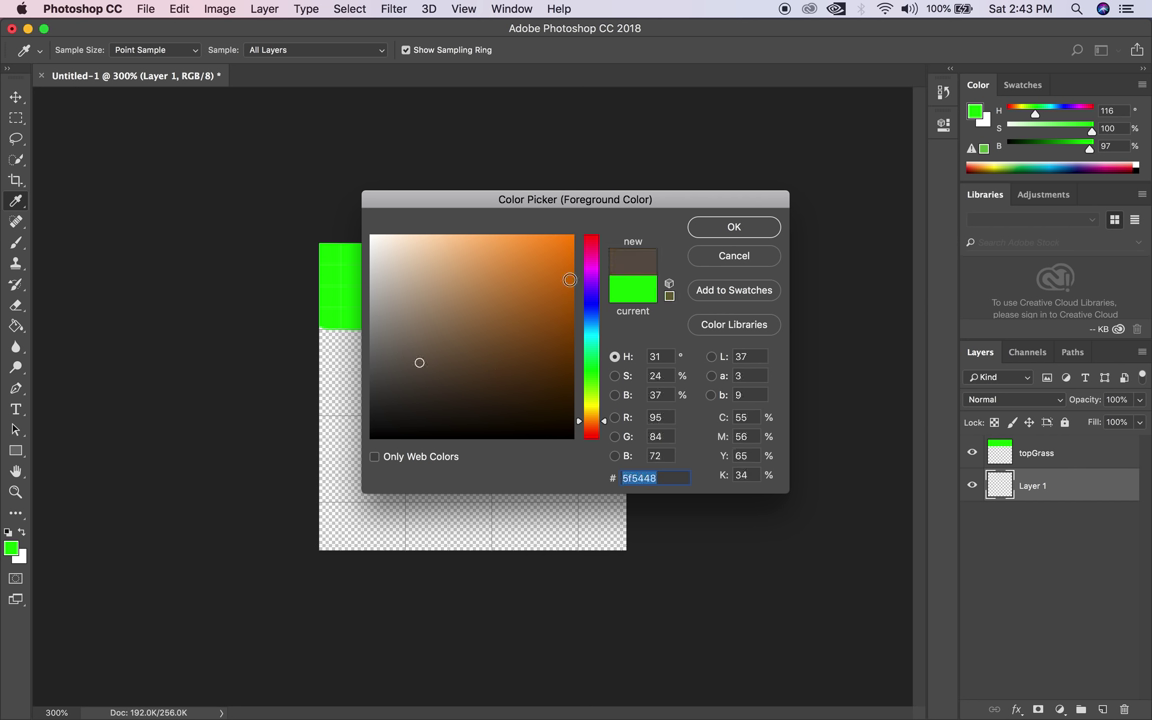
pyautogui.click(734, 228)
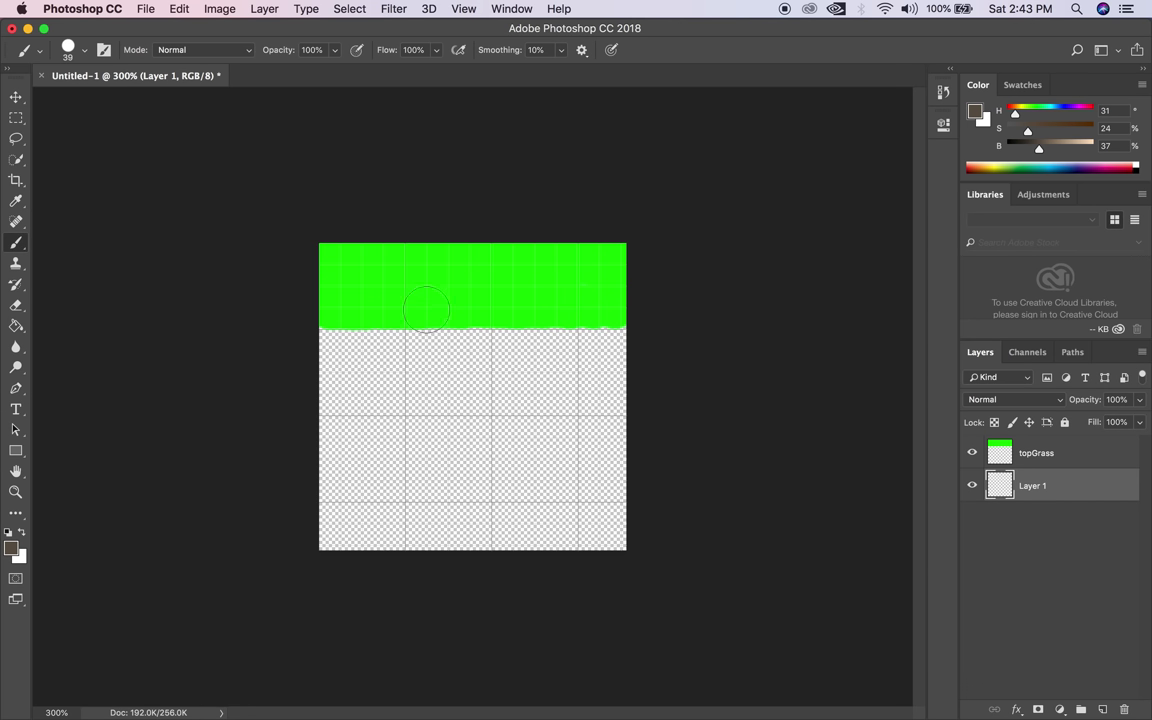
# Fill the new lower layer with the brown foreground colour at 100% opacity and rename it DirtBase.
pyautogui.click(179, 8)
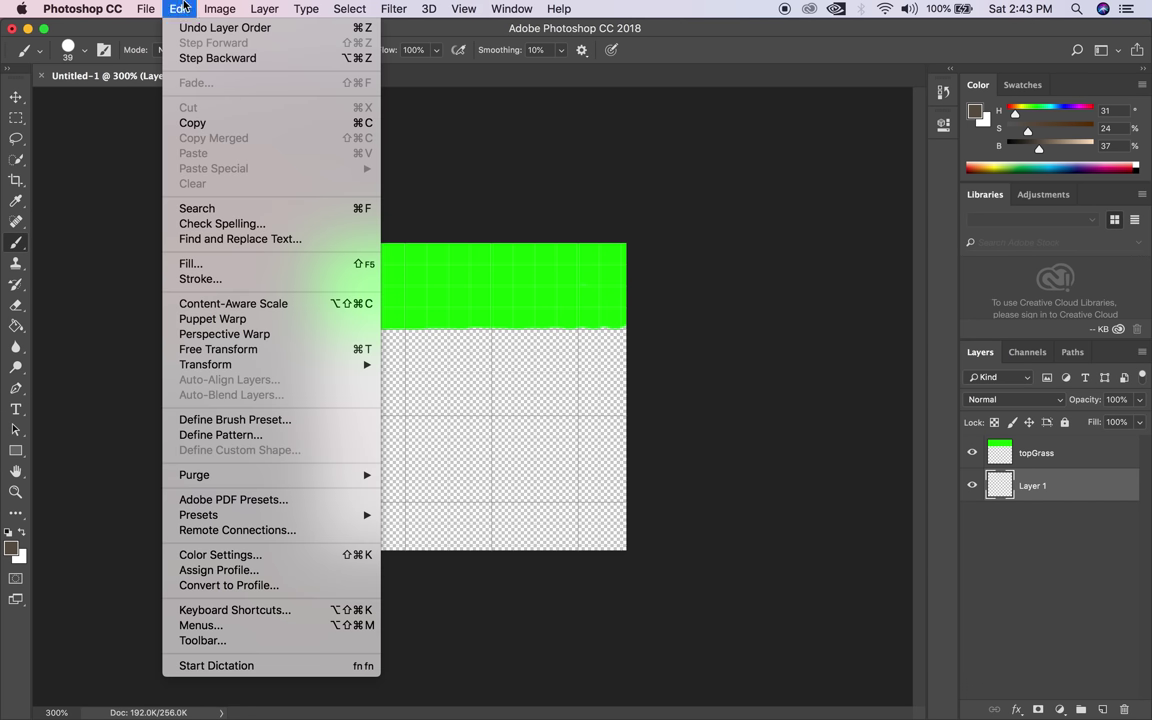
pyautogui.click(228, 265)
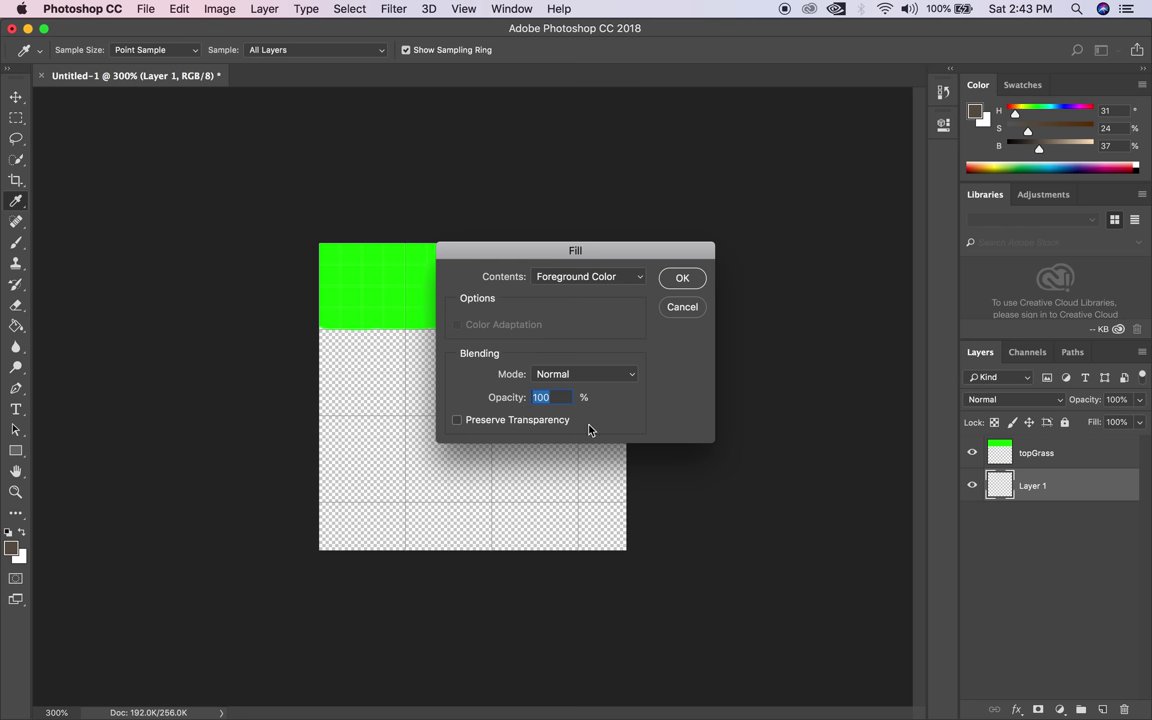
pyautogui.click(682, 279)
pyautogui.press('b')
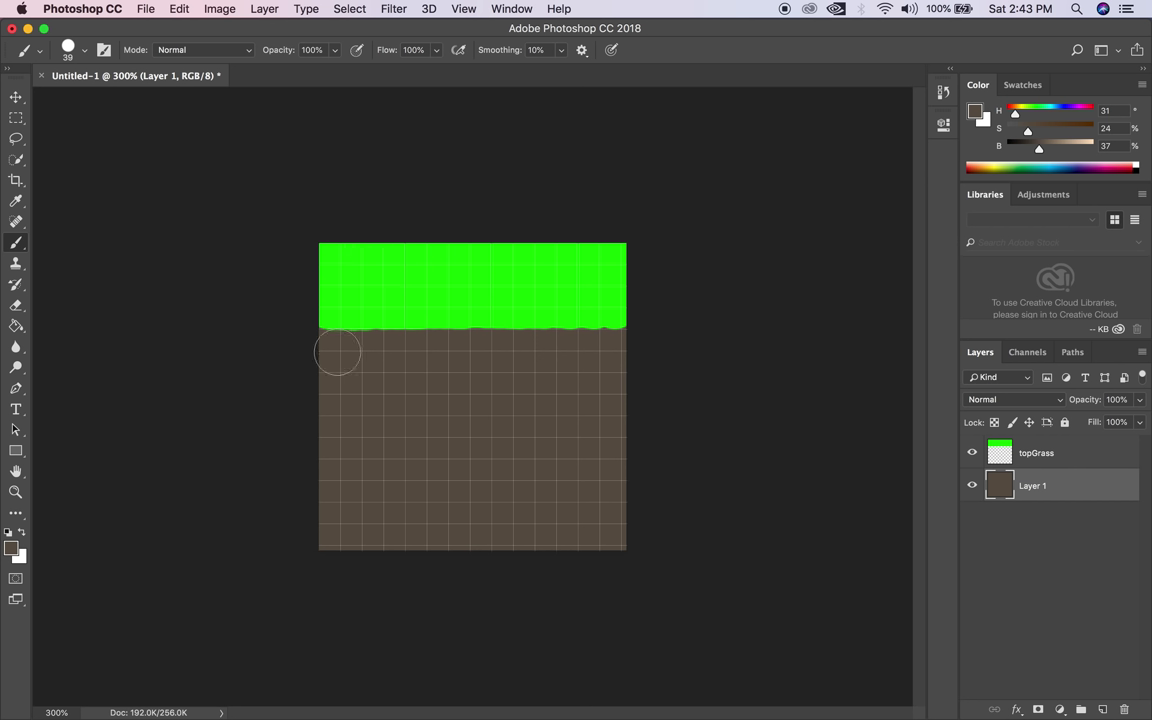
pyautogui.doubleClick(1035, 487)
pyautogui.write('DirtBase')
pyautogui.press('Return')
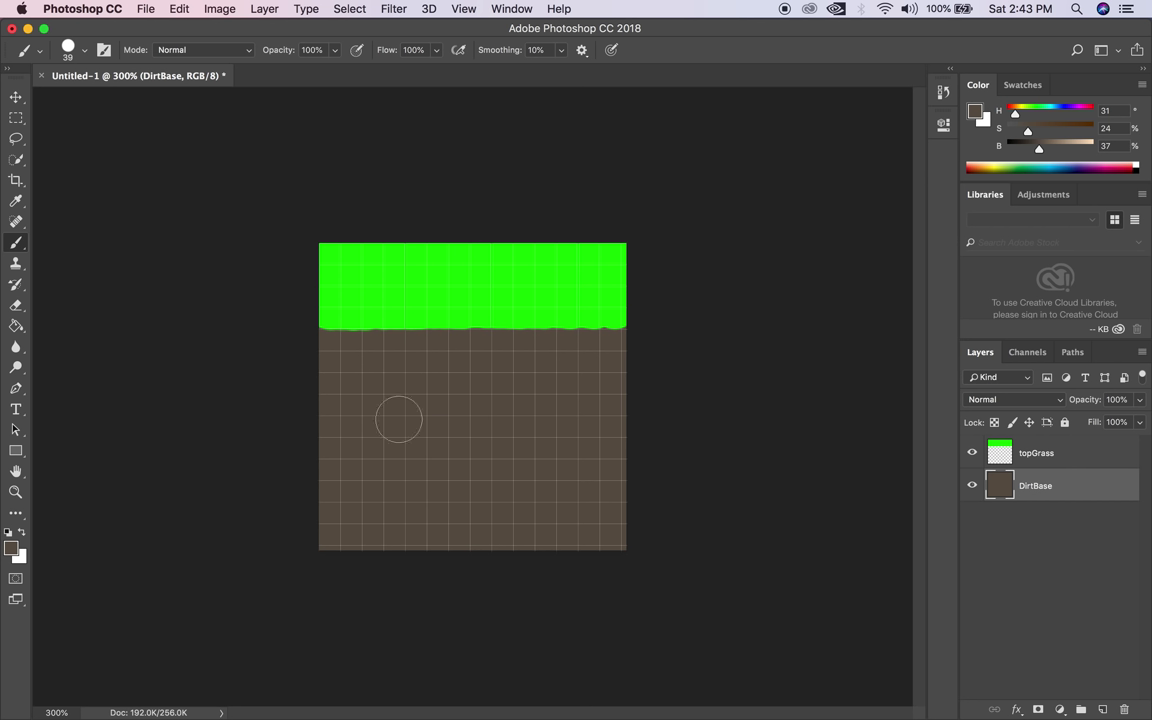
# View the tile at 100% zoom and hide the canvas grid.
pyautogui.press('z')
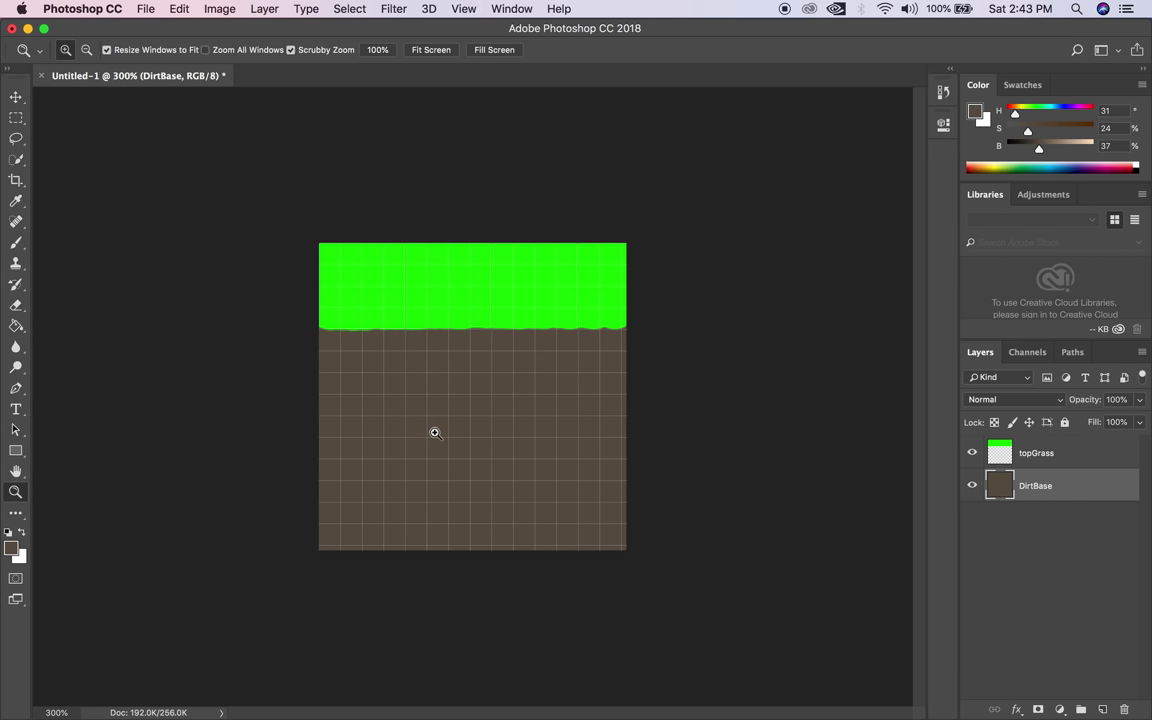
pyautogui.press('super+minus')
pyautogui.press('super+minus')
pyautogui.press('super+minus')
pyautogui.press('super+minus')
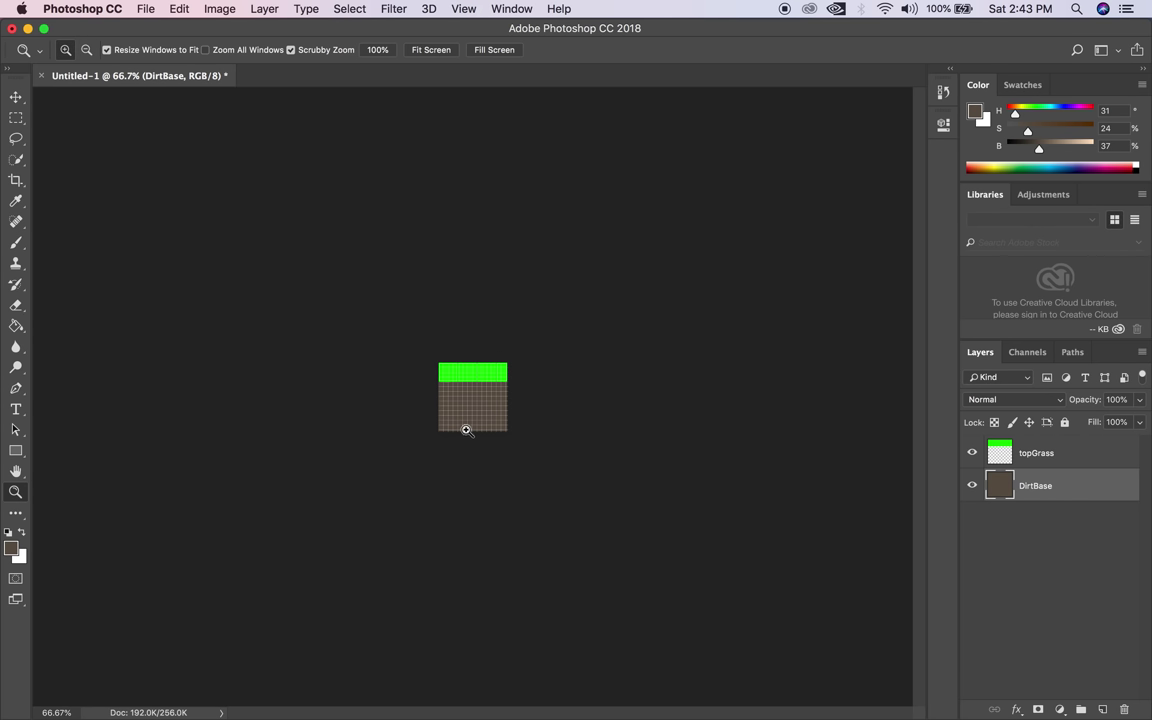
pyautogui.click(480, 415)
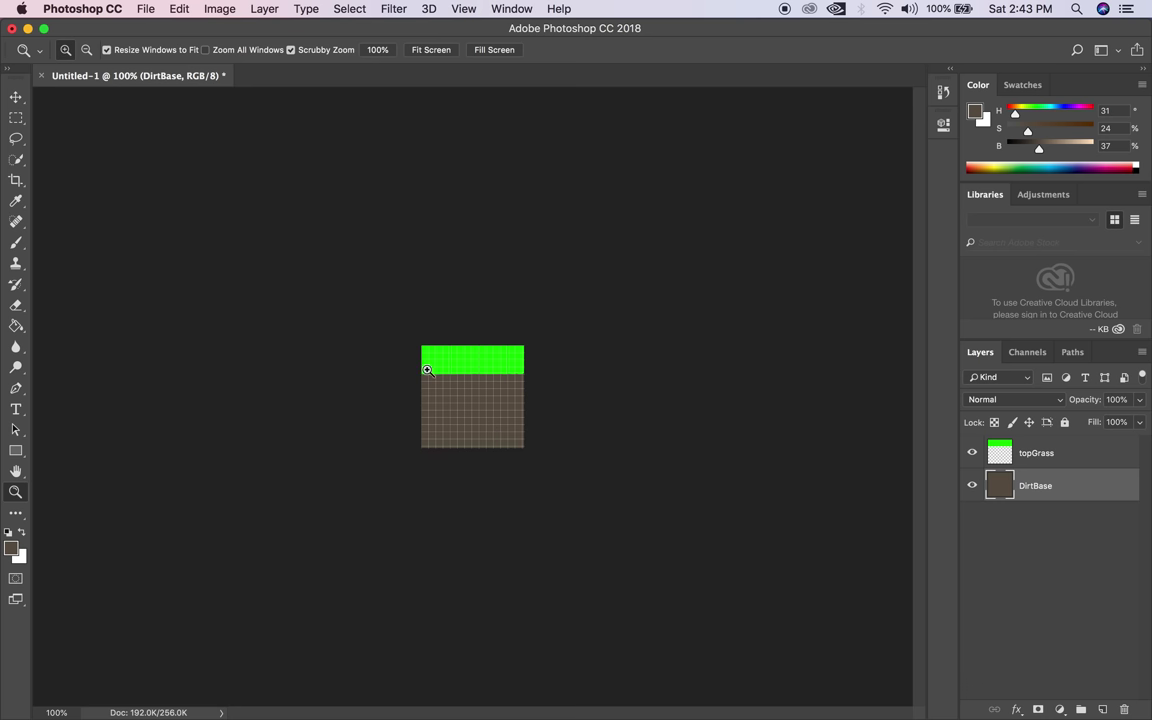
pyautogui.click(428, 9)
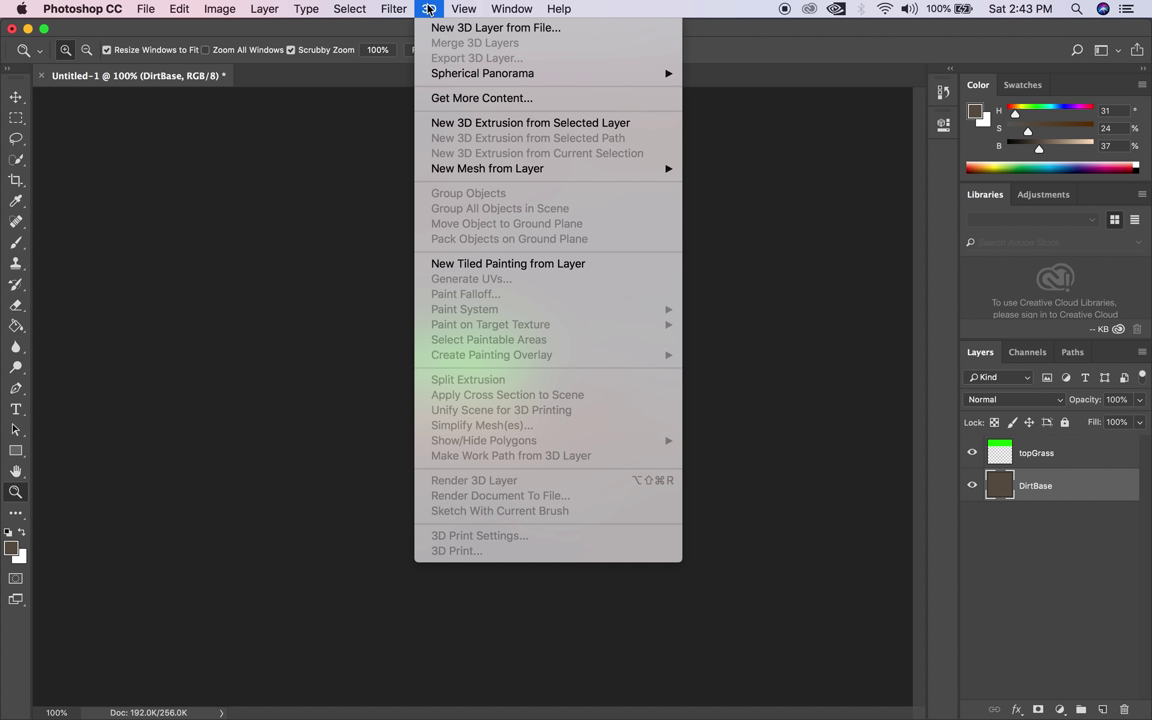
pyautogui.moveTo(463, 9)
pyautogui.moveTo(470, 284)
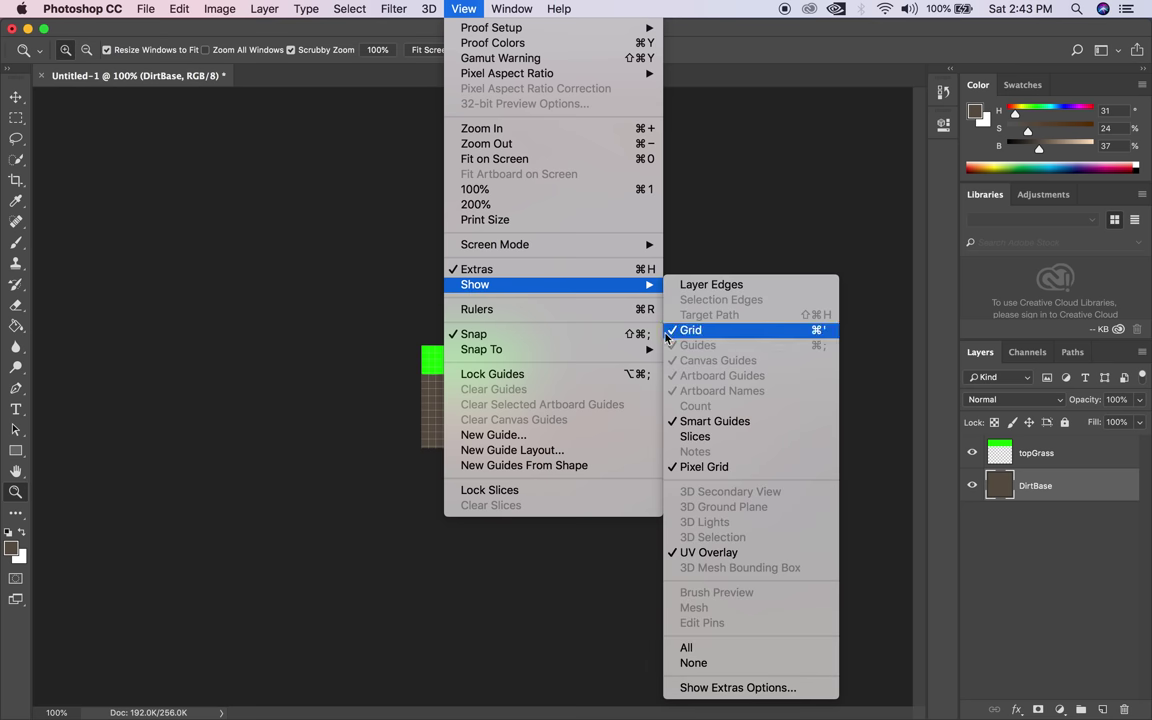
pyautogui.click(695, 330)
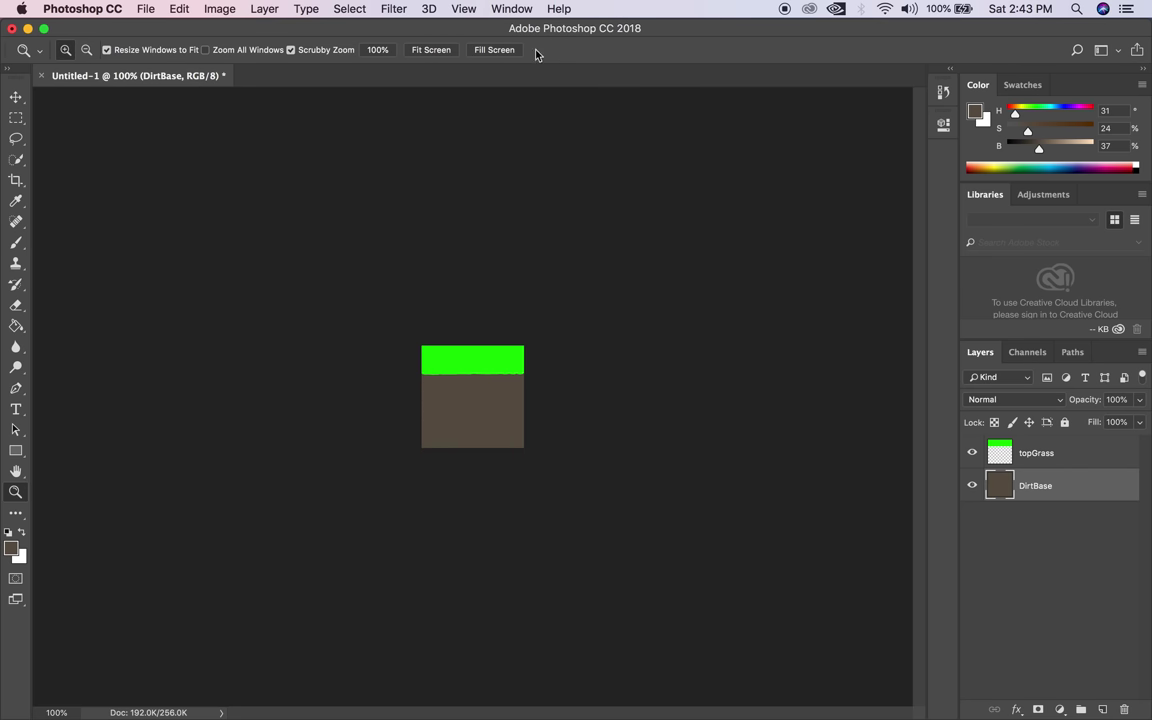
# Turn the canvas grid back on and view the tile at 300% zoom.
pyautogui.click(440, 6)
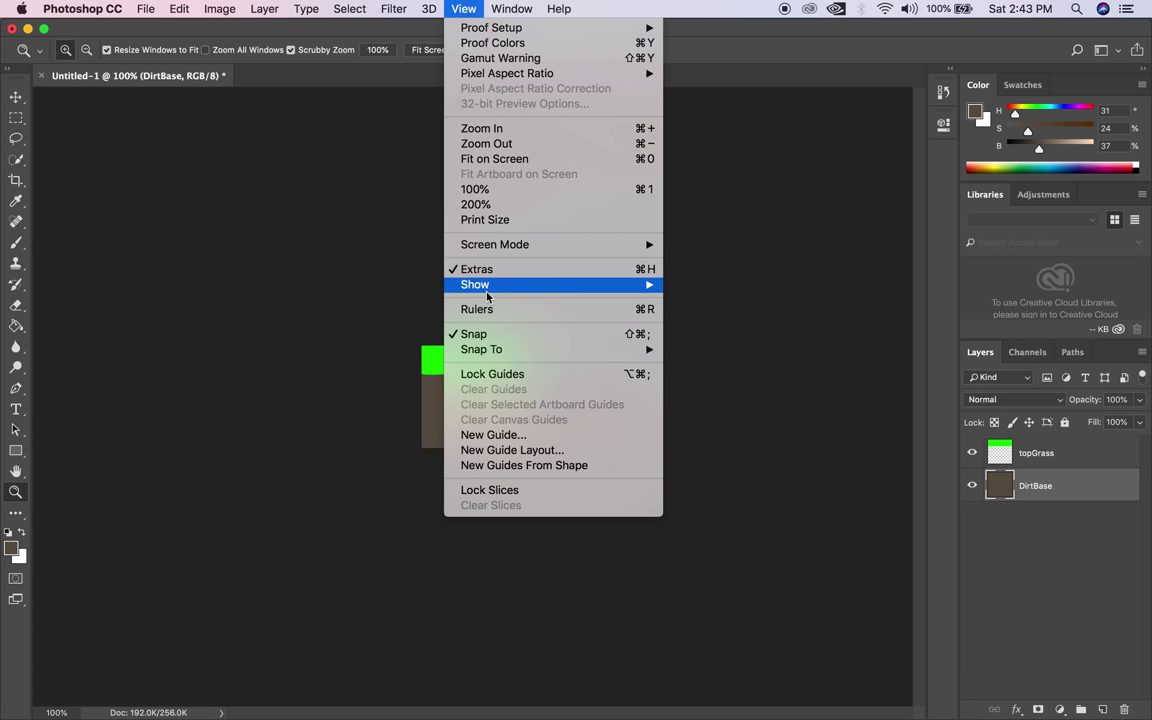
pyautogui.moveTo(487, 296)
pyautogui.click(735, 329)
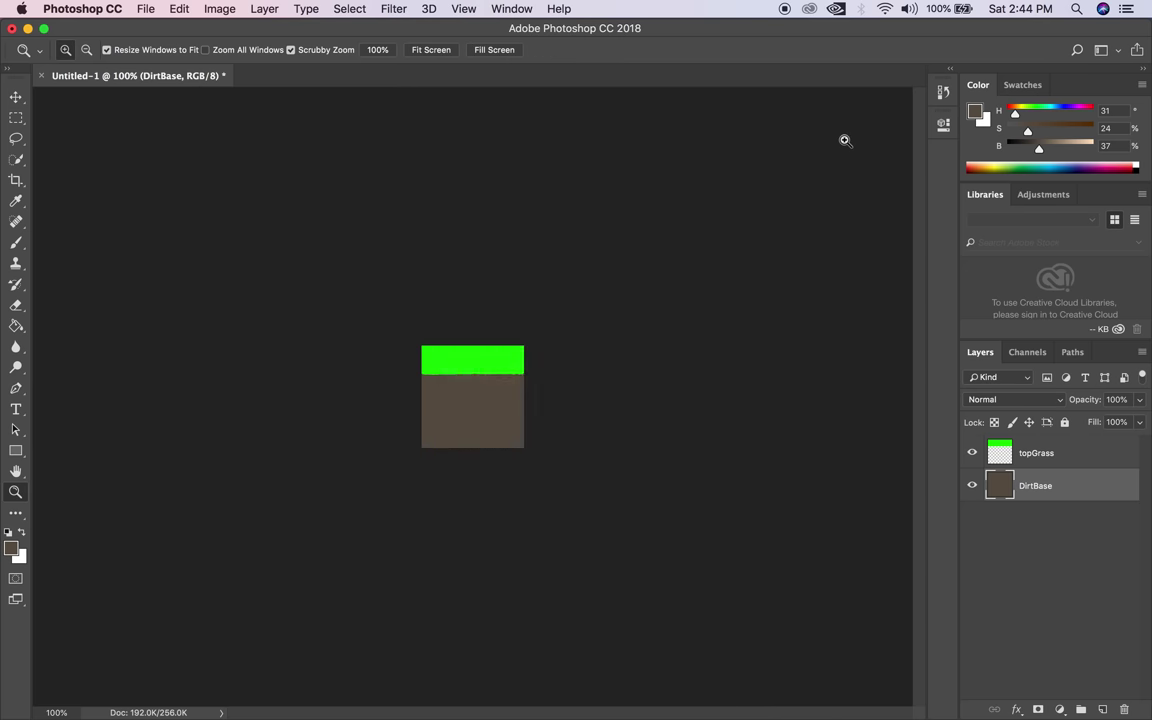
pyautogui.click(481, 396)
pyautogui.click(481, 396)
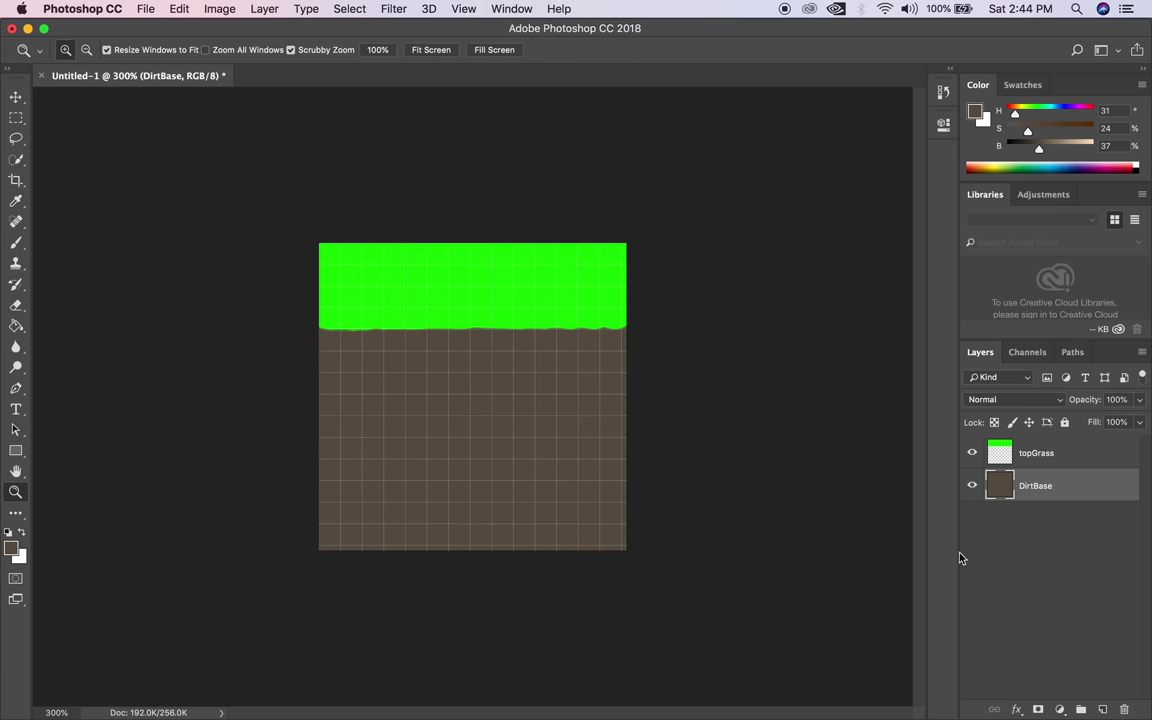
# On topGrass, sample the grass green and paint uneven drips hanging over the dirt with a 20 px brush.
pyautogui.click(1010, 456)
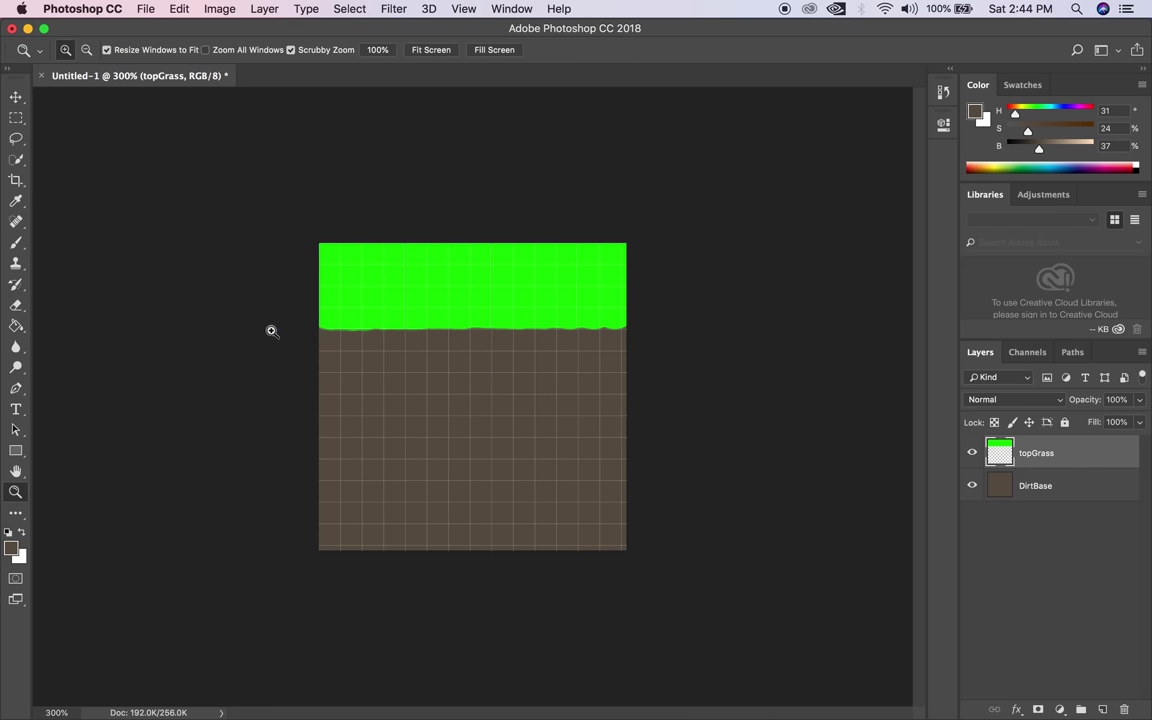
pyautogui.click(16, 242)
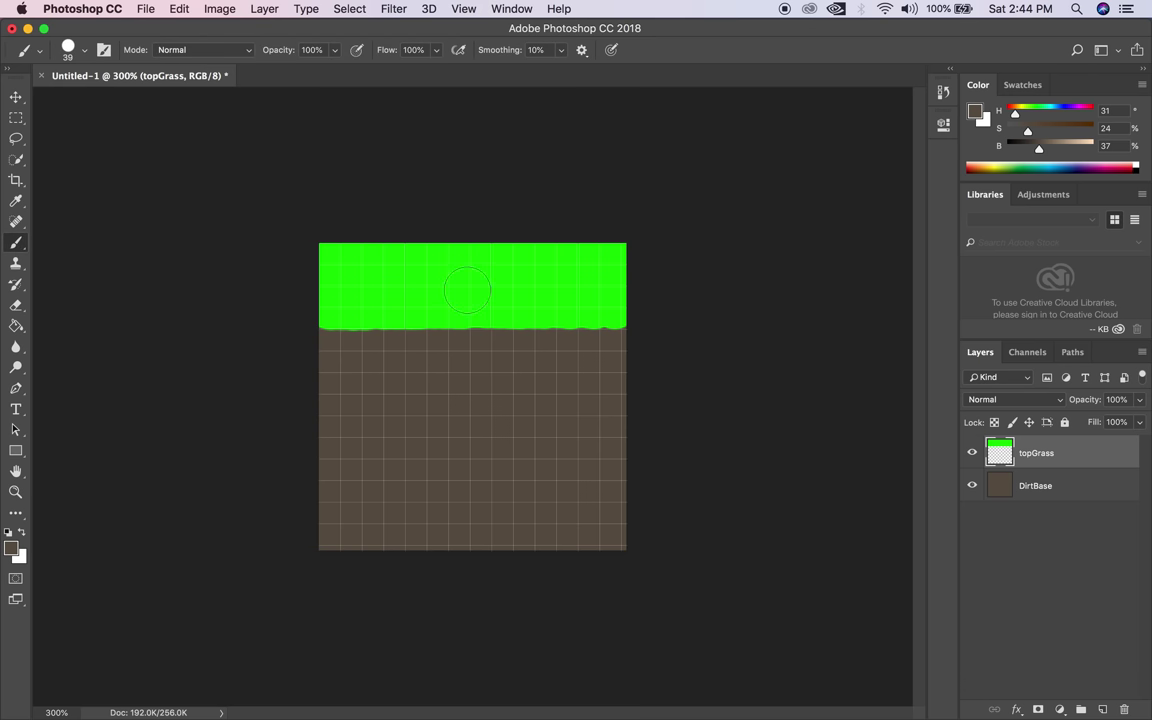
pyautogui.keyDown('alt'); pyautogui.click(448, 268); pyautogui.keyUp('alt')
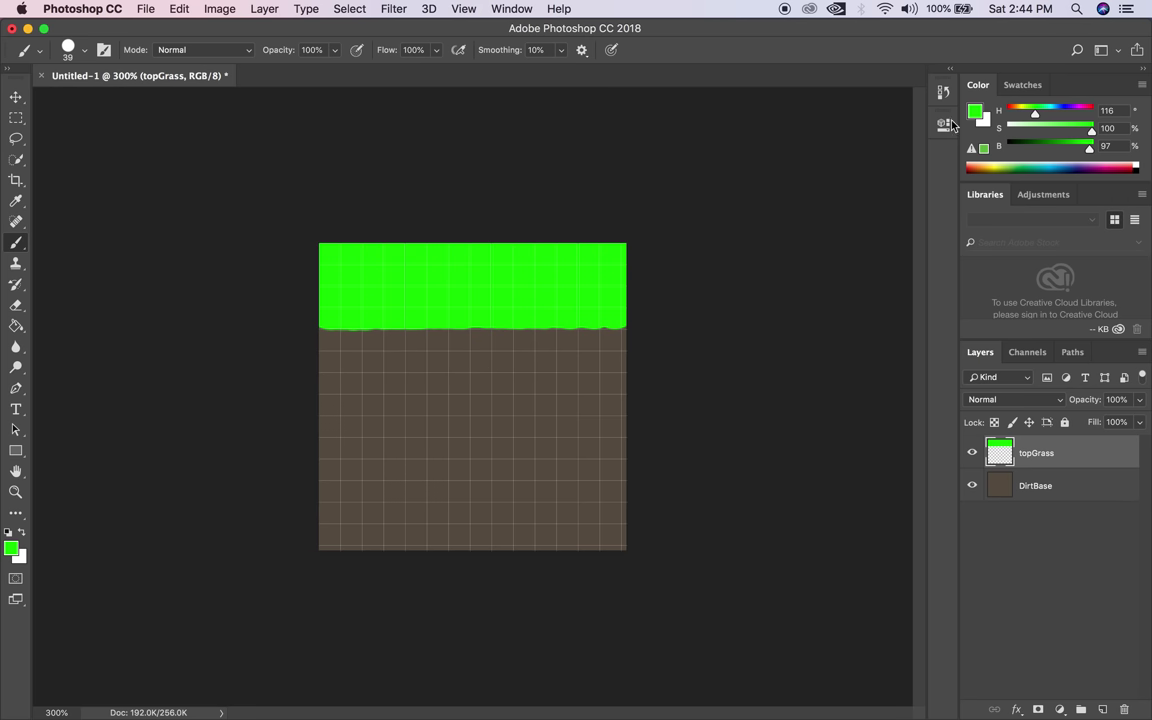
pyautogui.press('[')
pyautogui.press('[')
pyautogui.press('[')
pyautogui.press(']')
pyautogui.moveTo(314, 319)
pyautogui.mouseDown()
pyautogui.moveTo(344, 353)
pyautogui.moveTo(340, 318)
pyautogui.moveTo(348, 337)
pyautogui.moveTo(367, 319)
pyautogui.moveTo(396, 328)
pyautogui.moveTo(407, 359)
pyautogui.moveTo(435, 317)
pyautogui.moveTo(421, 335)
pyautogui.moveTo(458, 324)
pyautogui.moveTo(479, 383)
pyautogui.mouseUp()
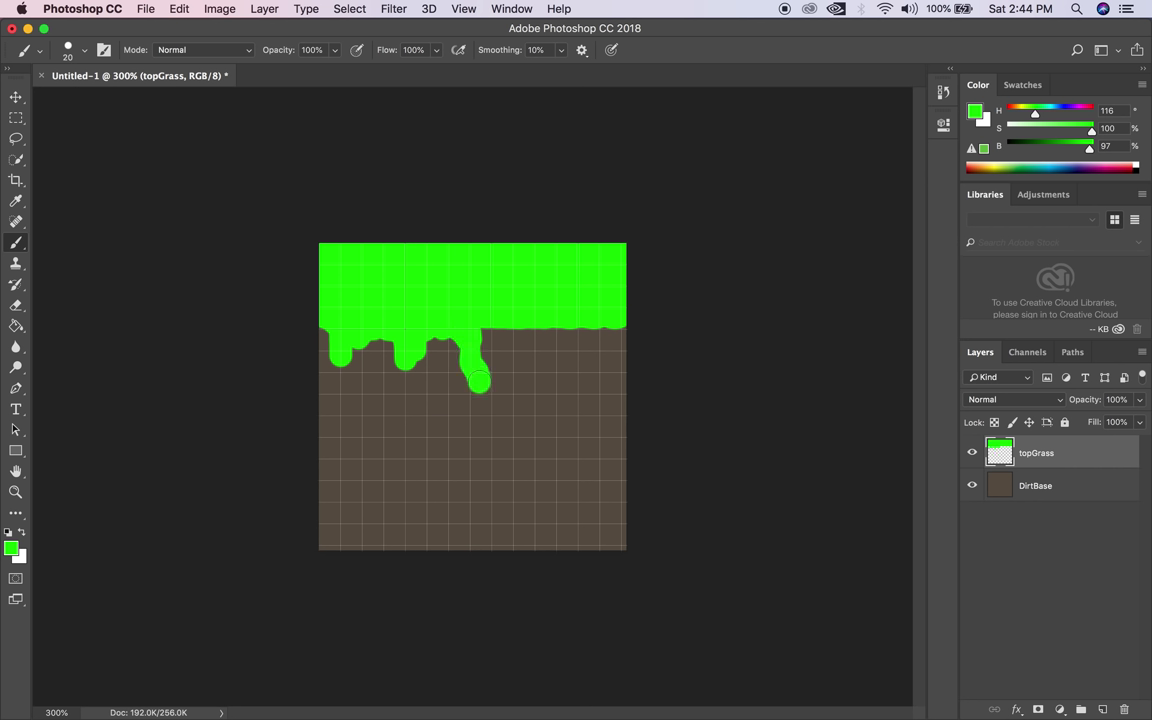
pyautogui.moveTo(498, 334)
pyautogui.mouseDown()
pyautogui.moveTo(549, 323)
pyautogui.moveTo(537, 335)
pyautogui.moveTo(527, 319)
pyautogui.moveTo(554, 362)
pyautogui.mouseUp()
# With a brush of about 7 to 9 px, finish the narrow drips near the tile's right edge and taper the other drips to points.
pyautogui.press('[')
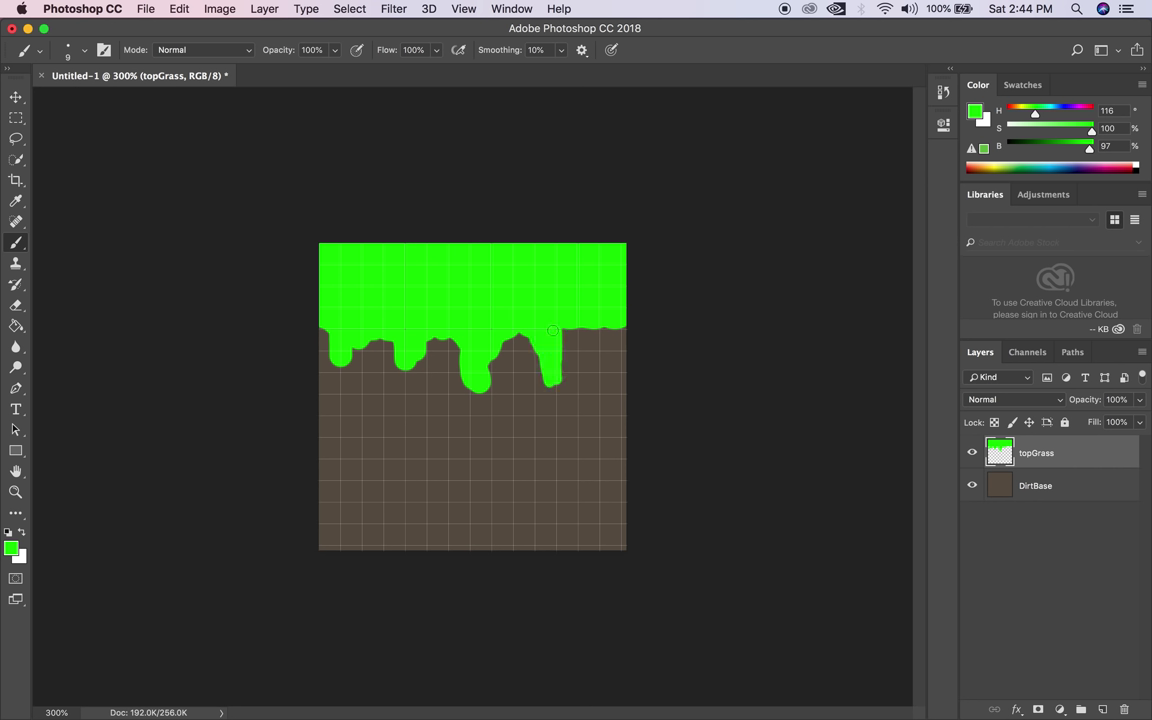
pyautogui.moveTo(549, 373)
pyautogui.mouseDown()
pyautogui.moveTo(553, 392)
pyautogui.moveTo(574, 324)
pyautogui.mouseUp()
pyautogui.moveTo(601, 334); pyautogui.dragTo(605, 350)
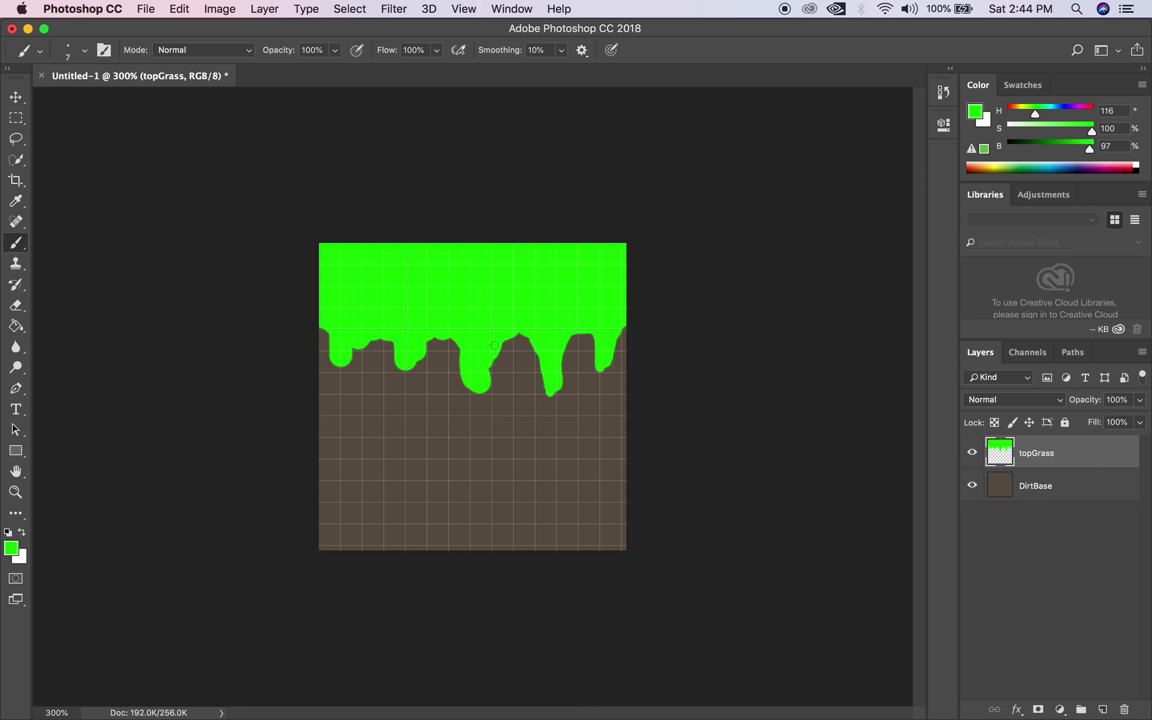
pyautogui.moveTo(487, 364); pyautogui.dragTo(499, 352)
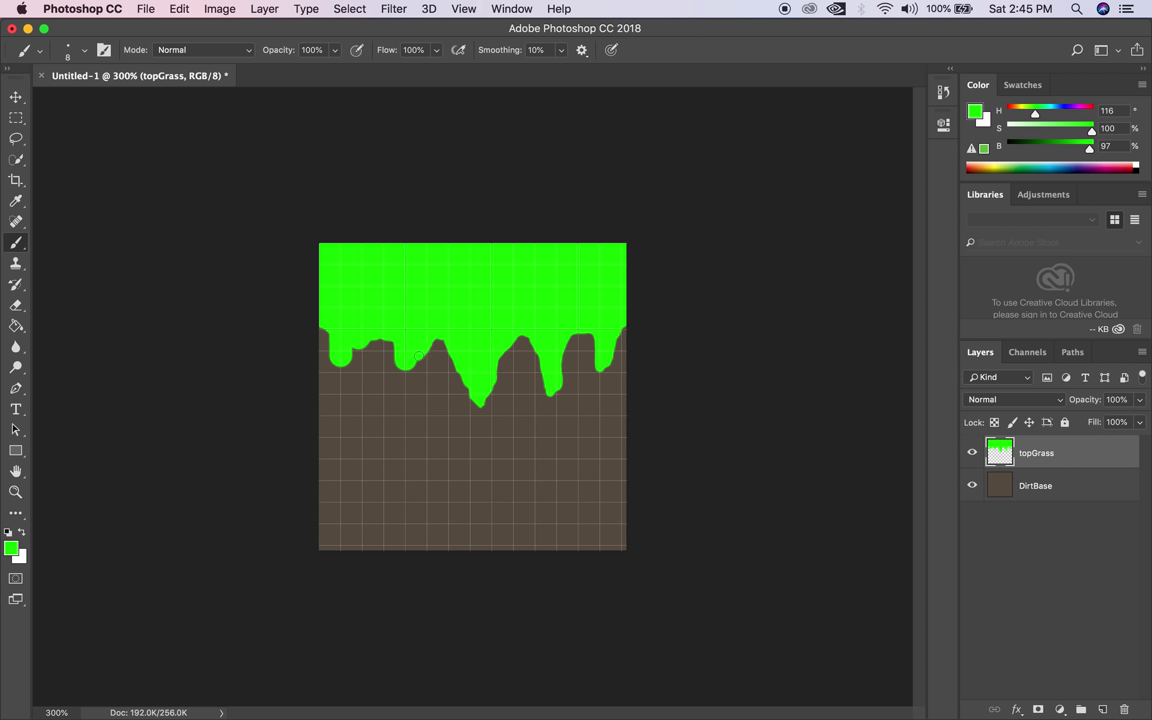
pyautogui.moveTo(407, 371)
pyautogui.mouseDown()
pyautogui.moveTo(405, 380)
pyautogui.moveTo(385, 341)
pyautogui.mouseUp()
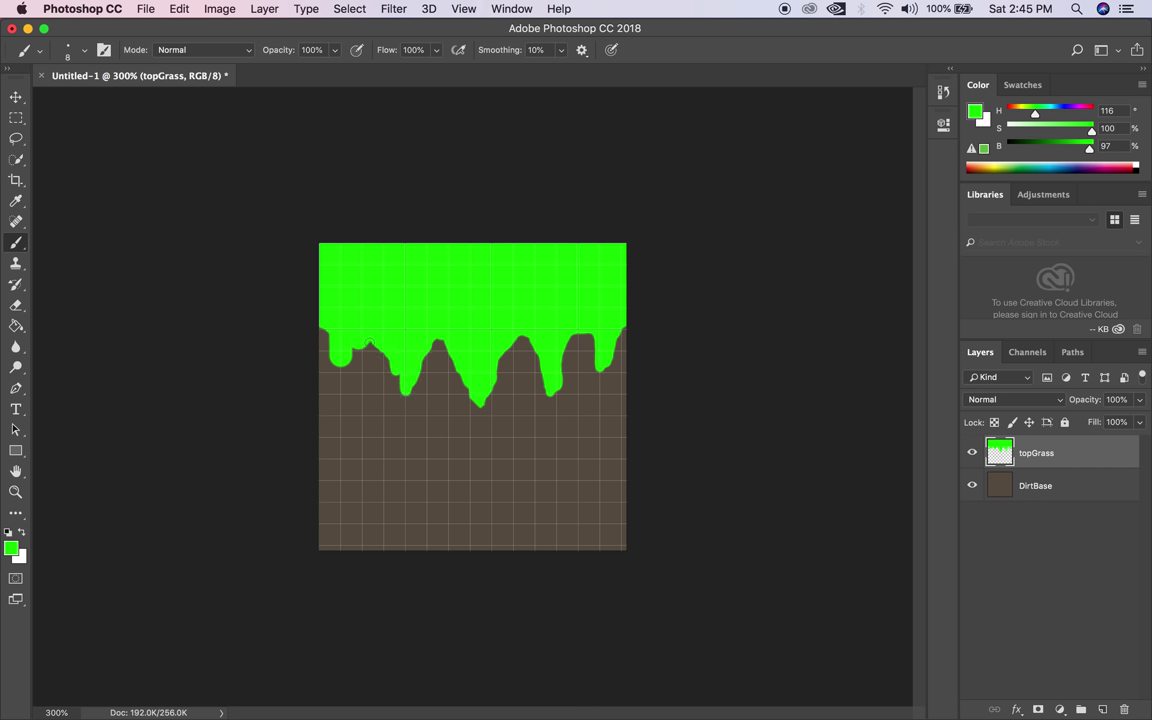
pyautogui.moveTo(345, 368); pyautogui.dragTo(352, 359)
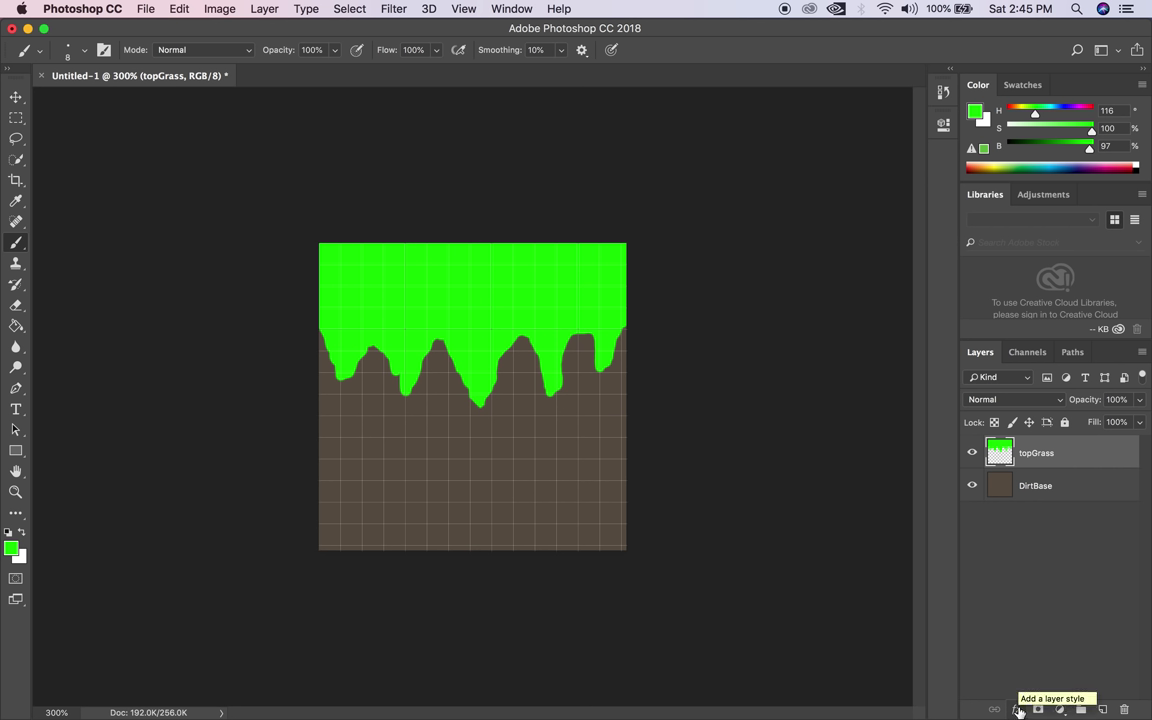
pyautogui.click(264, 9)
pyautogui.click(264, 9)
pyautogui.click(264, 9)
pyautogui.click(264, 9)
pyautogui.click(263, 10)
pyautogui.click(262, 11)
pyautogui.click(261, 12)
pyautogui.click(265, 10)
pyautogui.click(265, 10)
pyautogui.click(268, 10)
pyautogui.click(275, 9)
pyautogui.click(278, 8)
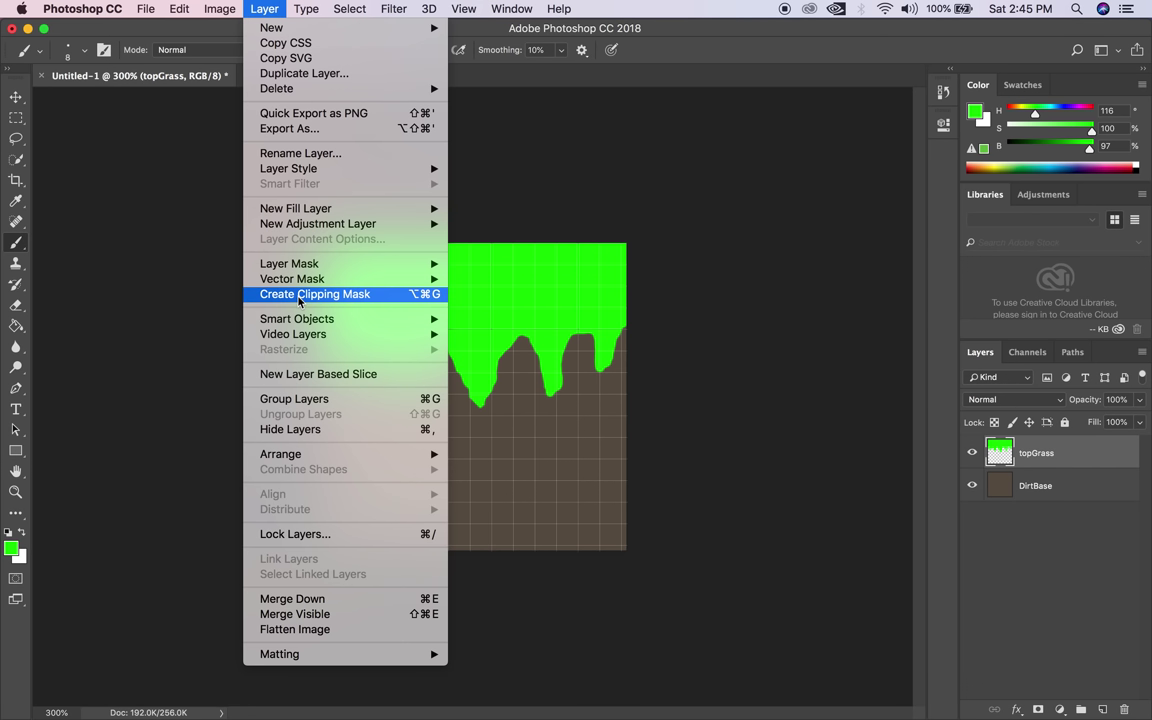
pyautogui.moveTo(393, 225)
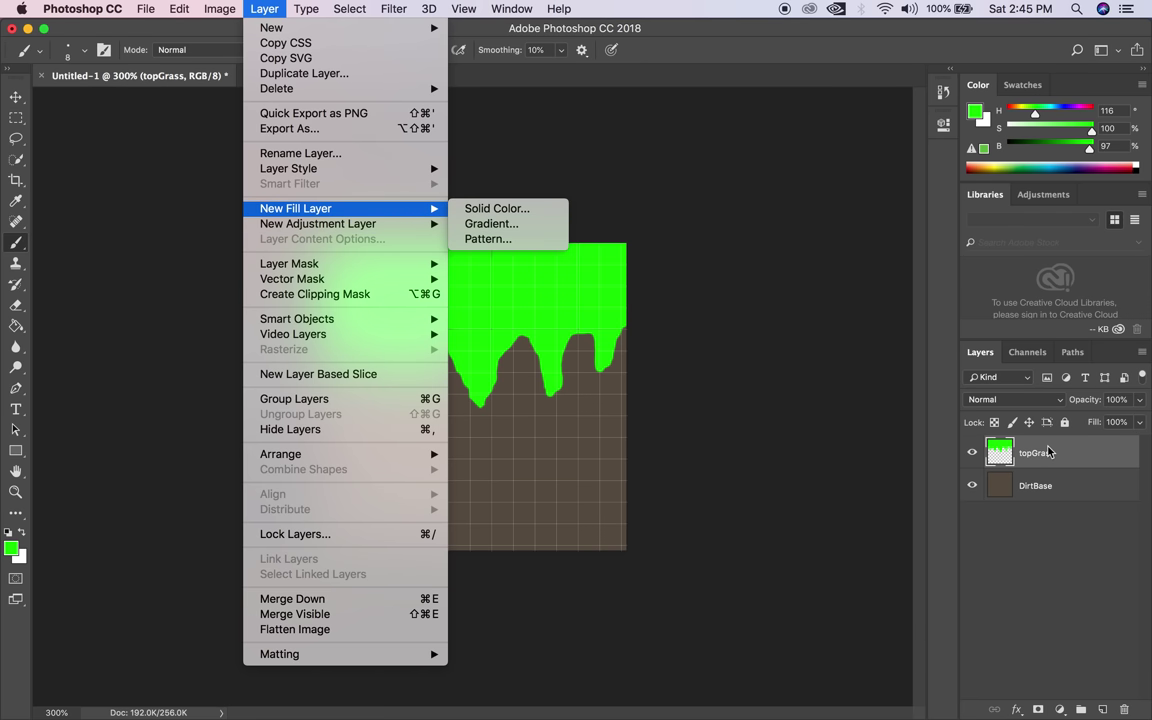
pyautogui.click(1036, 495)
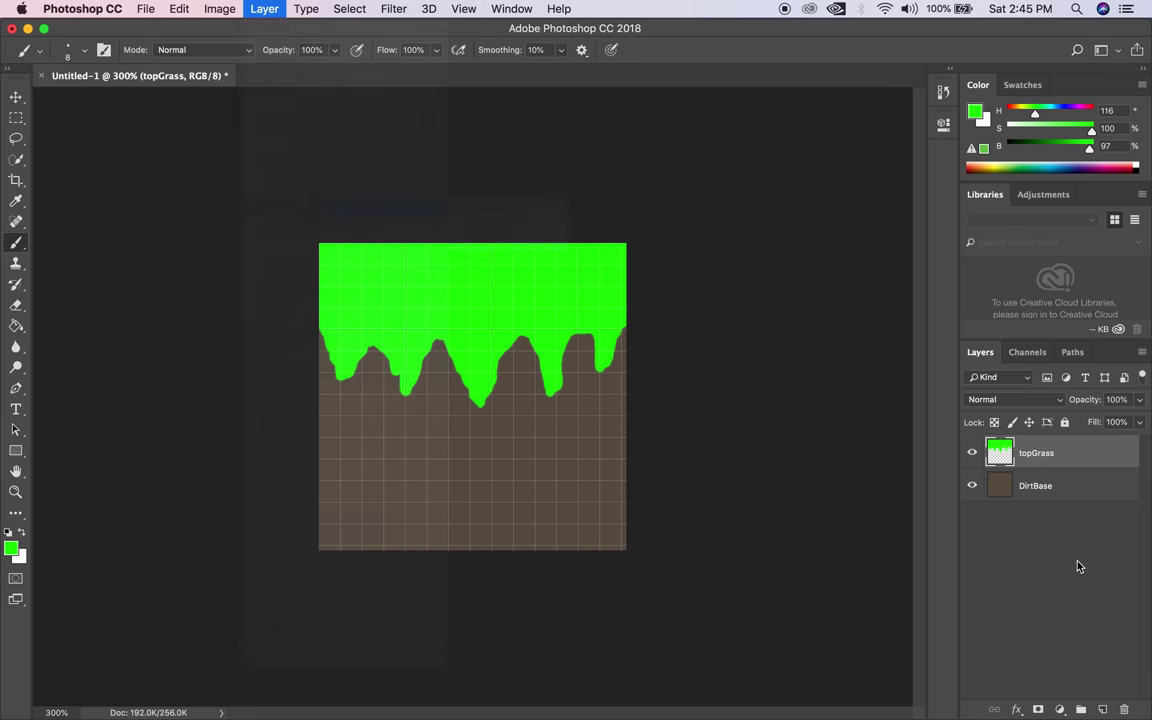
pyautogui.doubleClick(1097, 456)
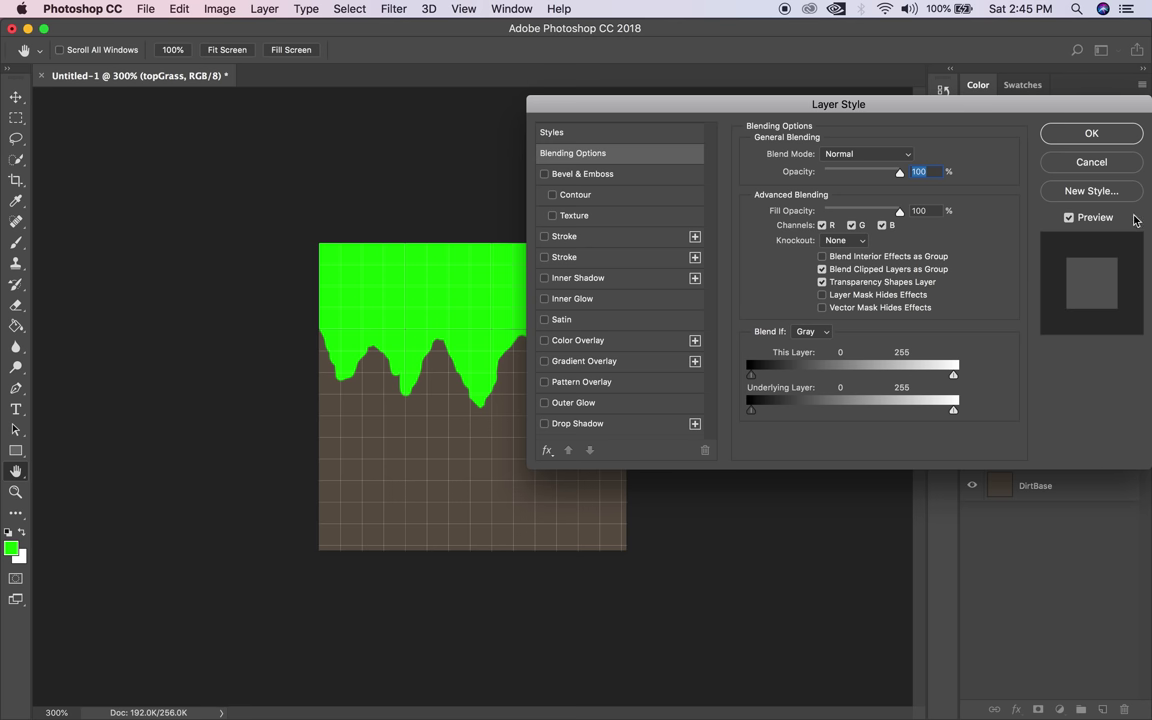
pyautogui.press('Escape')
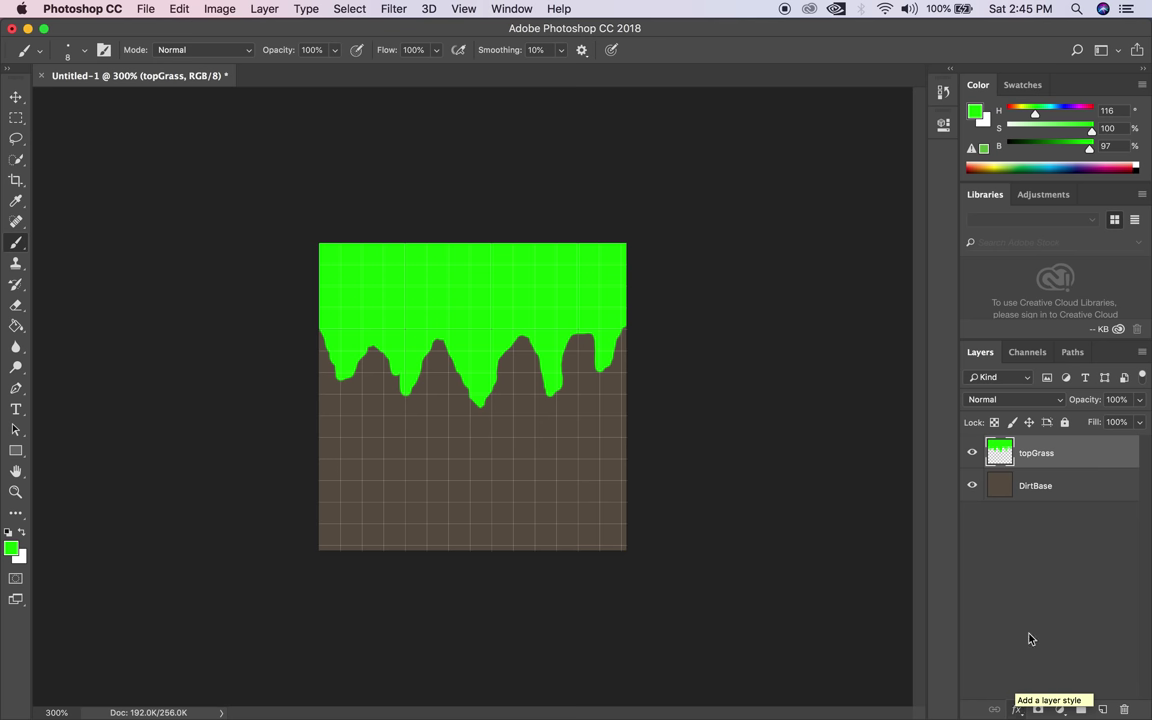
# Open the layer style settings for topGrass, delete the duplicate Stroke entry and enable Drop Shadow.
pyautogui.doubleClick(1078, 453)
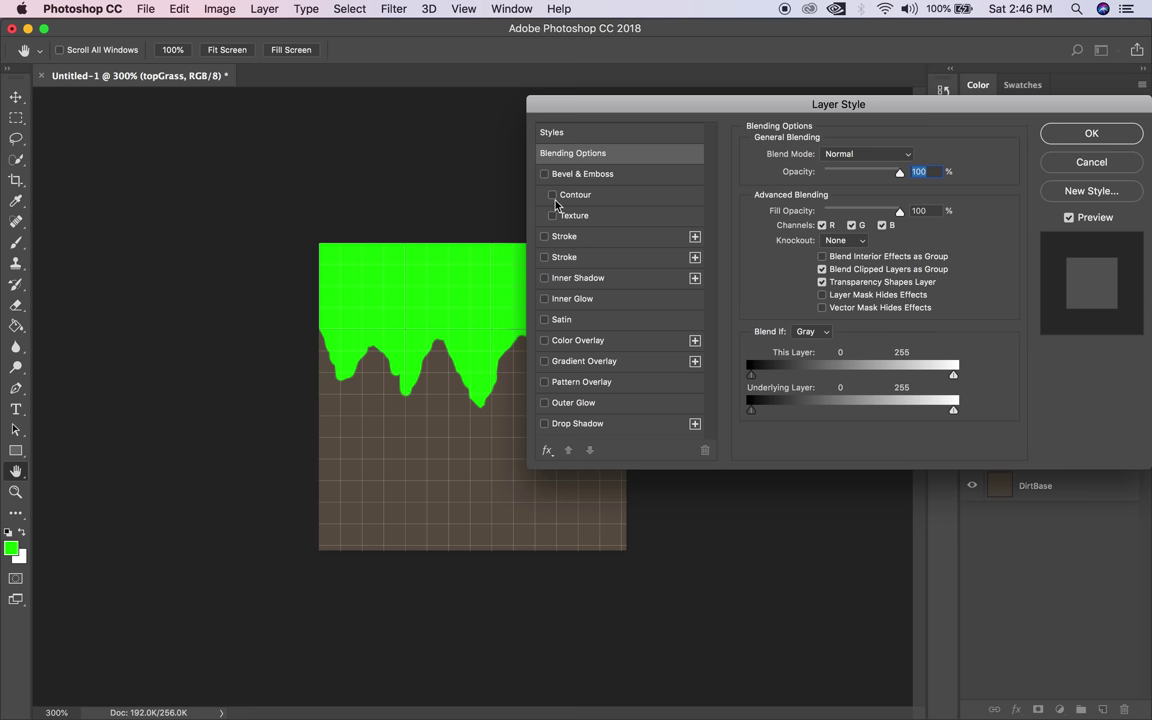
pyautogui.click(599, 237)
pyautogui.click(704, 450)
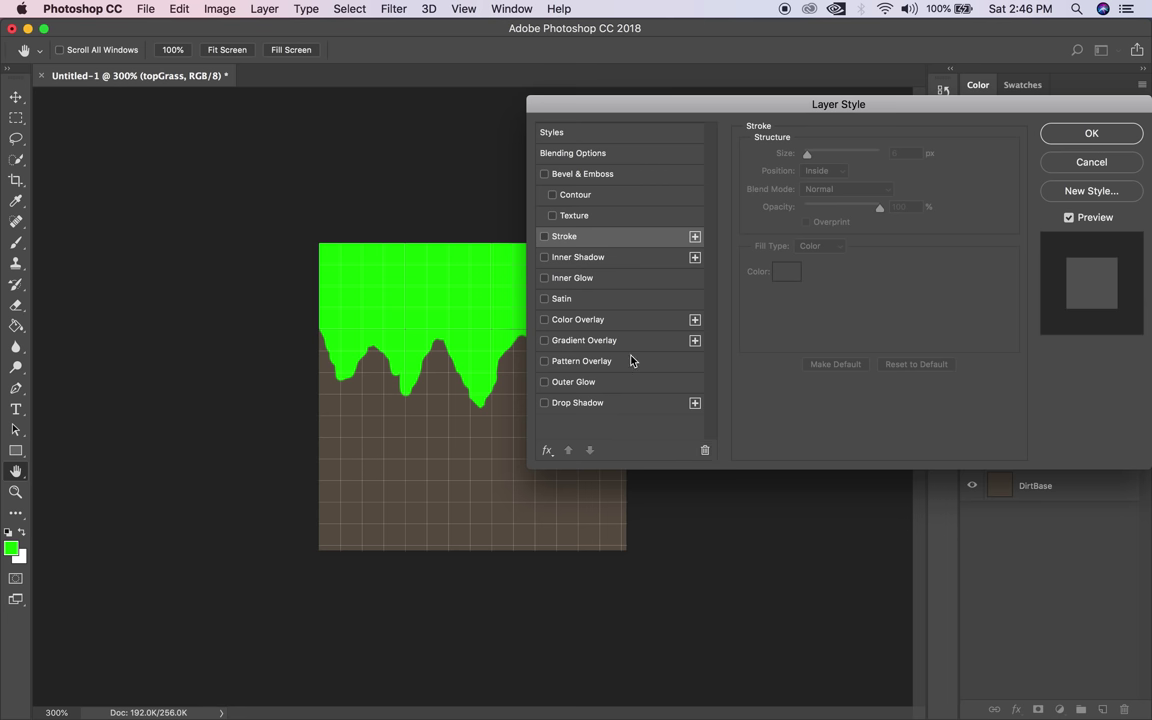
pyautogui.click(560, 405)
pyautogui.moveTo(724, 113); pyautogui.dragTo(836, 51)
pyautogui.click(736, 346)
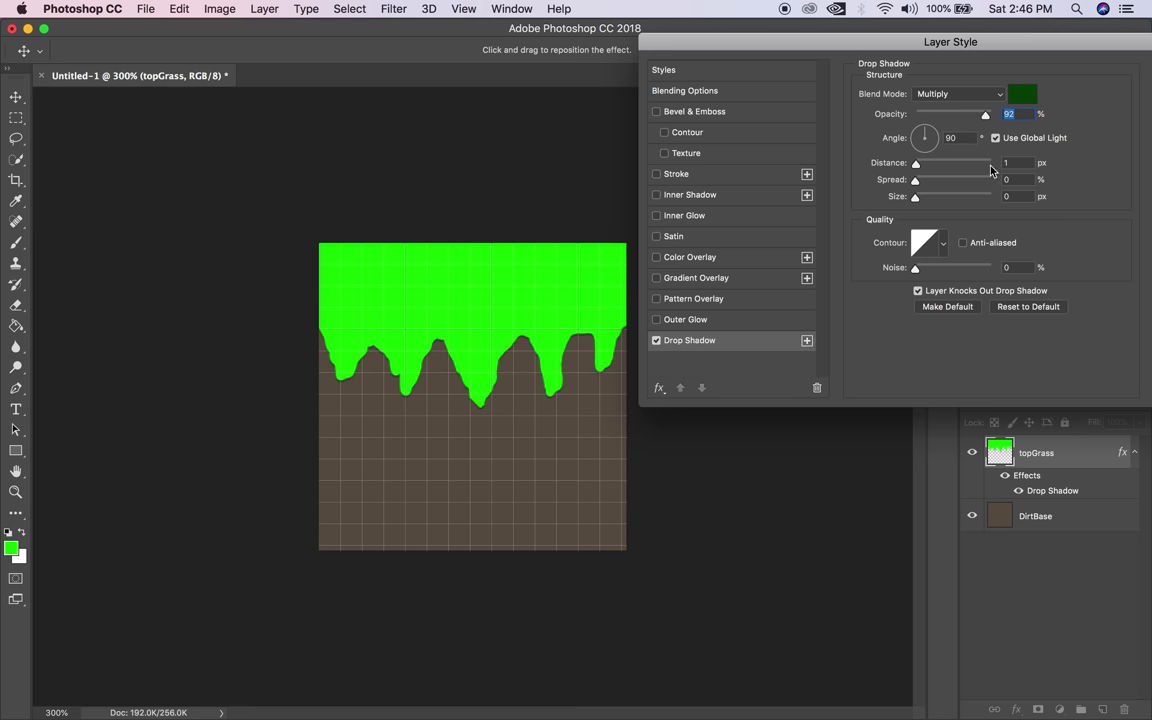
pyautogui.moveTo(882, 42); pyautogui.dragTo(817, 28)
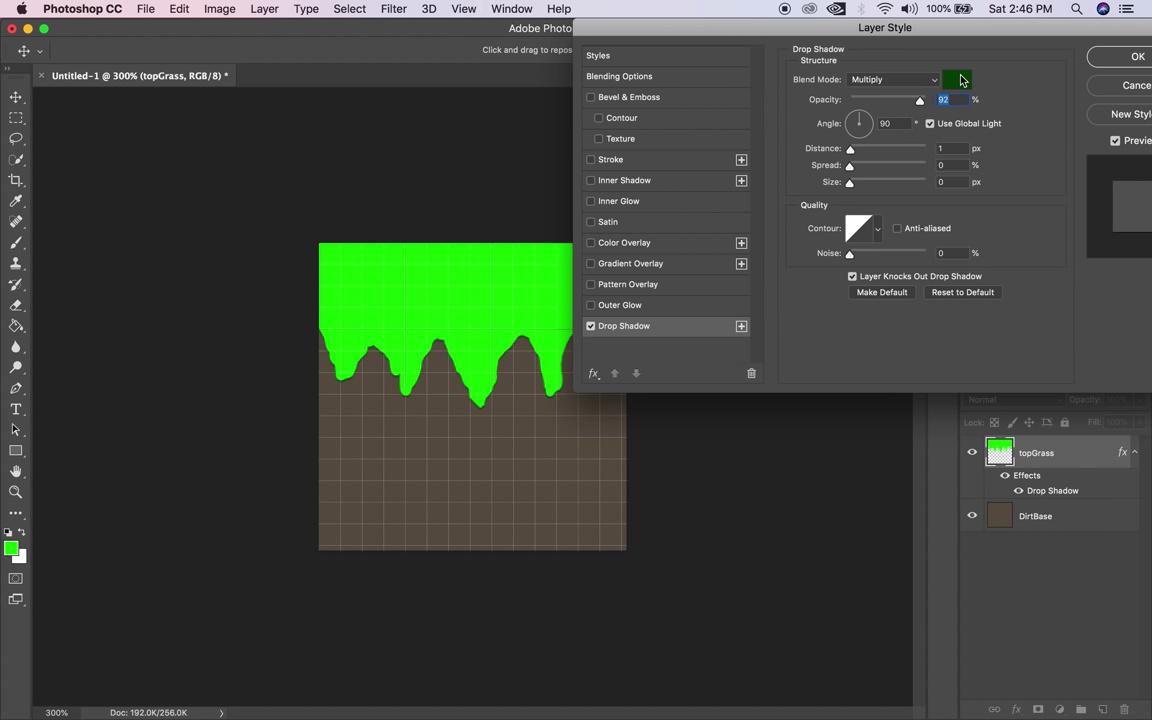
# Keep the drop shadow's dark green colour #034301 and set its distance to 0 px, spread to 10% and size to 9 px.
pyautogui.click(957, 79)
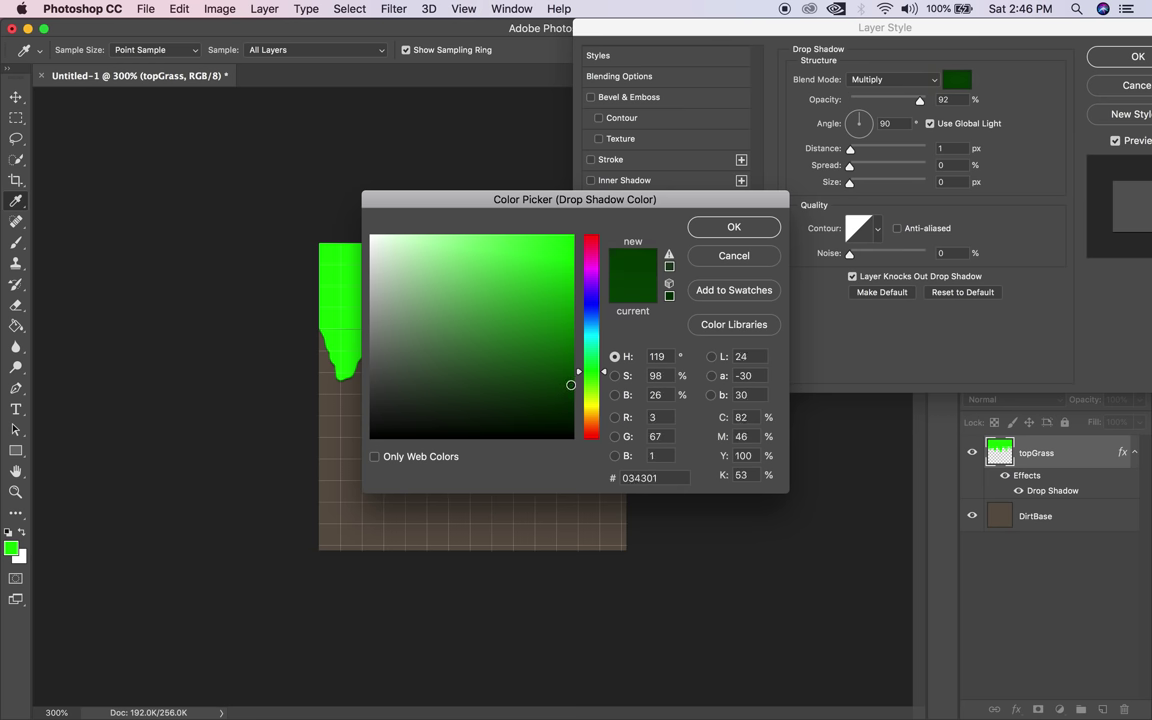
pyautogui.click(705, 224)
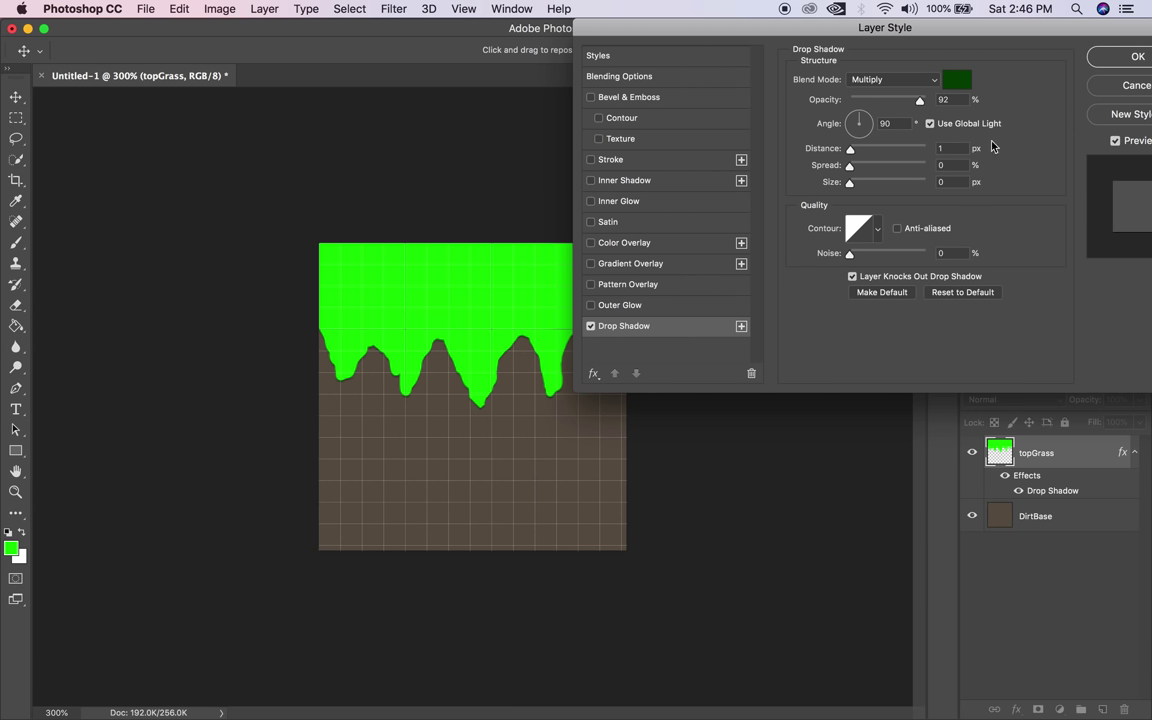
pyautogui.moveTo(850, 149); pyautogui.dragTo(856, 151)
pyautogui.moveTo(857, 150)
pyautogui.mouseDown()
pyautogui.moveTo(863, 174)
pyautogui.moveTo(852, 186)
pyautogui.moveTo(862, 171)
pyautogui.mouseUp()
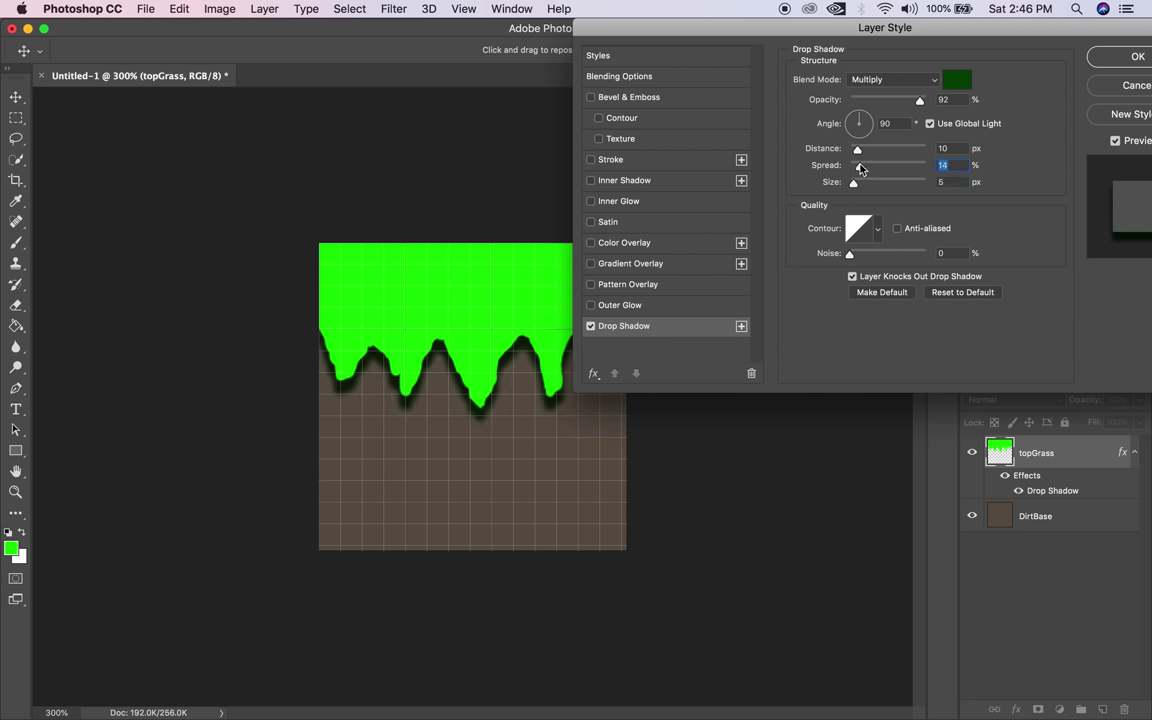
pyautogui.moveTo(855, 188); pyautogui.dragTo(849, 150)
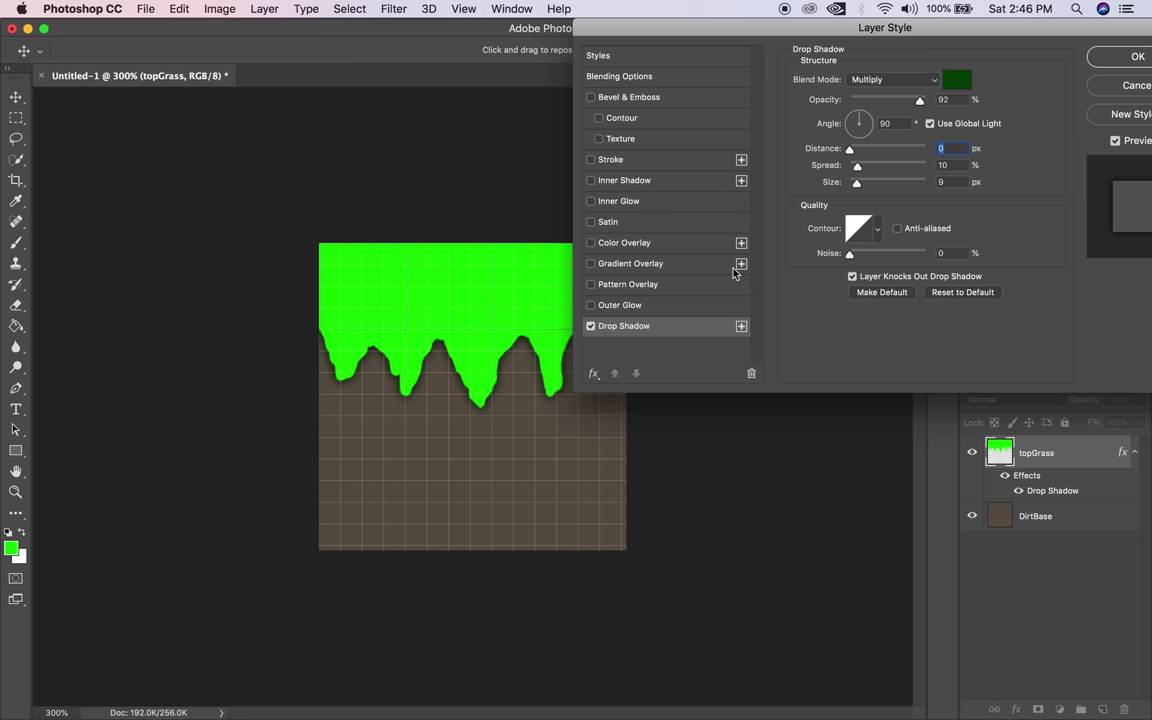
# Try Outer Glow, Pattern Overlay and Gradient Overlay on the grass one at a time, switching each off again.
pyautogui.click(621, 306)
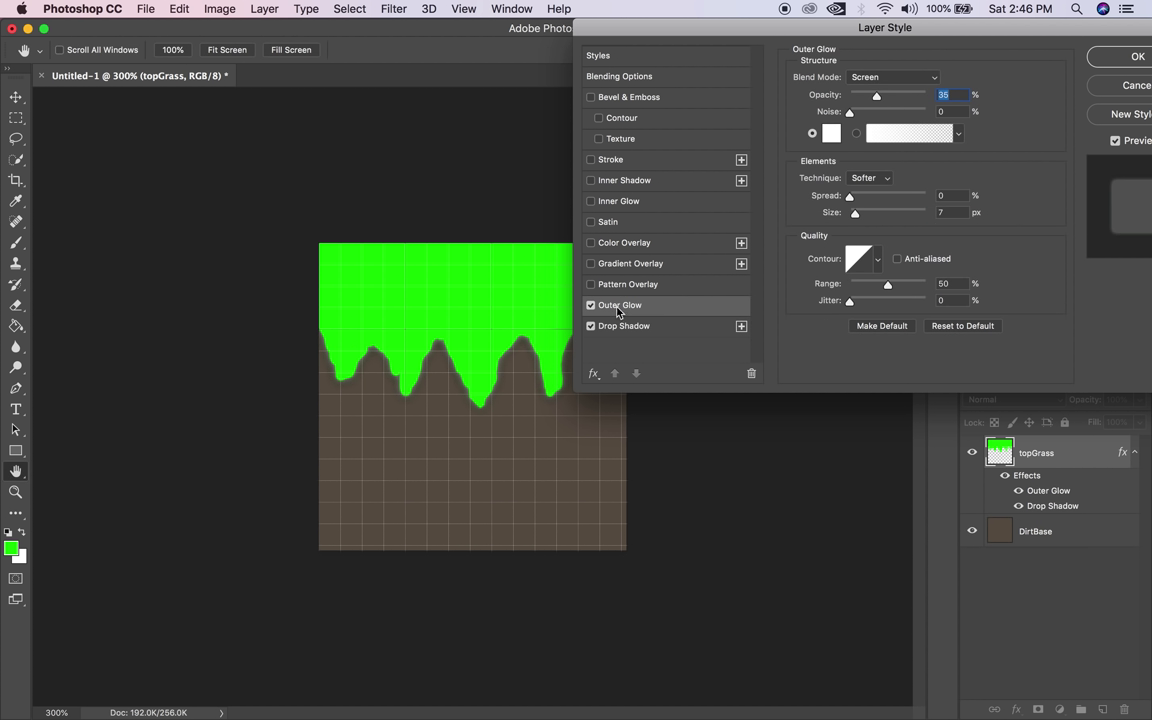
pyautogui.click(590, 305)
pyautogui.click(591, 285)
pyautogui.click(591, 286)
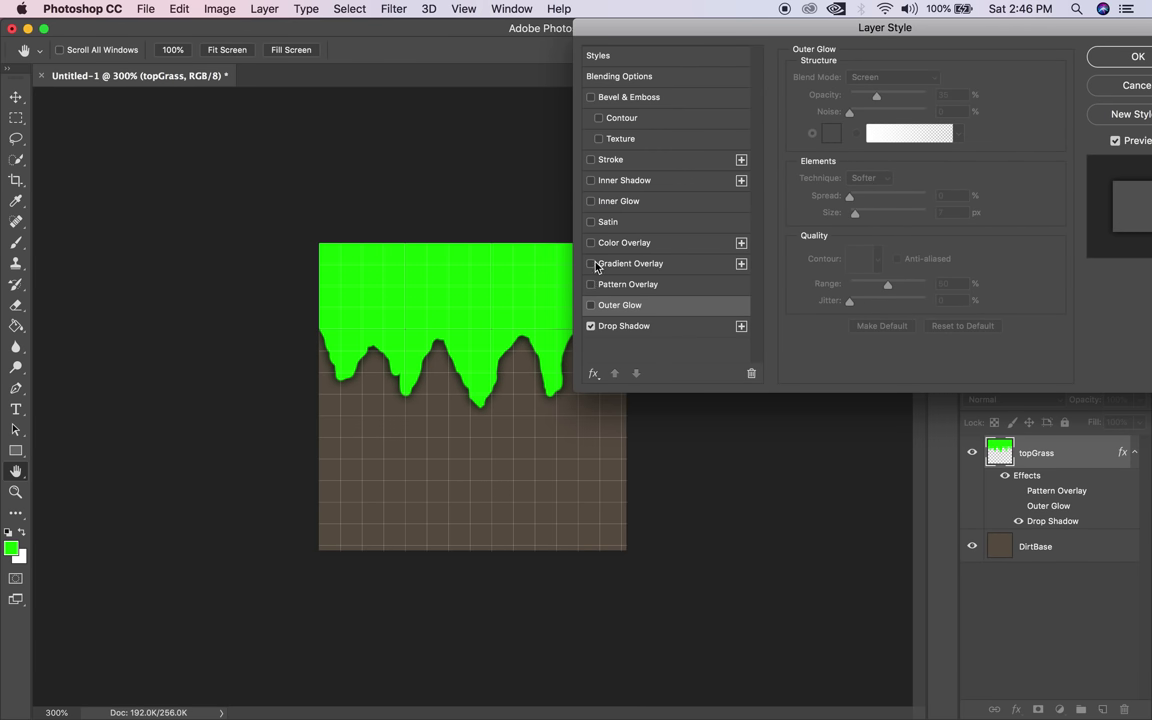
pyautogui.click(591, 264)
pyautogui.click(591, 264)
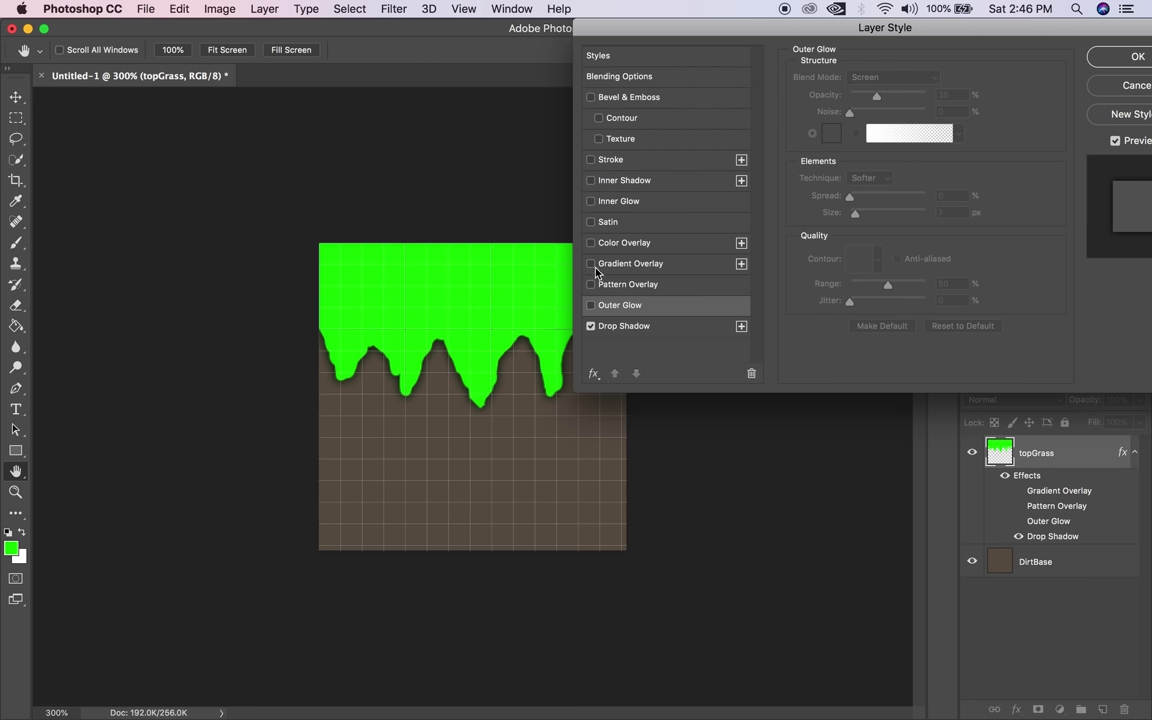
# Try a Gradient Overlay on the grass with Multiply blending, Linear style, 100% opacity and 44% scale, and switch it off.
pyautogui.click(591, 264)
pyautogui.click(615, 264)
pyautogui.click(870, 77)
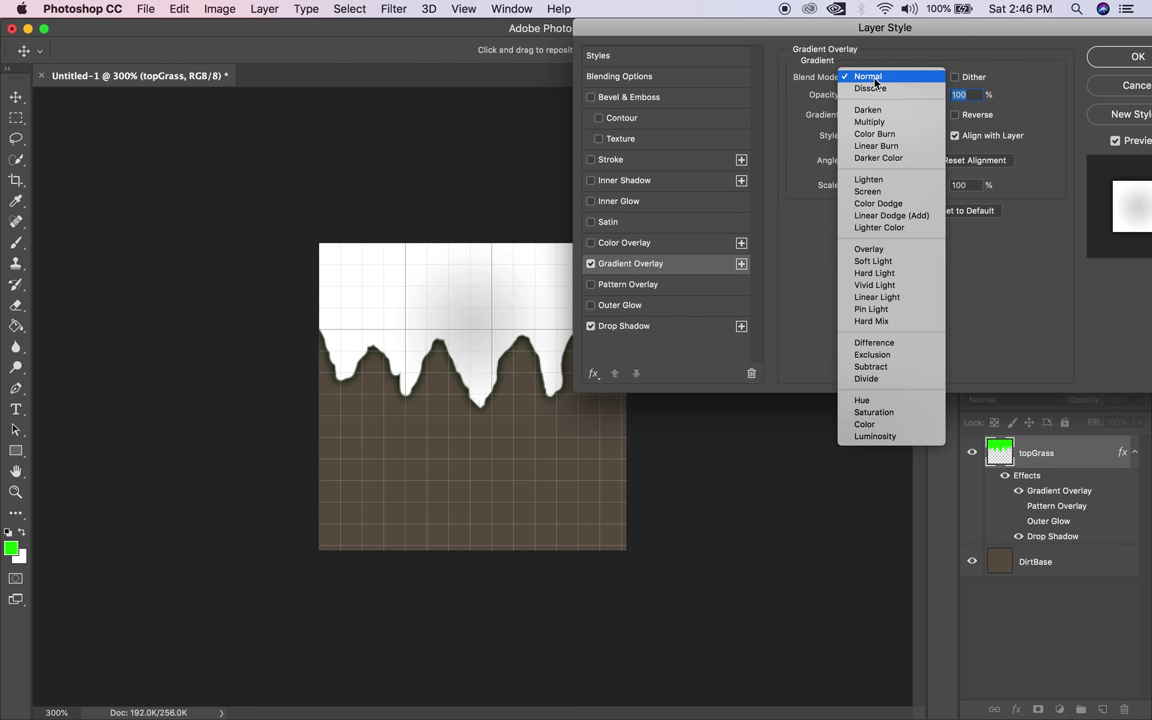
pyautogui.click(869, 122)
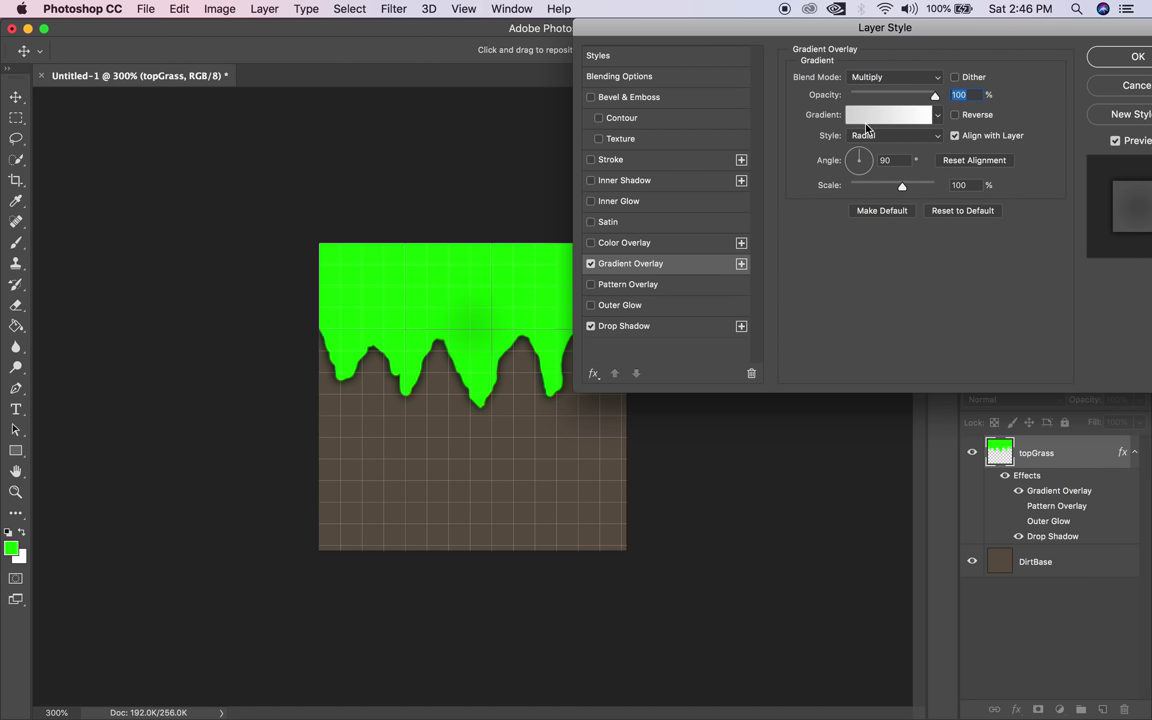
pyautogui.click(895, 135)
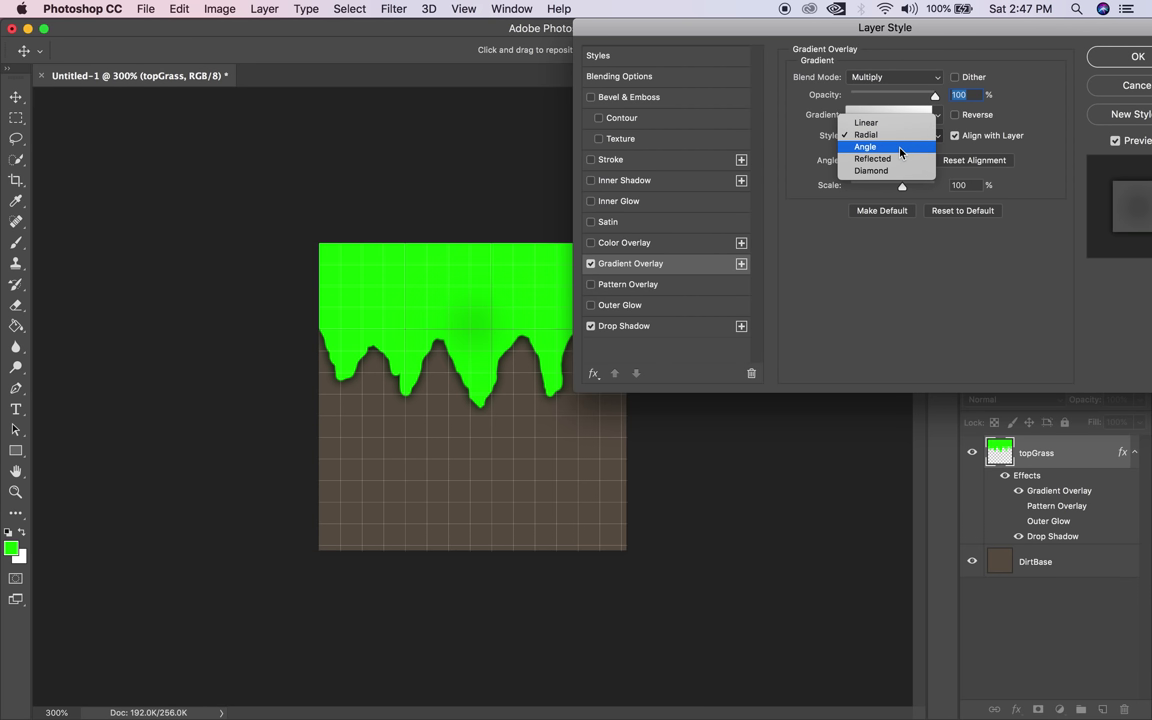
pyautogui.click(903, 127)
pyautogui.moveTo(934, 95); pyautogui.dragTo(914, 96)
pyautogui.click(935, 97)
pyautogui.moveTo(899, 187); pyautogui.dragTo(868, 186)
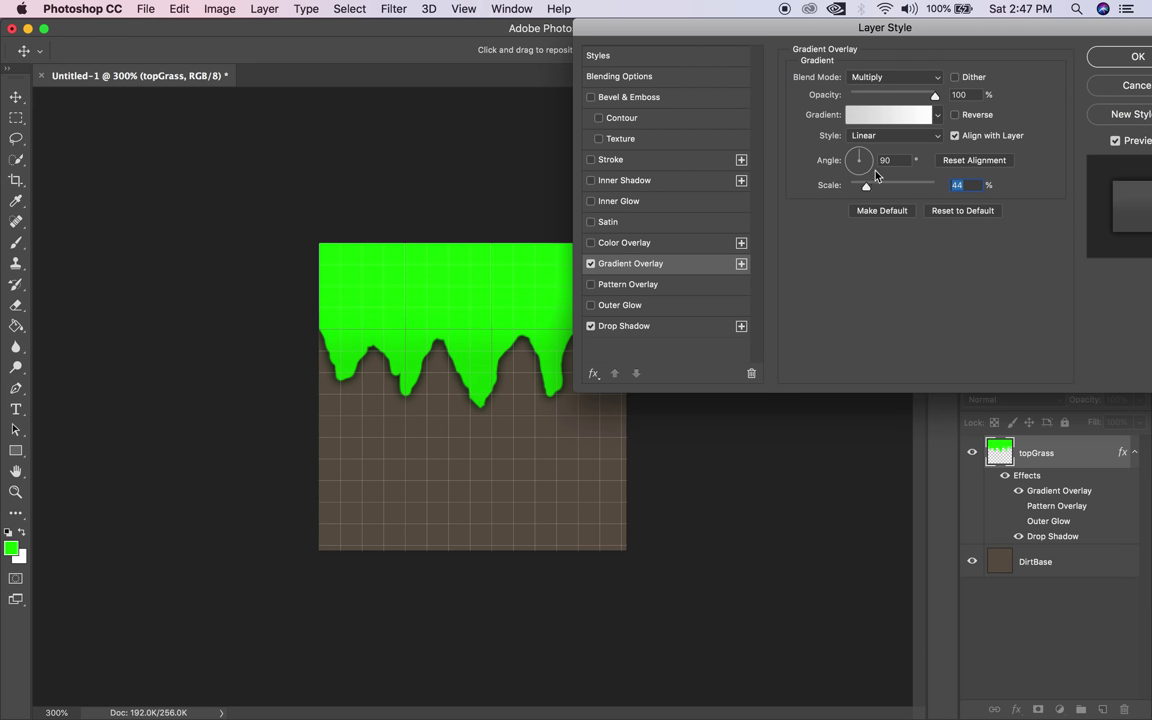
pyautogui.click(590, 263)
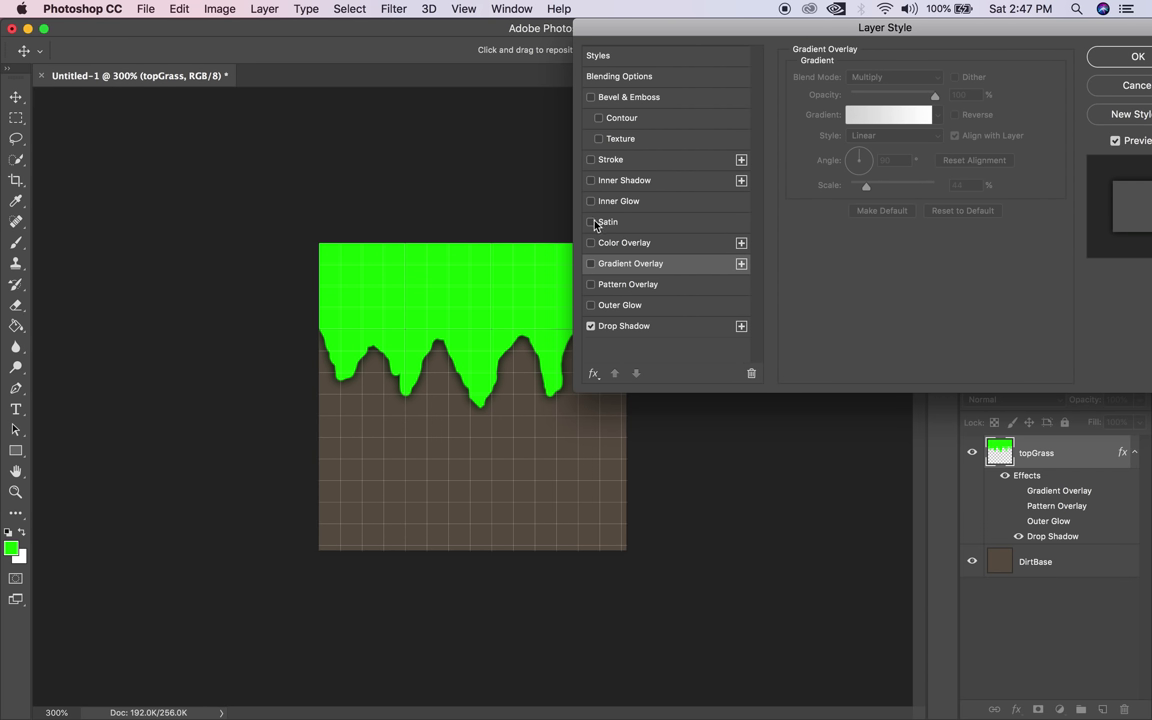
# Preview Satin, Inner Glow, Inner Shadow and Stroke on the grass in turn, switching each effect off again.
pyautogui.click(591, 222)
pyautogui.click(591, 222)
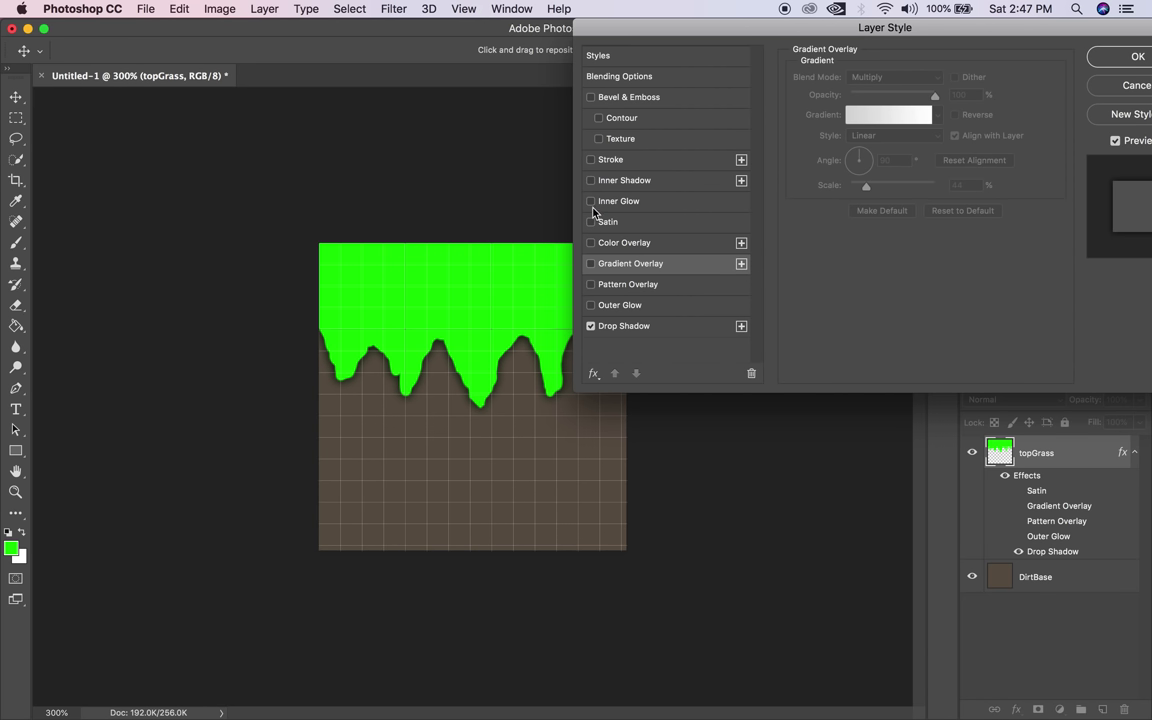
pyautogui.click(591, 201)
pyautogui.click(591, 203)
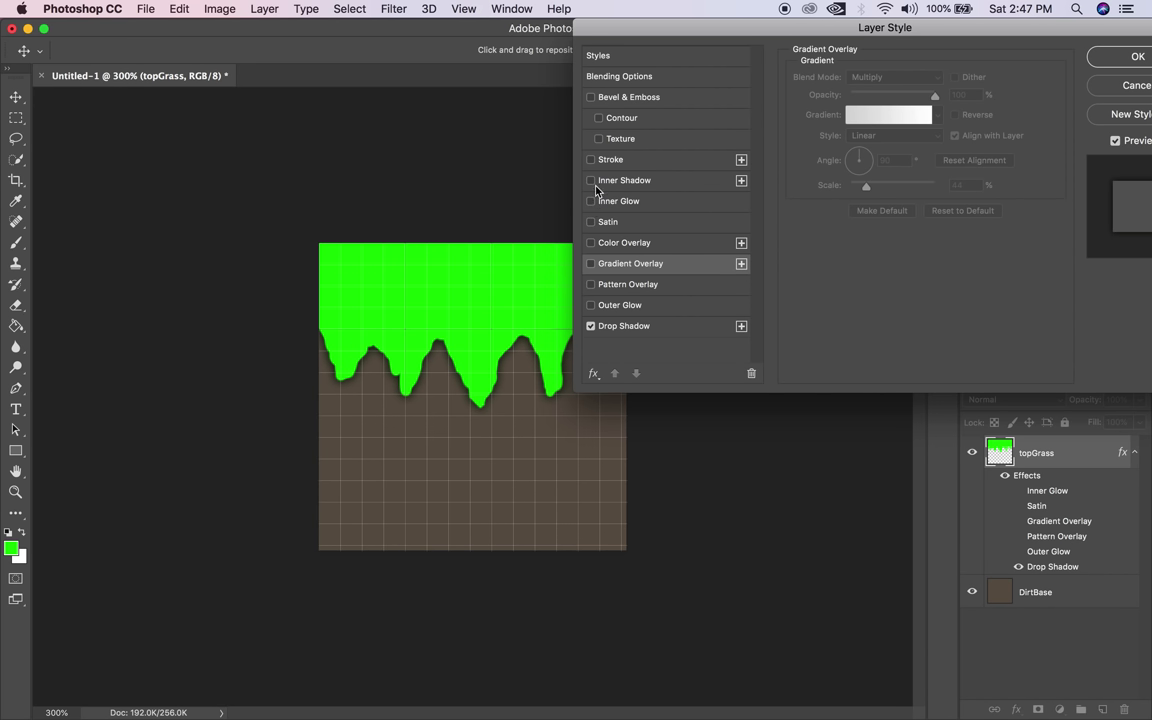
pyautogui.click(591, 182)
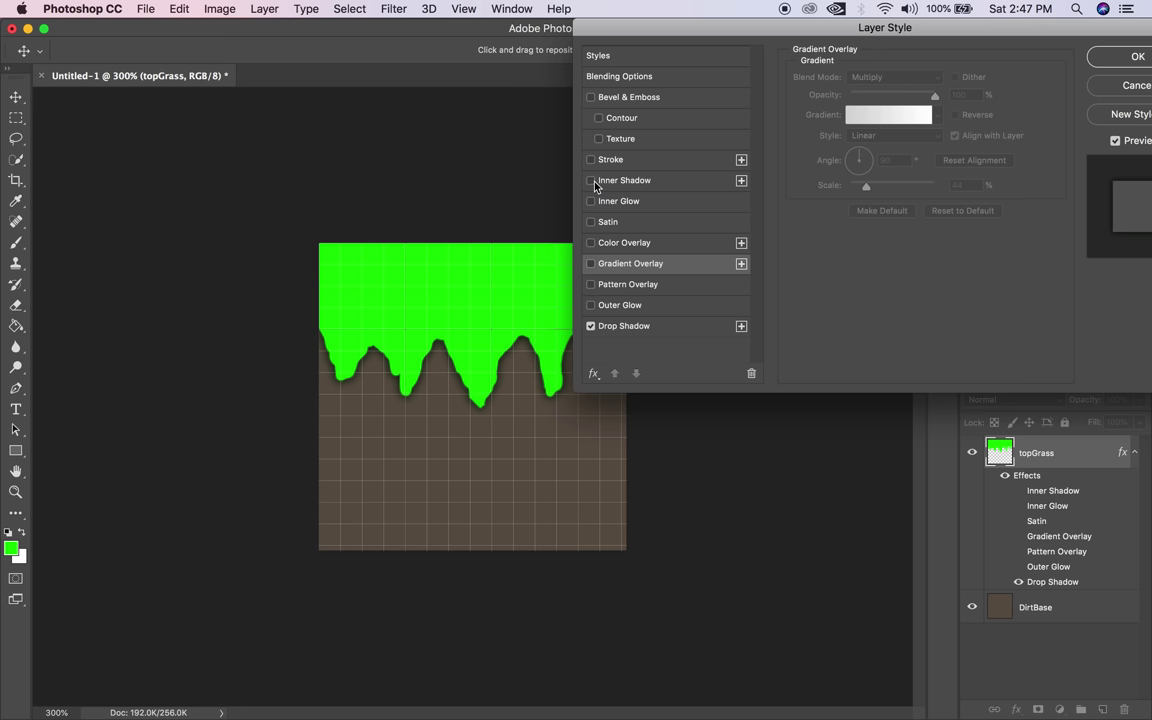
pyautogui.click(596, 181)
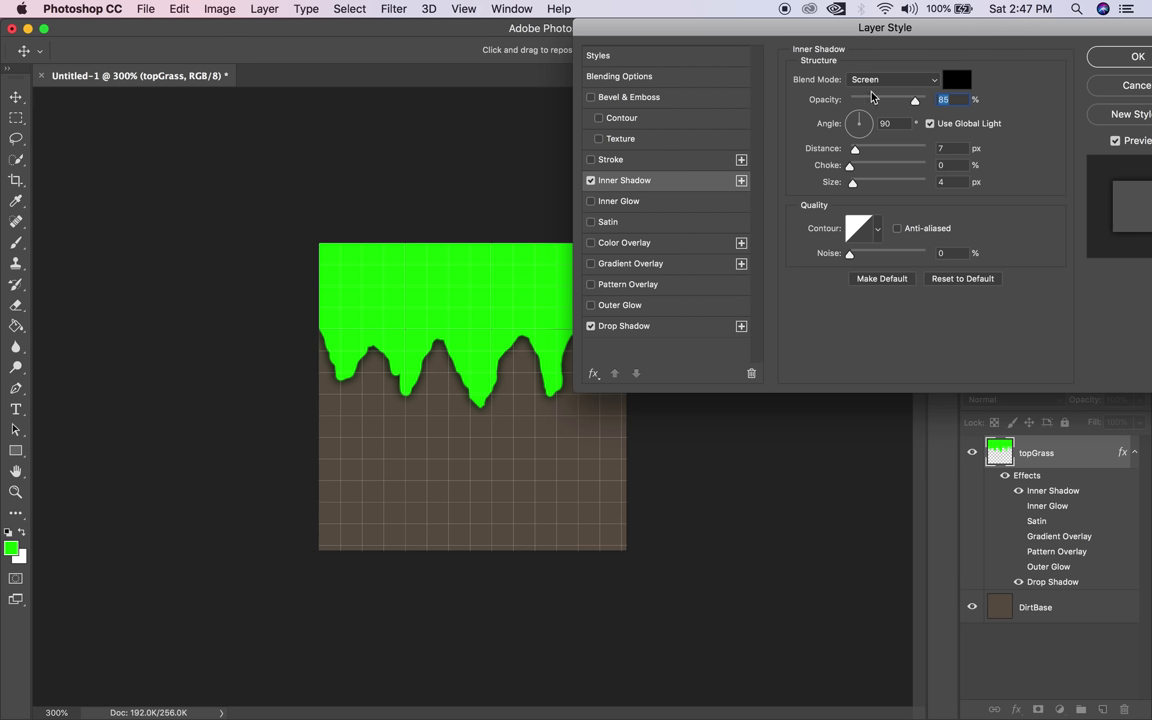
pyautogui.click(591, 181)
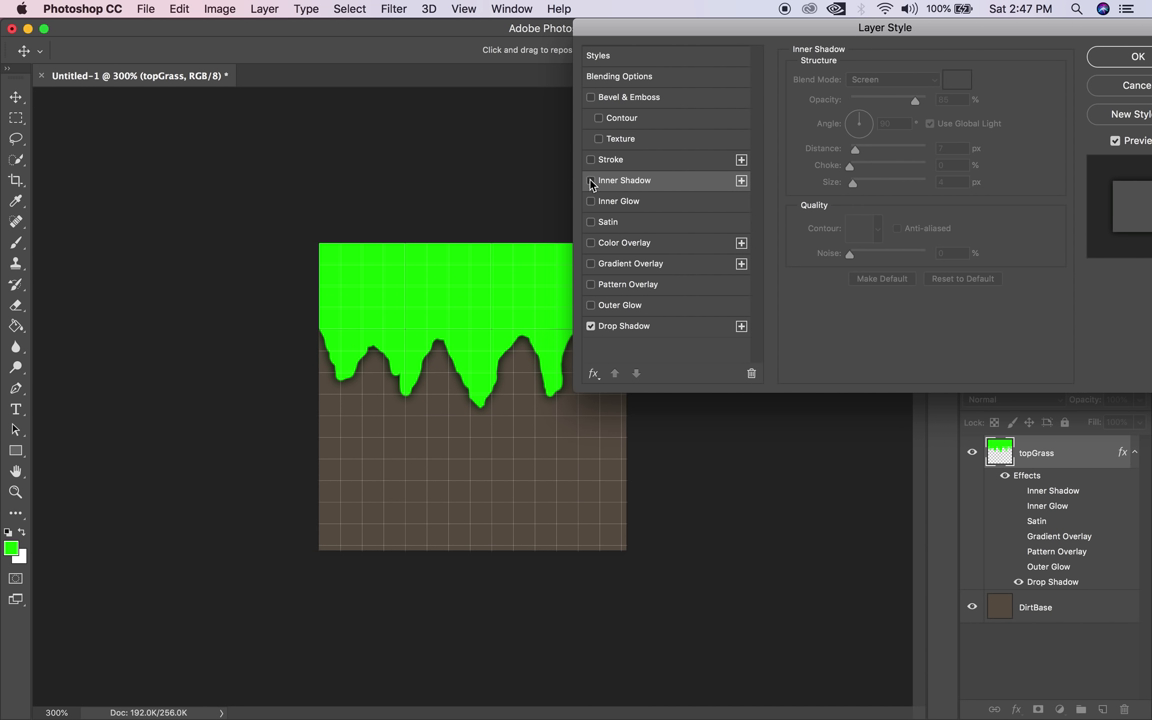
pyautogui.click(591, 182)
pyautogui.click(591, 181)
pyautogui.click(591, 160)
pyautogui.click(591, 160)
pyautogui.click(591, 160)
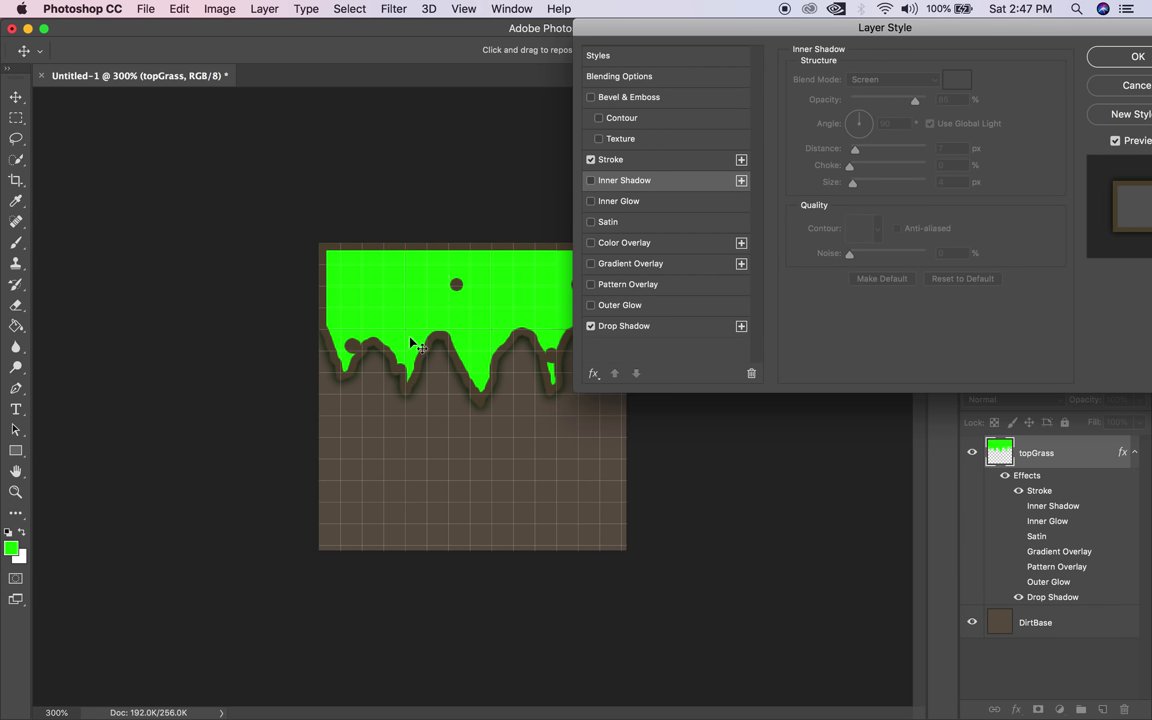
pyautogui.click(591, 160)
# Try a downward Outer Bevel on the grass with 854% depth, 1 px size and 2 px soften, and switch it off.
pyautogui.click(592, 98)
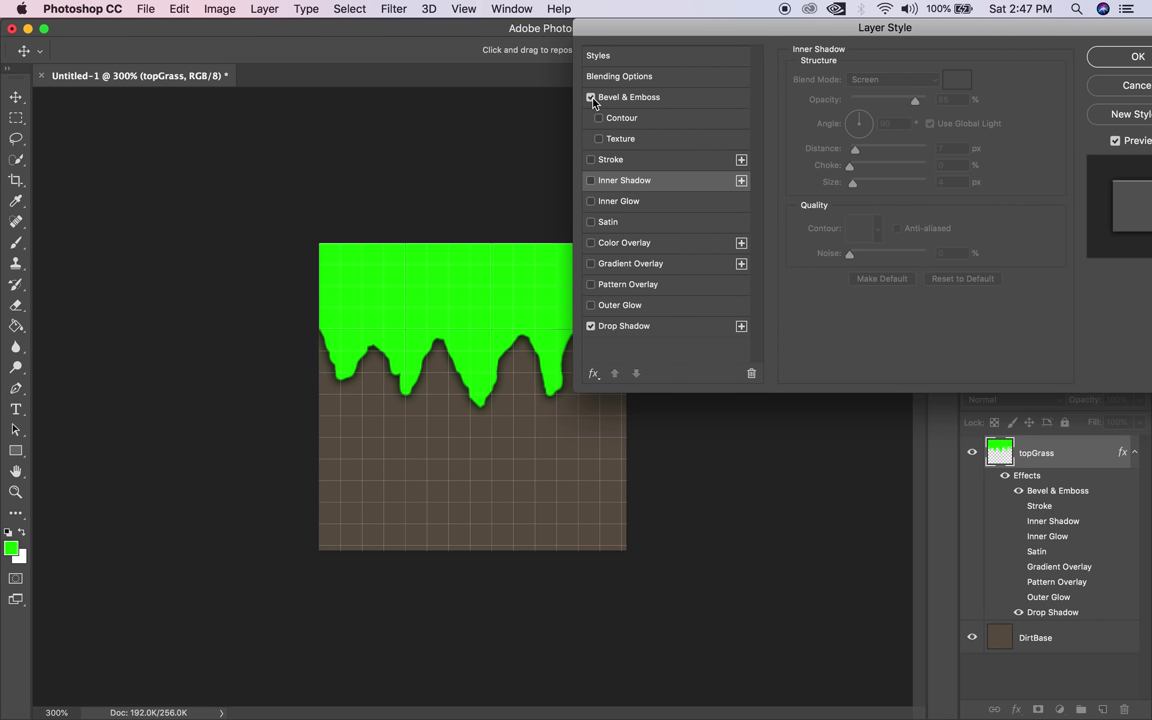
pyautogui.click(592, 98)
pyautogui.click(592, 98)
pyautogui.click(622, 97)
pyautogui.click(903, 77)
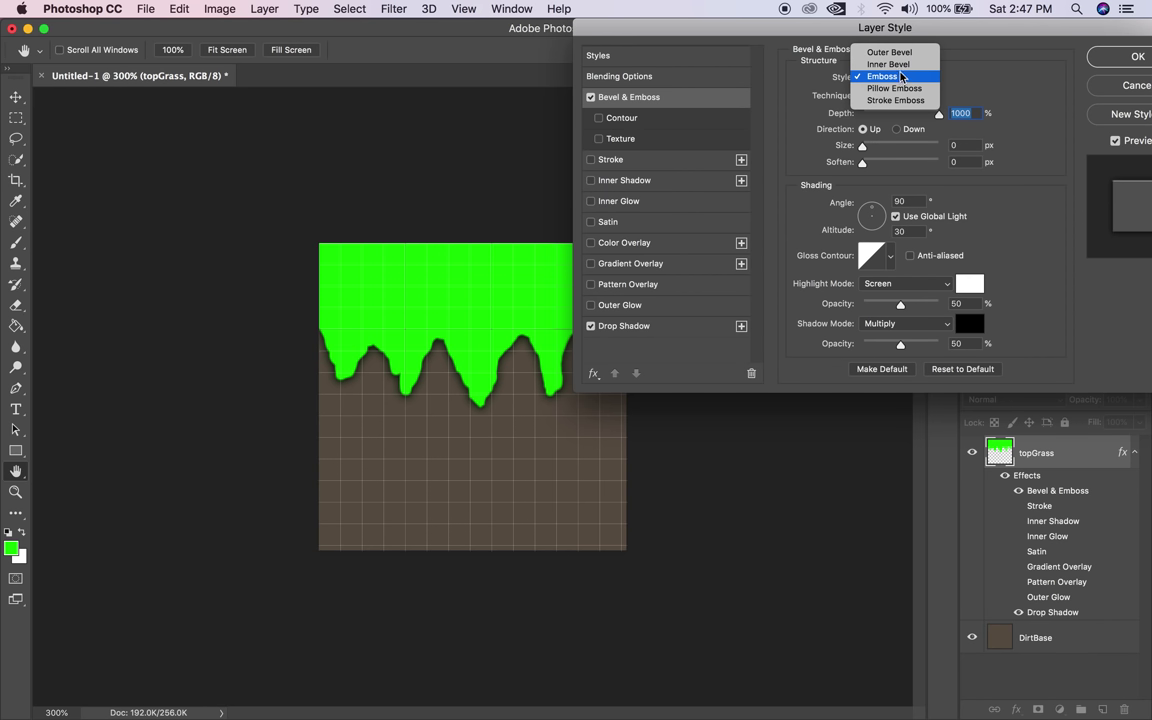
pyautogui.click(886, 47)
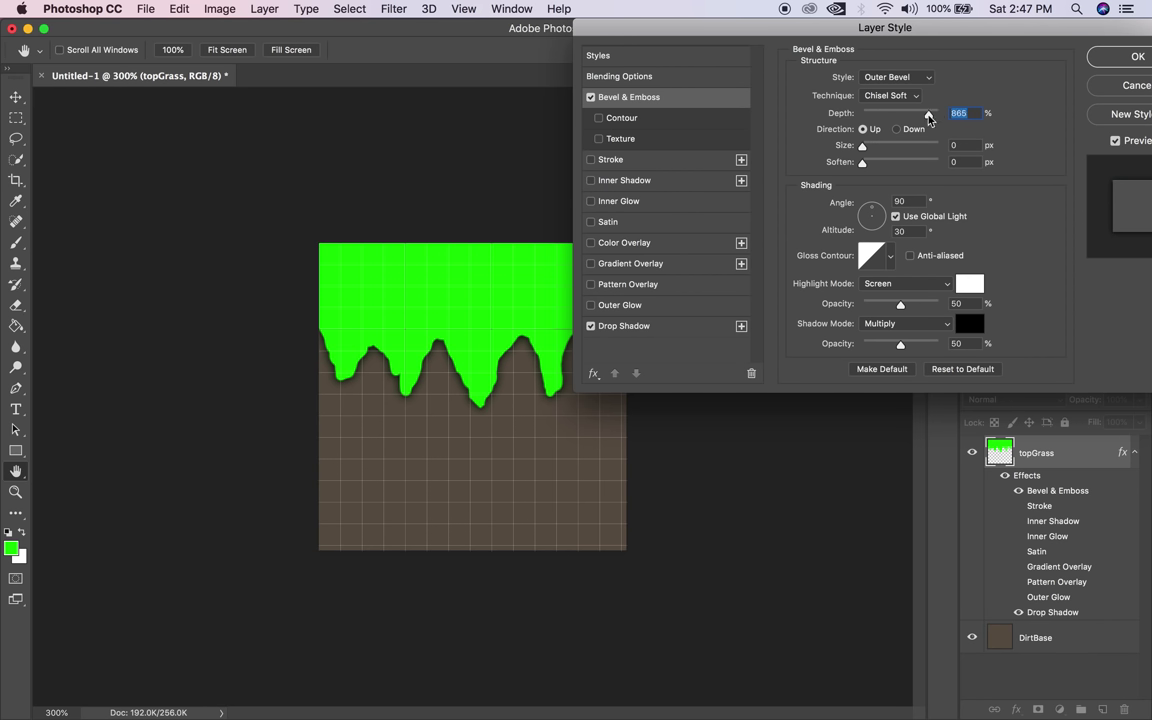
pyautogui.moveTo(840, 113); pyautogui.dragTo(815, 113)
pyautogui.moveTo(862, 146)
pyautogui.mouseDown()
pyautogui.moveTo(898, 148)
pyautogui.moveTo(863, 147)
pyautogui.moveTo(877, 164)
pyautogui.mouseUp()
pyautogui.click(896, 129)
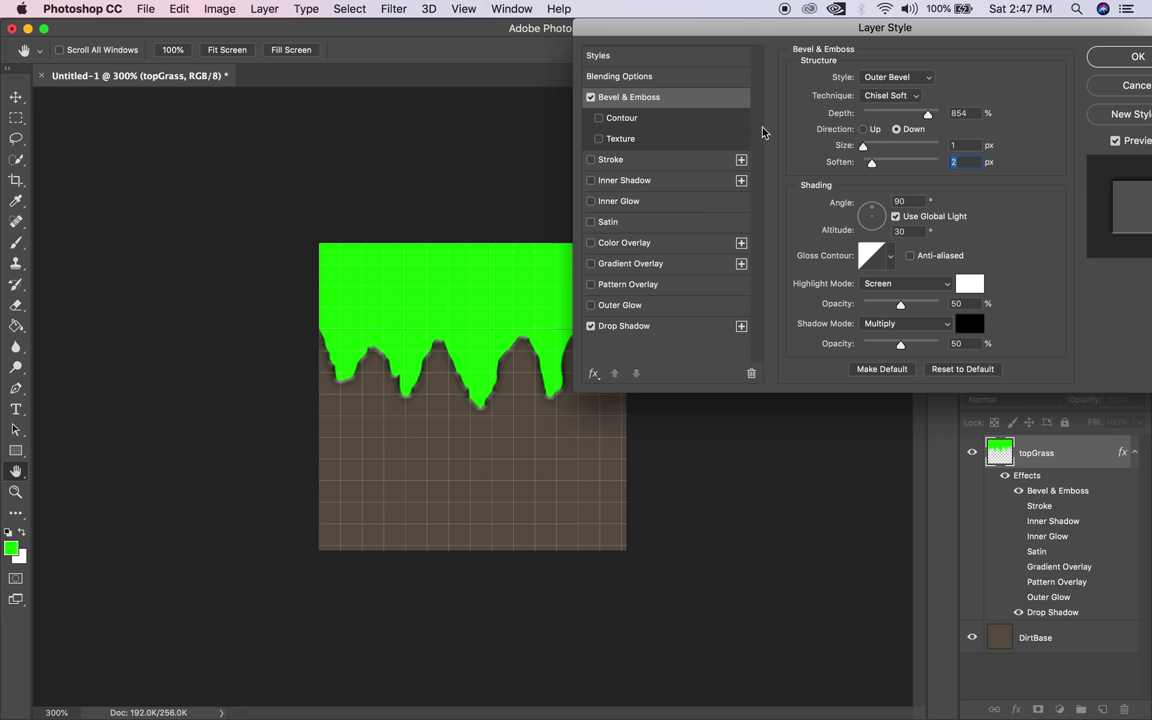
pyautogui.click(590, 97)
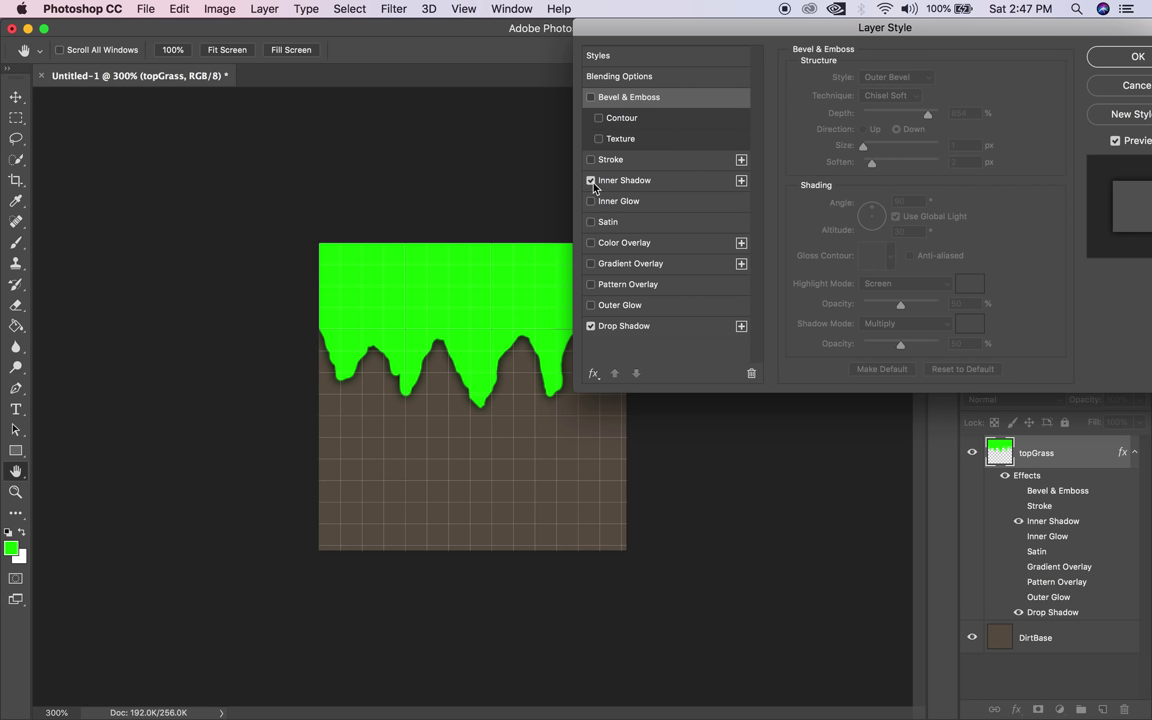
# Give the grass an Inner Shadow with Normal blending, 23% opacity, 8 px distance and 13 px size.
pyautogui.click(643, 182)
pyautogui.click(893, 79)
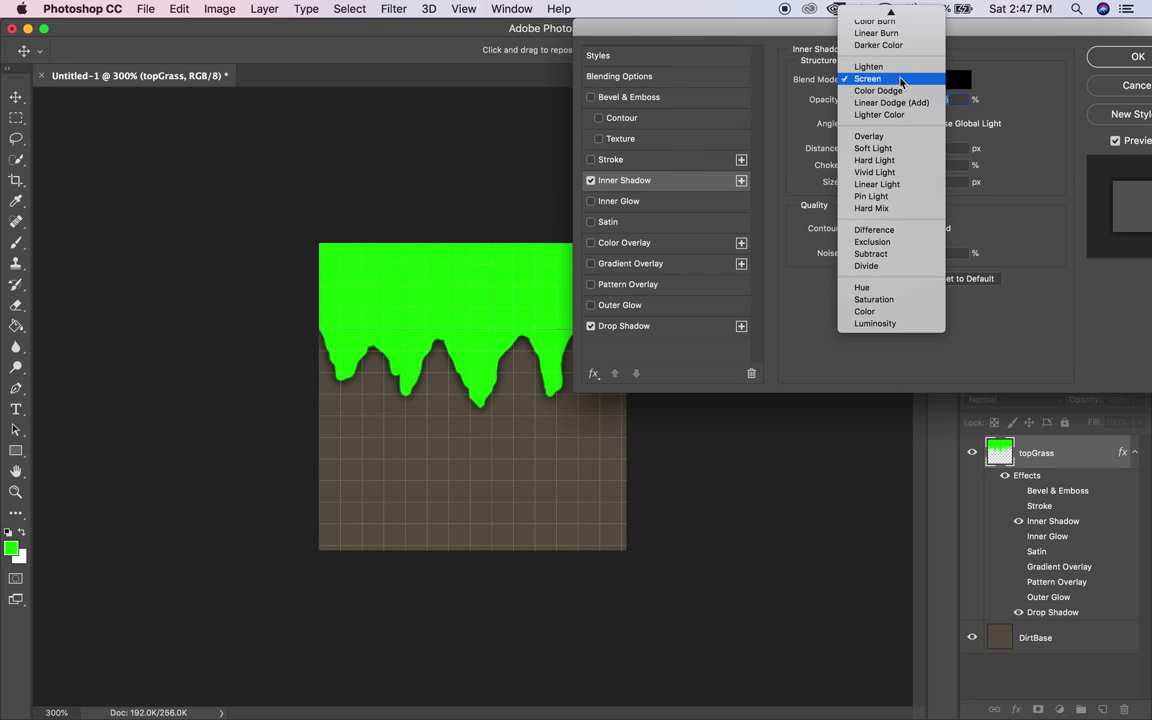
pyautogui.click(893, 22)
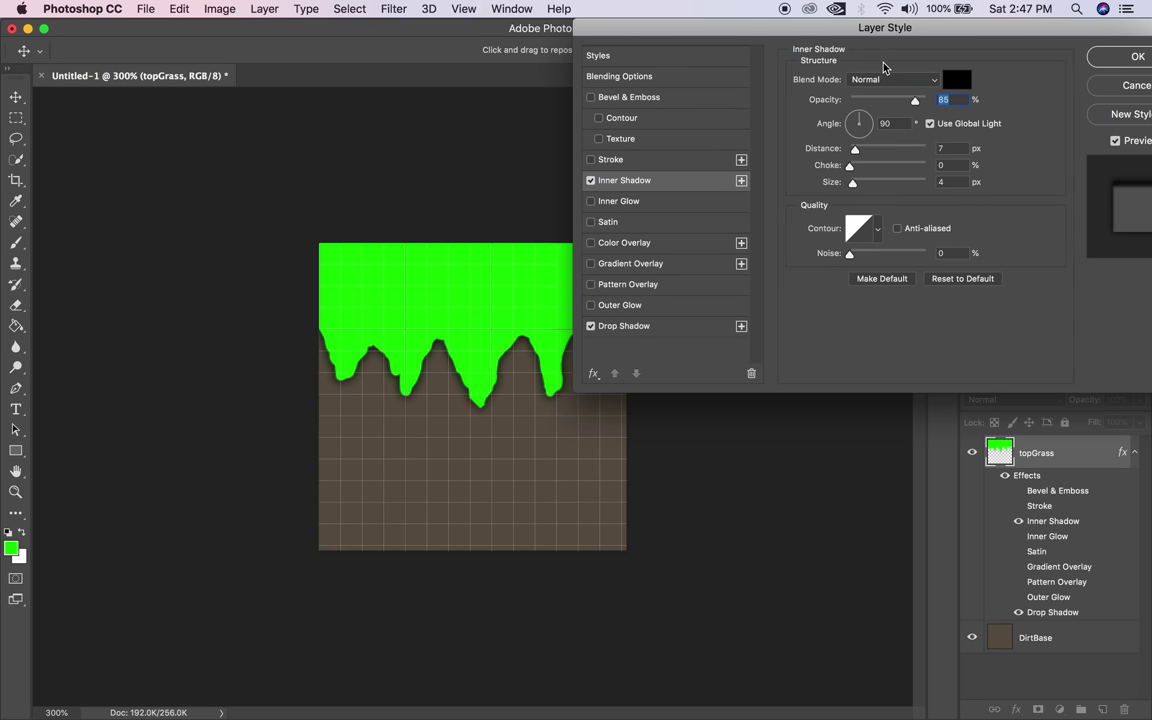
pyautogui.moveTo(914, 101); pyautogui.dragTo(867, 103)
pyautogui.click(855, 149)
pyautogui.moveTo(855, 150); pyautogui.dragTo(858, 184)
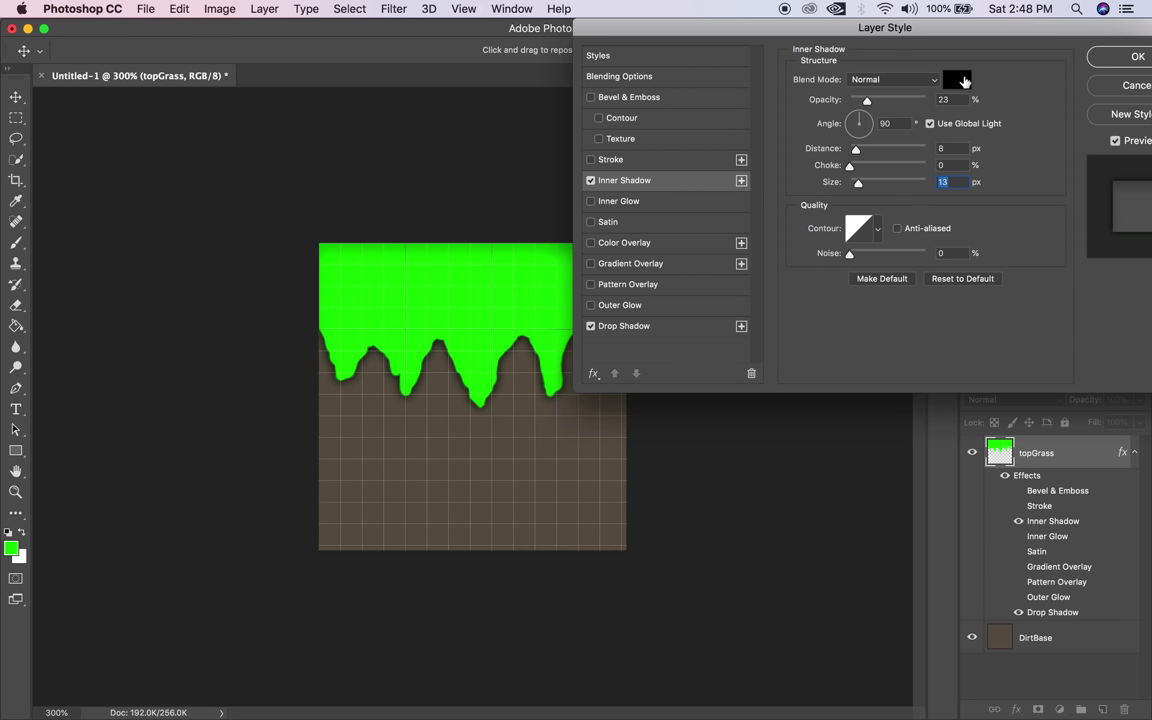
# Try a pale pink Inner Shadow colour on the grass, switch the blending to Screen and try the dark colour #141313.
pyautogui.click(956, 79)
pyautogui.click(409, 278)
pyautogui.moveTo(409, 278)
pyautogui.mouseDown()
pyautogui.moveTo(381, 265)
pyautogui.moveTo(377, 237)
pyautogui.mouseUp()
pyautogui.click(718, 238)
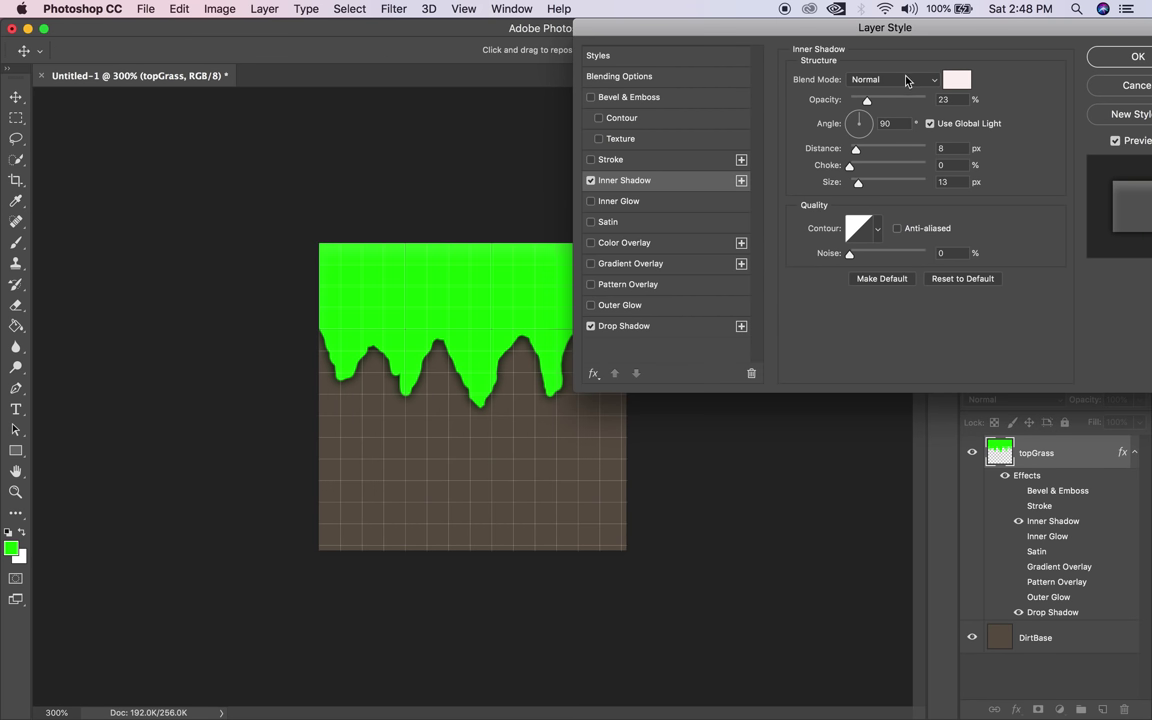
pyautogui.click(862, 79)
pyautogui.click(867, 195)
pyautogui.click(950, 77)
pyautogui.click(476, 340)
pyautogui.moveTo(476, 340)
pyautogui.mouseDown()
pyautogui.moveTo(387, 355)
pyautogui.moveTo(381, 423)
pyautogui.mouseUp()
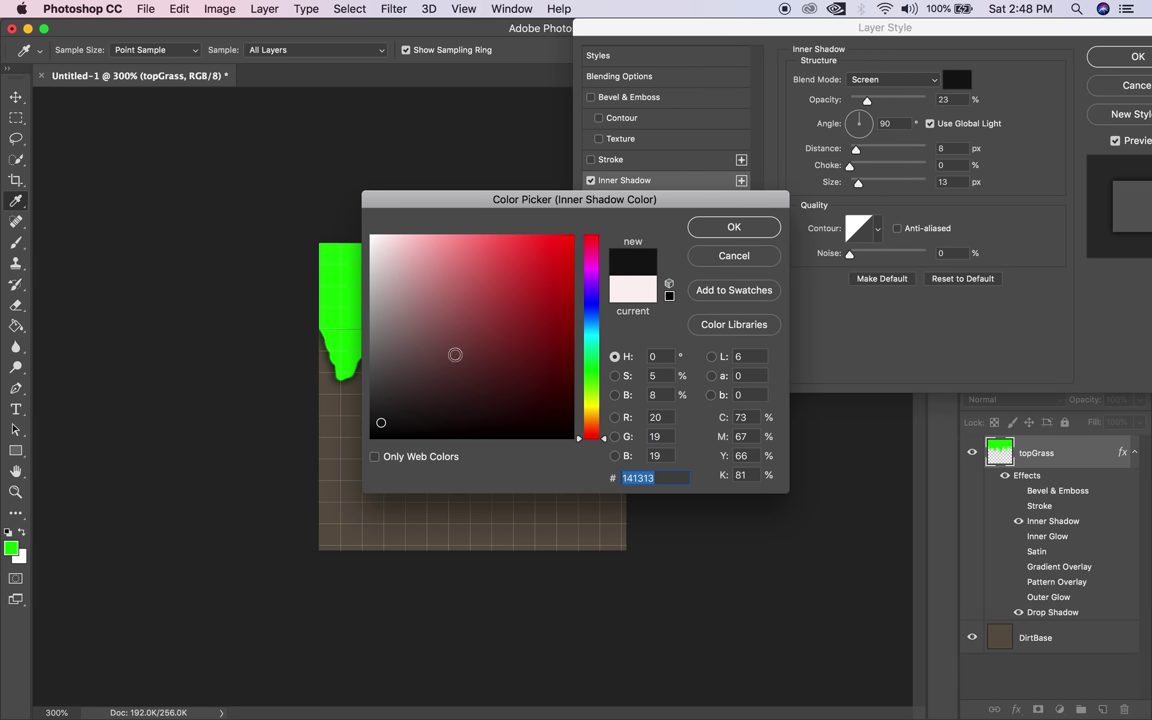
pyautogui.click(735, 229)
# Set the grass's Inner Shadow to 100% opacity, 6 px distance and Normal blending.
pyautogui.moveTo(880, 109); pyautogui.dragTo(942, 112)
pyautogui.moveTo(856, 148); pyautogui.dragTo(853, 148)
pyautogui.click(912, 80)
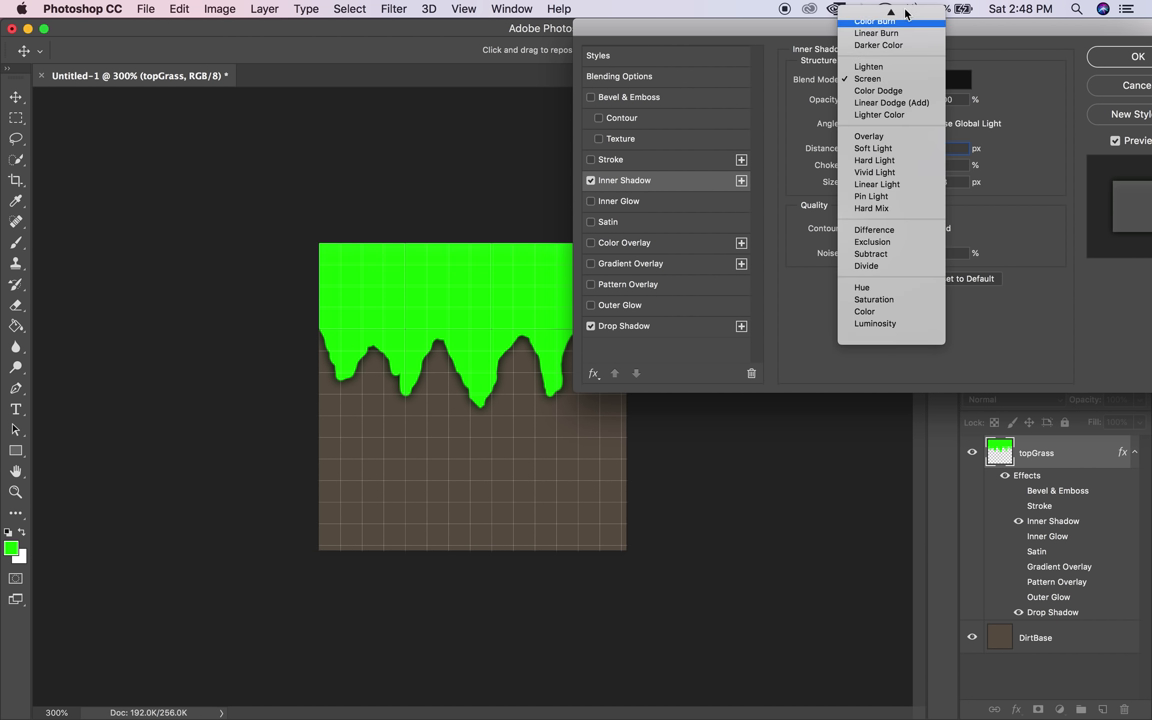
pyautogui.click(892, 14)
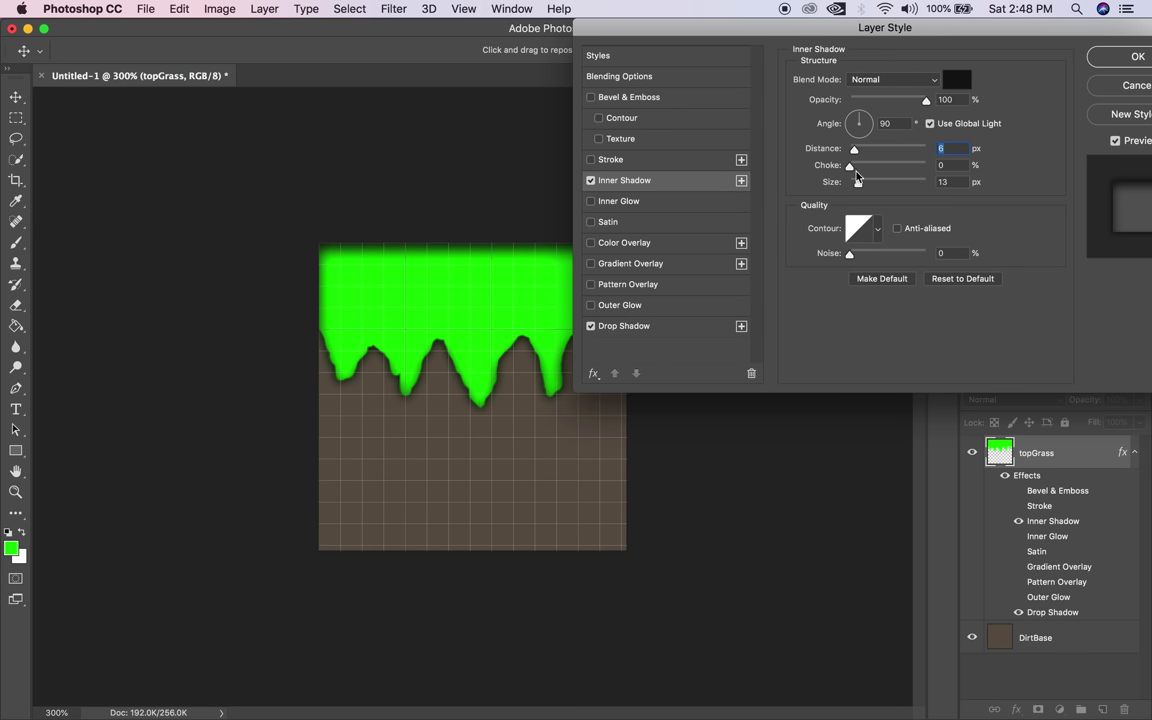
# Give the Inner Shadow the yellow-green colour #c6ff00, with 14 px distance and 51 px size.
pyautogui.click(957, 80)
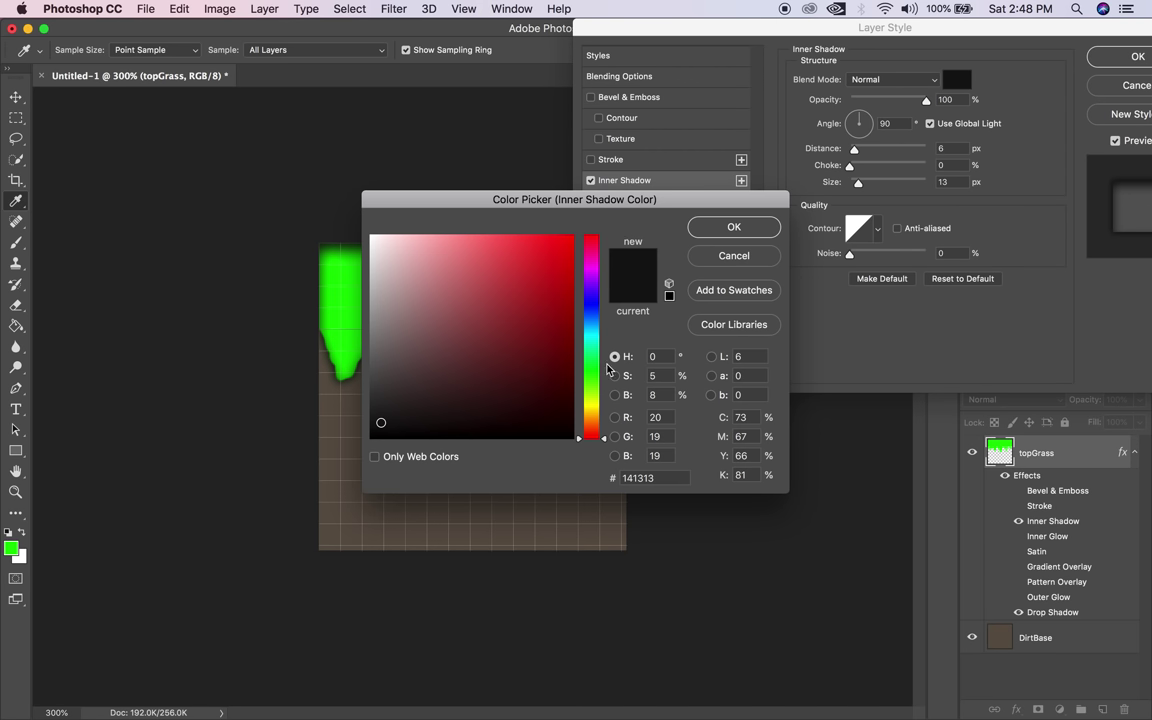
pyautogui.click(590, 364)
pyautogui.click(590, 384)
pyautogui.moveTo(548, 395)
pyautogui.mouseDown()
pyautogui.moveTo(570, 333)
pyautogui.moveTo(570, 248)
pyautogui.mouseUp()
pyautogui.moveTo(592, 384); pyautogui.dragTo(601, 398)
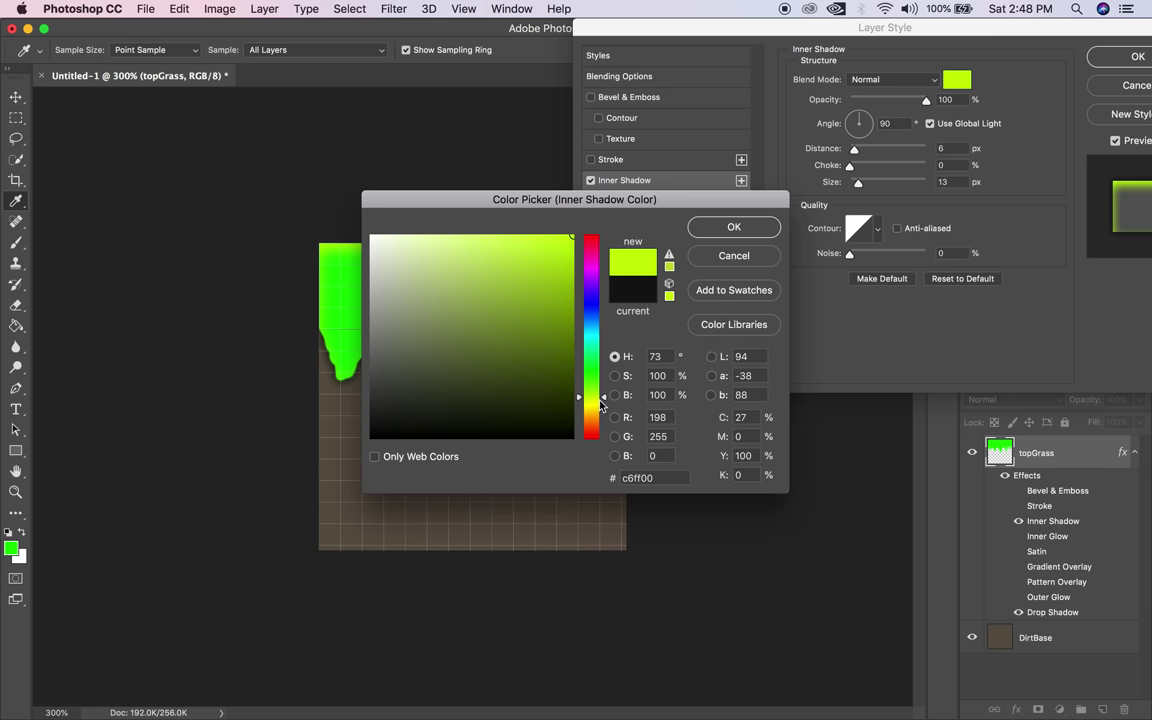
pyautogui.click(734, 227)
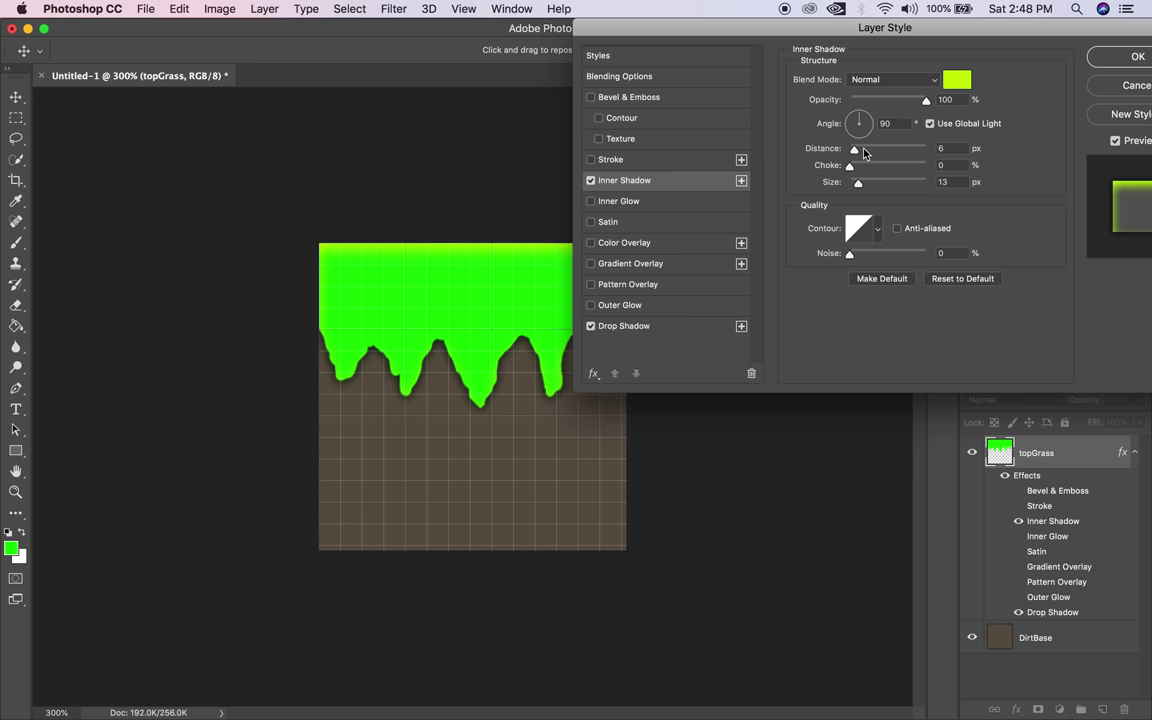
pyautogui.moveTo(855, 150)
pyautogui.mouseDown()
pyautogui.moveTo(871, 173)
pyautogui.moveTo(846, 171)
pyautogui.moveTo(870, 189)
pyautogui.mouseUp()
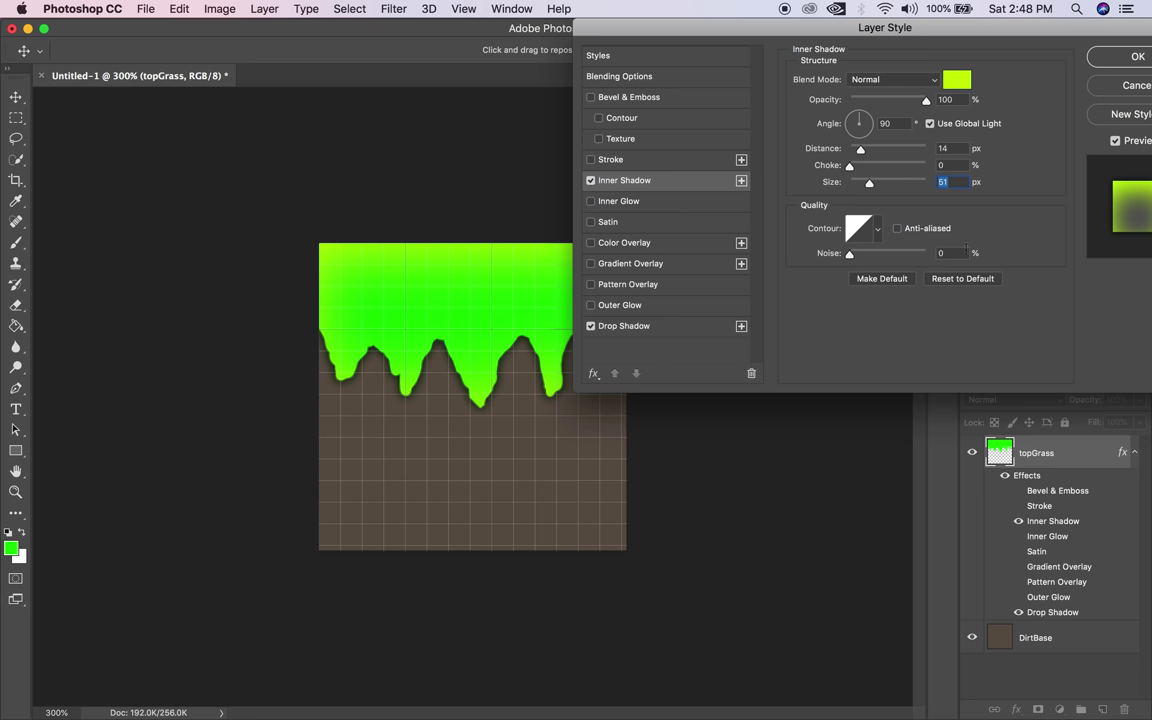
# Try the various preset contours on the Inner Shadow and return to the linear contour.
pyautogui.click(877, 230)
pyautogui.click(806, 265)
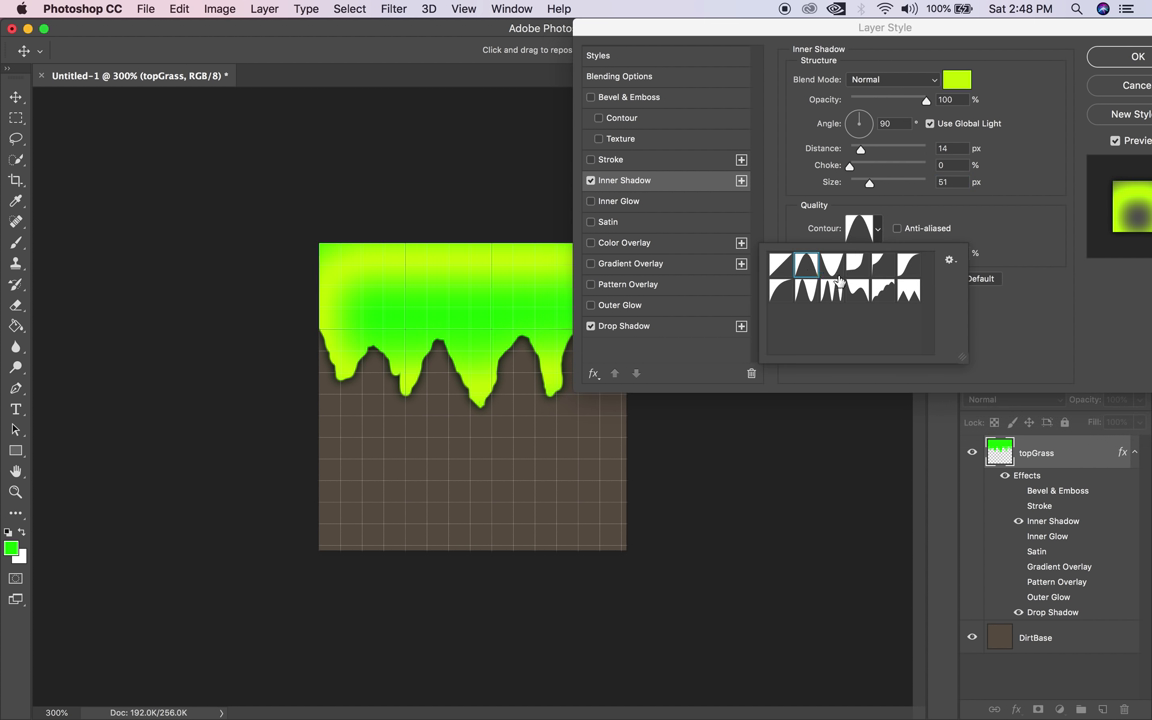
pyautogui.click(830, 264)
pyautogui.click(856, 264)
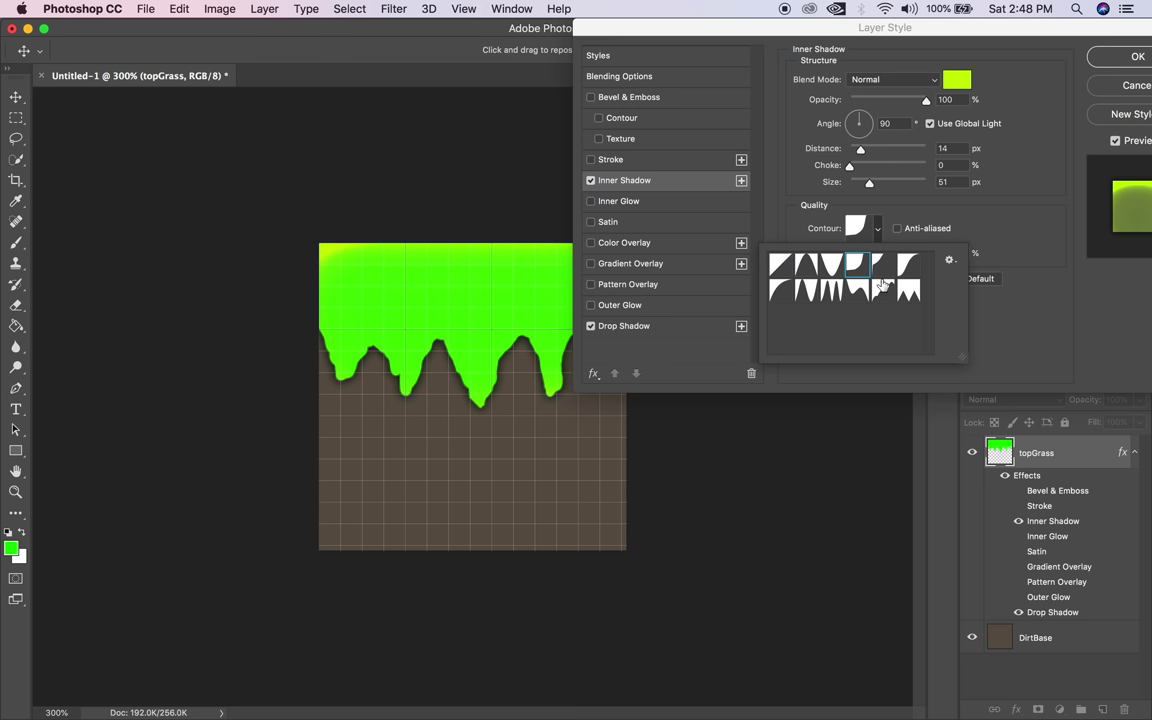
pyautogui.click(882, 290)
pyautogui.click(857, 290)
pyautogui.click(908, 290)
pyautogui.click(806, 264)
pyautogui.click(780, 264)
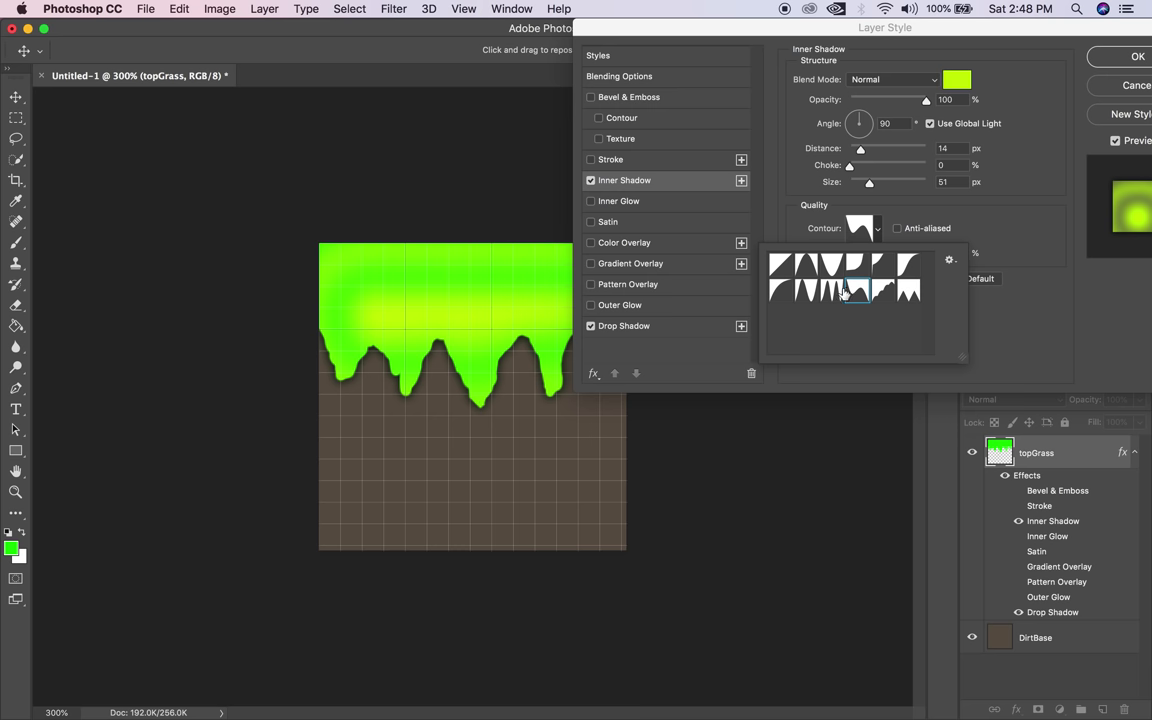
pyautogui.click(831, 290)
pyautogui.click(806, 290)
pyautogui.click(780, 290)
pyautogui.click(780, 264)
pyautogui.click(806, 266)
pyautogui.click(831, 290)
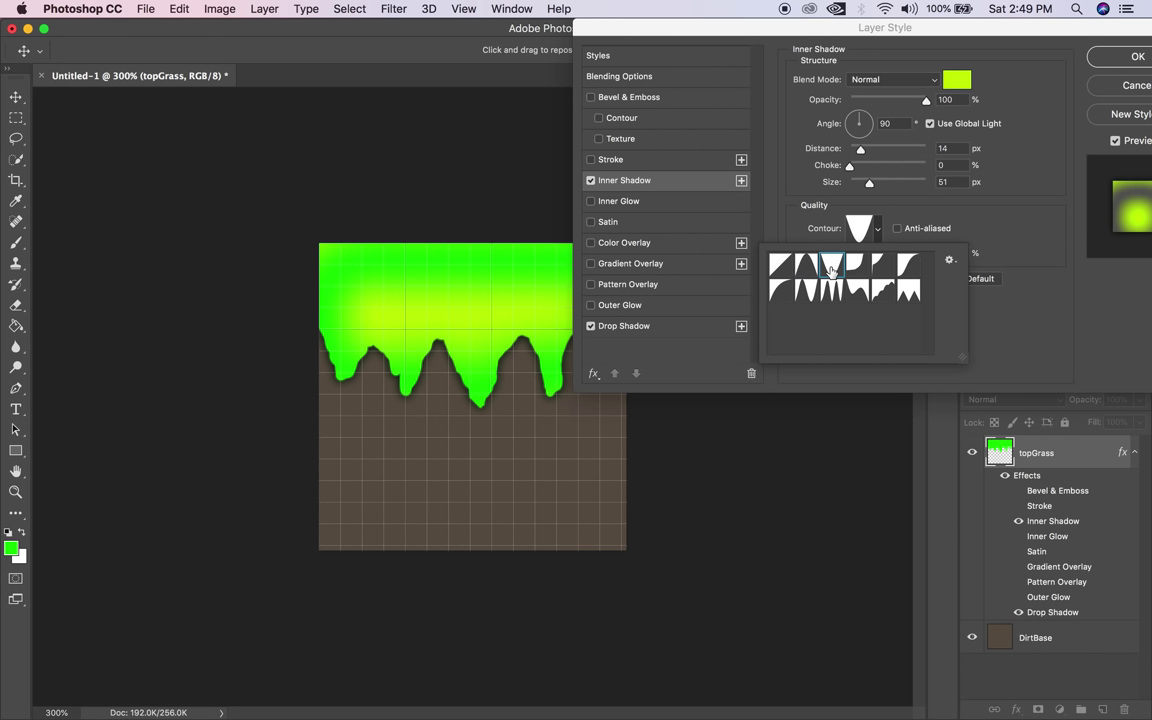
pyautogui.click(780, 264)
pyautogui.click(806, 266)
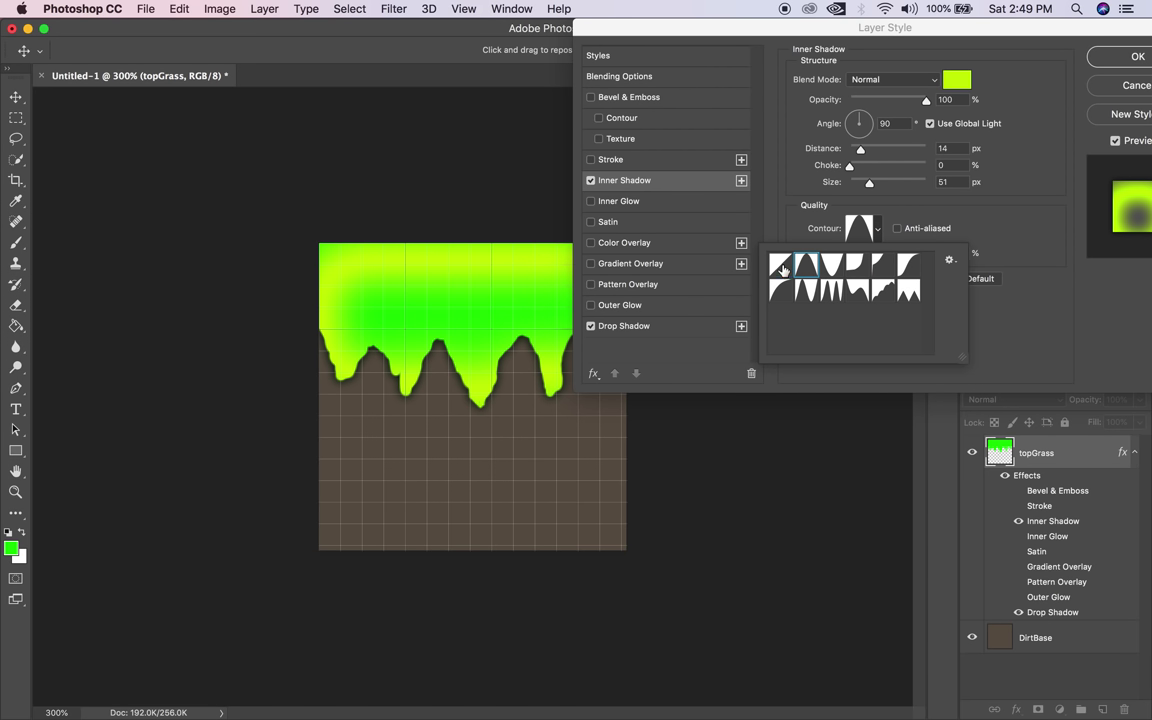
pyautogui.click(780, 264)
pyautogui.click(1031, 204)
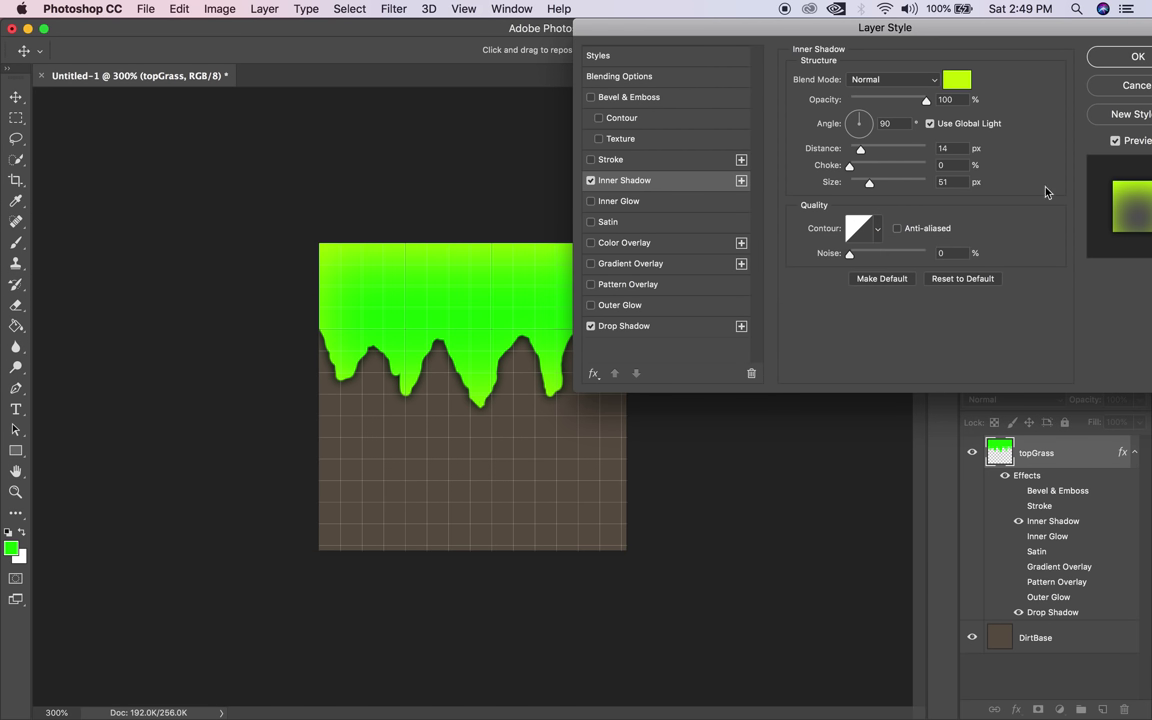
# Preview a Stroke on the grass, switch it off and apply the layer style.
pyautogui.click(591, 160)
pyautogui.click(591, 160)
pyautogui.click(1134, 58)
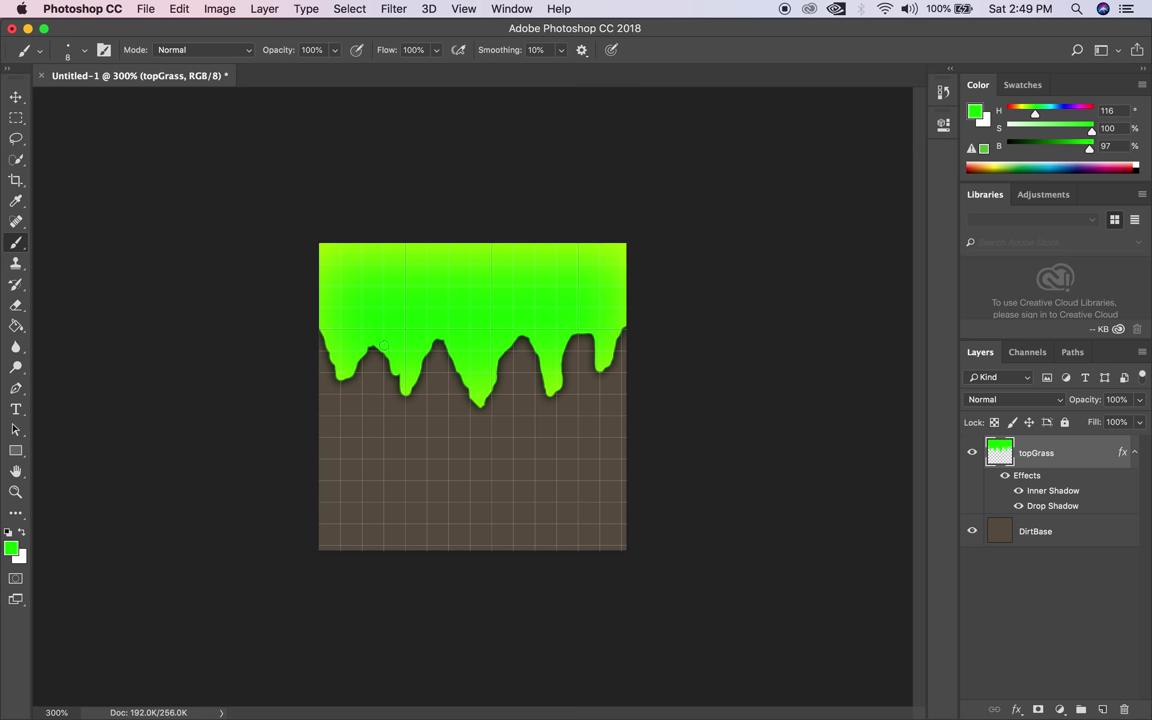
# Add a layer named "shadow" above topGrass and set its blending mode to Multiply.
pyautogui.press('super+alt+shift+n')
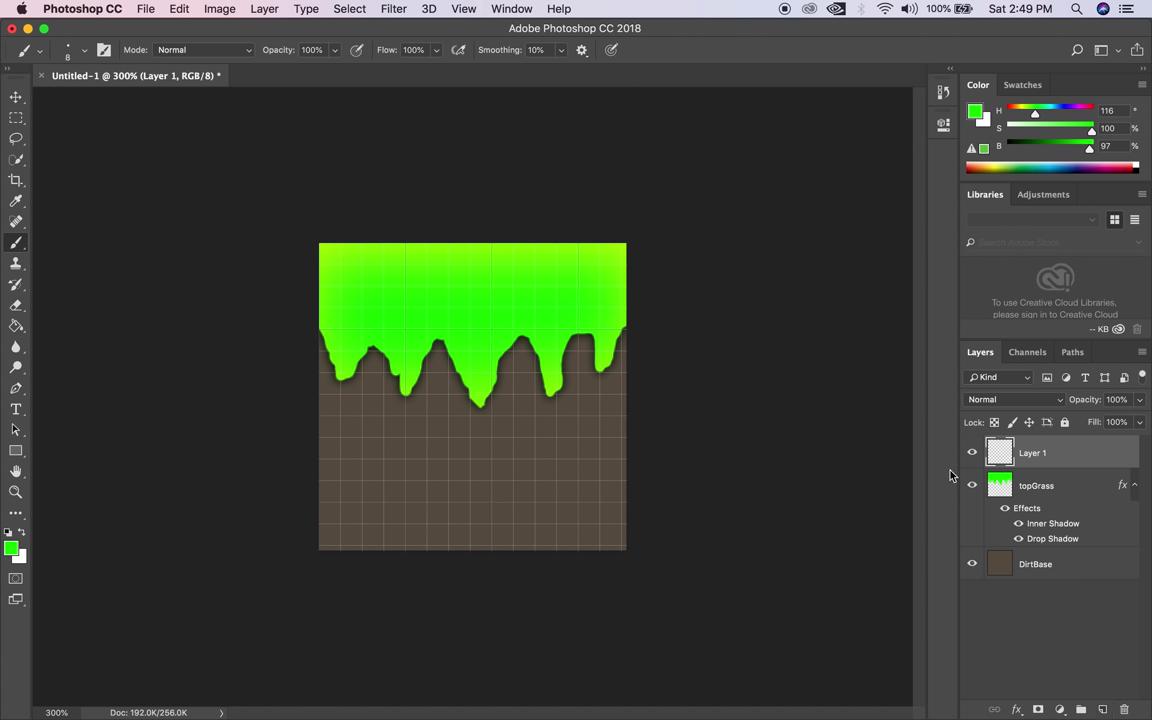
pyautogui.doubleClick(1042, 454)
pyautogui.write('shadow')
pyautogui.press('Return')
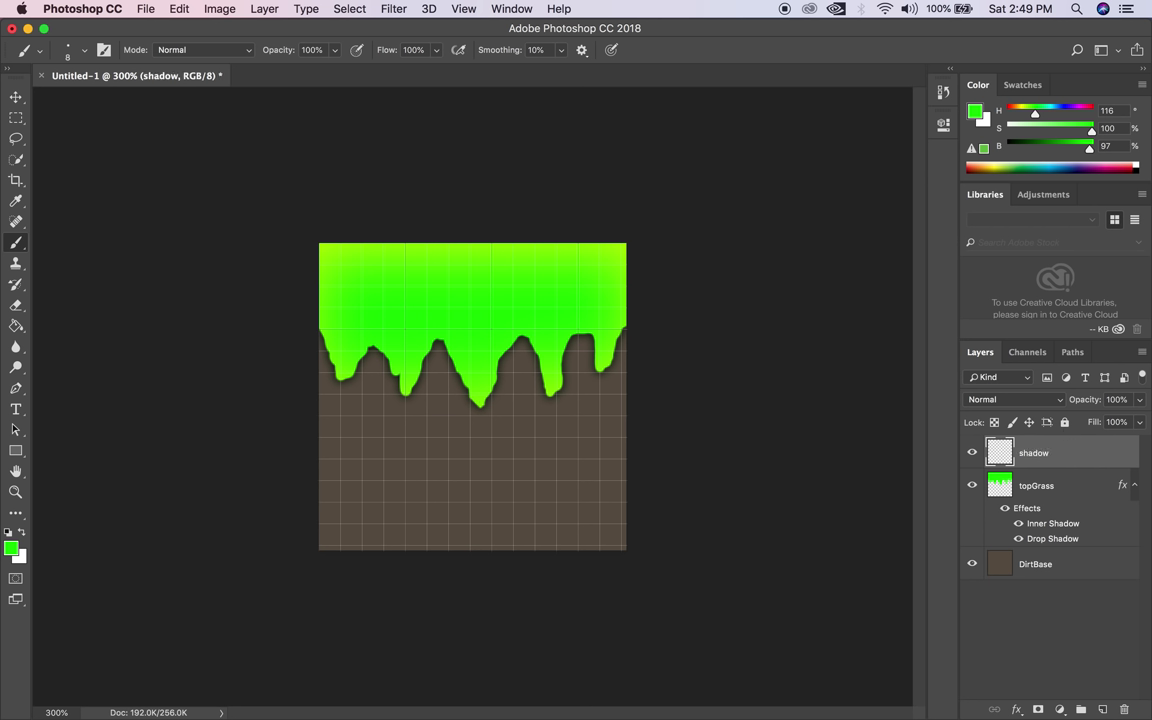
pyautogui.click(1009, 401)
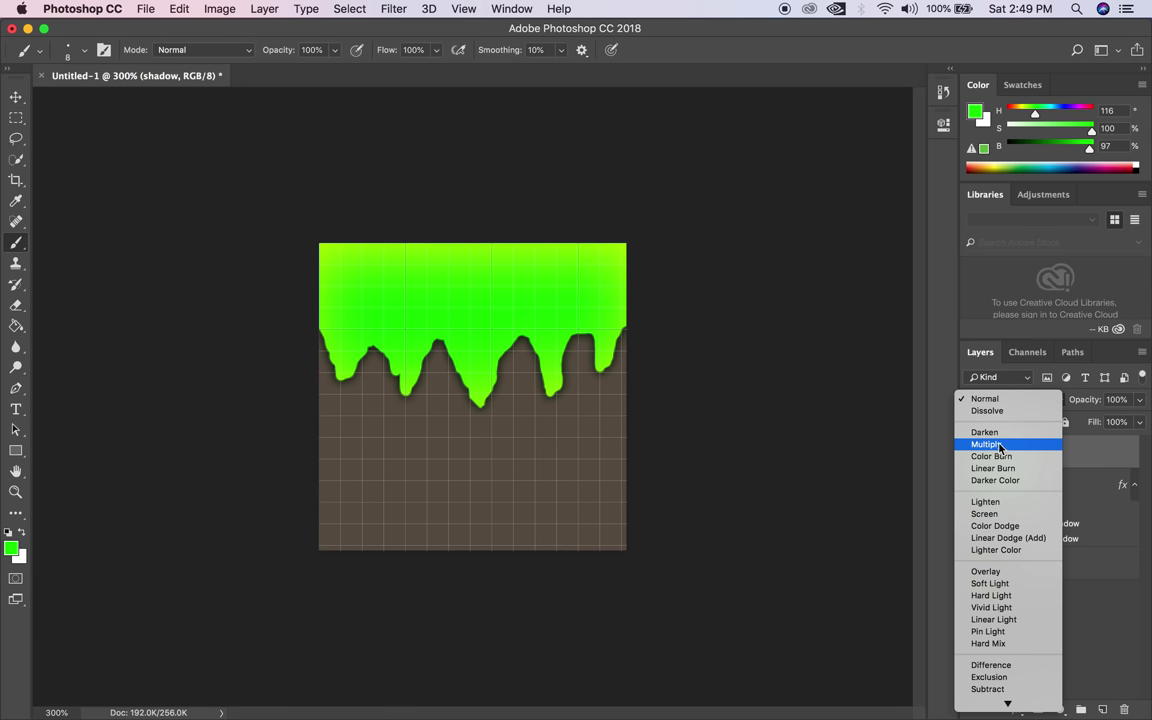
pyautogui.click(1000, 444)
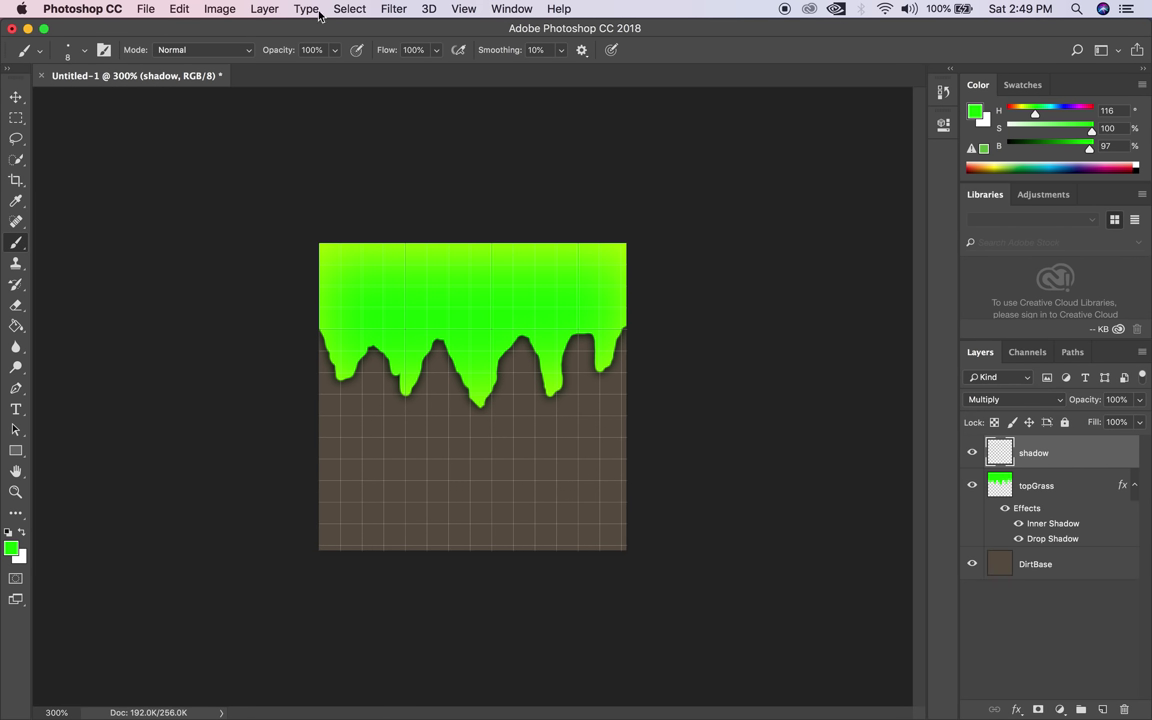
# Set the brush to 10% opacity with pressure-controlled opacity and airbrush build-up enabled.
pyautogui.click(334, 50)
pyautogui.moveTo(299, 71); pyautogui.dragTo(277, 71)
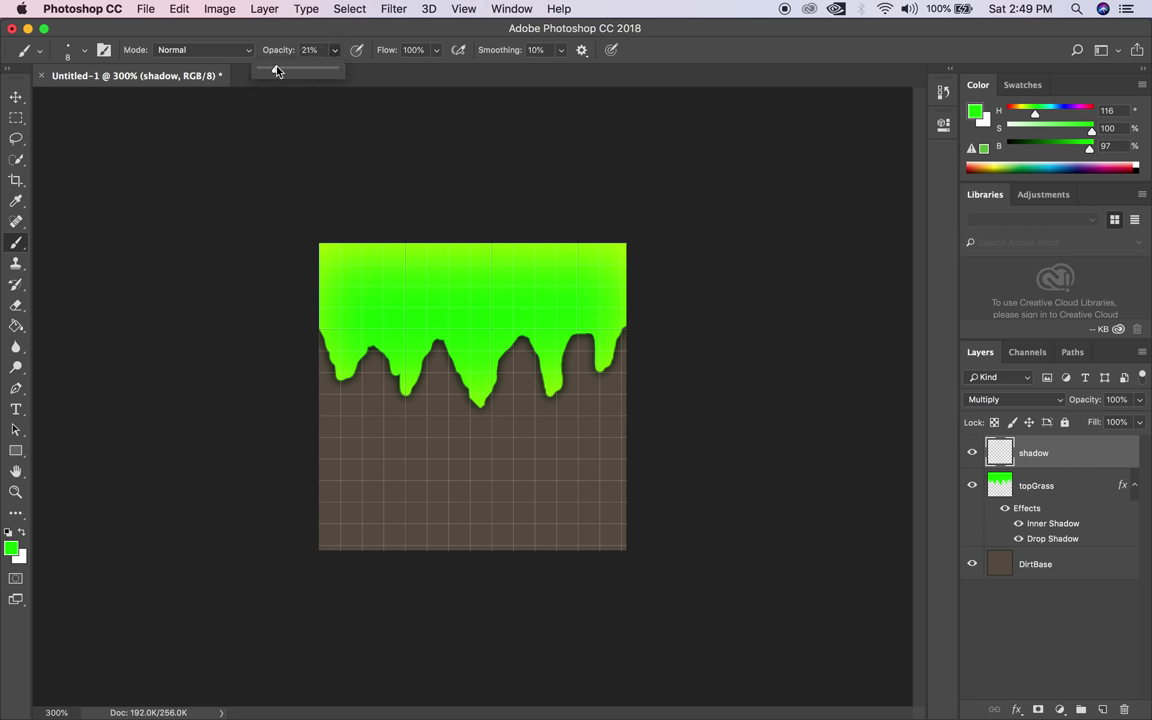
pyautogui.click(357, 50)
pyautogui.click(458, 50)
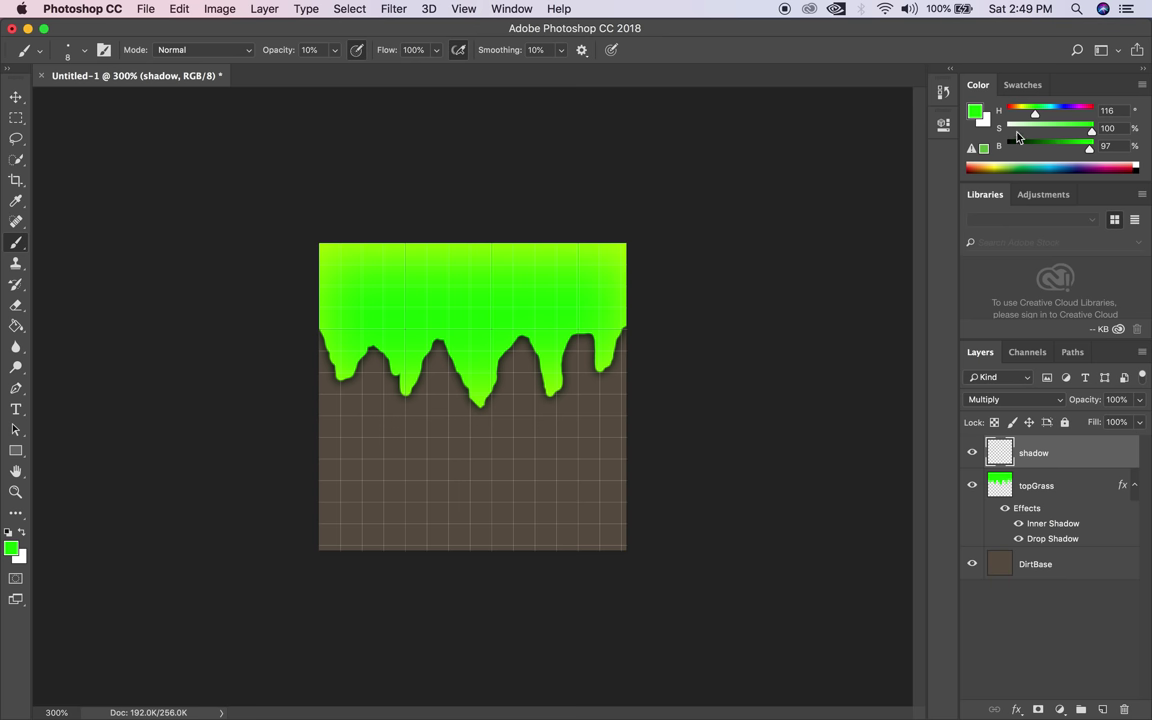
# Paint soft shadows along the edges and gaps of the grass drips in dark green with 31% brightness.
pyautogui.click(1143, 86)
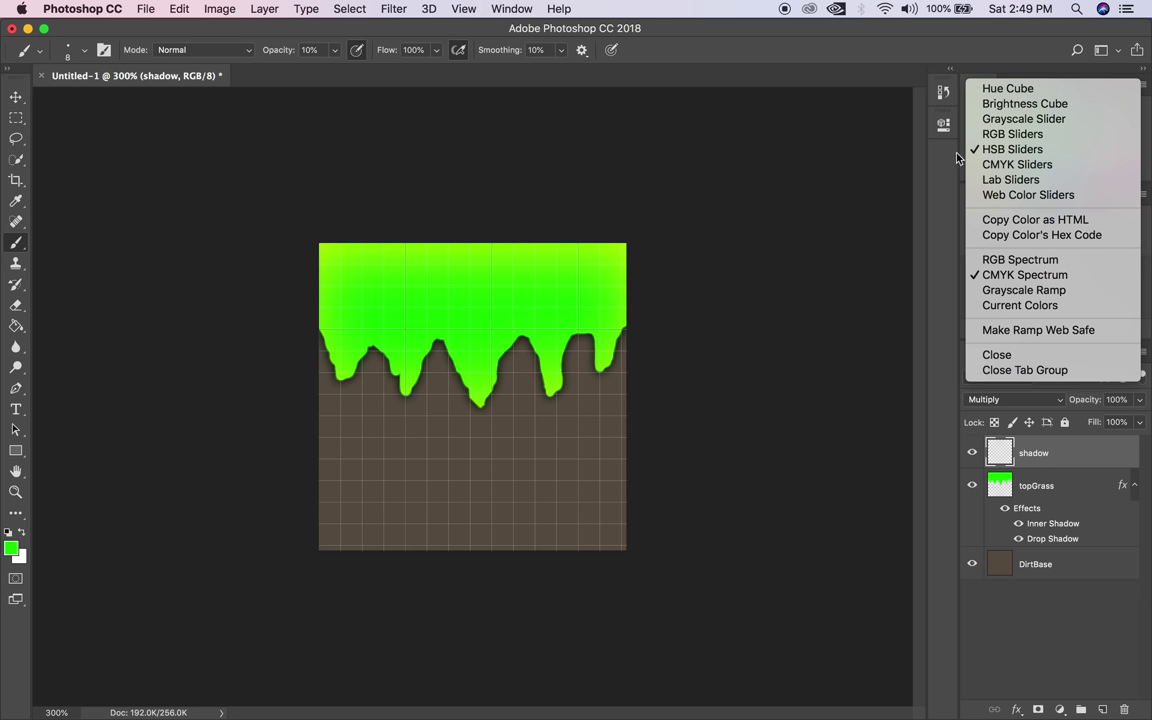
pyautogui.click(1008, 151)
pyautogui.moveTo(1081, 150); pyautogui.dragTo(1034, 150)
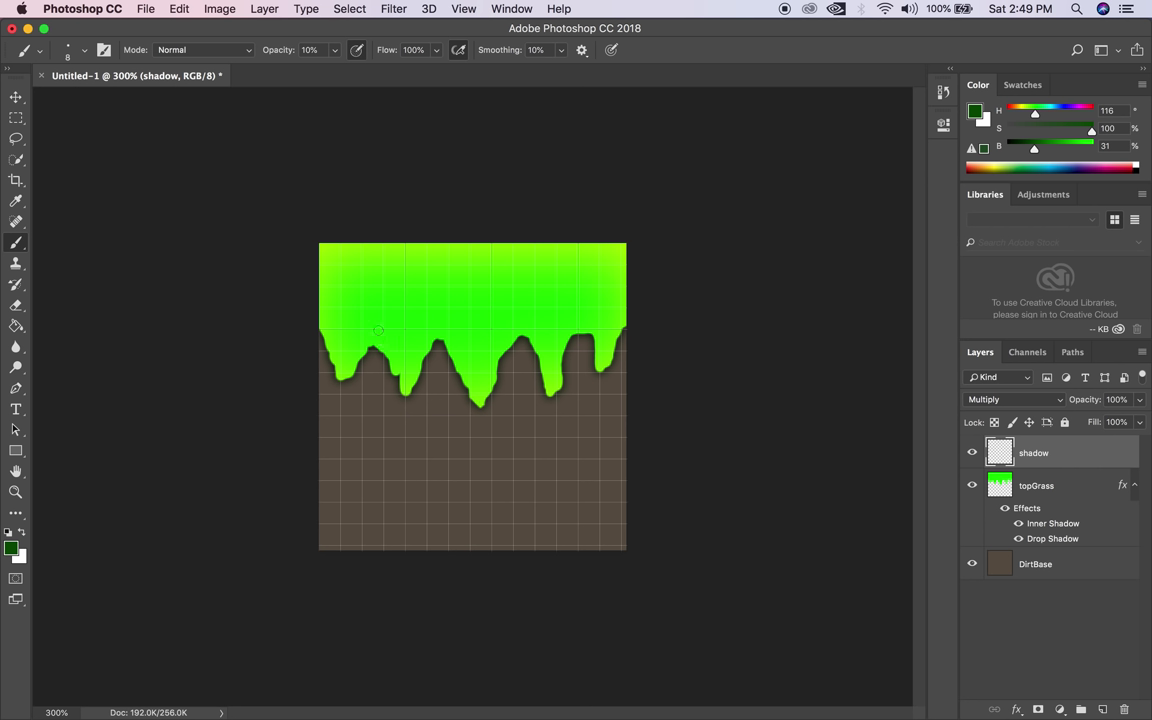
pyautogui.moveTo(349, 374); pyautogui.dragTo(365, 345)
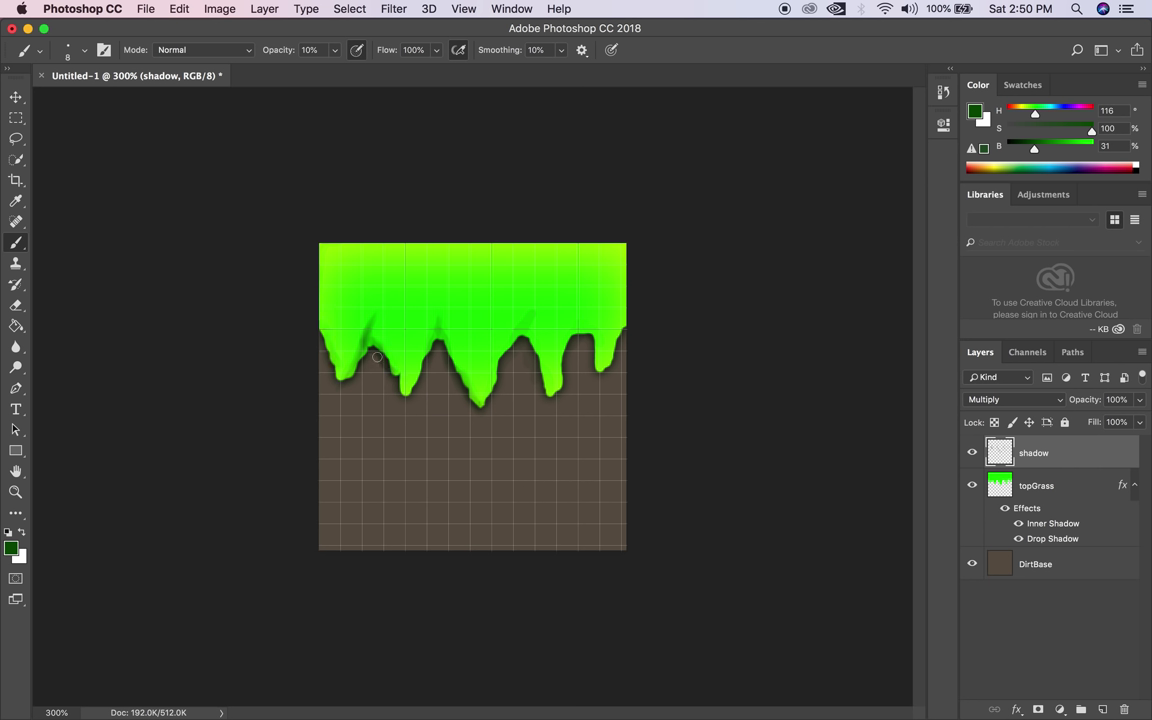
pyautogui.moveTo(337, 388); pyautogui.dragTo(321, 331)
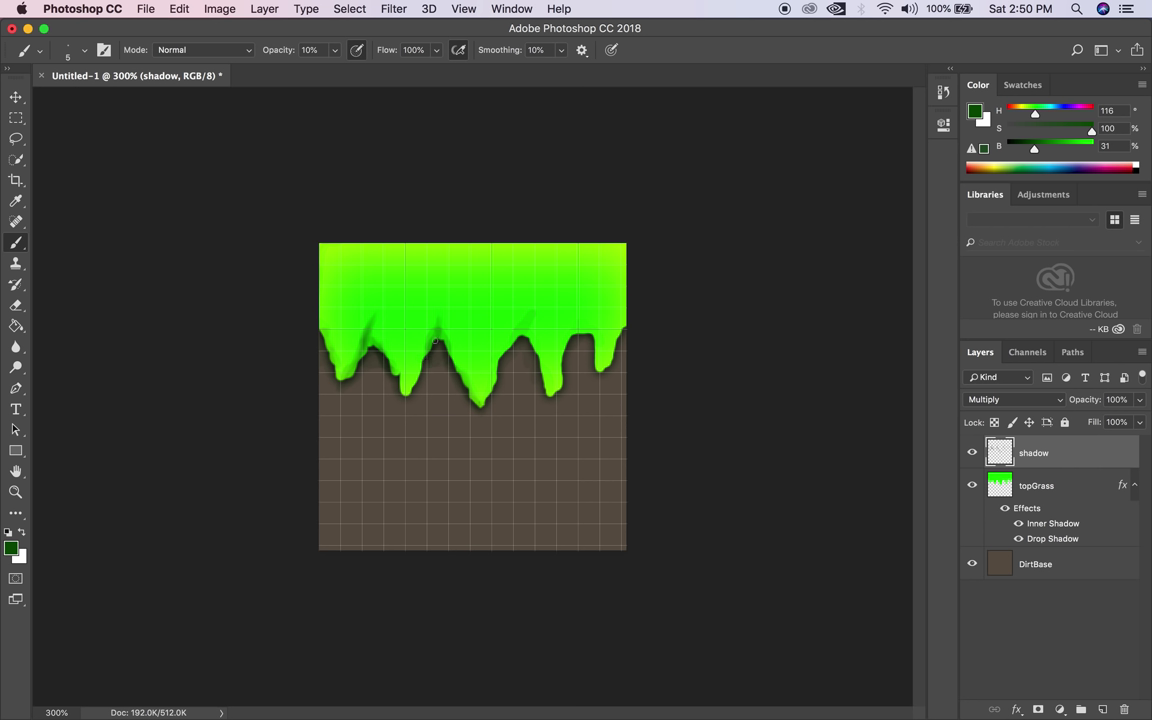
# Raise the brush opacity to 31% and deepen the shadows along the grass drips, undoing a stray stroke.
pyautogui.click(334, 50)
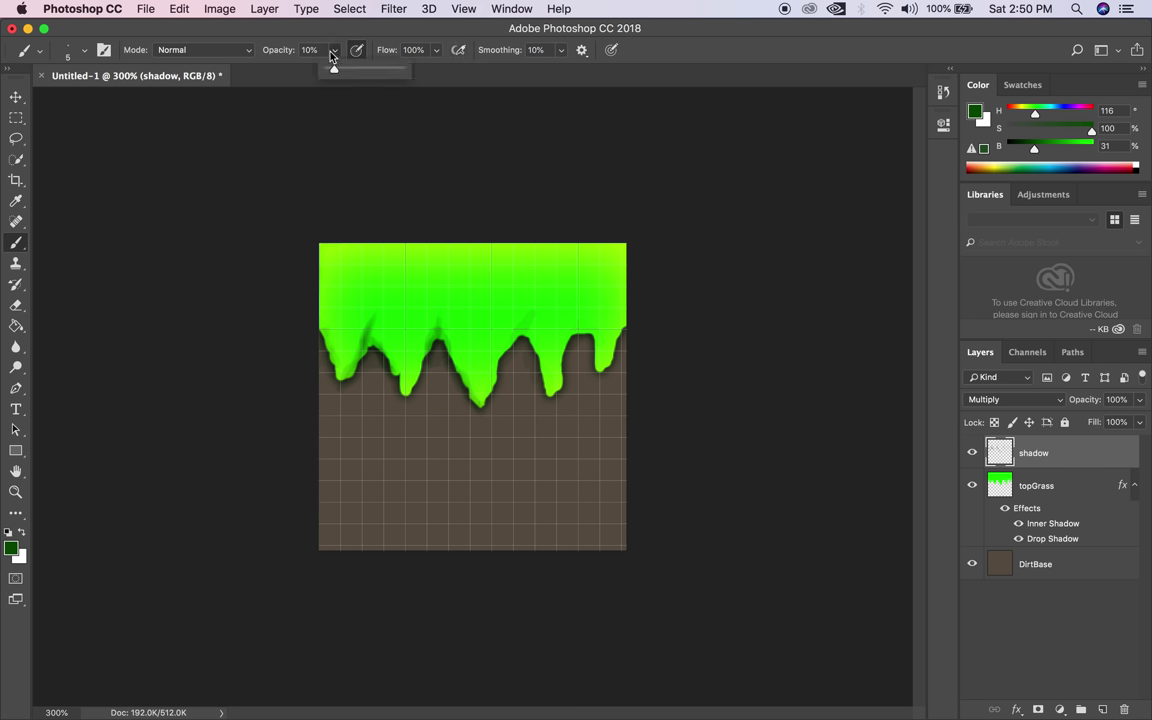
pyautogui.moveTo(336, 72); pyautogui.dragTo(350, 72)
pyautogui.click(393, 306)
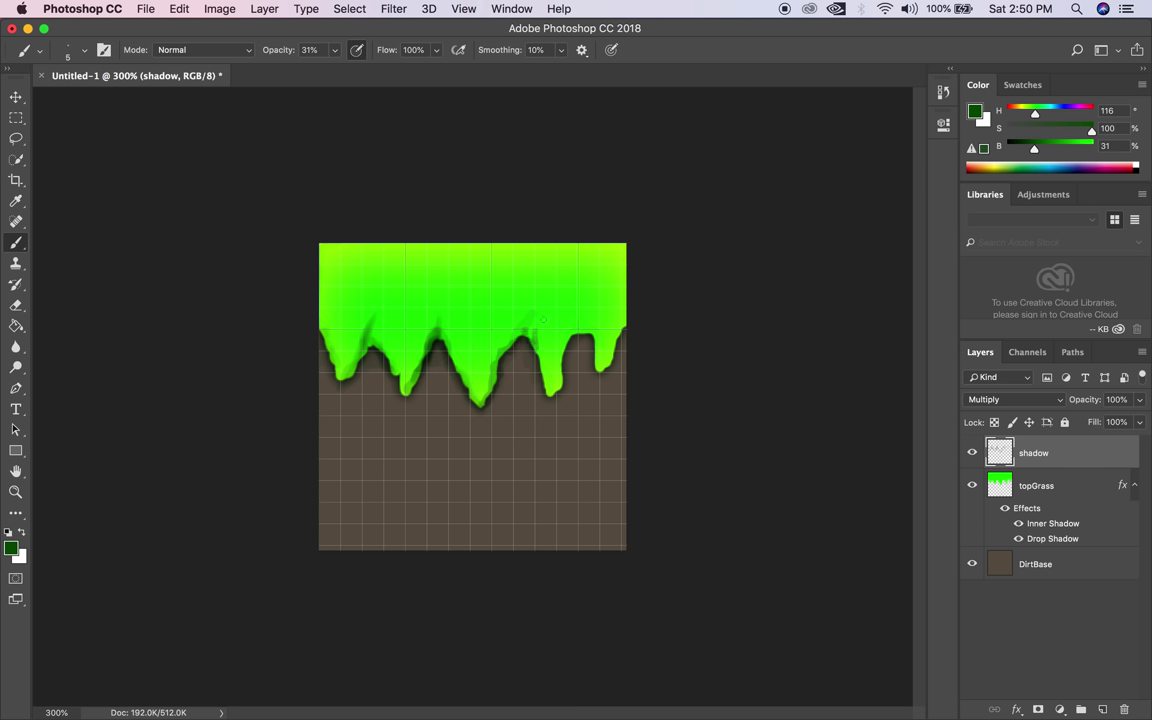
pyautogui.moveTo(524, 331); pyautogui.dragTo(534, 348)
pyautogui.press('super+z')
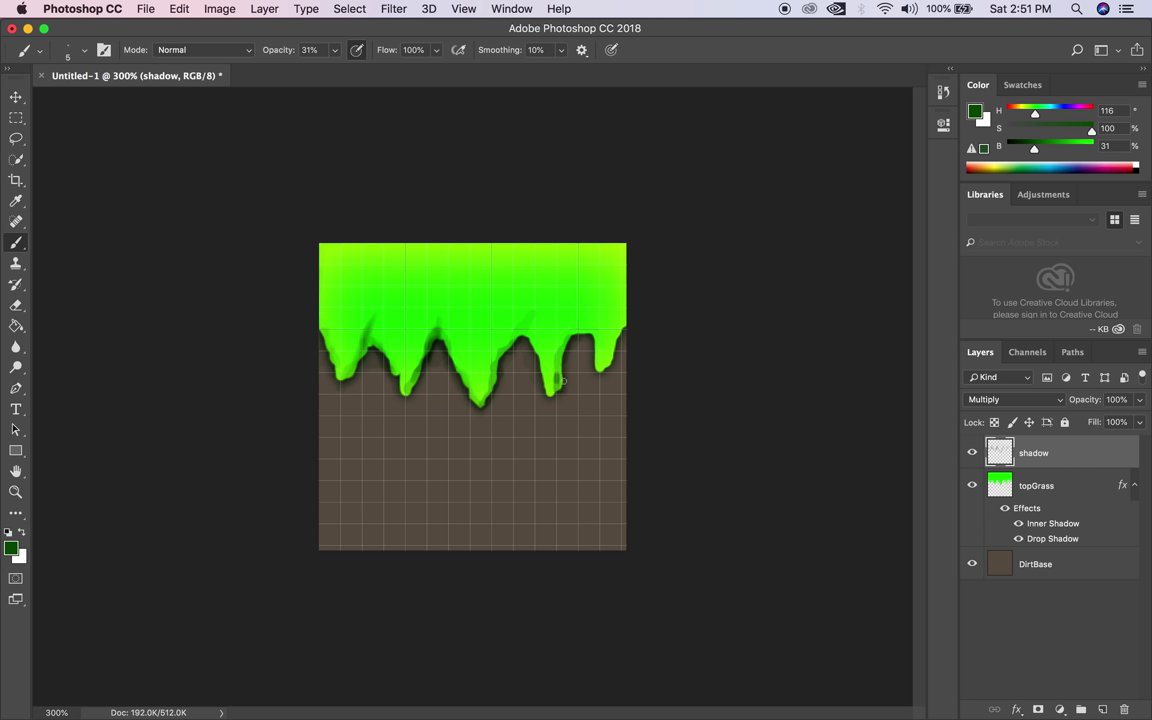
pyautogui.moveTo(565, 350)
pyautogui.mouseDown()
pyautogui.moveTo(562, 390)
pyautogui.moveTo(565, 358)
pyautogui.mouseUp()
pyautogui.moveTo(630, 329); pyautogui.dragTo(612, 365)
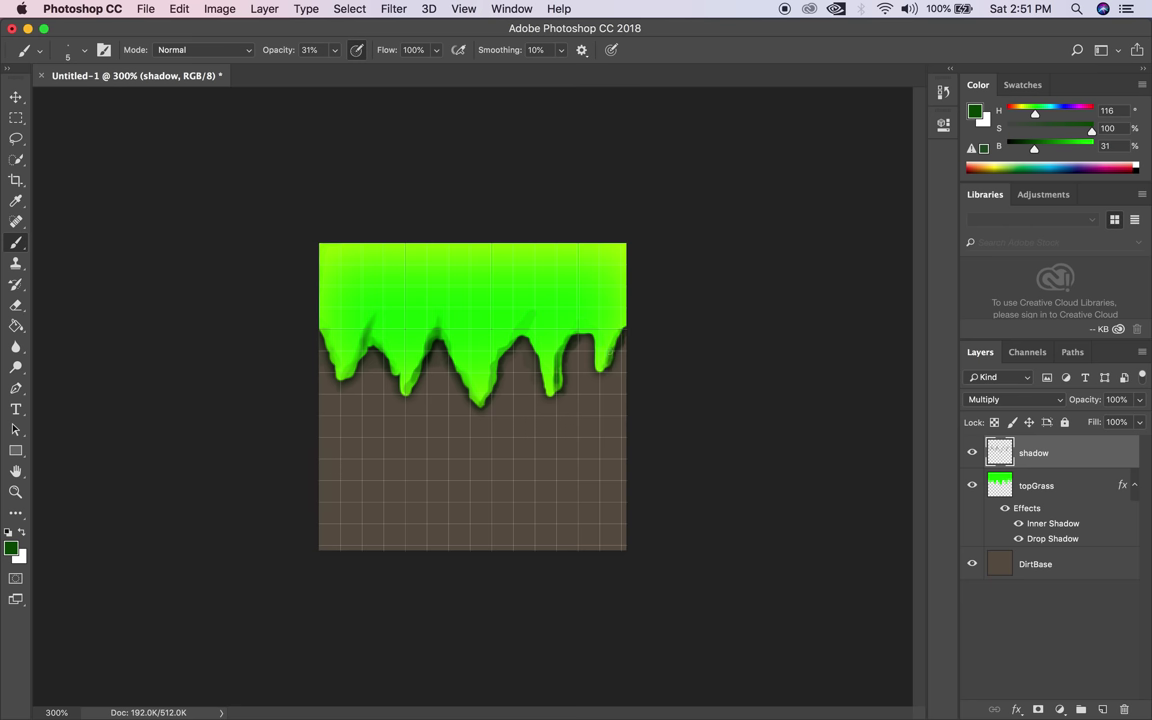
# Add a layer named "Highlights" above the shadow layer and set its blending mode to Screen.
pyautogui.press('z')
pyautogui.keyDown('alt'); pyautogui.click(593, 375); pyautogui.keyUp('alt')
pyautogui.keyDown('alt'); pyautogui.click(589, 386); pyautogui.keyUp('alt')
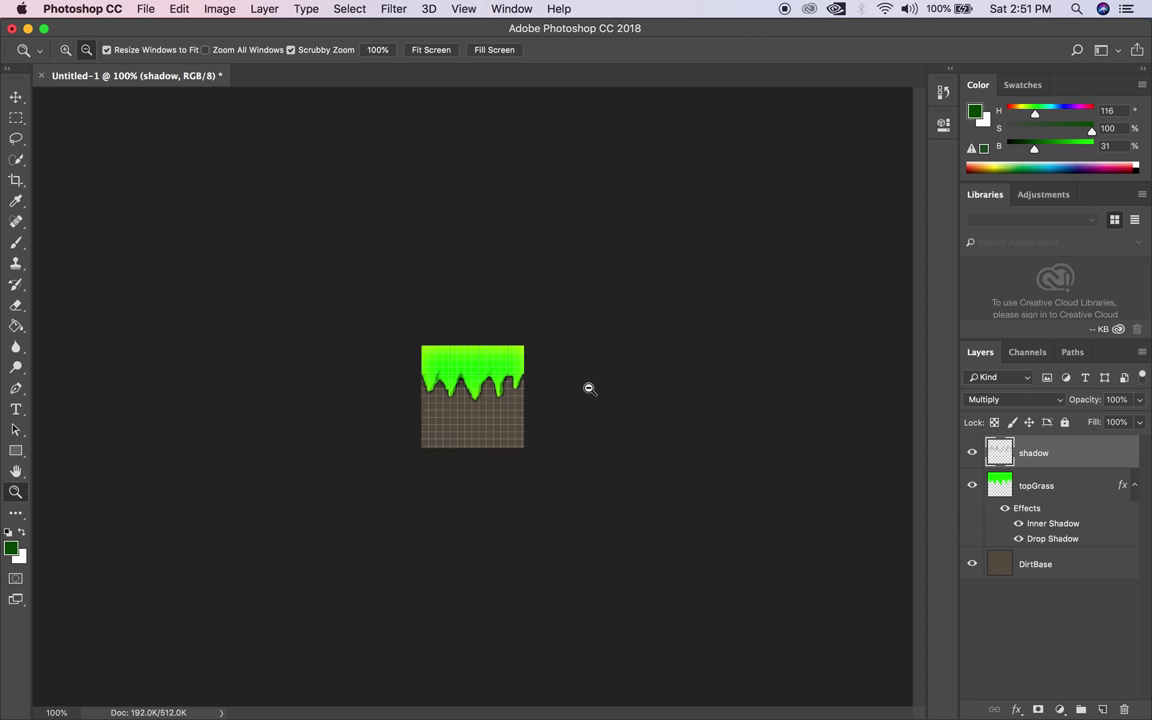
pyautogui.click(480, 398)
pyautogui.click(479, 398)
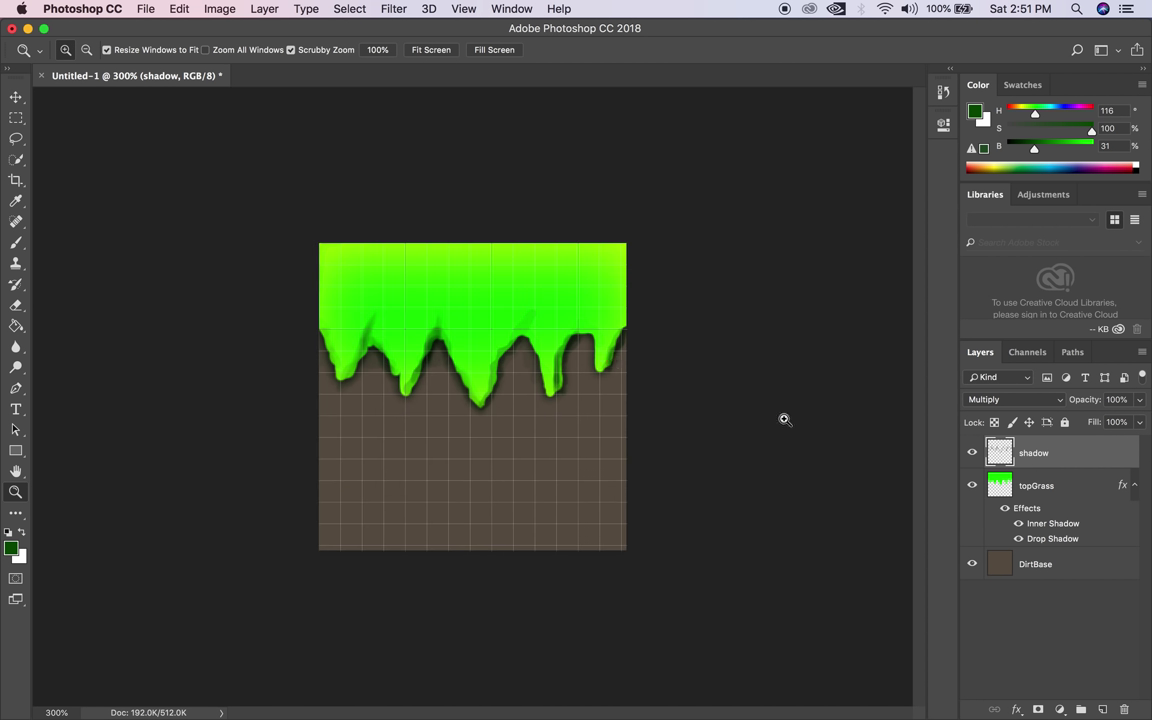
pyautogui.press('super+shift+alt+n')
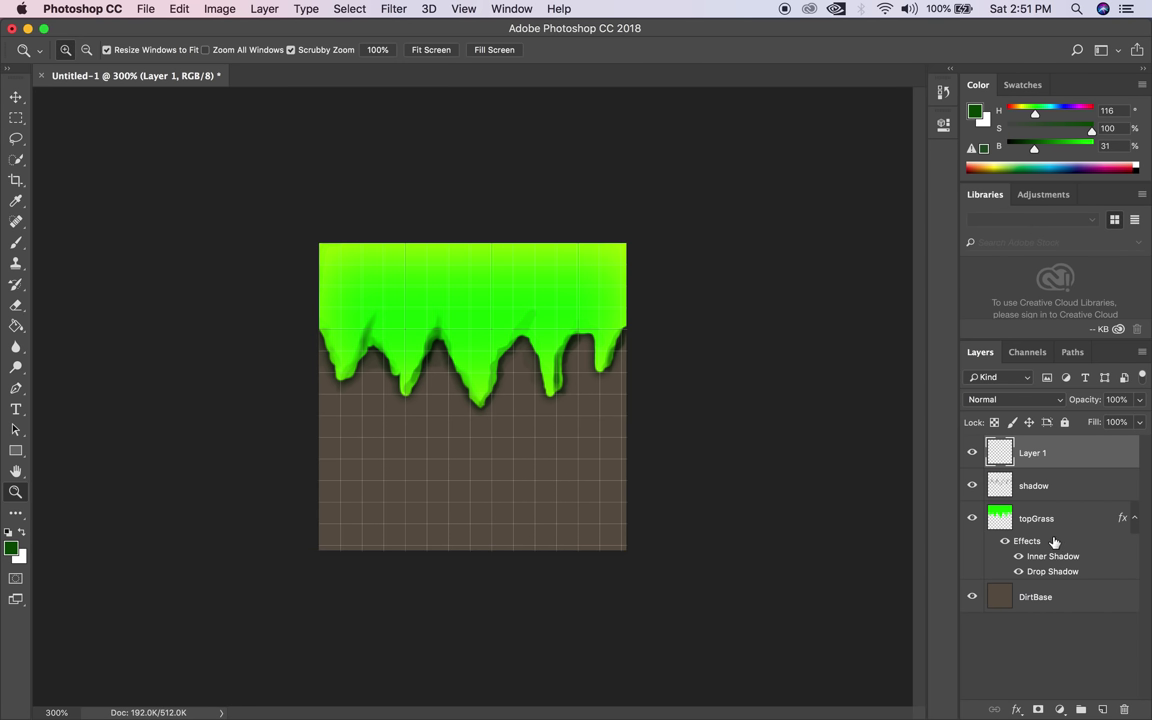
pyautogui.doubleClick(1032, 453)
pyautogui.write('Highlights')
pyautogui.press('Return')
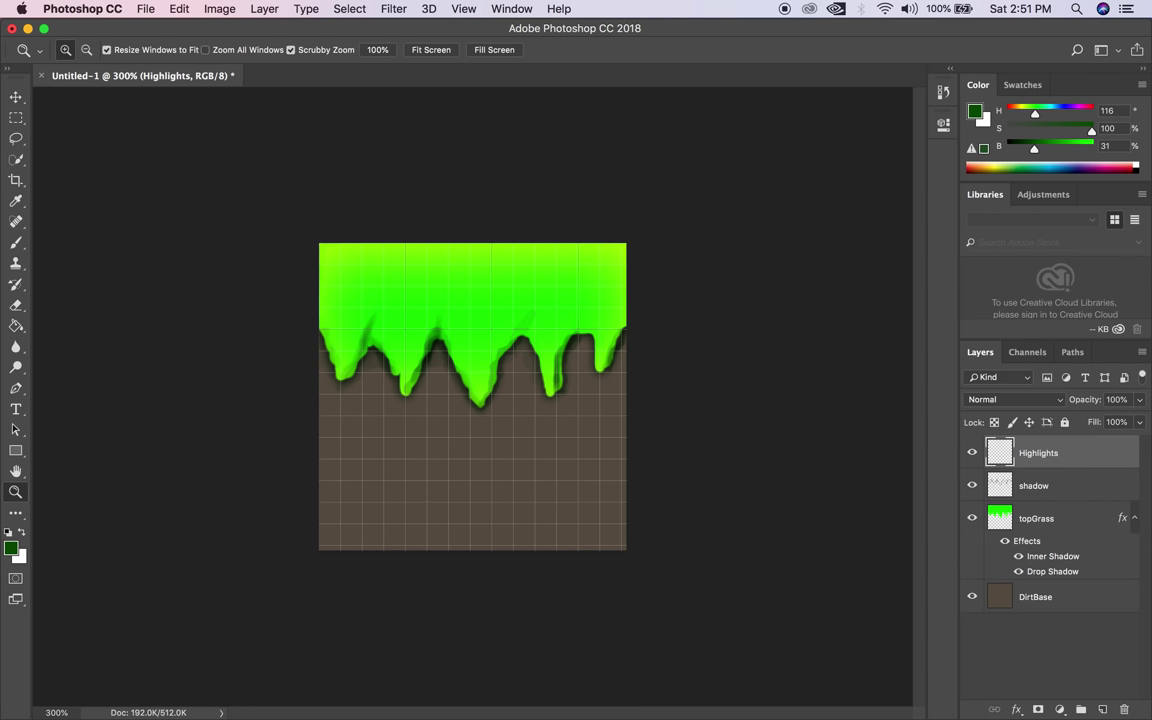
pyautogui.click(1015, 399)
pyautogui.click(1010, 514)
# Paint highlights on the two leftmost grass drips in light green with 26% saturation and 100% brightness, using a 15-pixel brush.
pyautogui.press('b')
pyautogui.moveTo(1062, 148); pyautogui.dragTo(1029, 131)
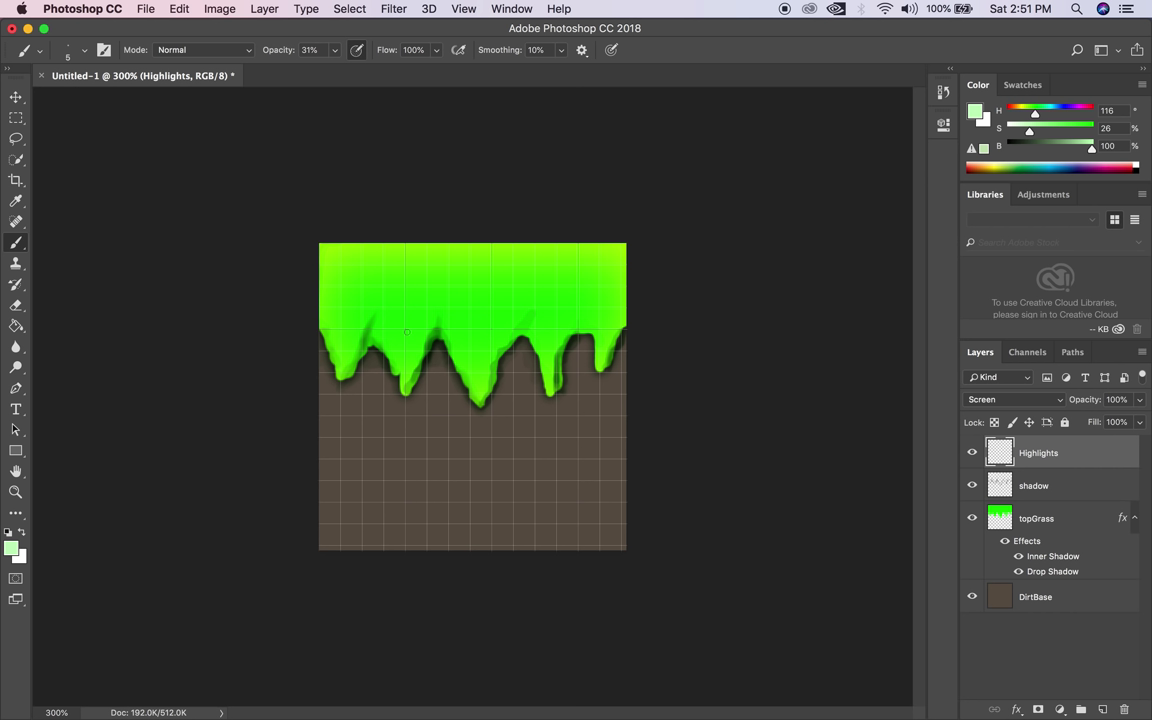
pyautogui.moveTo(362, 312)
pyautogui.mouseDown()
pyautogui.moveTo(364, 290)
pyautogui.moveTo(390, 356)
pyautogui.mouseUp()
pyautogui.press(']')
pyautogui.press(']')
pyautogui.press(']')
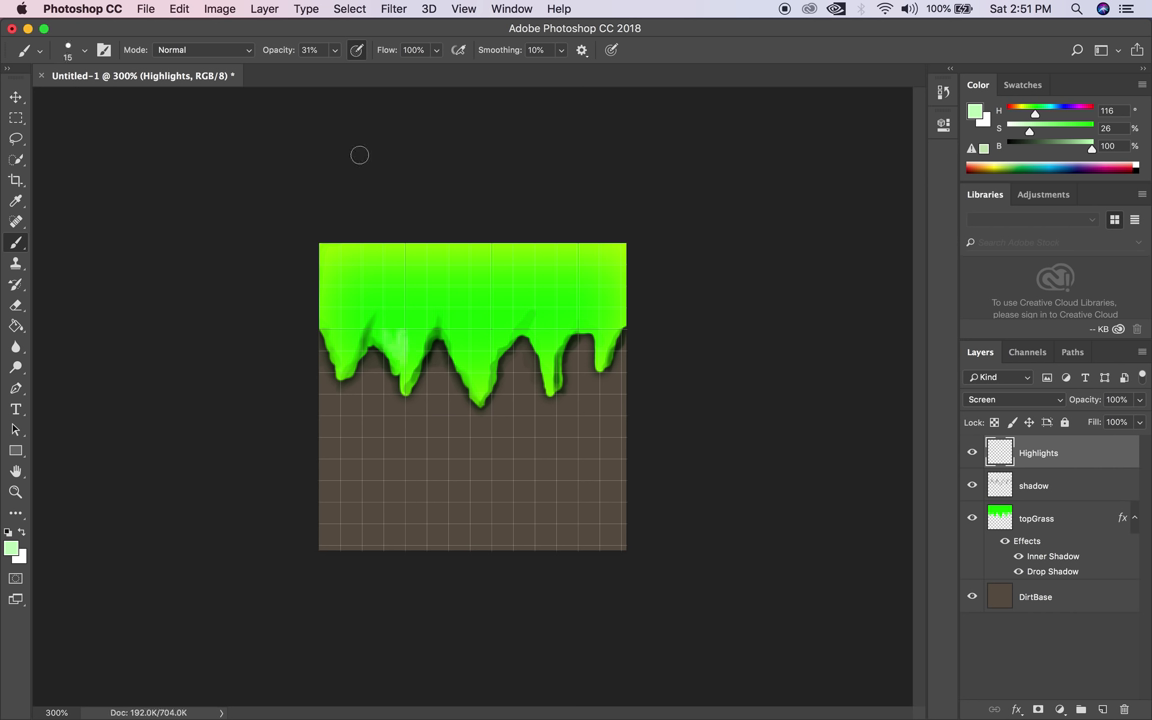
pyautogui.moveTo(386, 337)
pyautogui.mouseDown()
pyautogui.moveTo(380, 322)
pyautogui.moveTo(388, 345)
pyautogui.moveTo(384, 326)
pyautogui.moveTo(407, 341)
pyautogui.moveTo(368, 325)
pyautogui.moveTo(378, 300)
pyautogui.moveTo(404, 368)
pyautogui.mouseUp()
pyautogui.moveTo(338, 322)
pyautogui.mouseDown()
pyautogui.moveTo(330, 315)
pyautogui.moveTo(346, 362)
pyautogui.moveTo(312, 328)
pyautogui.moveTo(336, 276)
pyautogui.mouseUp()
# Extend the light green highlights across the remaining drips and along the upper and side edges of the grass.
pyautogui.click(84, 49)
pyautogui.click(150, 118)
pyautogui.write('26')
pyautogui.press('Return')
pyautogui.press('Return')
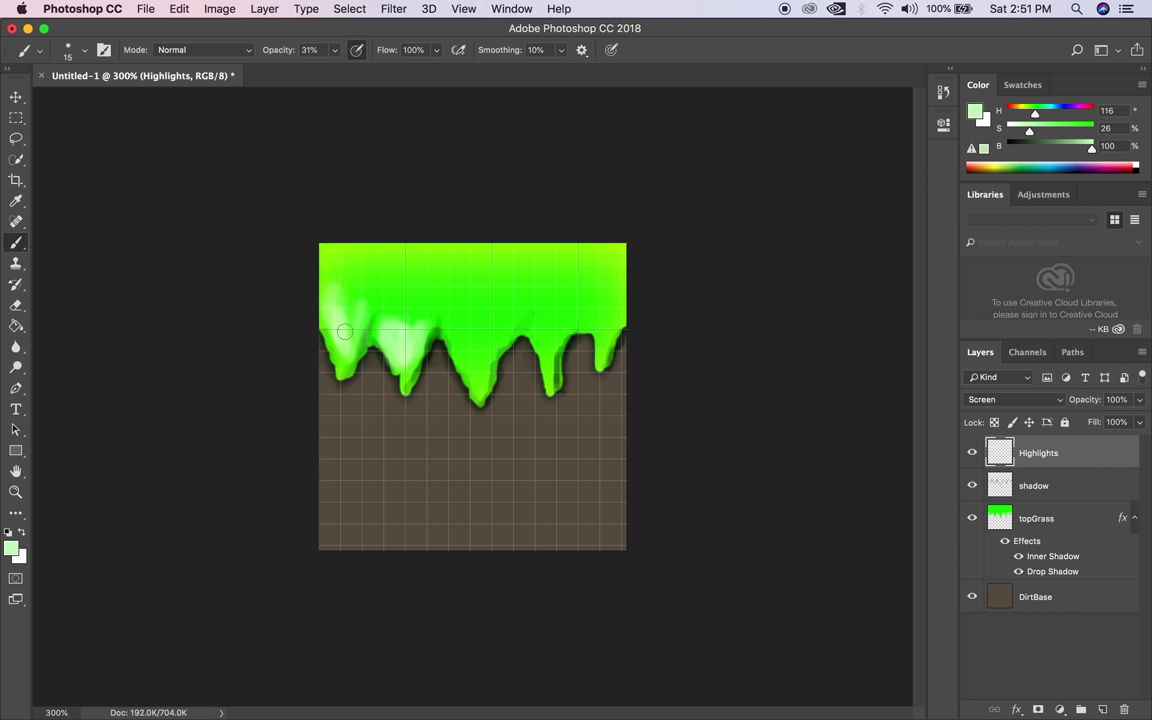
pyautogui.moveTo(351, 300)
pyautogui.mouseDown()
pyautogui.moveTo(401, 307)
pyautogui.moveTo(394, 351)
pyautogui.moveTo(400, 304)
pyautogui.moveTo(412, 326)
pyautogui.moveTo(419, 310)
pyautogui.moveTo(453, 331)
pyautogui.moveTo(457, 355)
pyautogui.moveTo(456, 325)
pyautogui.moveTo(475, 322)
pyautogui.moveTo(483, 400)
pyautogui.moveTo(515, 325)
pyautogui.moveTo(480, 375)
pyautogui.moveTo(502, 323)
pyautogui.moveTo(477, 370)
pyautogui.moveTo(456, 331)
pyautogui.moveTo(472, 336)
pyautogui.moveTo(445, 319)
pyautogui.moveTo(459, 313)
pyautogui.moveTo(452, 304)
pyautogui.moveTo(471, 324)
pyautogui.moveTo(564, 332)
pyautogui.moveTo(541, 320)
pyautogui.moveTo(553, 375)
pyautogui.moveTo(550, 330)
pyautogui.moveTo(557, 367)
pyautogui.moveTo(616, 319)
pyautogui.moveTo(608, 324)
pyautogui.mouseUp()
pyautogui.moveTo(347, 245)
pyautogui.mouseDown()
pyautogui.moveTo(302, 236)
pyautogui.moveTo(358, 218)
pyautogui.moveTo(295, 238)
pyautogui.moveTo(331, 295)
pyautogui.moveTo(350, 250)
pyautogui.moveTo(345, 265)
pyautogui.moveTo(378, 285)
pyautogui.moveTo(350, 255)
pyautogui.moveTo(520, 320)
pyautogui.moveTo(462, 278)
pyautogui.moveTo(425, 298)
pyautogui.moveTo(535, 291)
pyautogui.moveTo(475, 280)
pyautogui.moveTo(558, 294)
pyautogui.moveTo(522, 284)
pyautogui.moveTo(565, 250)
pyautogui.moveTo(556, 242)
pyautogui.mouseUp()
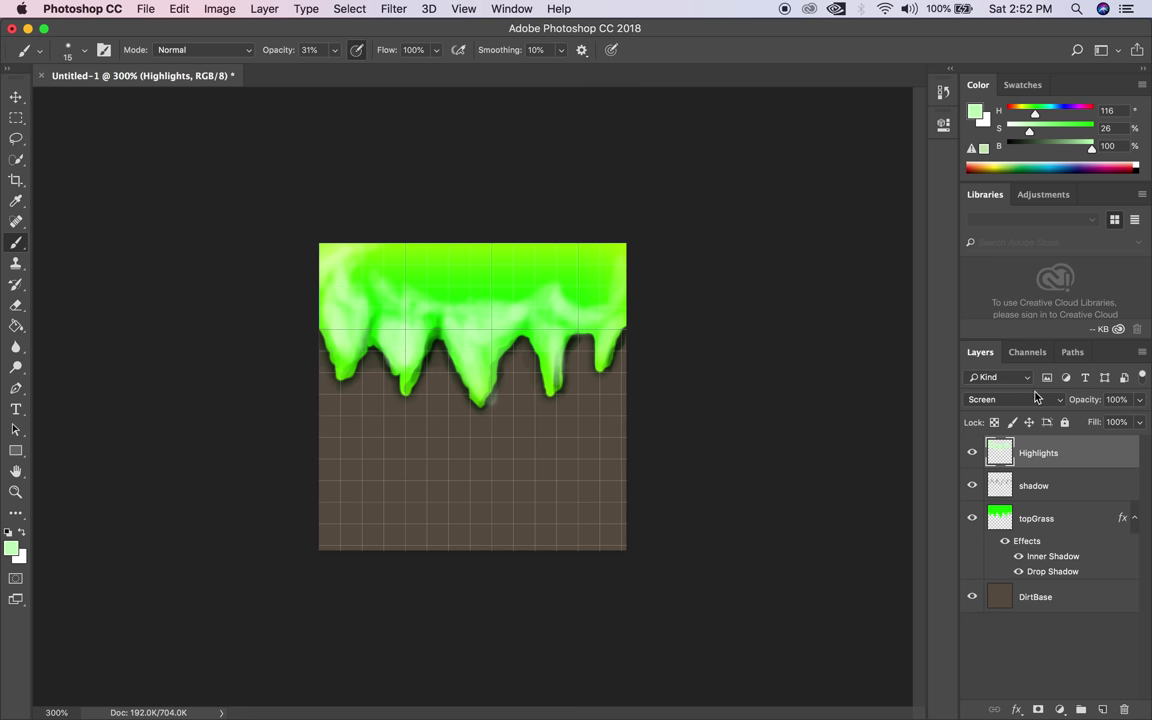
# Set the Highlights layer's opacity to 92% and check the tile at actual size.
pyautogui.click(1141, 399)
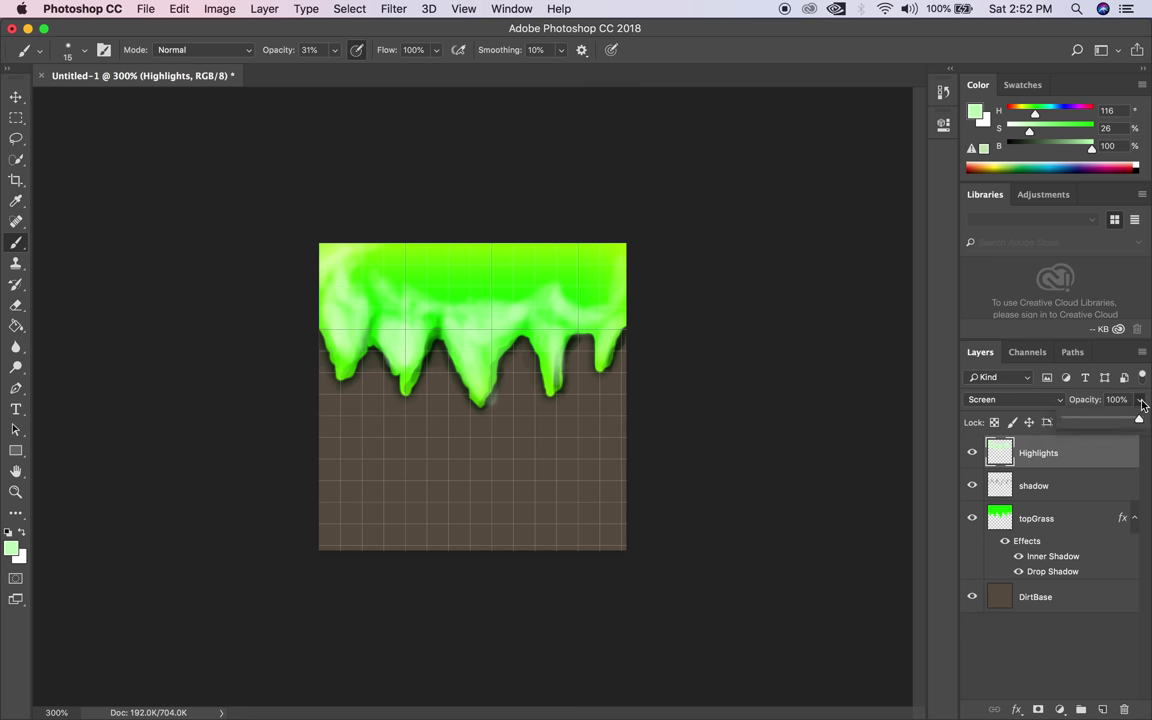
pyautogui.moveTo(1139, 418)
pyautogui.mouseDown()
pyautogui.moveTo(1117, 420)
pyautogui.moveTo(1133, 422)
pyautogui.mouseUp()
pyautogui.press('z')
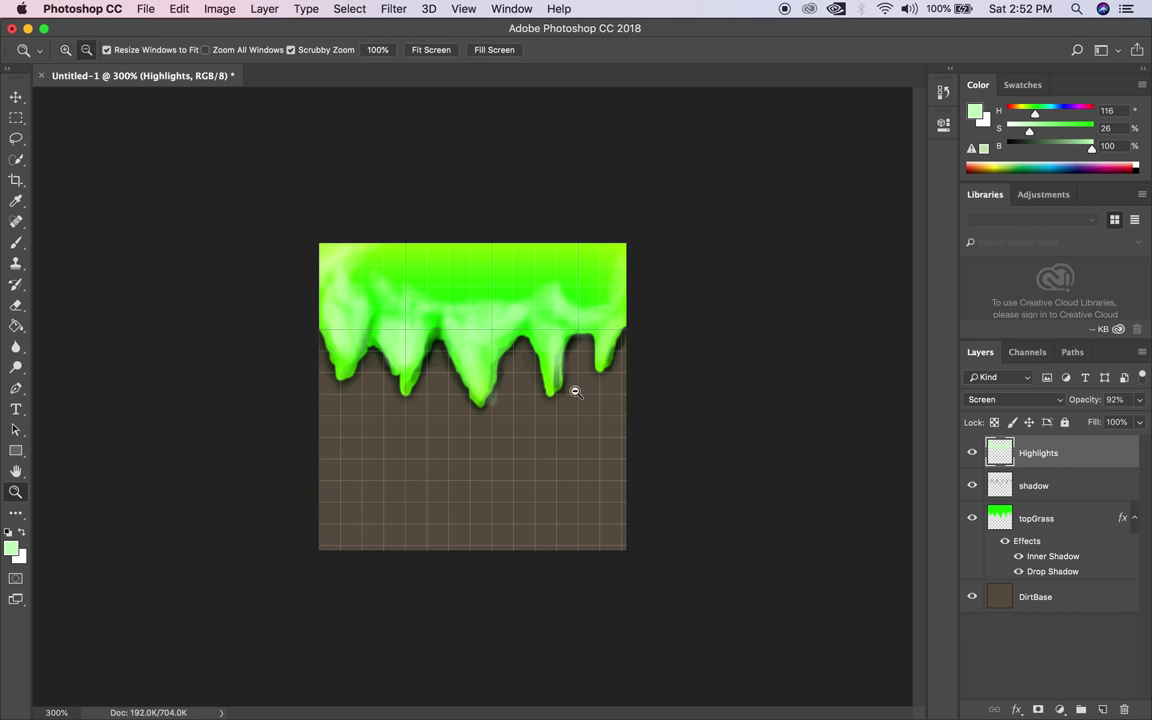
pyautogui.keyDown('alt'); pyautogui.click(575, 391); pyautogui.keyUp('alt')
pyautogui.keyDown('alt'); pyautogui.click(572, 395); pyautogui.keyUp('alt')
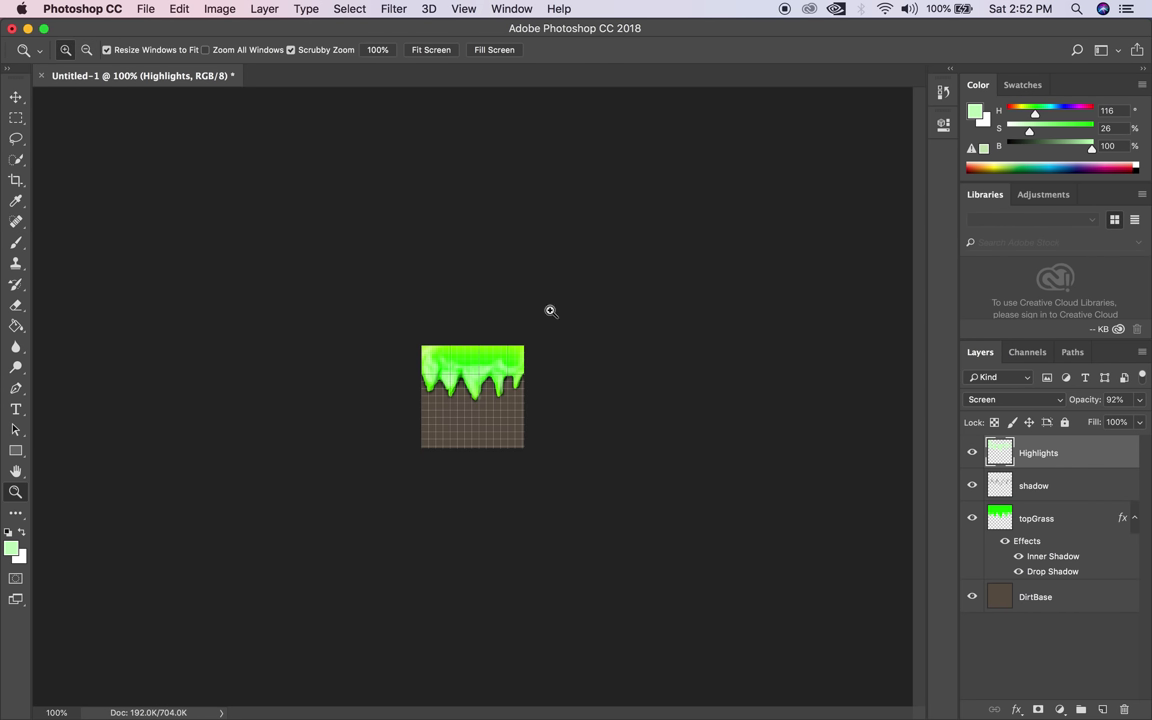
pyautogui.click(440, 393)
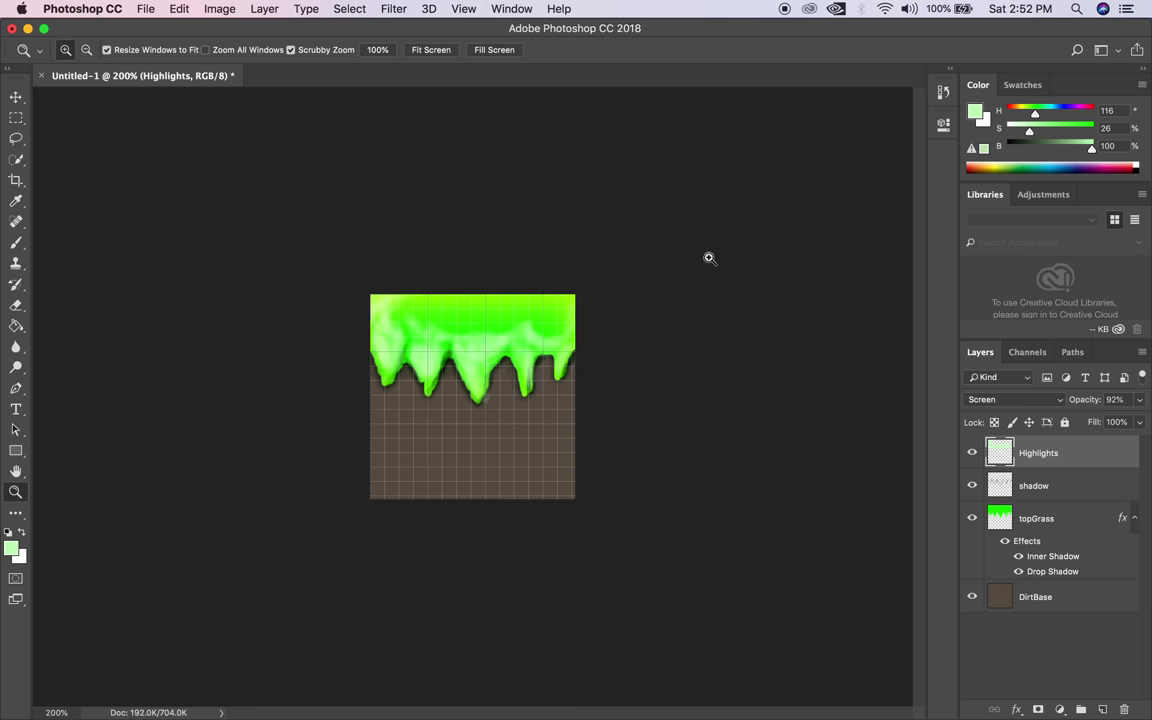
# Add a Pattern Overlay effect to the DirtBase layer with a cracked pattern in Multiply mode at 100% opacity.
pyautogui.click(1024, 597)
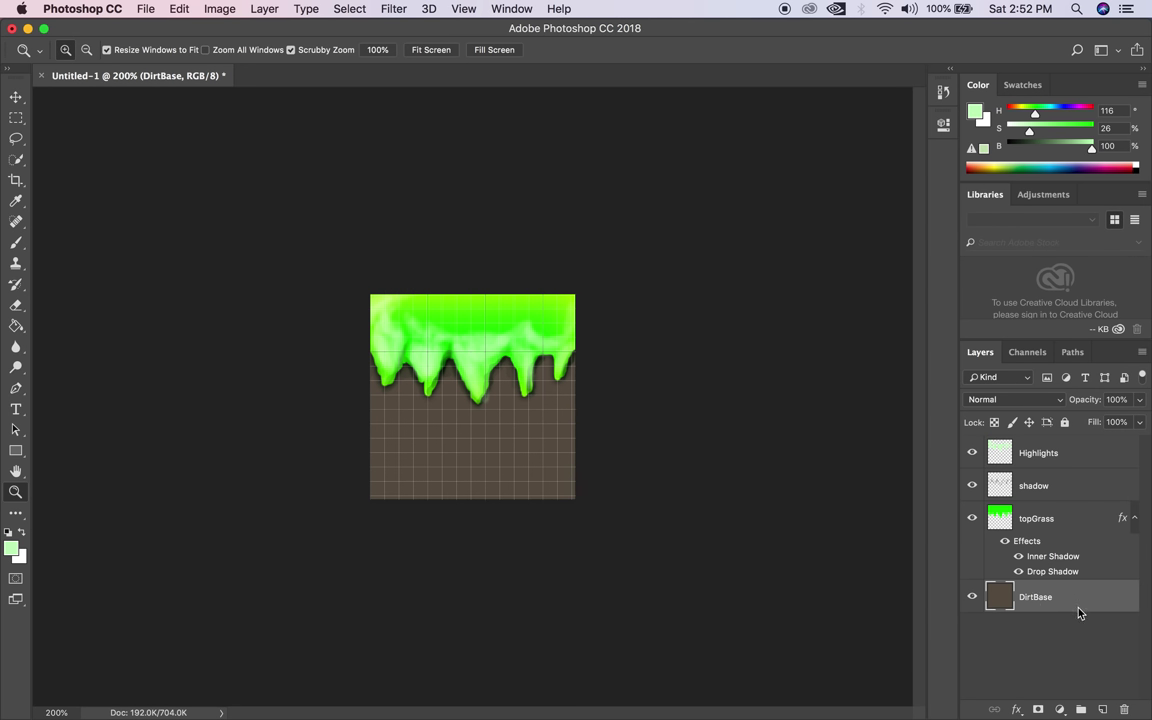
pyautogui.doubleClick(1082, 605)
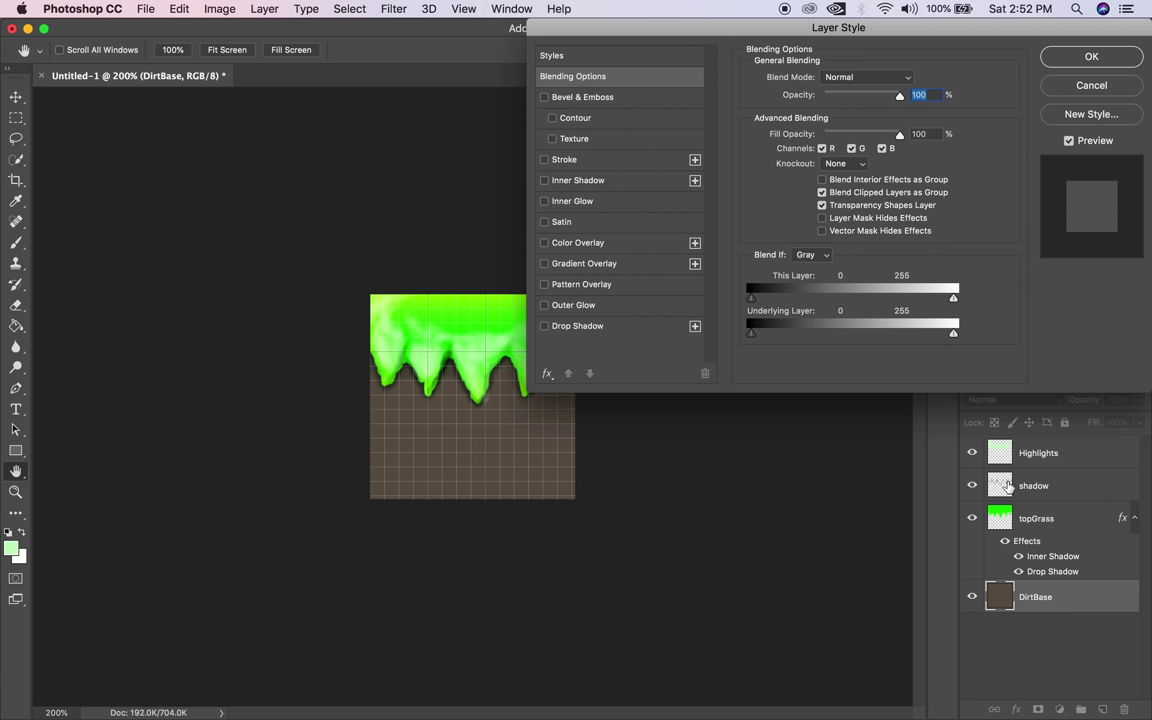
pyautogui.click(582, 287)
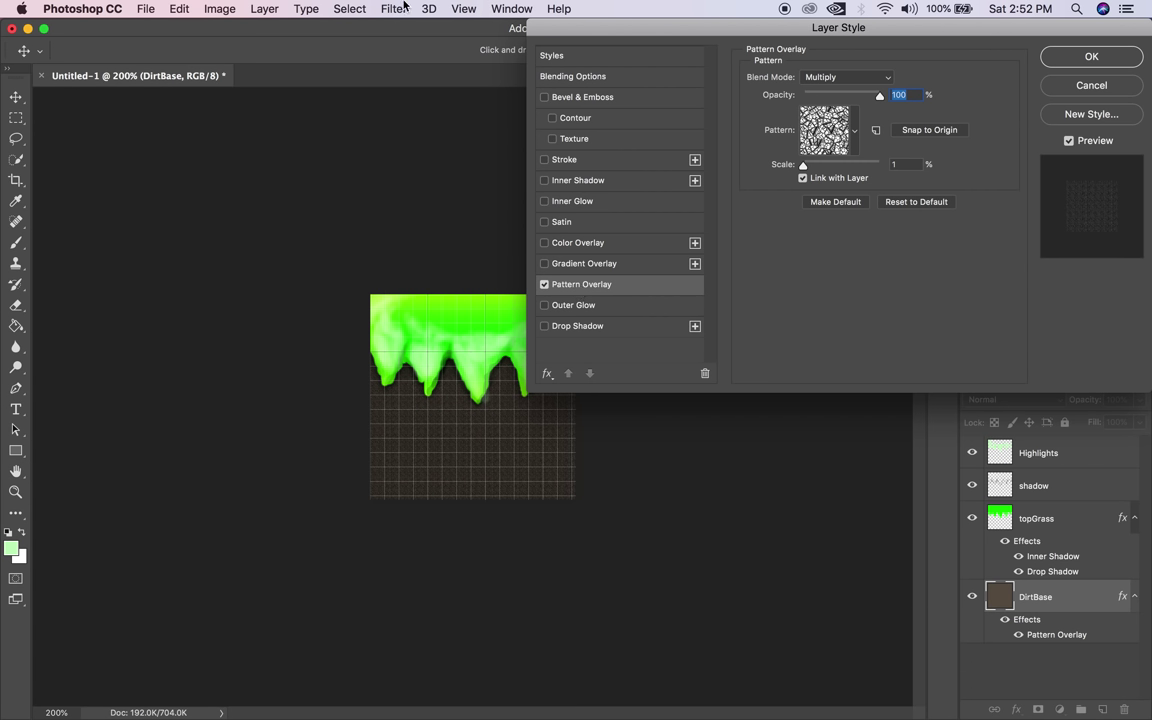
# Hide the document grid while keeping the layer style settings open.
pyautogui.click(455, 10)
pyautogui.click(455, 10)
pyautogui.click(455, 10)
pyautogui.moveTo(493, 347)
pyautogui.moveTo(507, 291)
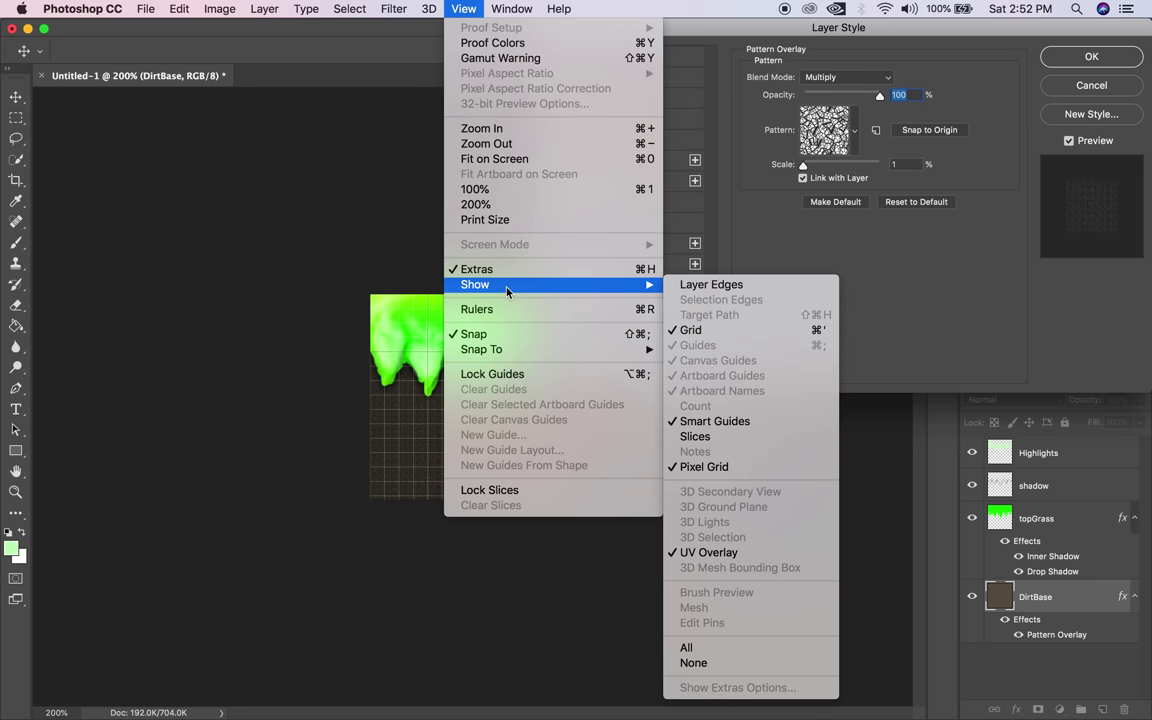
pyautogui.click(722, 330)
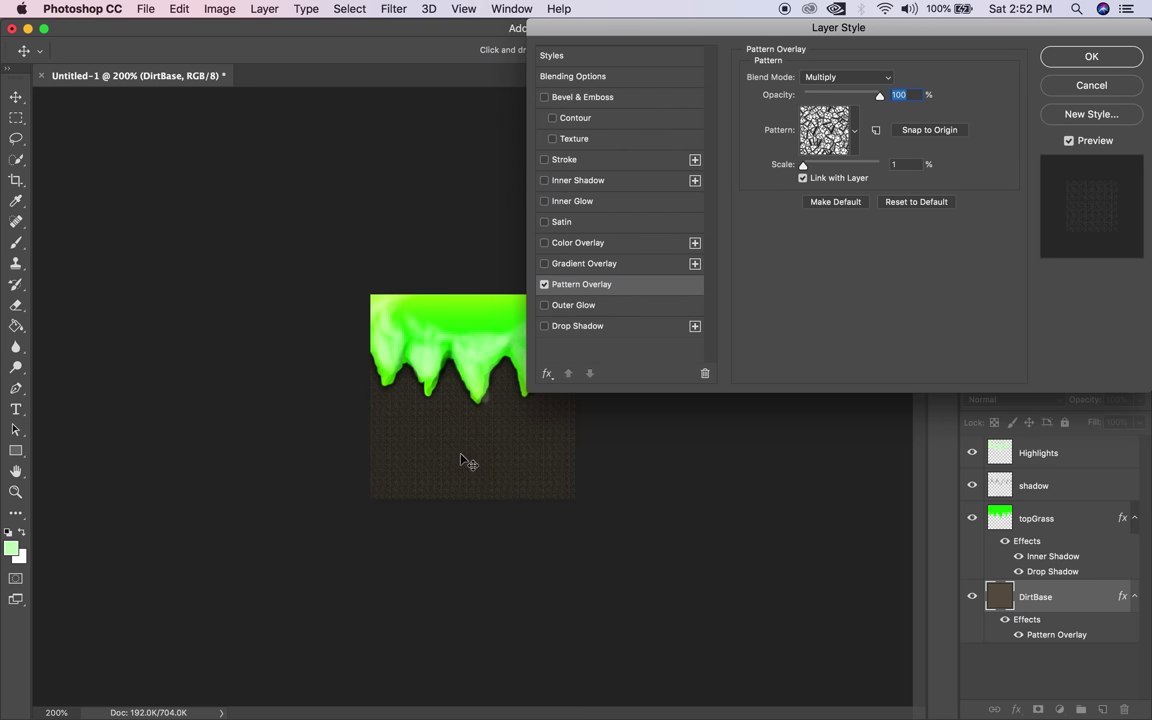
# Keep the cracked pattern, set its scale to 53%, apply the layer style and inspect the dirt texture up close.
pyautogui.click(781, 128)
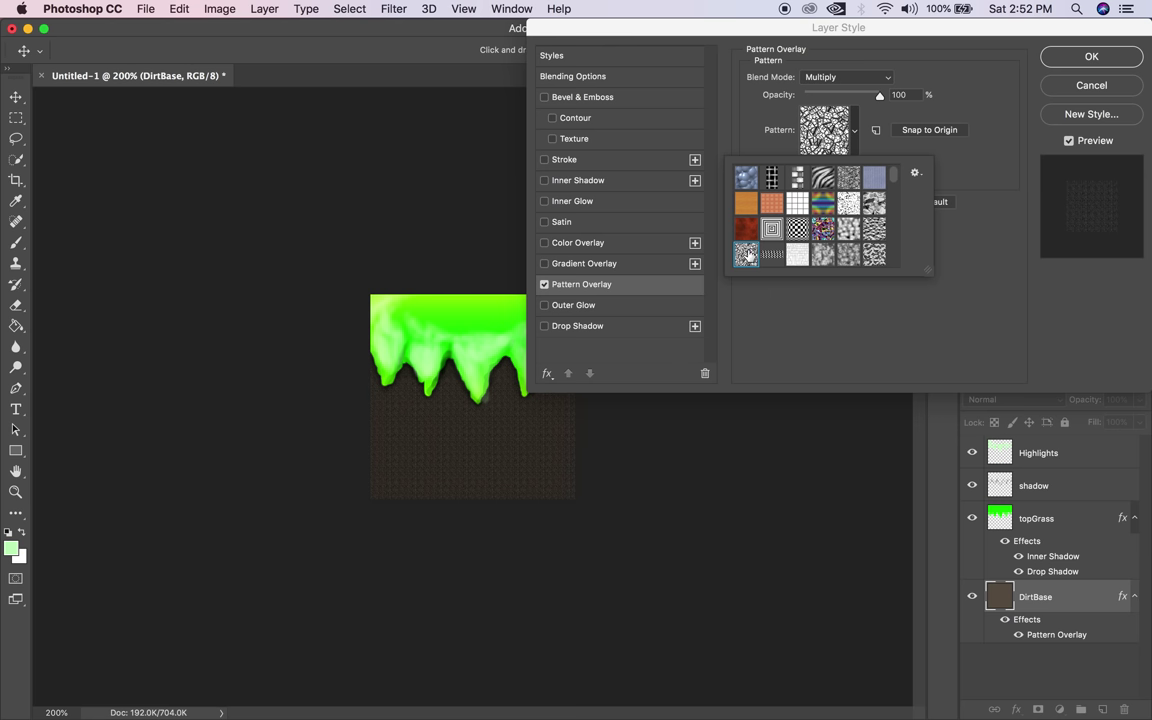
pyautogui.click(856, 150)
pyautogui.moveTo(825, 164)
pyautogui.mouseDown()
pyautogui.moveTo(854, 167)
pyautogui.moveTo(824, 163)
pyautogui.mouseUp()
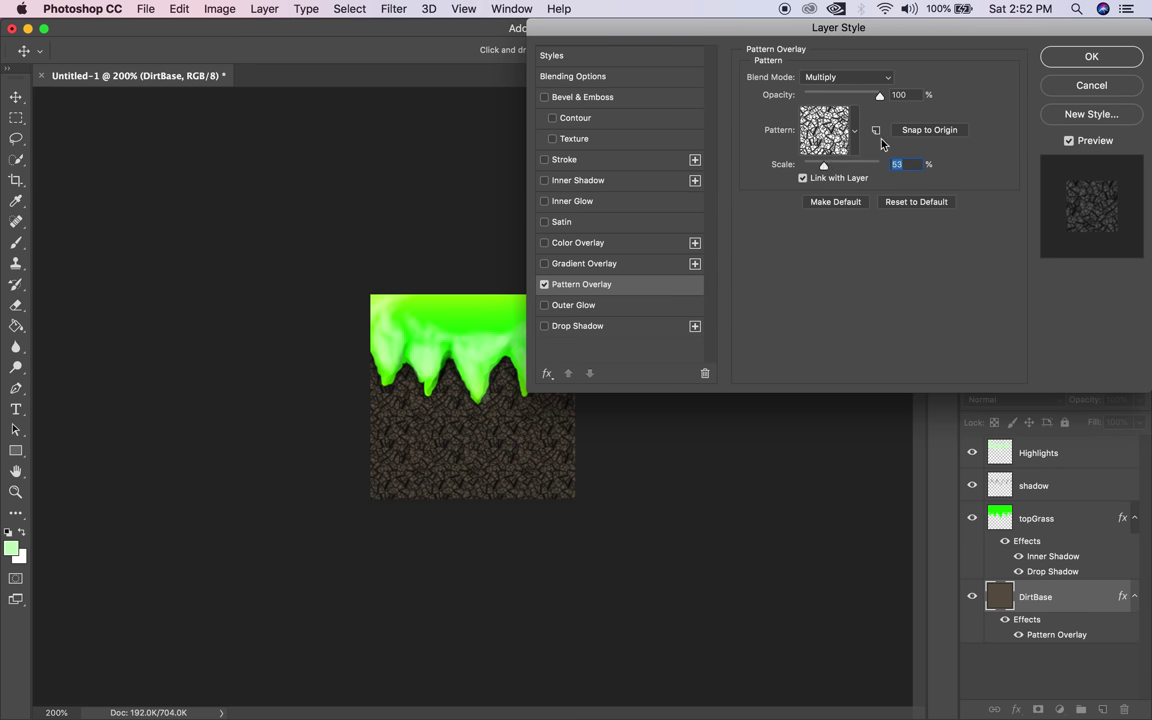
pyautogui.click(1092, 57)
pyautogui.press('z')
pyautogui.click(479, 475)
pyautogui.click(505, 495)
pyautogui.keyDown('alt'); pyautogui.click(521, 493); pyautogui.keyUp('alt')
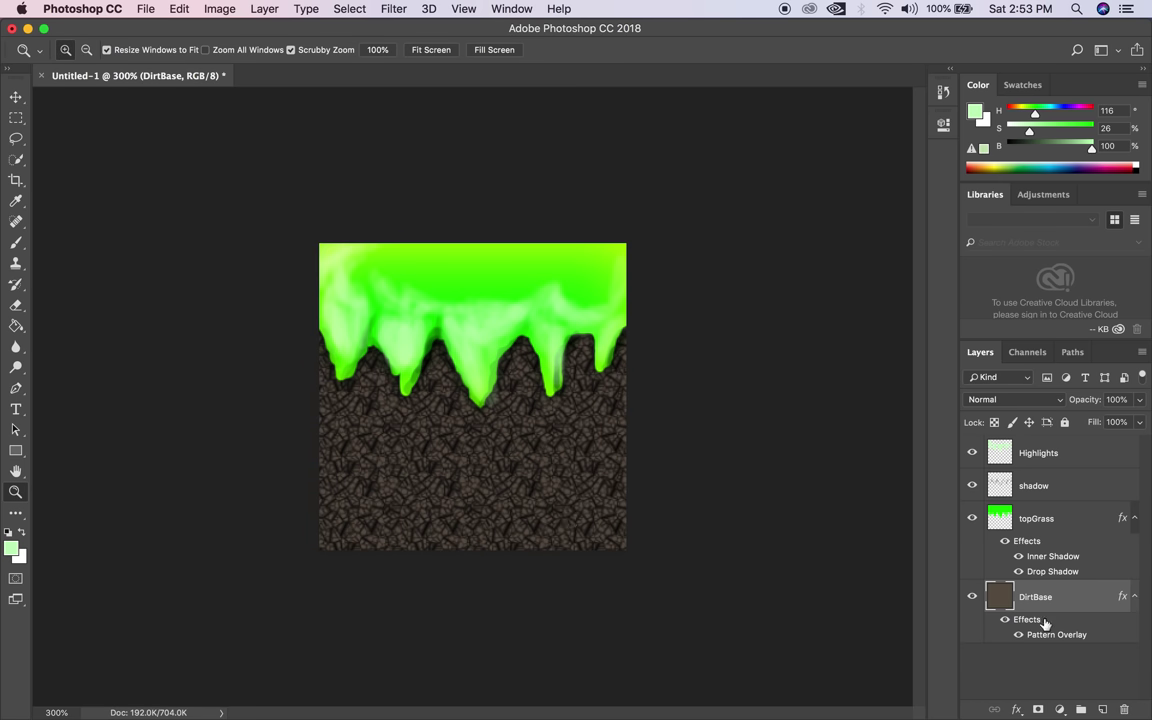
# Reopen the DirtBase layer's Pattern Overlay settings, reduce the pattern's scale slightly and lower its opacity.
pyautogui.doubleClick(1038, 622)
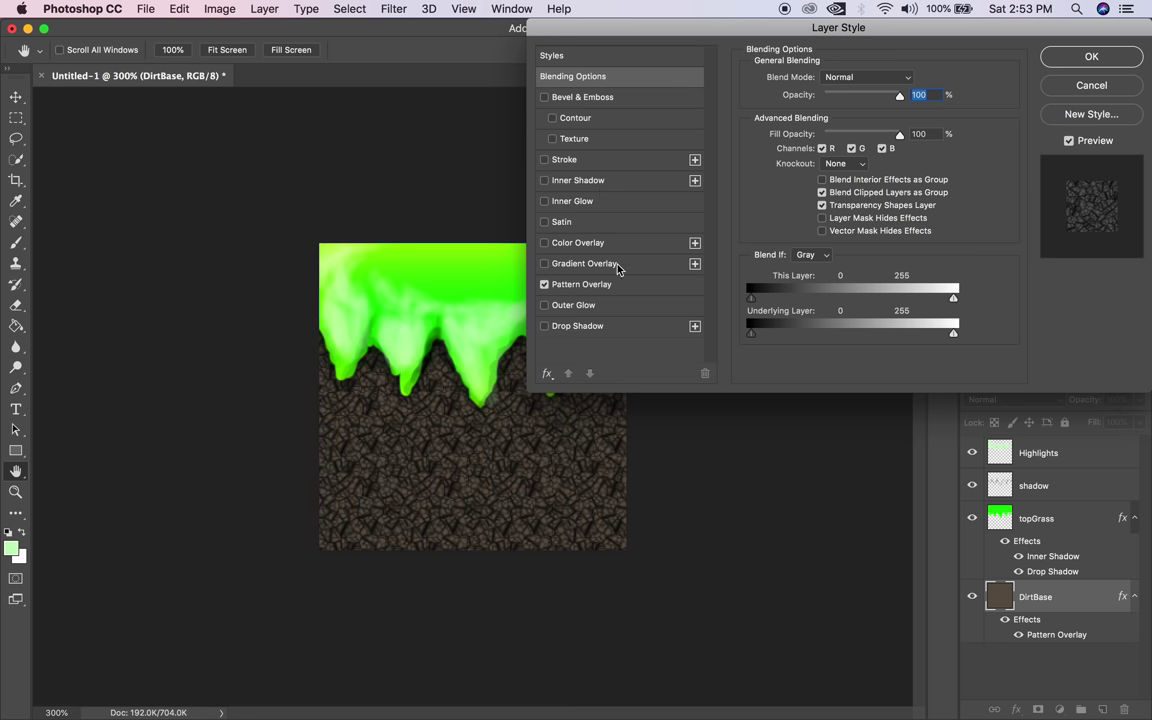
pyautogui.click(582, 284)
pyautogui.moveTo(776, 152); pyautogui.dragTo(746, 152)
pyautogui.moveTo(814, 167); pyautogui.dragTo(820, 165)
pyautogui.moveTo(880, 95); pyautogui.dragTo(855, 101)
# Add a Gradient Overlay to the DirtBase layer using the Black, White gradient in Multiply mode at 51% opacity.
pyautogui.click(566, 266)
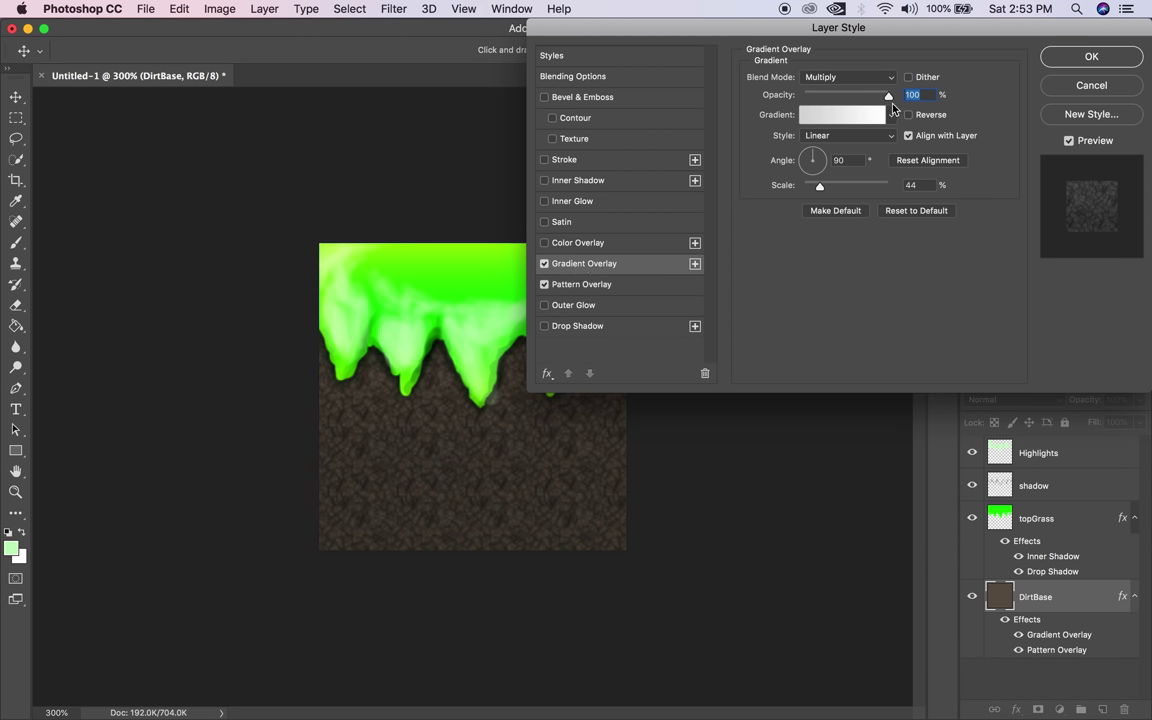
pyautogui.click(891, 115)
pyautogui.click(816, 146)
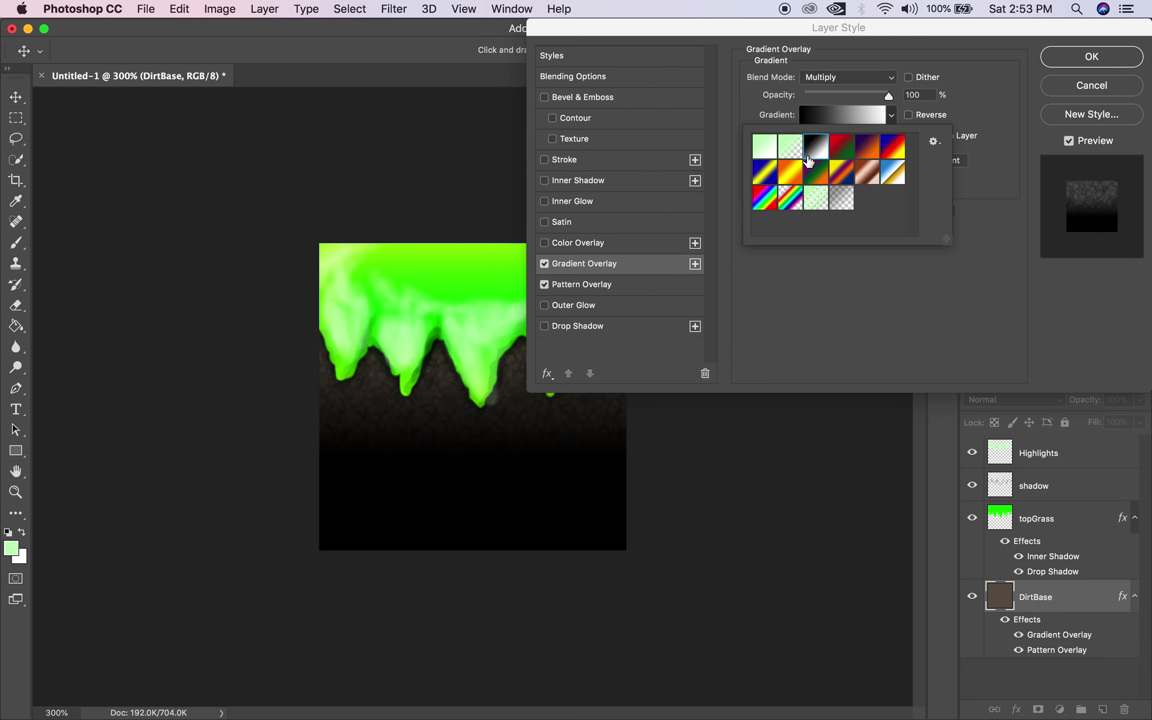
pyautogui.click(882, 88)
pyautogui.moveTo(888, 95); pyautogui.dragTo(846, 95)
# Add a white color stop (ffffff) at the 15% location of the overlay gradient.
pyautogui.click(840, 115)
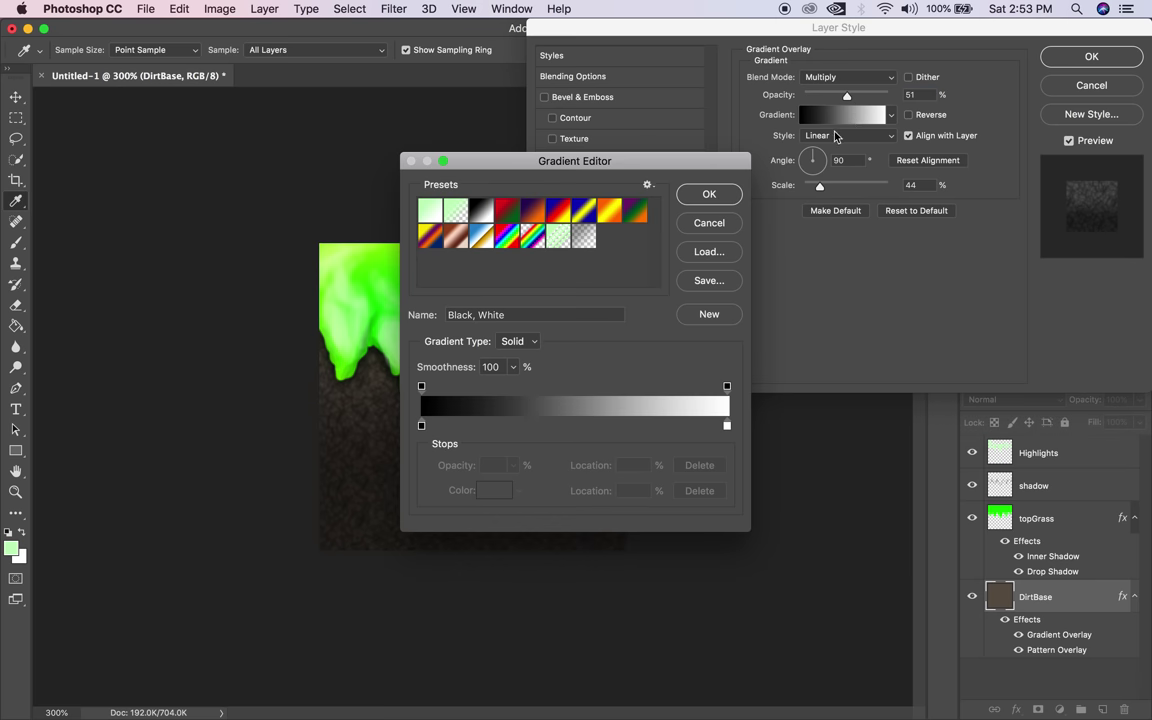
pyautogui.click(512, 427)
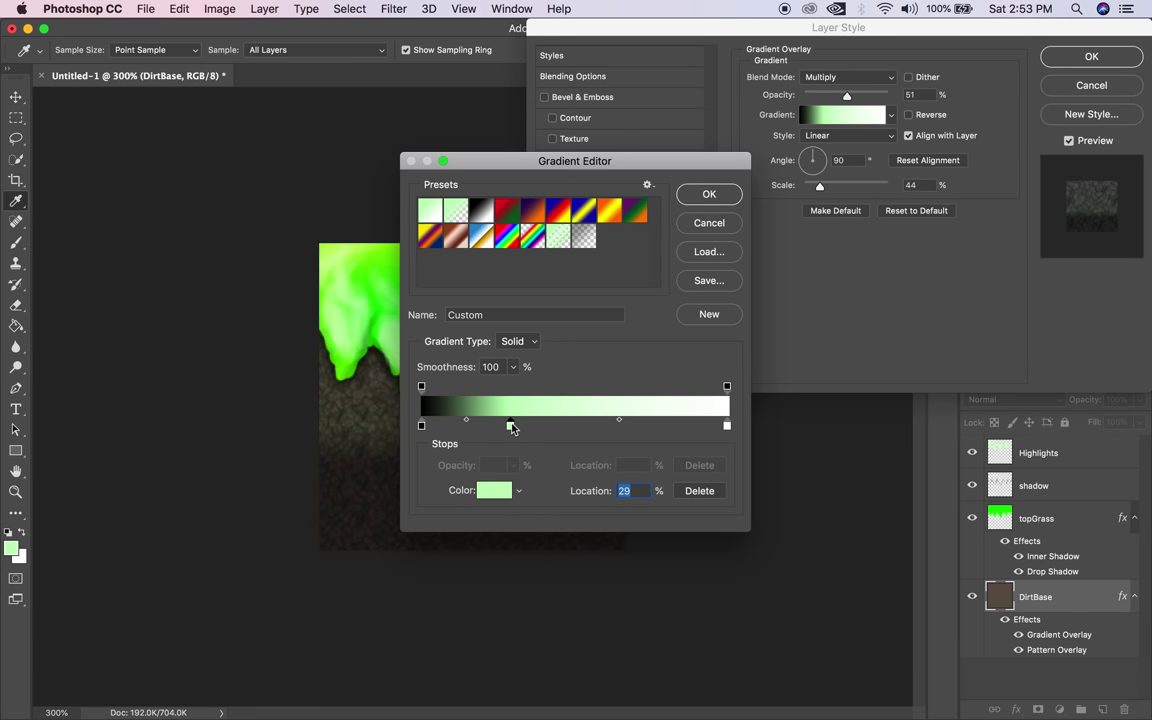
pyautogui.moveTo(512, 427); pyautogui.dragTo(467, 427)
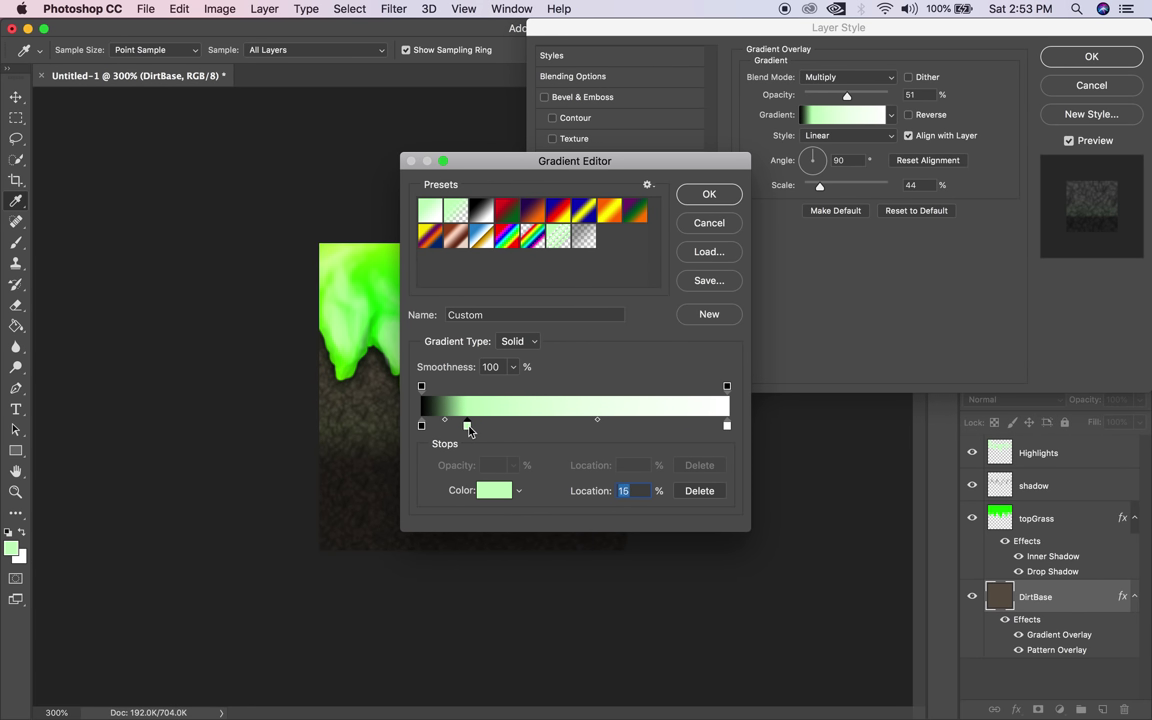
pyautogui.doubleClick(467, 427)
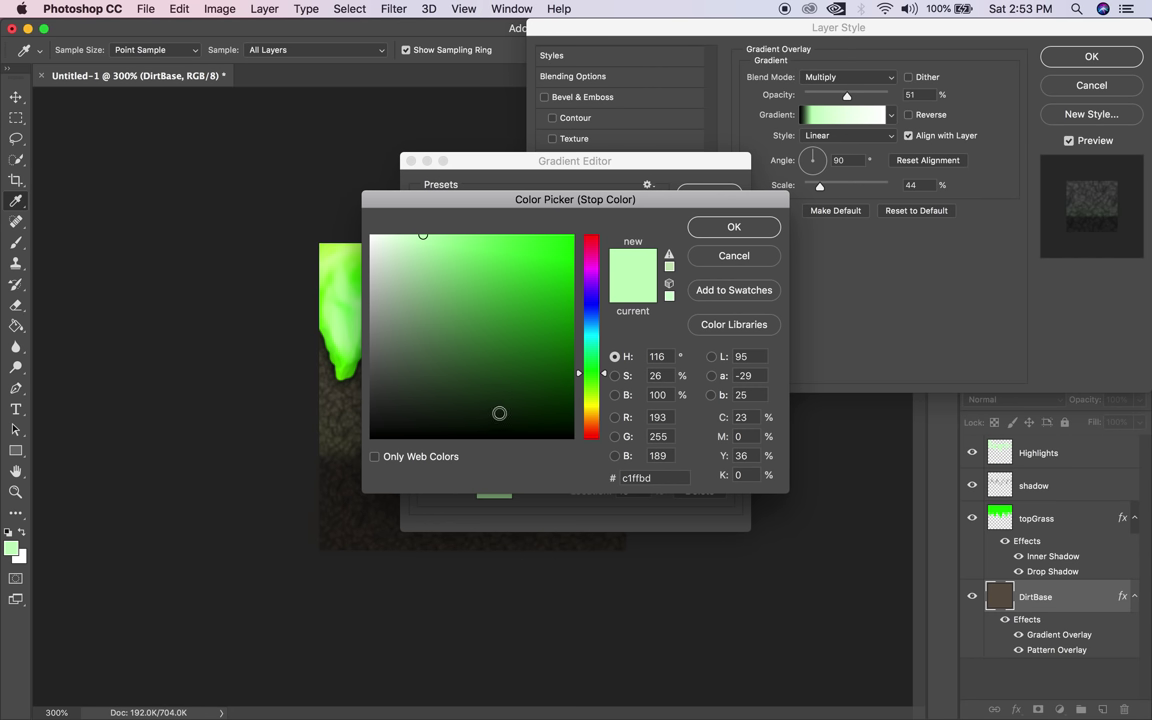
pyautogui.moveTo(430, 265); pyautogui.dragTo(319, 198)
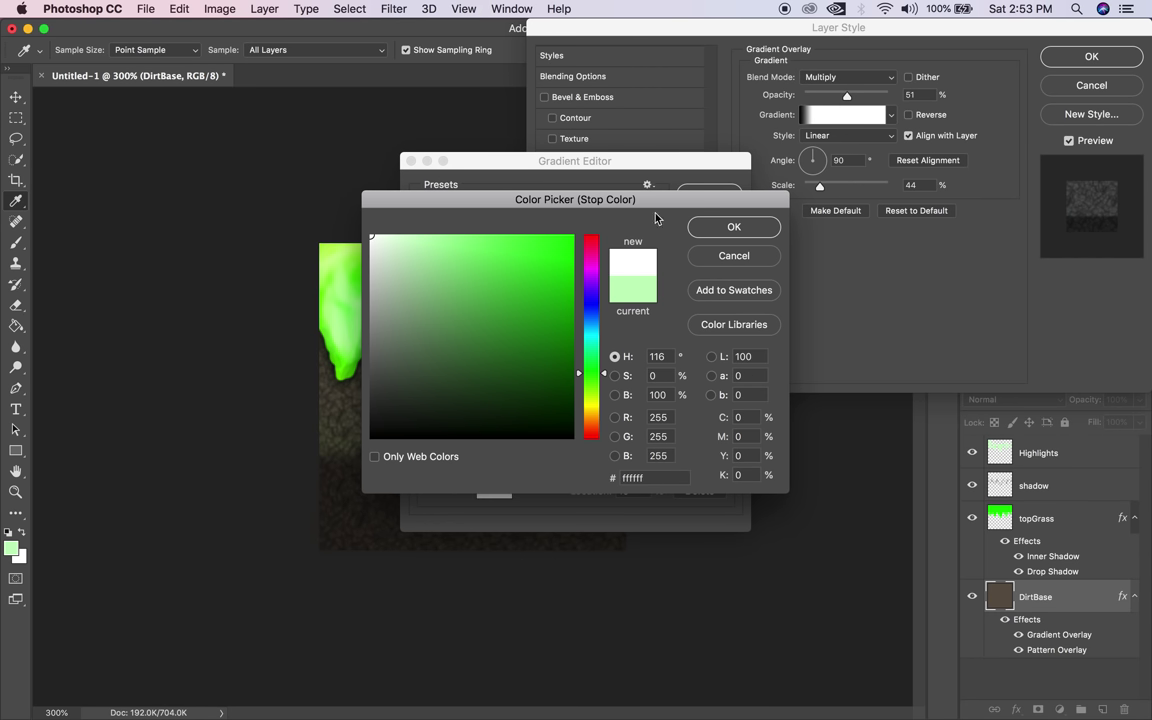
pyautogui.click(733, 227)
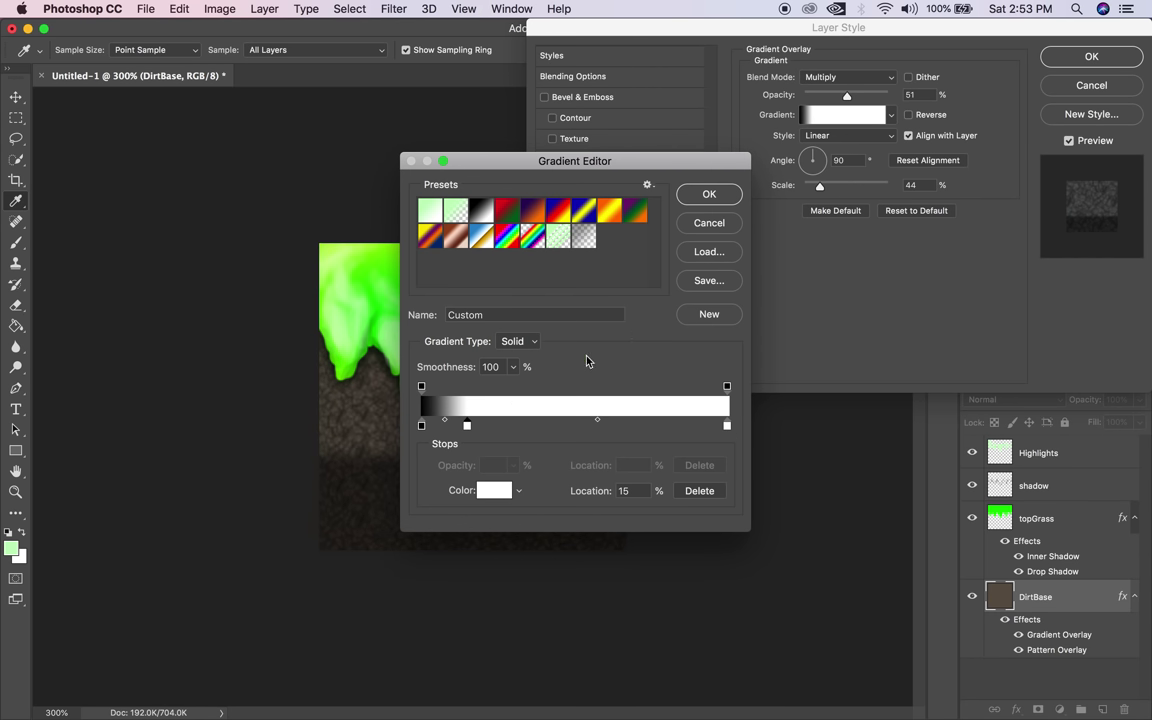
# Adjust the added white stop and the black opacity stop, set the color midpoint to 39%, and accept the gradient.
pyautogui.click(443, 427)
pyautogui.moveTo(467, 426); pyautogui.dragTo(443, 421)
pyautogui.press('super+z')
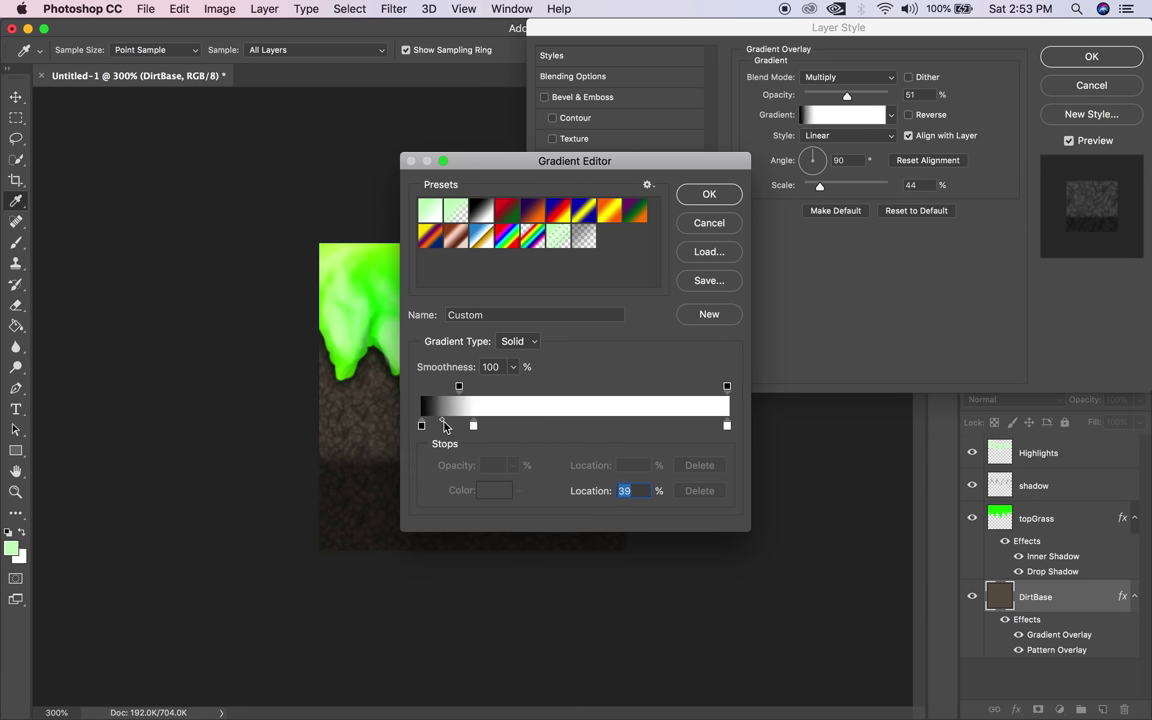
pyautogui.click(688, 202)
# Set the gradient overlay's opacity to 21% and its scale to 62%.
pyautogui.moveTo(820, 186); pyautogui.dragTo(845, 189)
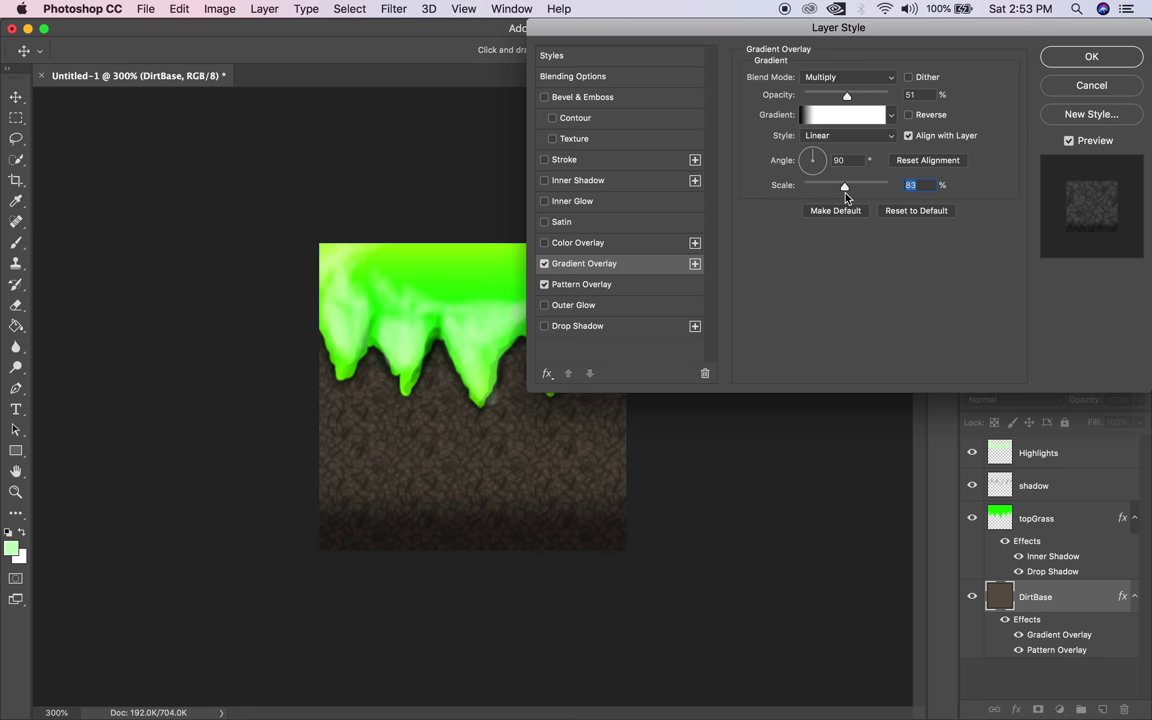
pyautogui.moveTo(856, 97); pyautogui.dragTo(828, 96)
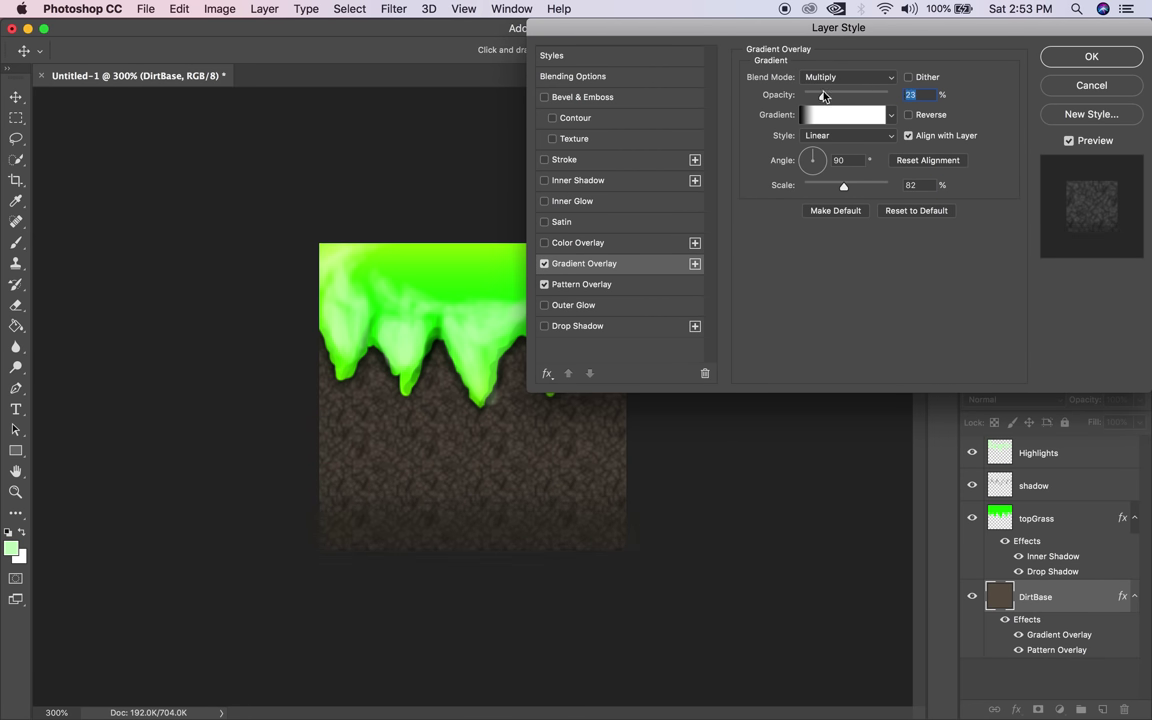
pyautogui.moveTo(843, 188); pyautogui.dragTo(831, 190)
pyautogui.moveTo(838, 191); pyautogui.dragTo(830, 186)
# Set the midpoint between the overlay gradient's black and first white stops to 77% and accept the gradient.
pyautogui.click(850, 120)
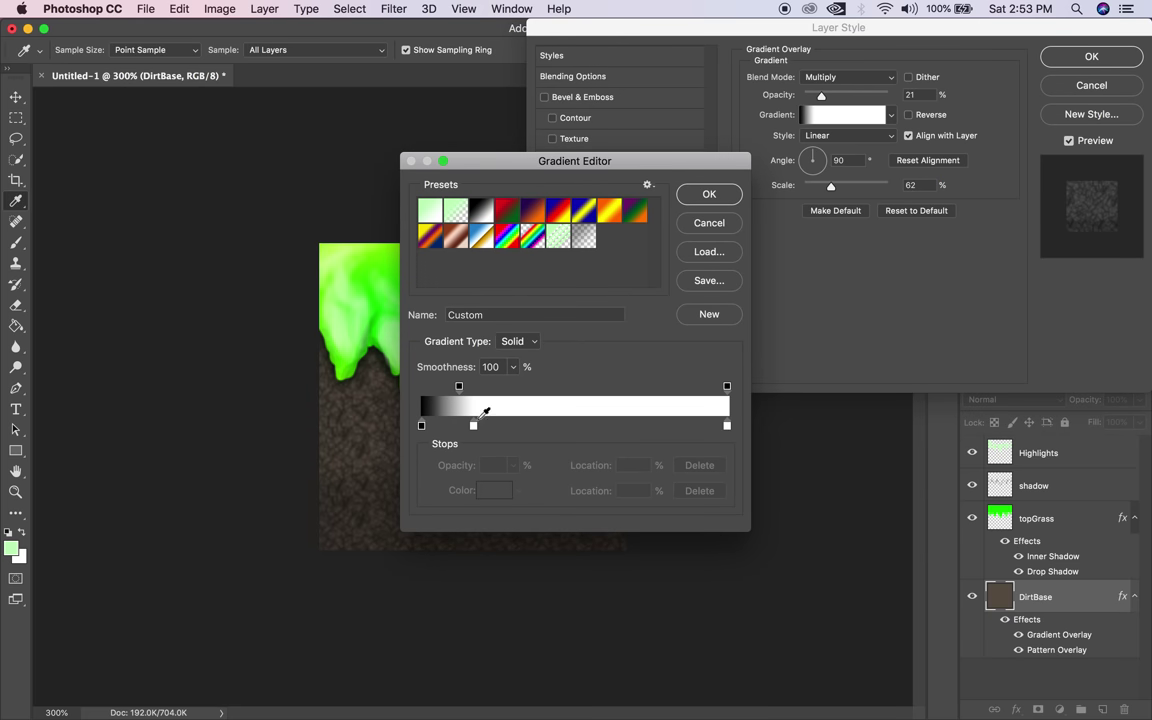
pyautogui.click(421, 425)
pyautogui.click(456, 424)
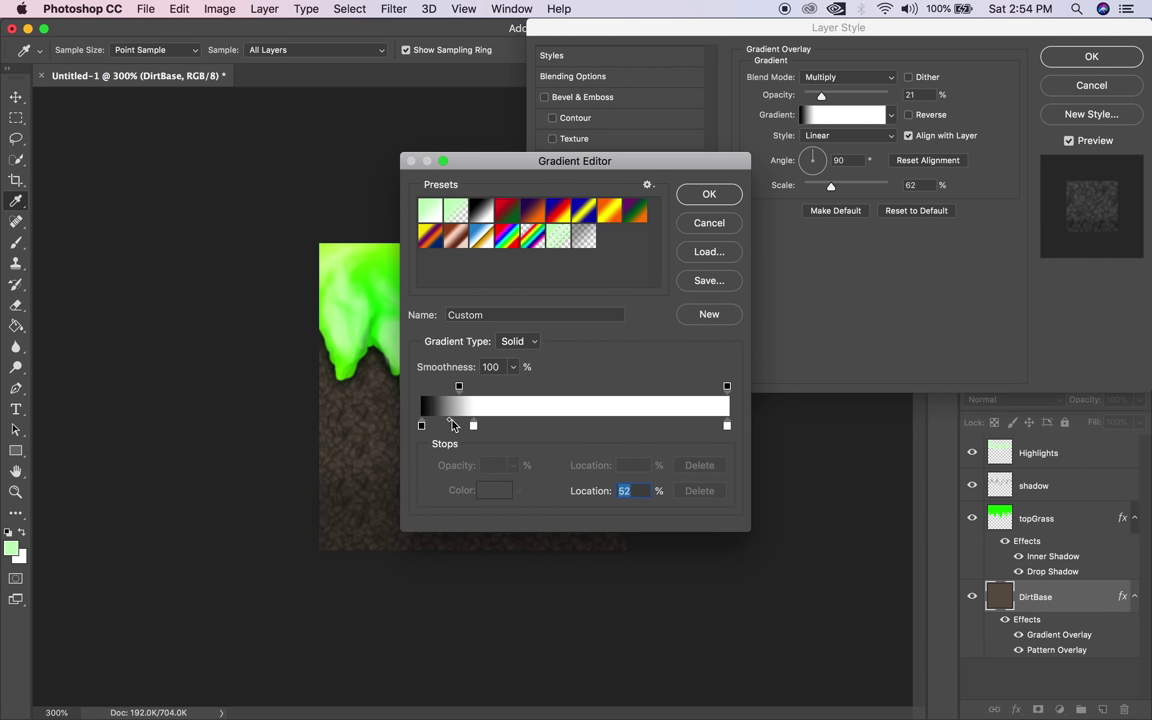
pyautogui.moveTo(456, 424); pyautogui.dragTo(462, 424)
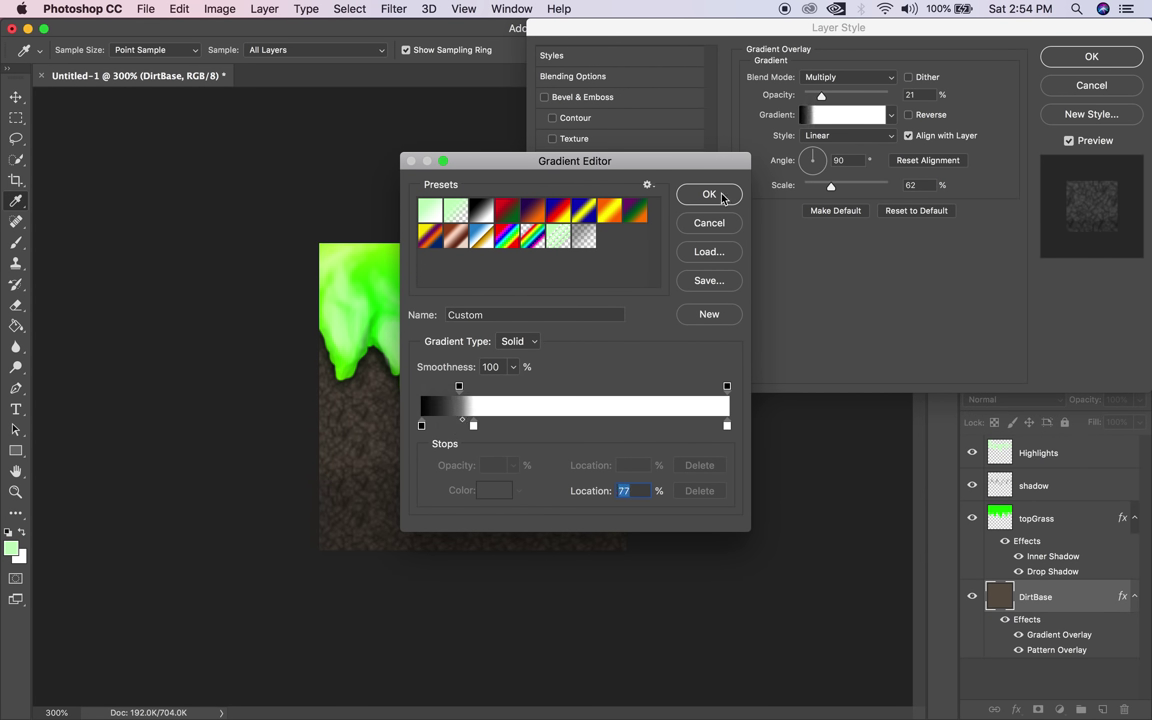
pyautogui.click(720, 196)
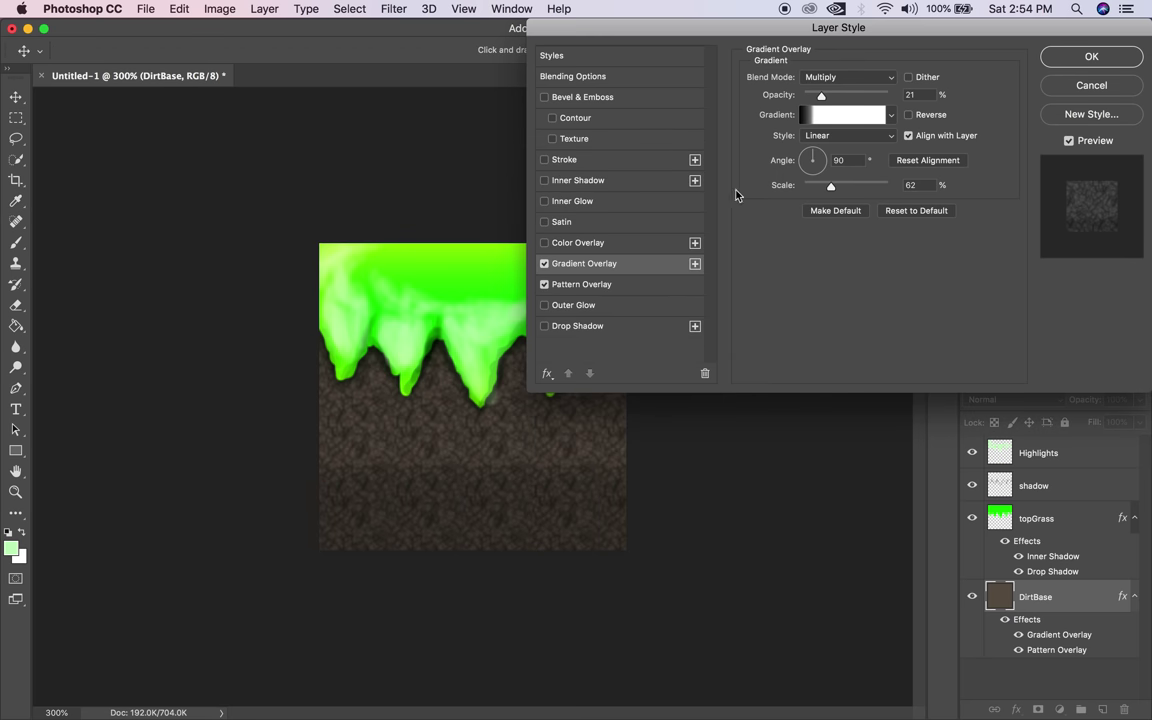
# Move the gradient's first white stop farther from the black stop, set the midpoint to 64%, and accept the gradient.
pyautogui.click(826, 119)
pyautogui.moveTo(474, 426)
pyautogui.mouseDown()
pyautogui.moveTo(507, 426)
pyautogui.moveTo(478, 424)
pyautogui.mouseUp()
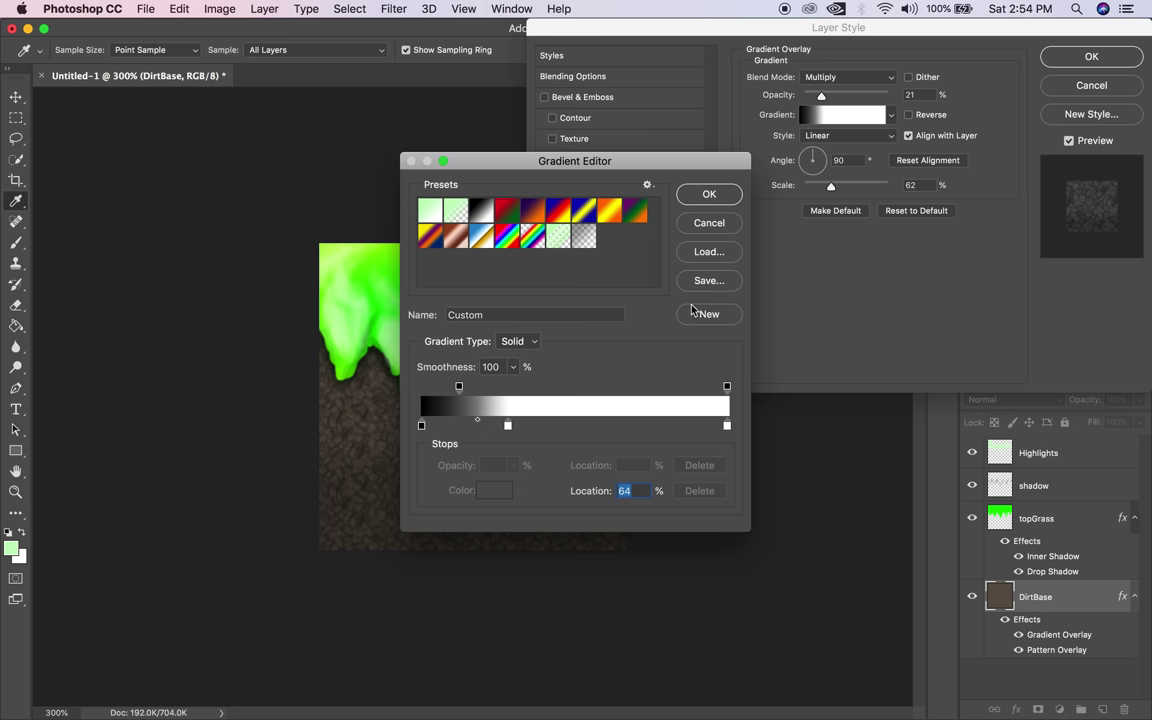
pyautogui.click(700, 200)
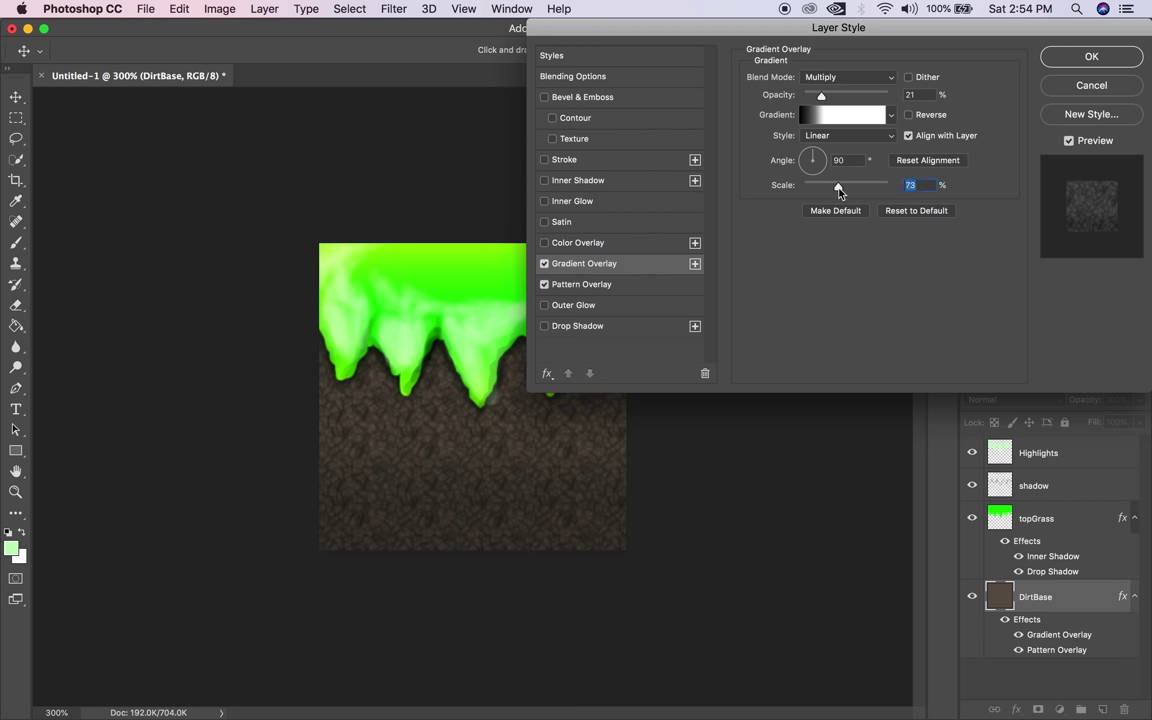
# Adjust the gradient overlay's scale to just under 73%, apply the layer style, and check the whole tile.
pyautogui.moveTo(838, 188); pyautogui.dragTo(836, 188)
pyautogui.click(1091, 57)
pyautogui.press('z')
pyautogui.keyDown('alt'); pyautogui.click(552, 398); pyautogui.keyUp('alt')
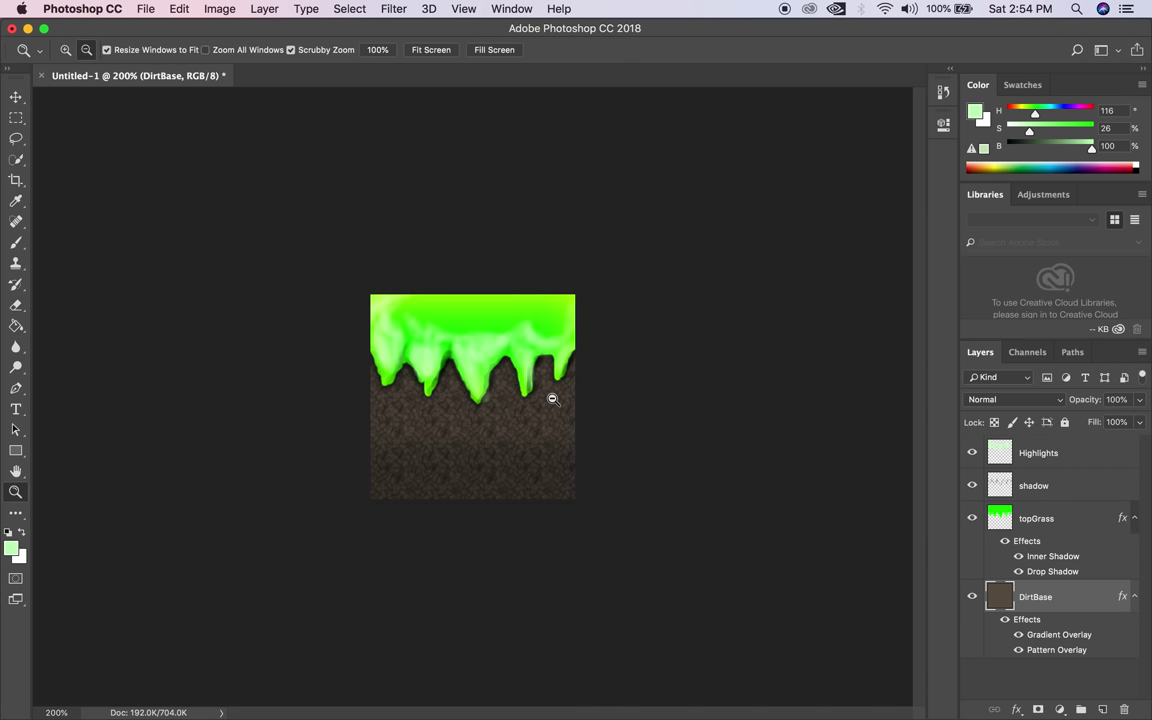
# Try flattening all the tile's layers into a single background layer.
pyautogui.keyDown('alt'); pyautogui.click(551, 398); pyautogui.keyUp('alt')
pyautogui.click(537, 411)
pyautogui.click(537, 411)
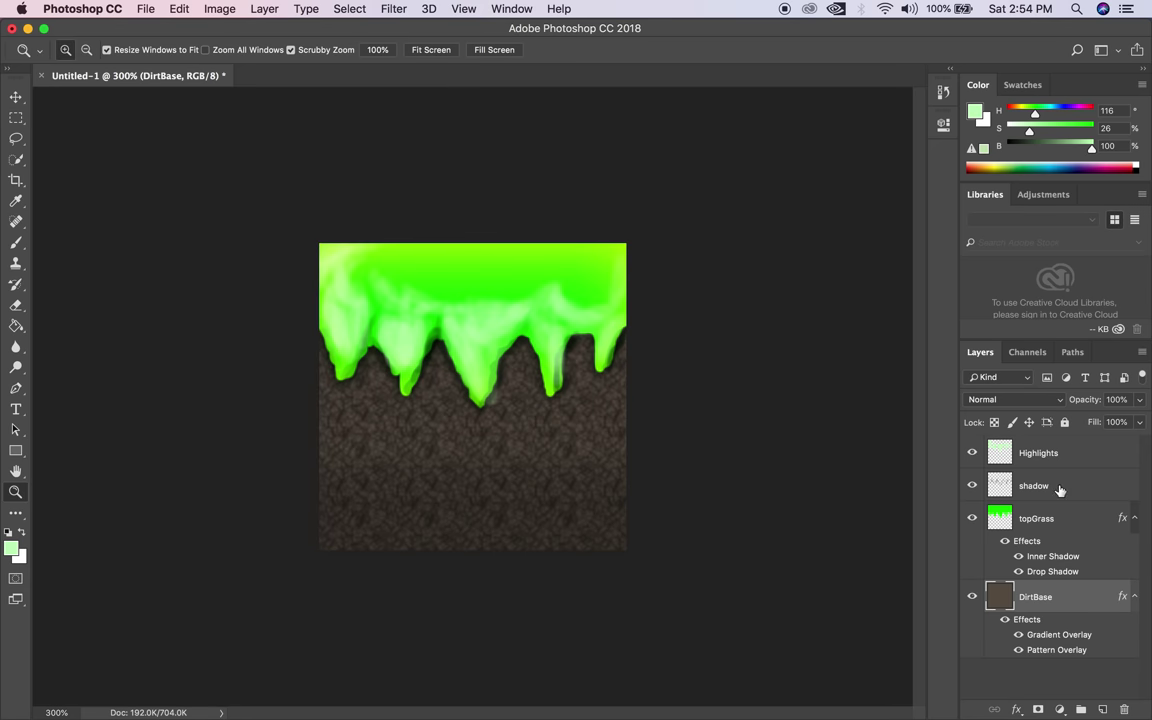
pyautogui.click(1057, 452)
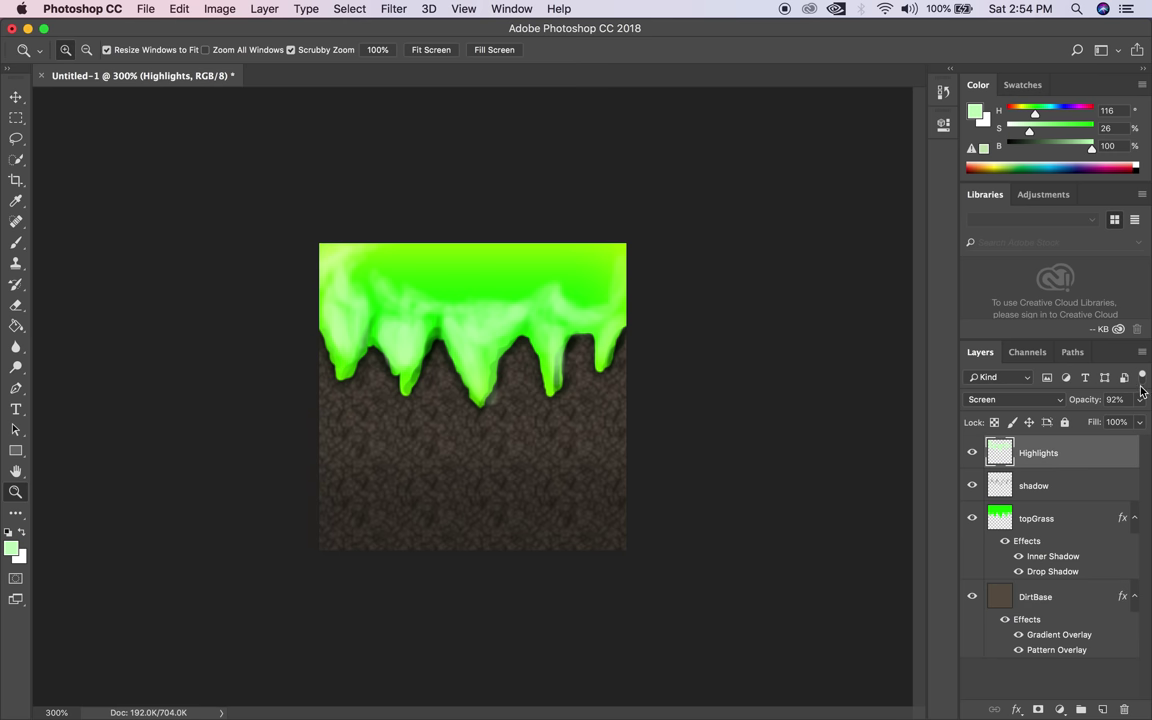
pyautogui.click(265, 10)
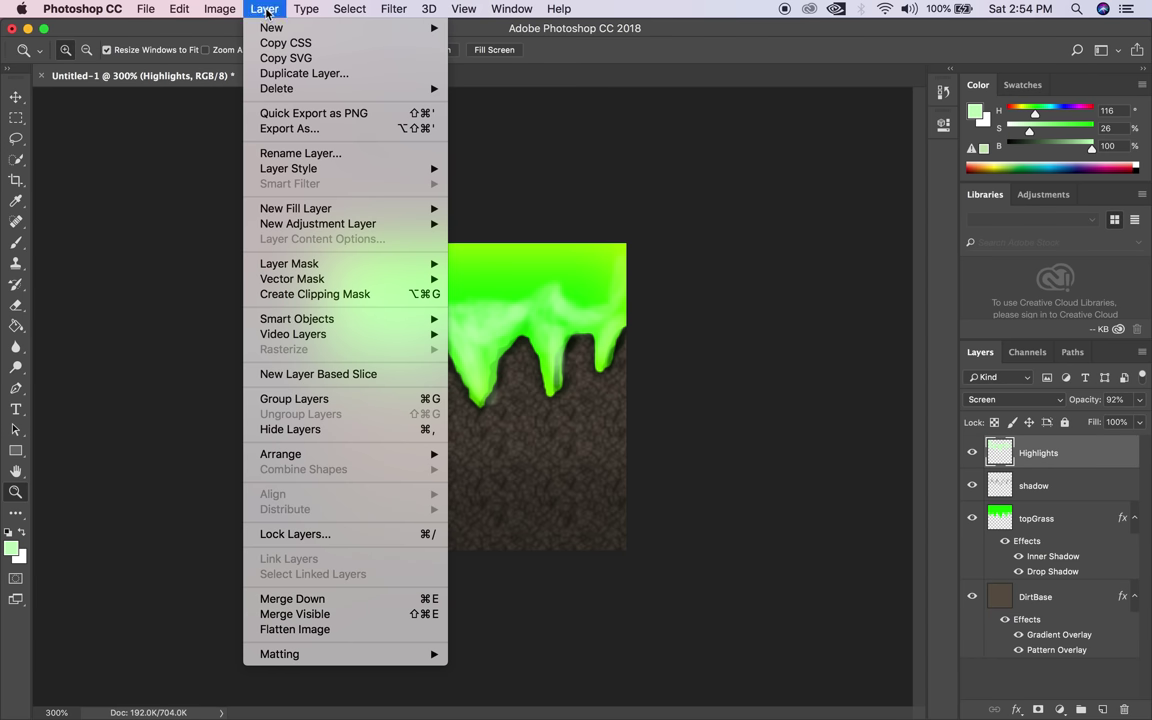
pyautogui.click(345, 629)
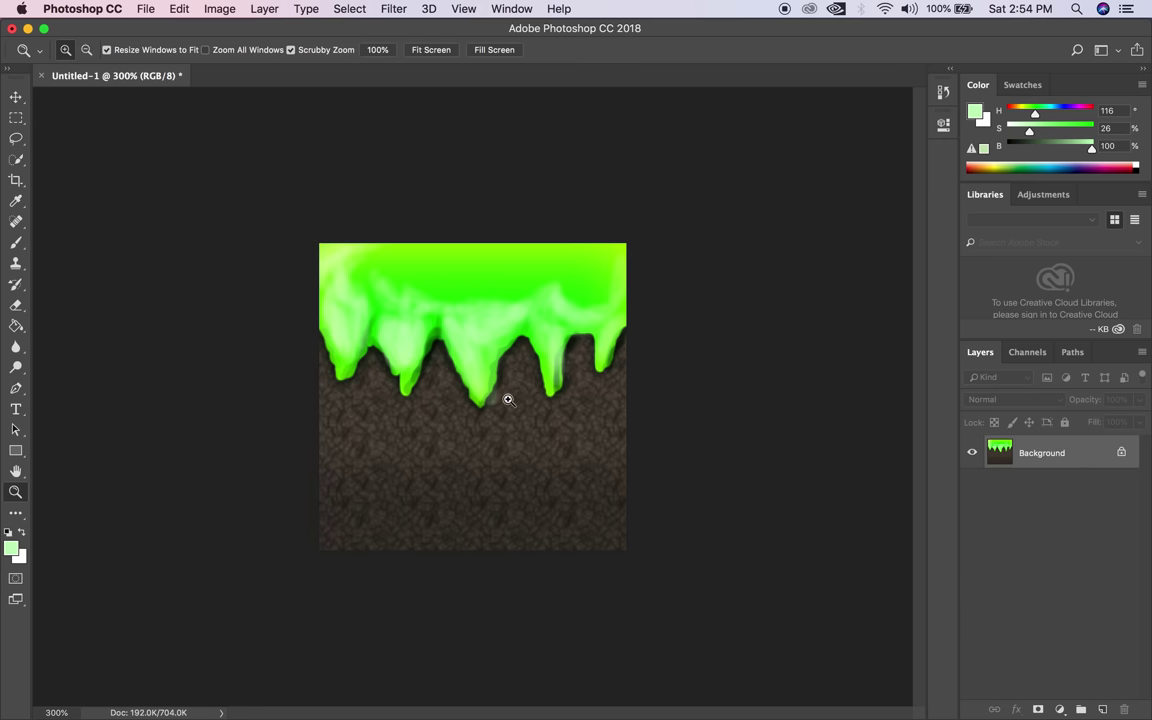
# Try to move the flattened tile on the canvas, without converting it to a normal layer.
pyautogui.press('v')
pyautogui.click(440, 345)
pyautogui.moveTo(469, 391); pyautogui.dragTo(549, 345)
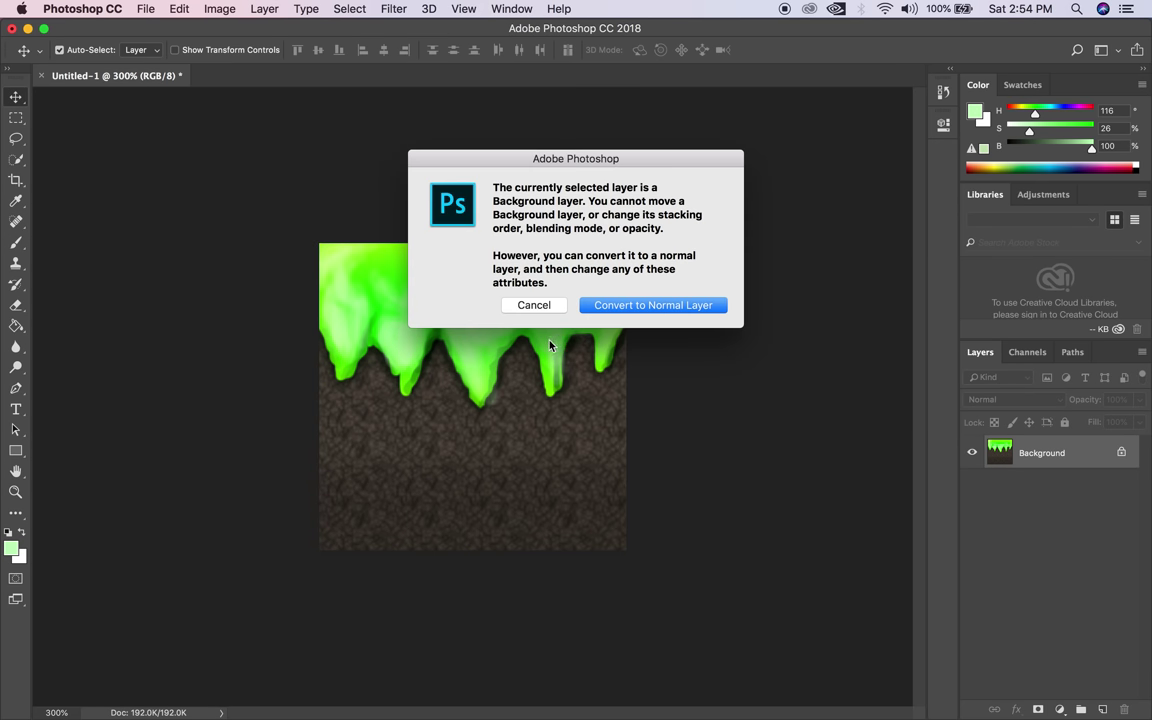
pyautogui.click(534, 305)
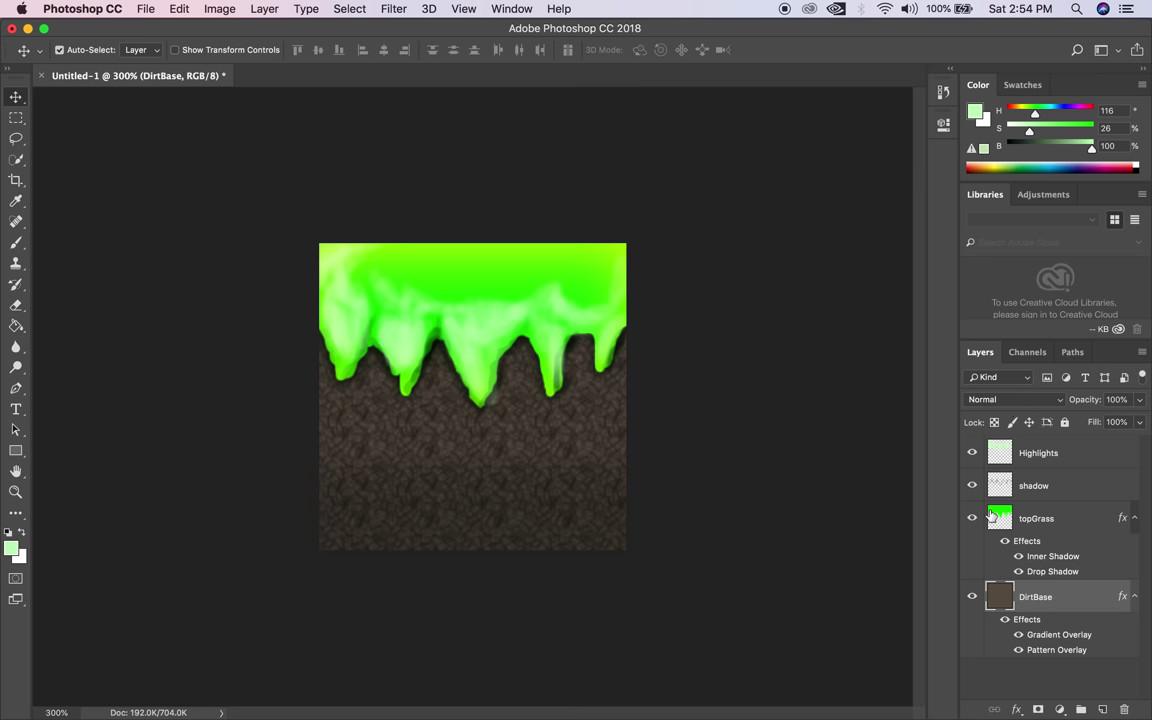
# Group all the tile's layers from Highlights down to DirtBase.
pyautogui.click(1072, 457)
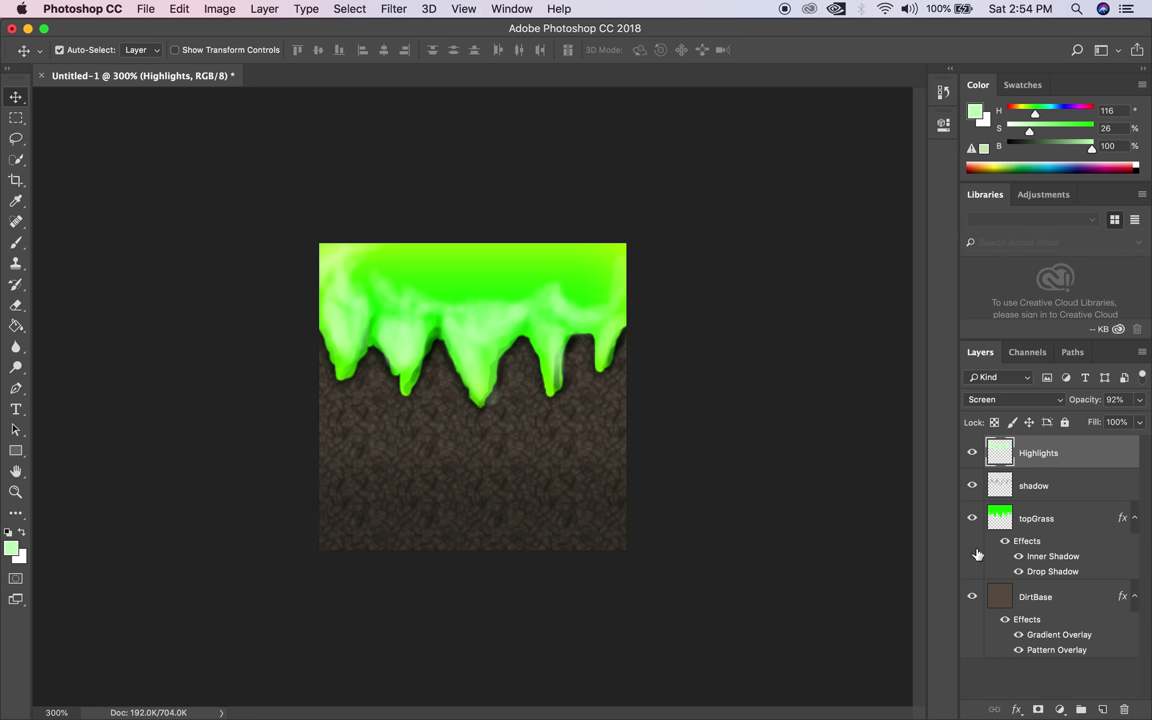
pyautogui.keyDown('shift'); pyautogui.click(1054, 590); pyautogui.keyUp('shift')
pyautogui.moveTo(1054, 590); pyautogui.dragTo(1081, 709)
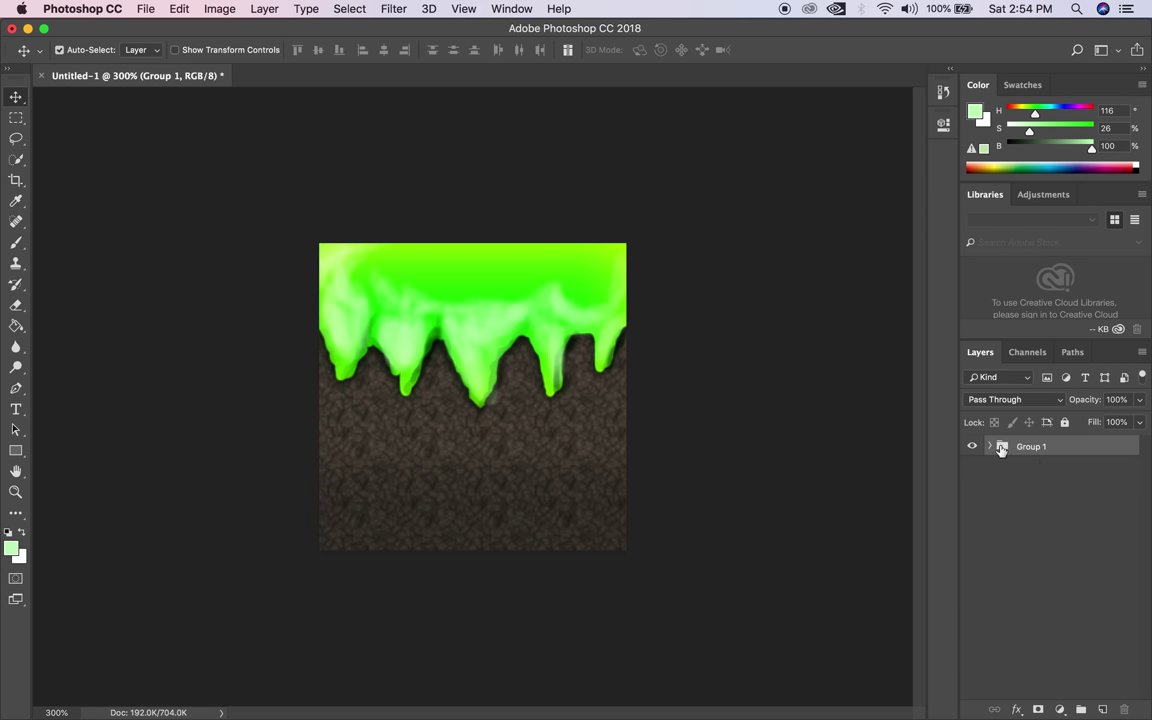
# Stamp a merged copy of the visible tile onto a new layer and hide the original layer group.
pyautogui.press('super')
pyautogui.press('super+alt+shift+e')
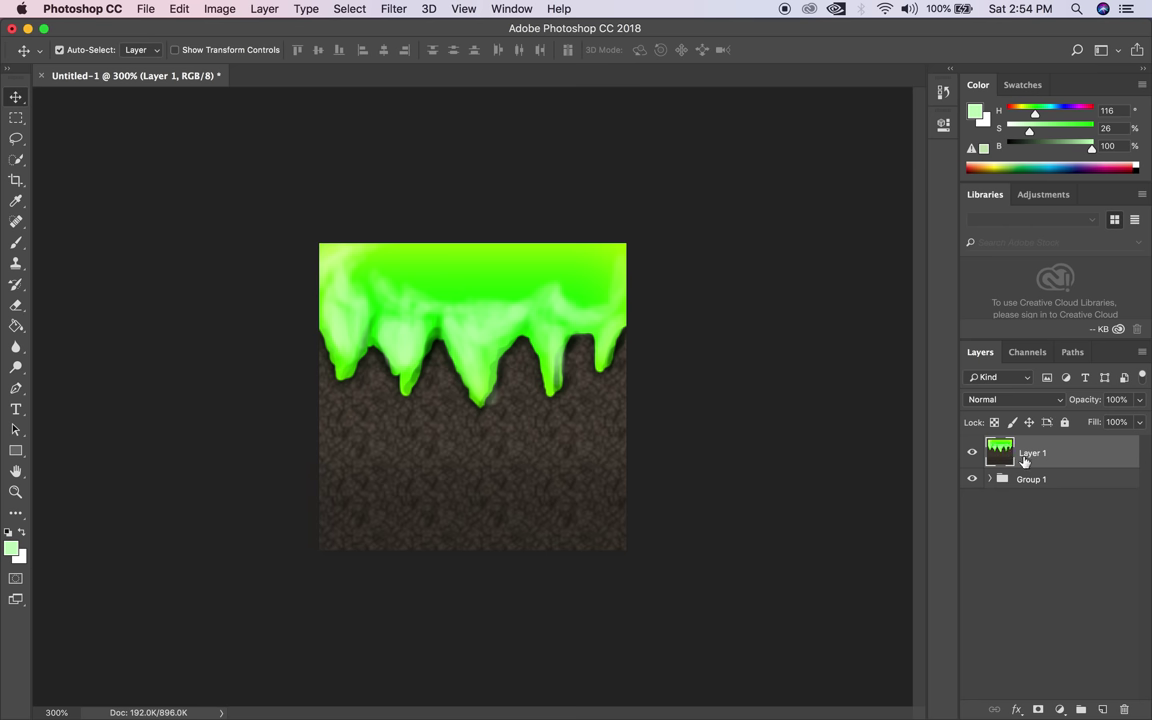
pyautogui.click(996, 479)
pyautogui.click(990, 479)
pyautogui.click(990, 479)
pyautogui.click(972, 479)
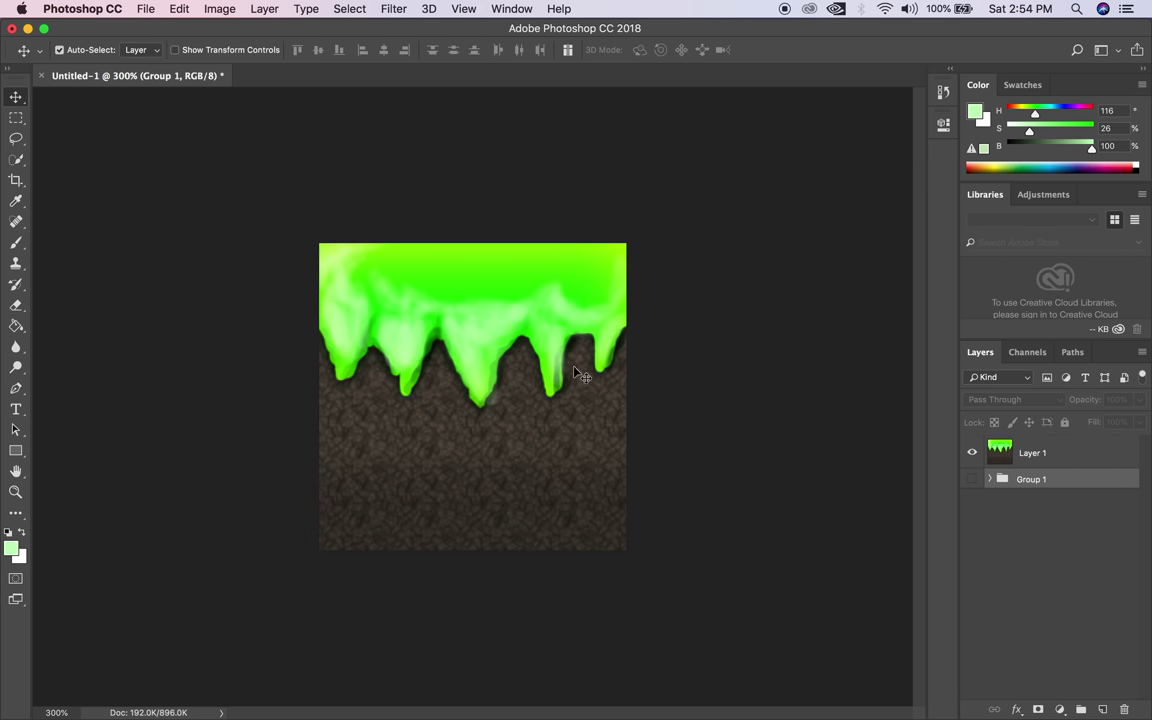
# Add a Bevel & Emboss effect with the Smooth technique to the merged tile layer.
pyautogui.click(1080, 449)
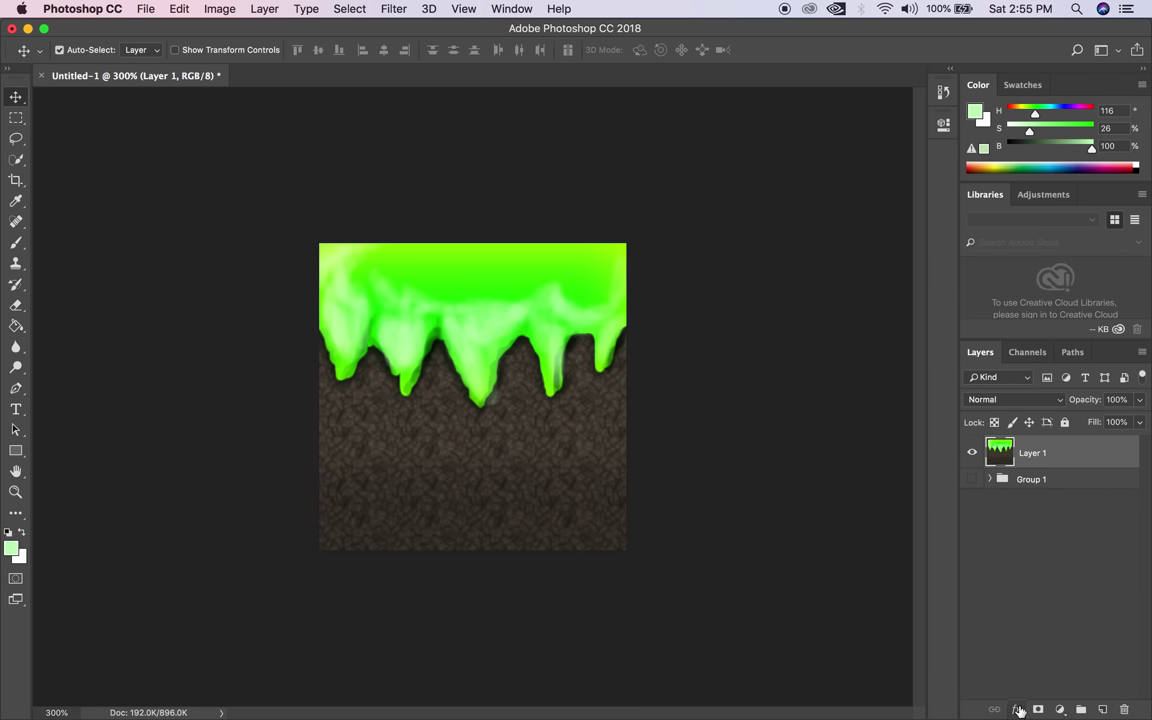
pyautogui.click(1016, 709)
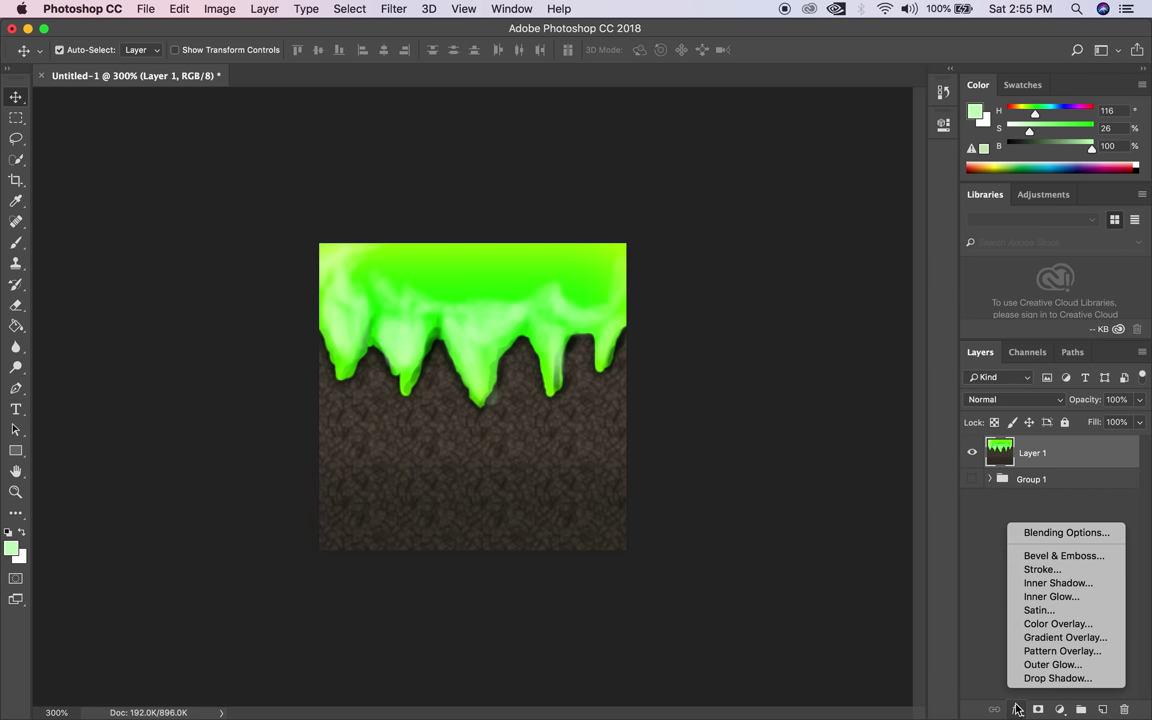
pyautogui.click(1080, 556)
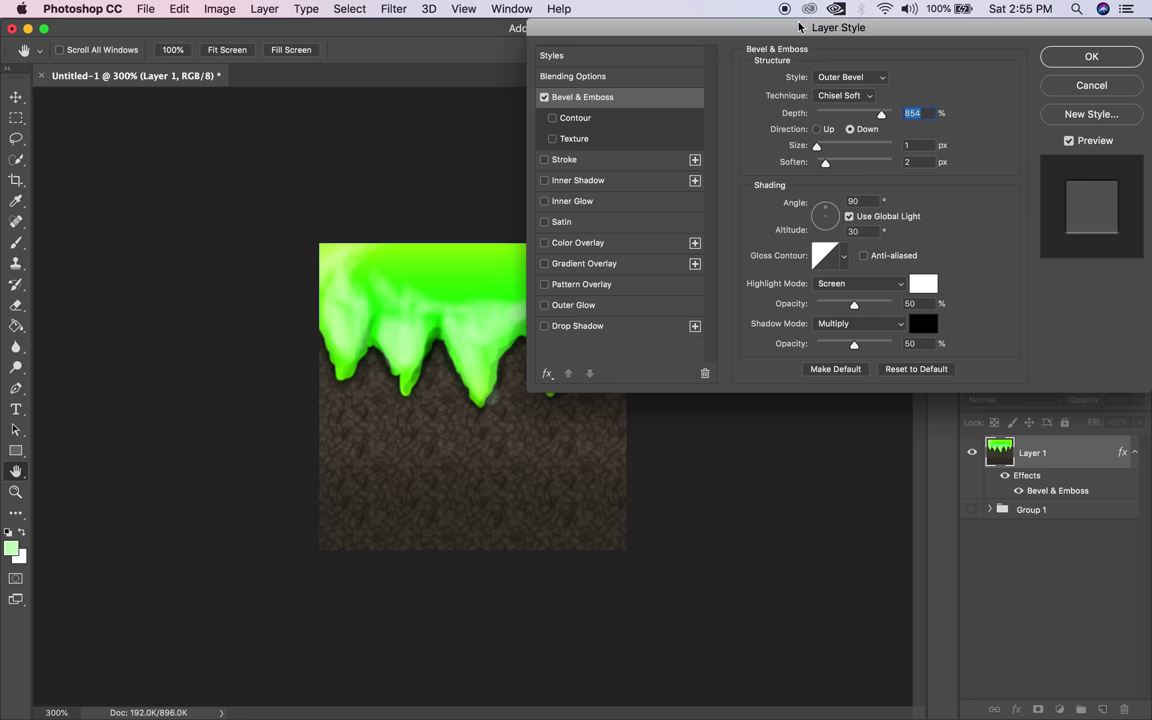
pyautogui.moveTo(799, 27); pyautogui.dragTo(822, 216)
pyautogui.click(841, 285)
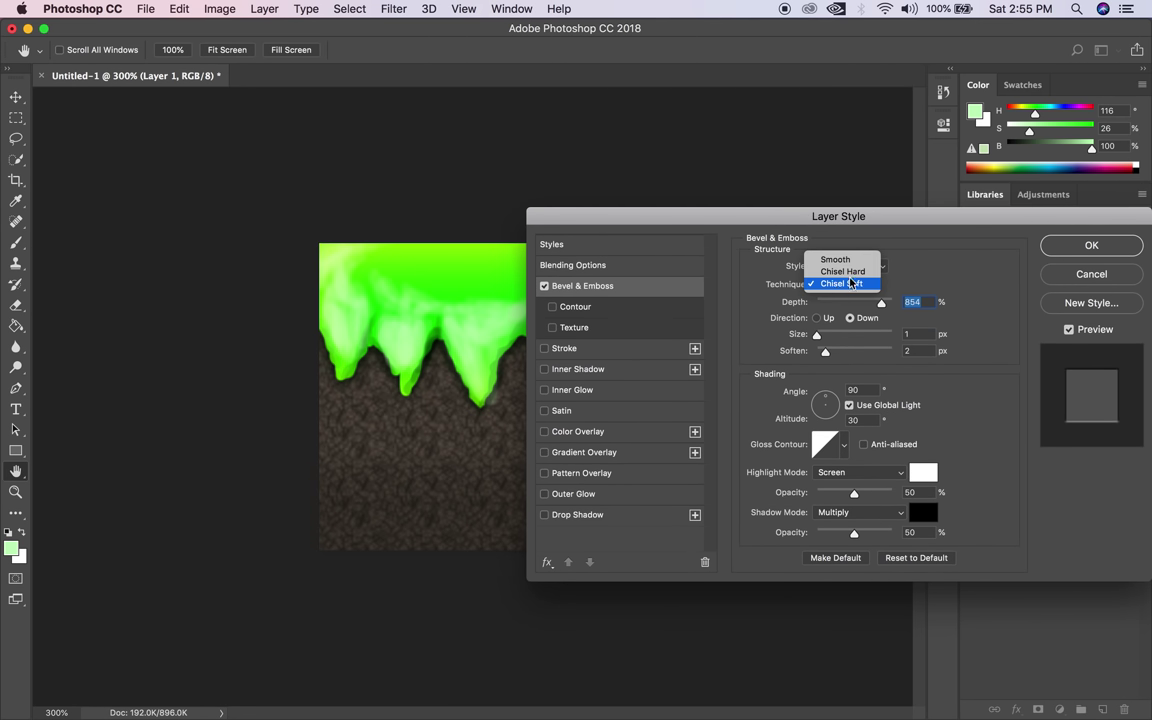
pyautogui.click(853, 257)
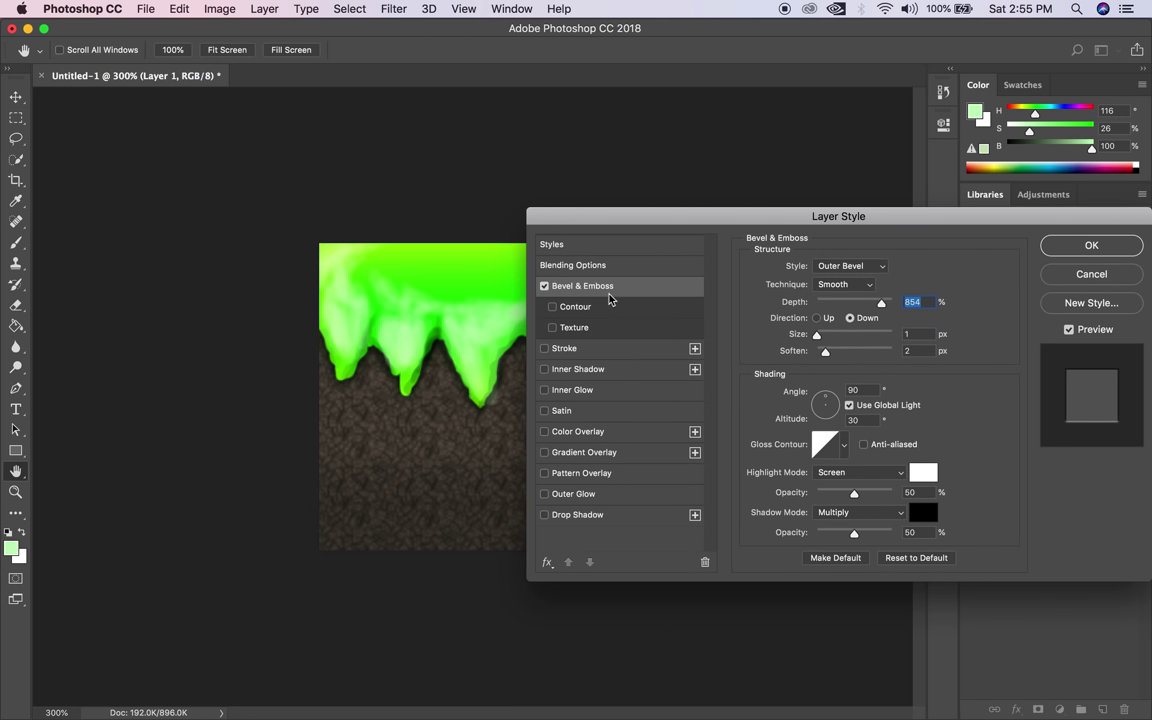
# Change the effect to an upward Inner Bevel with depth 199%, size 8 px and soften 3 px.
pyautogui.click(820, 318)
pyautogui.moveTo(827, 337); pyautogui.dragTo(820, 341)
pyautogui.moveTo(874, 305); pyautogui.dragTo(852, 303)
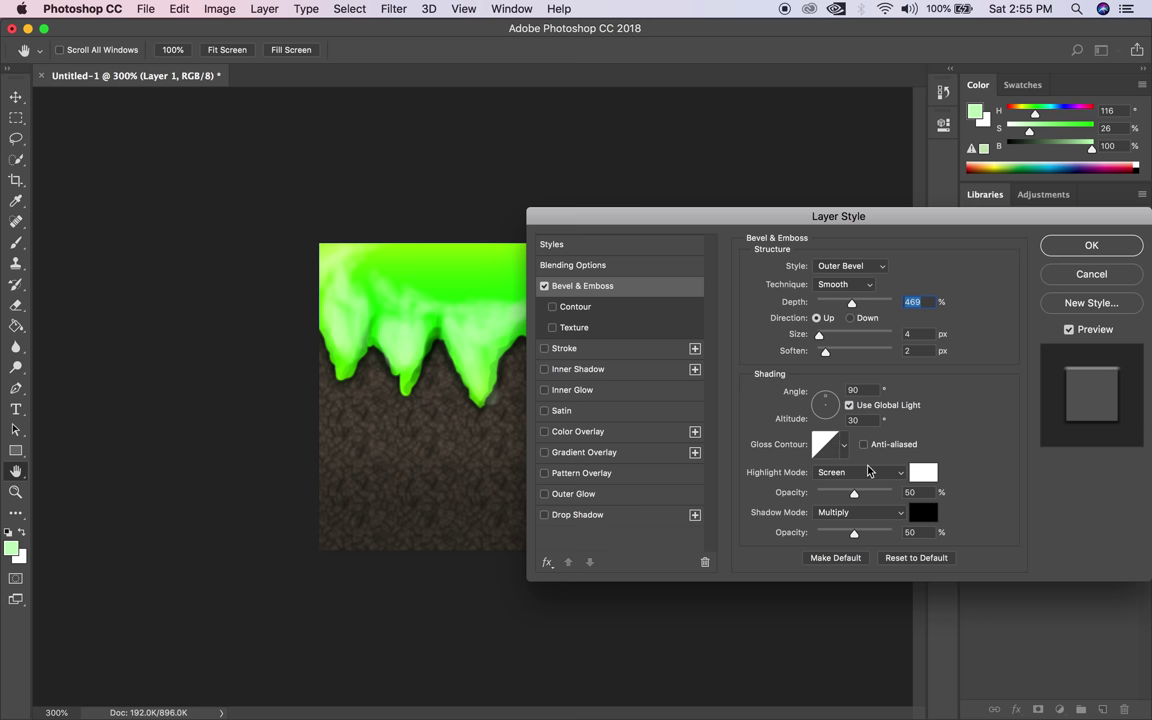
pyautogui.moveTo(825, 352); pyautogui.dragTo(822, 352)
pyautogui.click(848, 266)
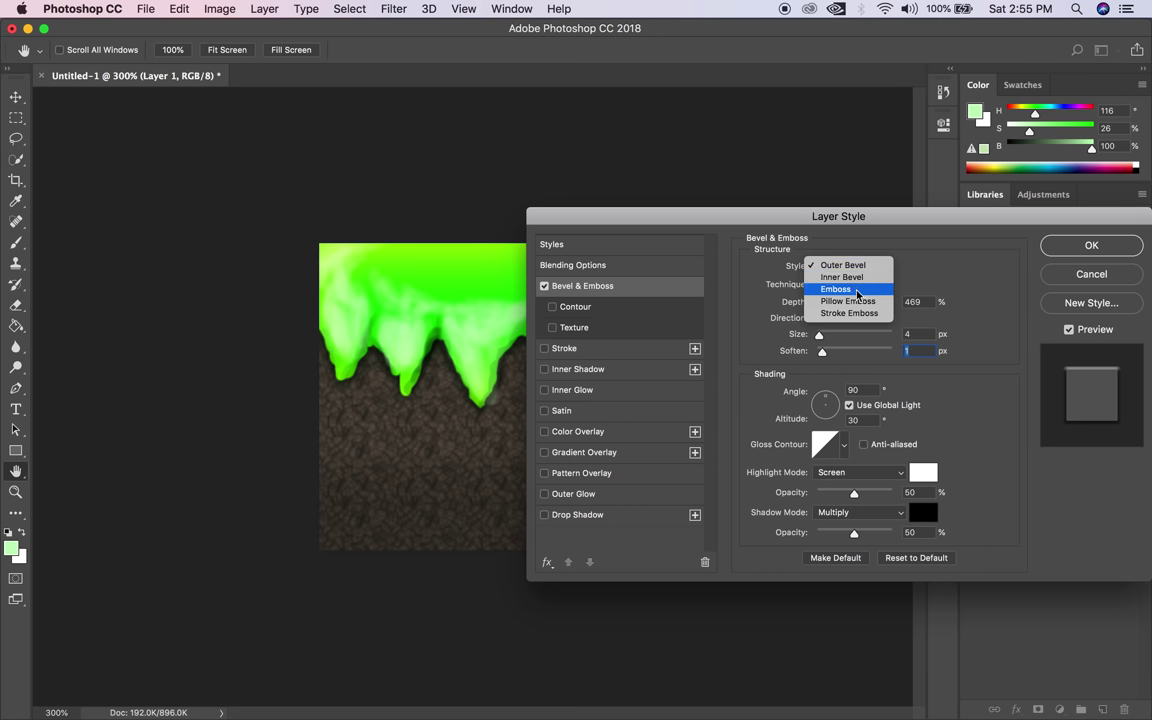
pyautogui.click(842, 277)
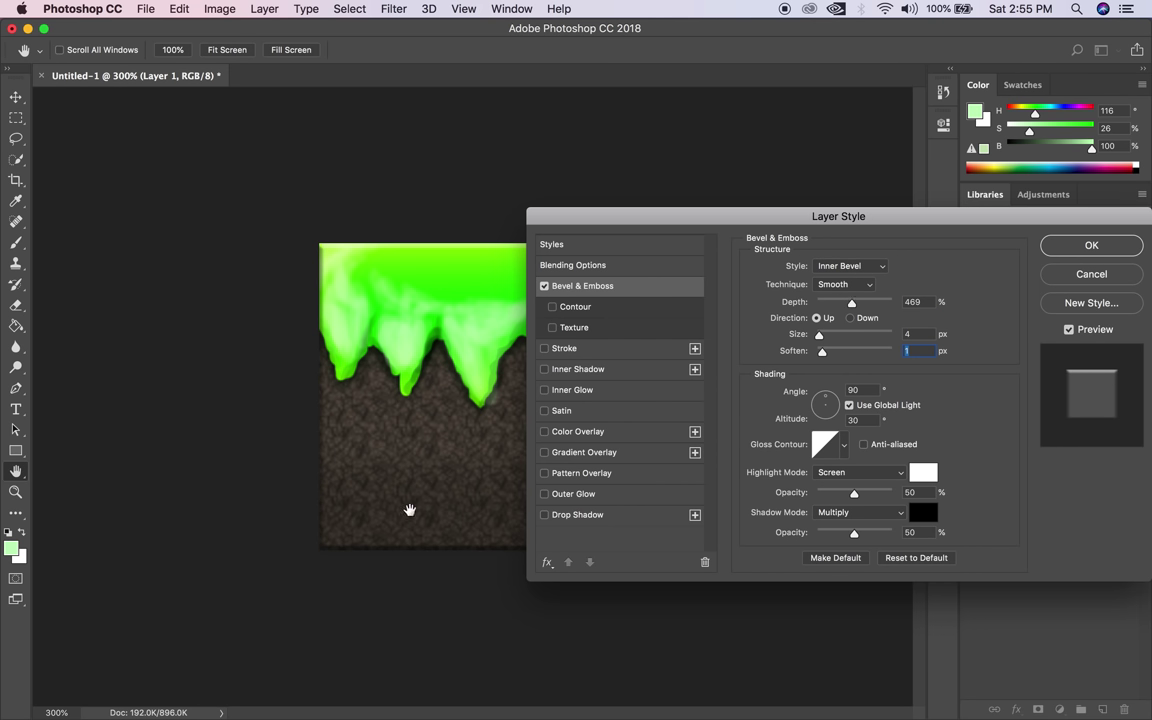
pyautogui.moveTo(819, 335); pyautogui.dragTo(831, 354)
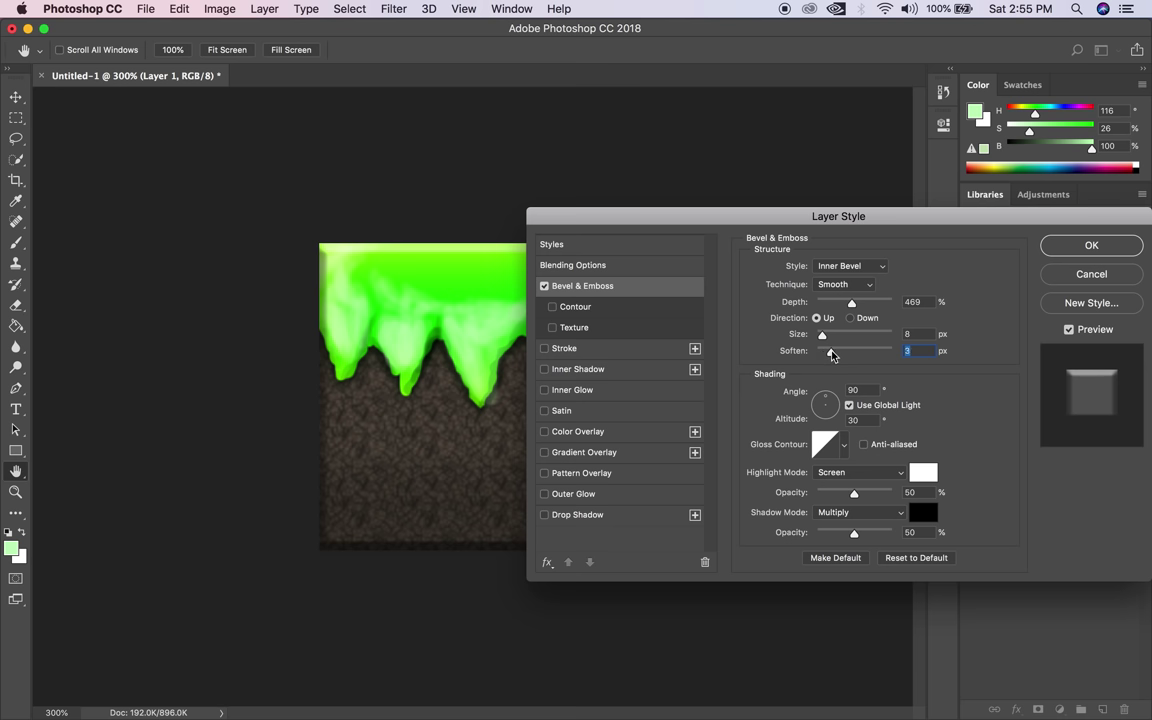
pyautogui.moveTo(852, 302); pyautogui.dragTo(829, 299)
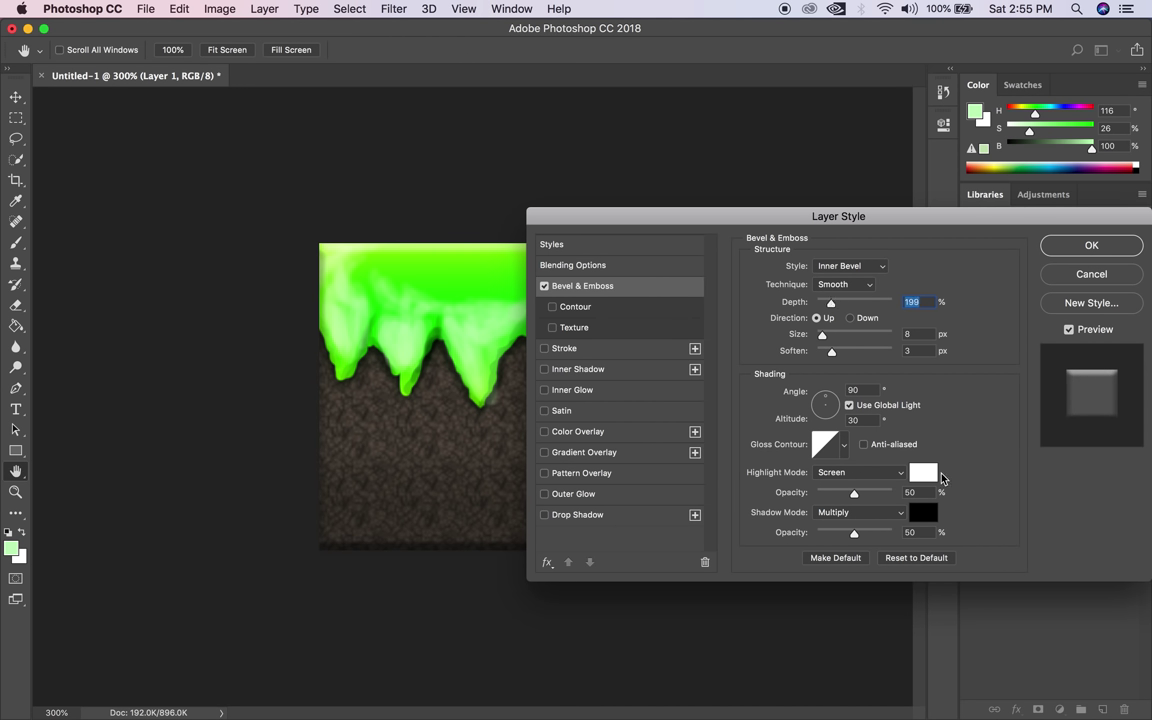
# Set the bevel's highlight colour to a pale green.
pyautogui.click(923, 472)
pyautogui.click(591, 369)
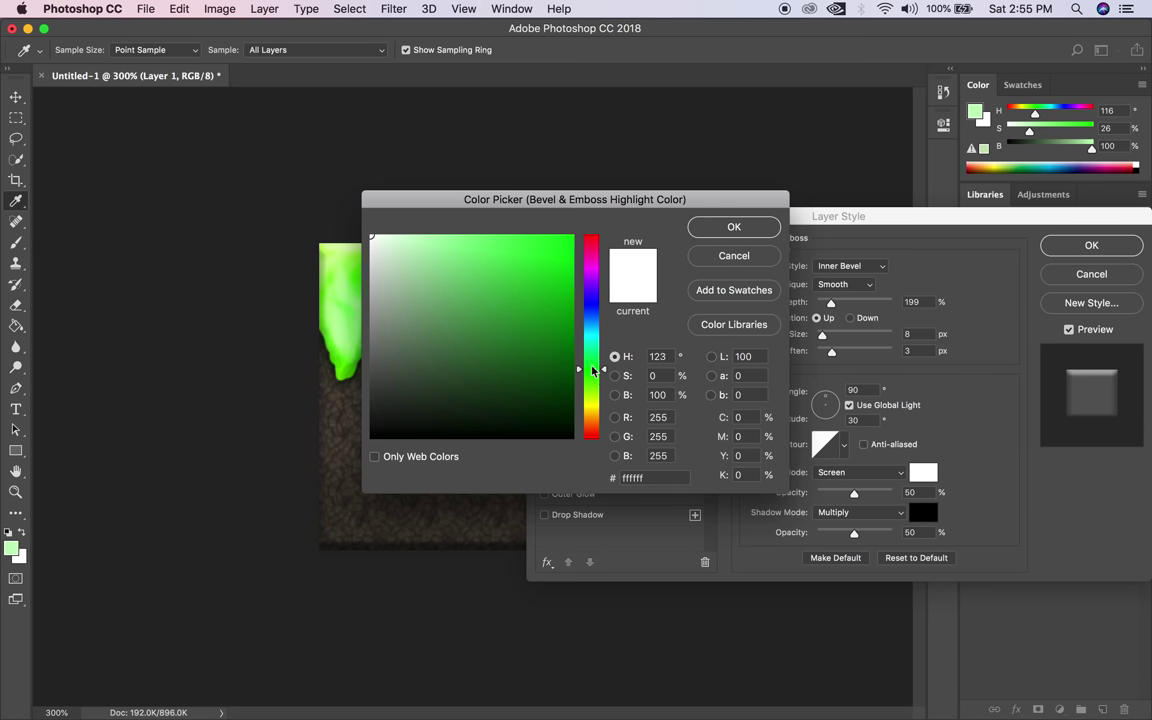
pyautogui.click(550, 261)
pyautogui.click(734, 227)
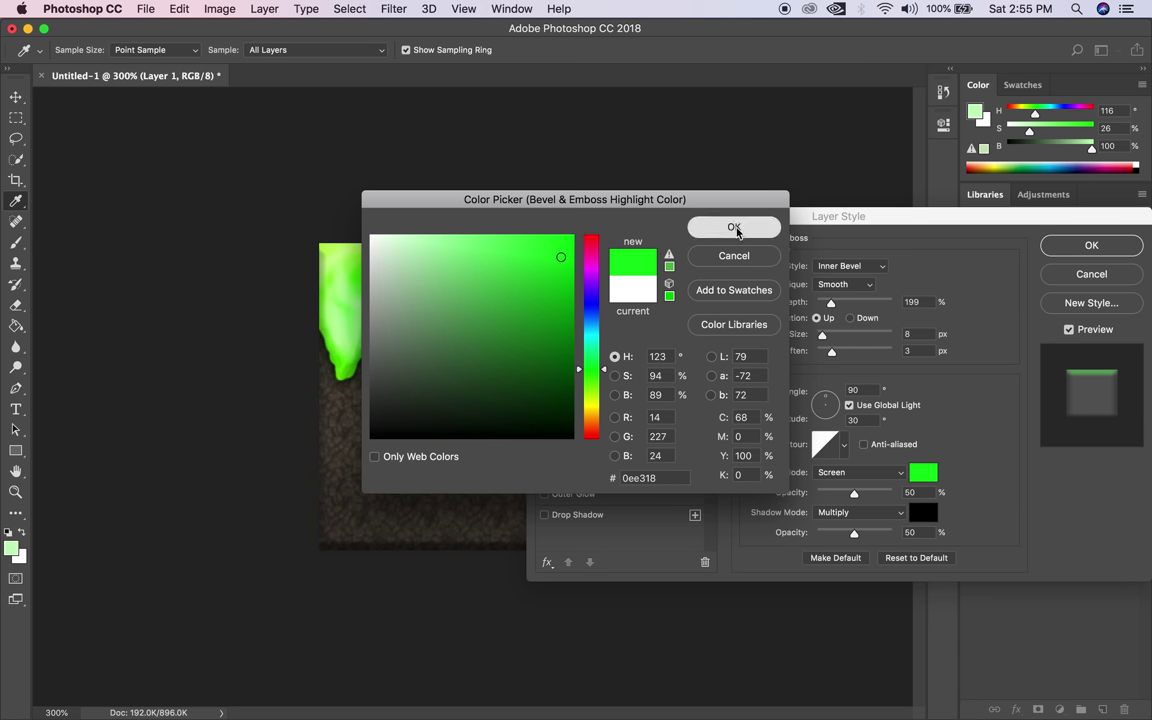
pyautogui.click(921, 478)
pyautogui.click(455, 265)
pyautogui.click(417, 244)
pyautogui.click(734, 227)
# Set the bevel's shadow colour to the dark olive #403f32.
pyautogui.click(923, 512)
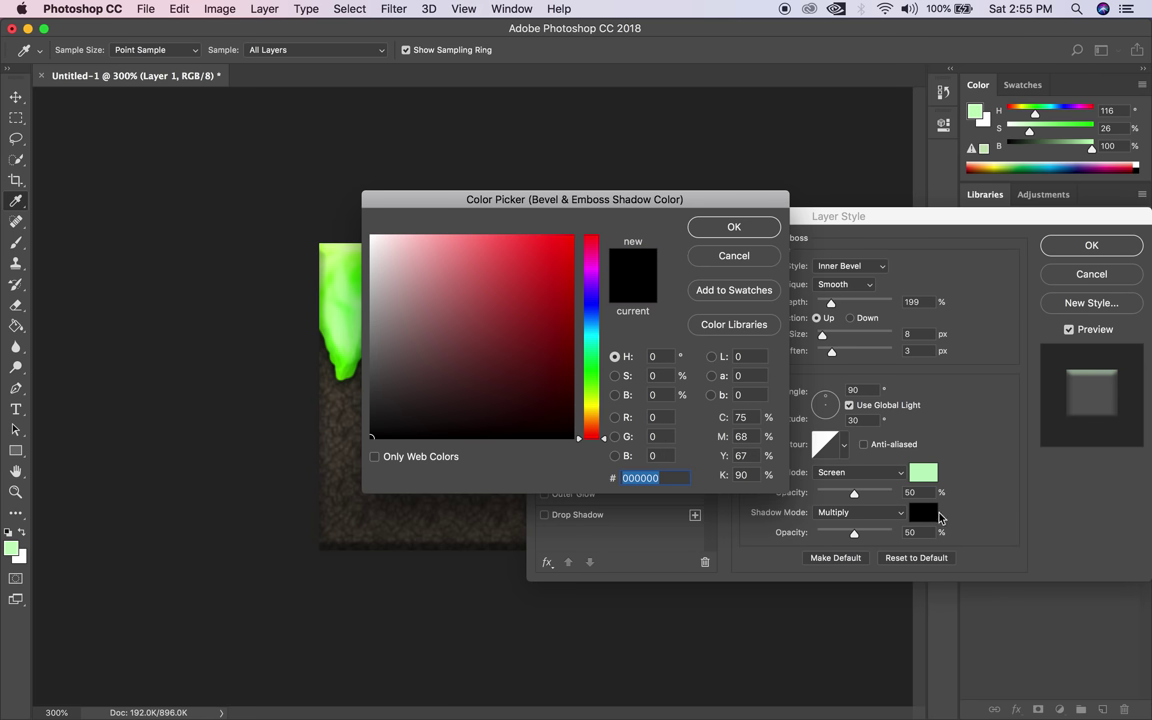
pyautogui.click(422, 376)
pyautogui.click(591, 407)
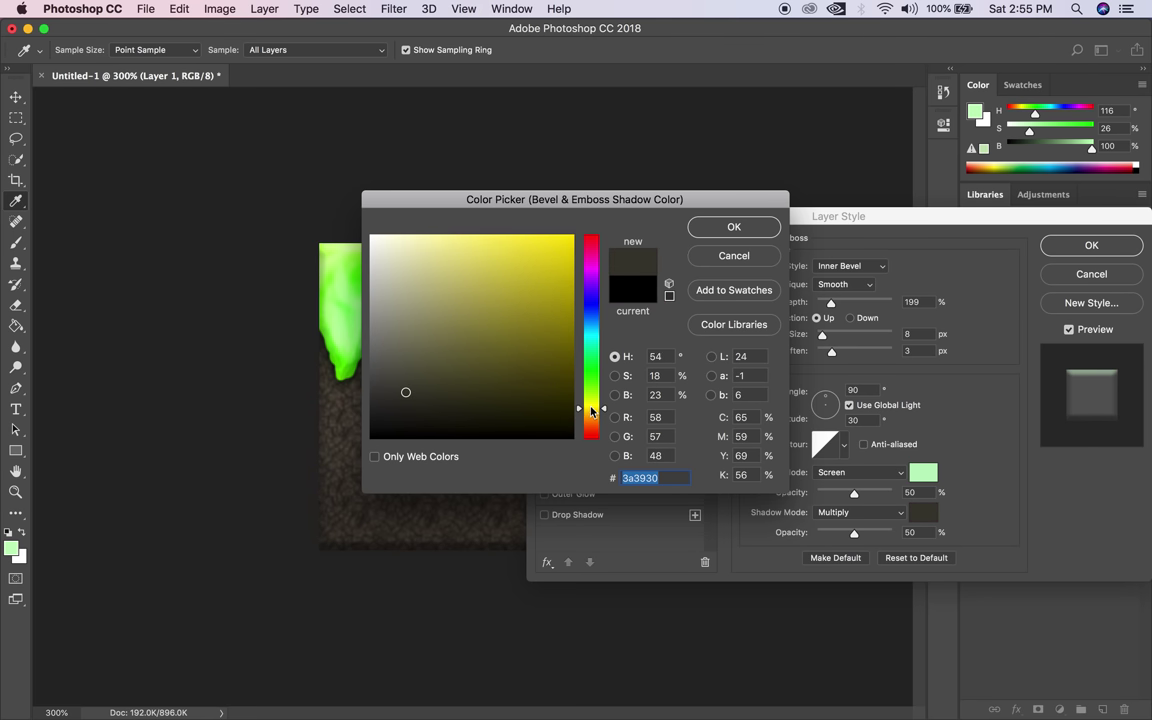
pyautogui.click(501, 404)
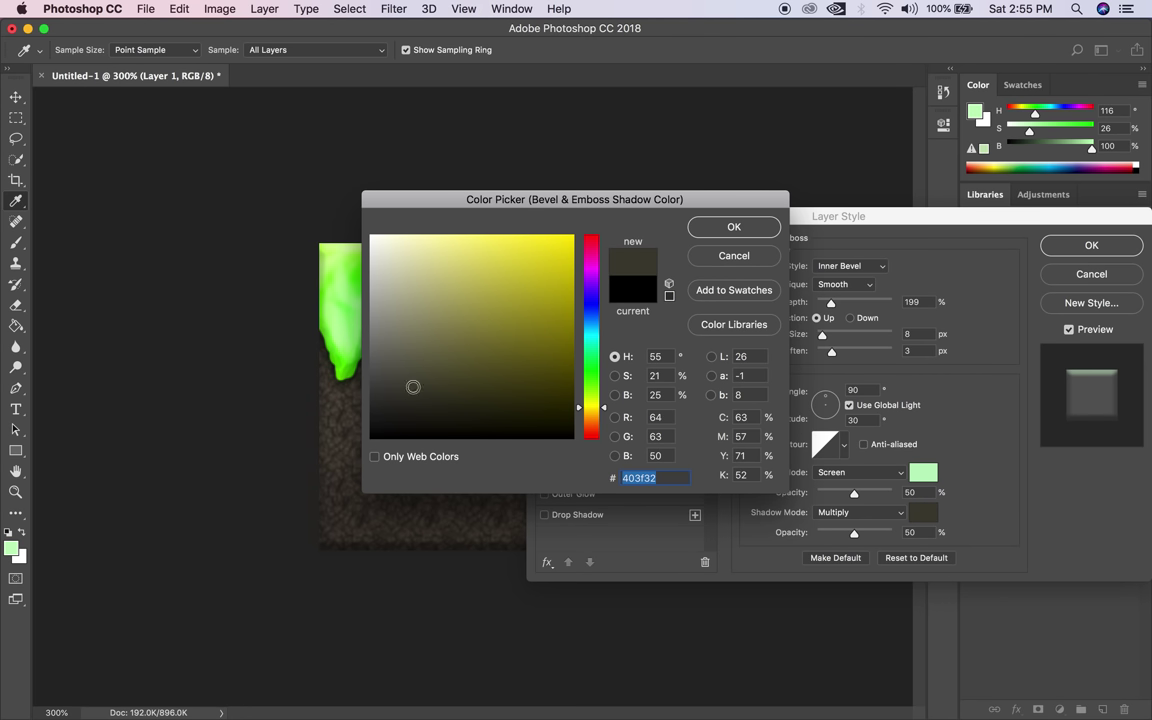
pyautogui.click(734, 227)
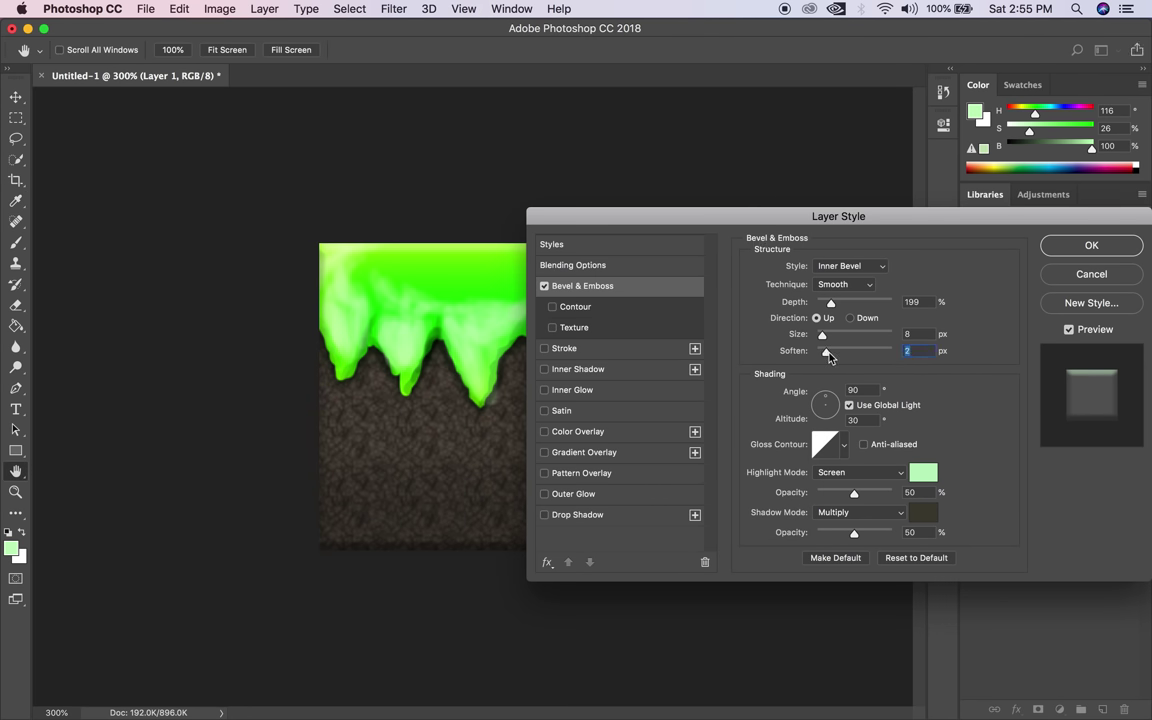
# Apply the bevel as Chisel Hard with depth 303%, size 5 px, soften 2 px, highlight opacity 92% and shadow opacity 100%.
pyautogui.moveTo(828, 335); pyautogui.dragTo(826, 337)
pyautogui.click(843, 284)
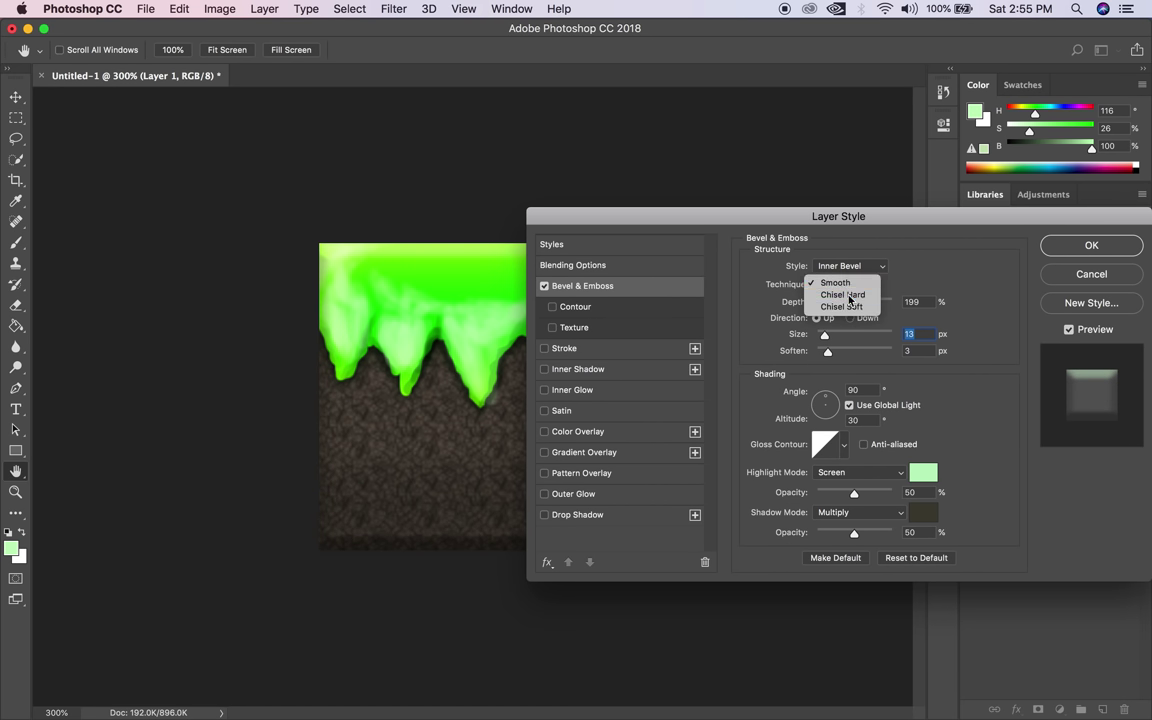
pyautogui.click(845, 298)
pyautogui.moveTo(828, 352); pyautogui.dragTo(839, 303)
pyautogui.moveTo(856, 493); pyautogui.dragTo(893, 534)
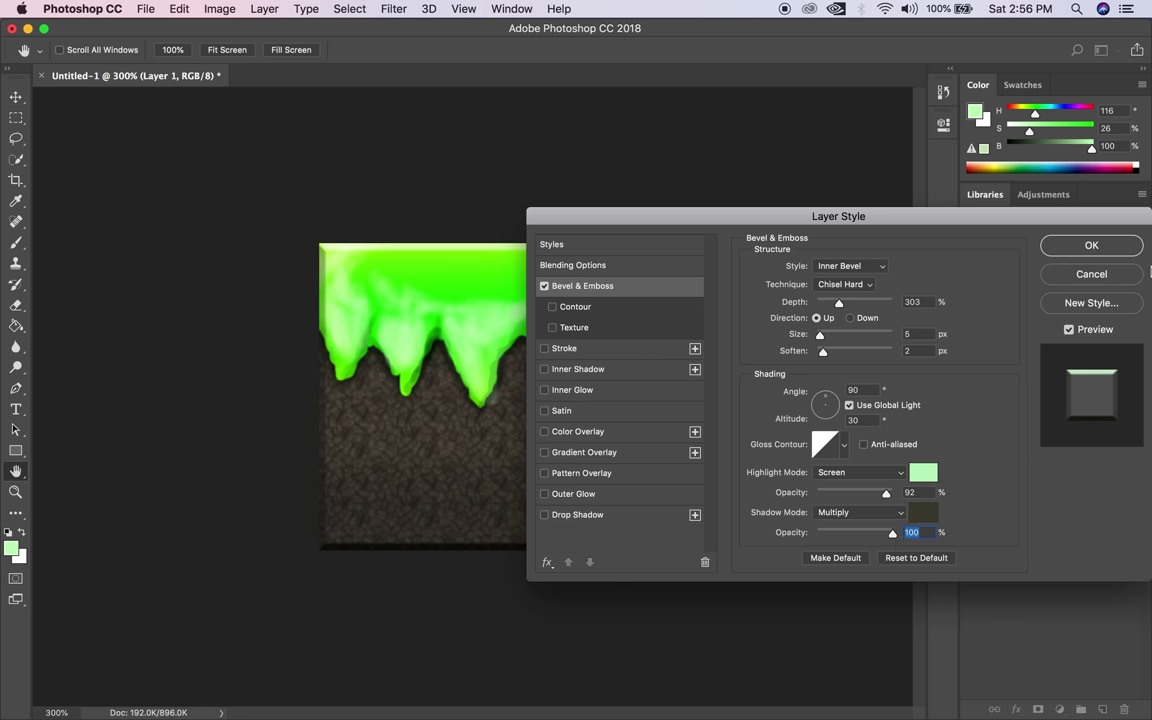
pyautogui.click(1092, 245)
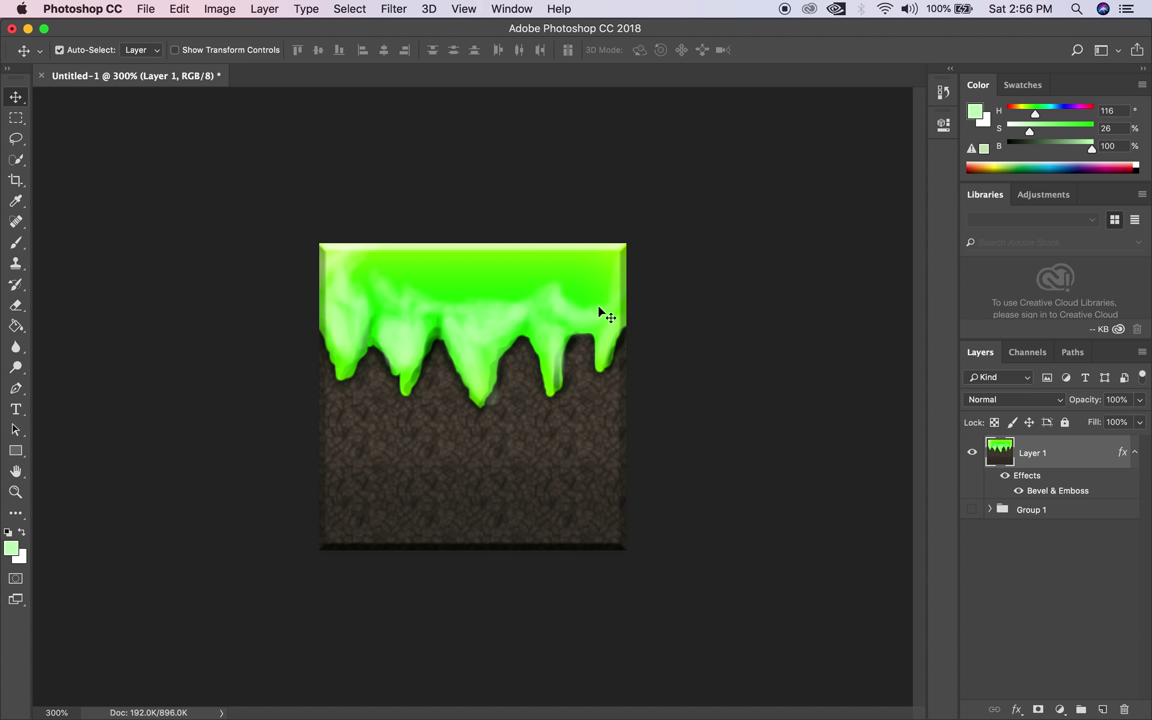
pyautogui.press('z')
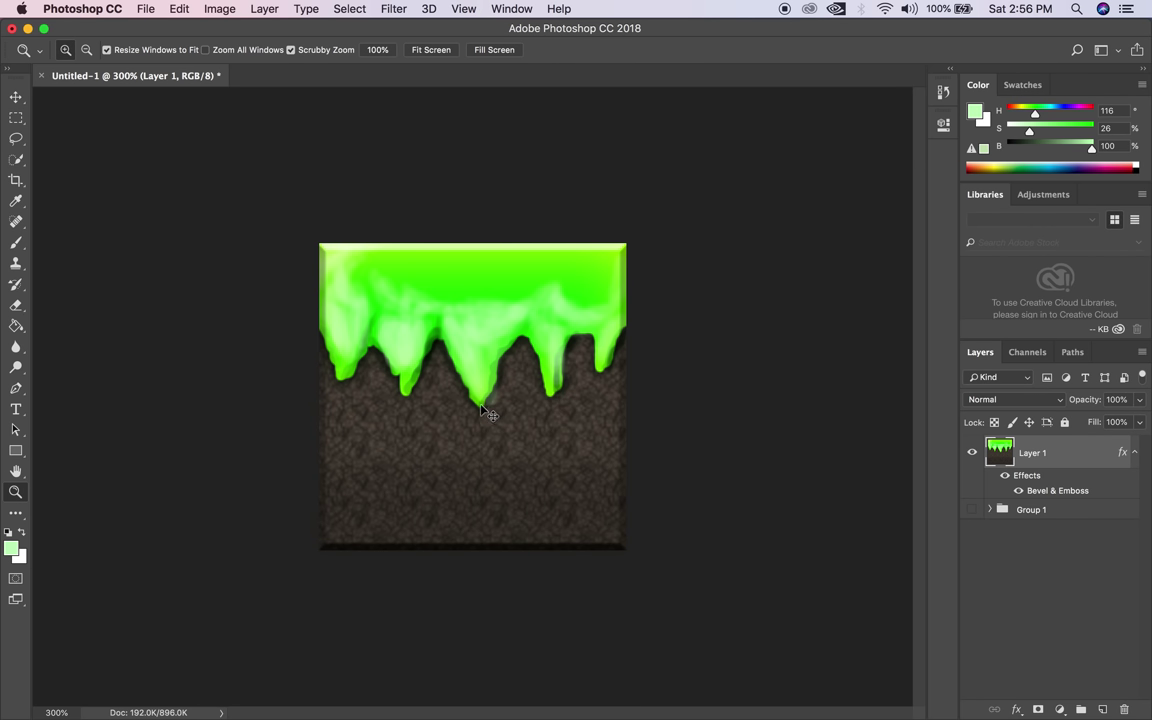
pyautogui.keyDown('alt'); pyautogui.click(482, 410); pyautogui.keyUp('alt')
pyautogui.keyDown('alt'); pyautogui.click(483, 411); pyautogui.keyUp('alt')
pyautogui.click(488, 419)
pyautogui.click(489, 420)
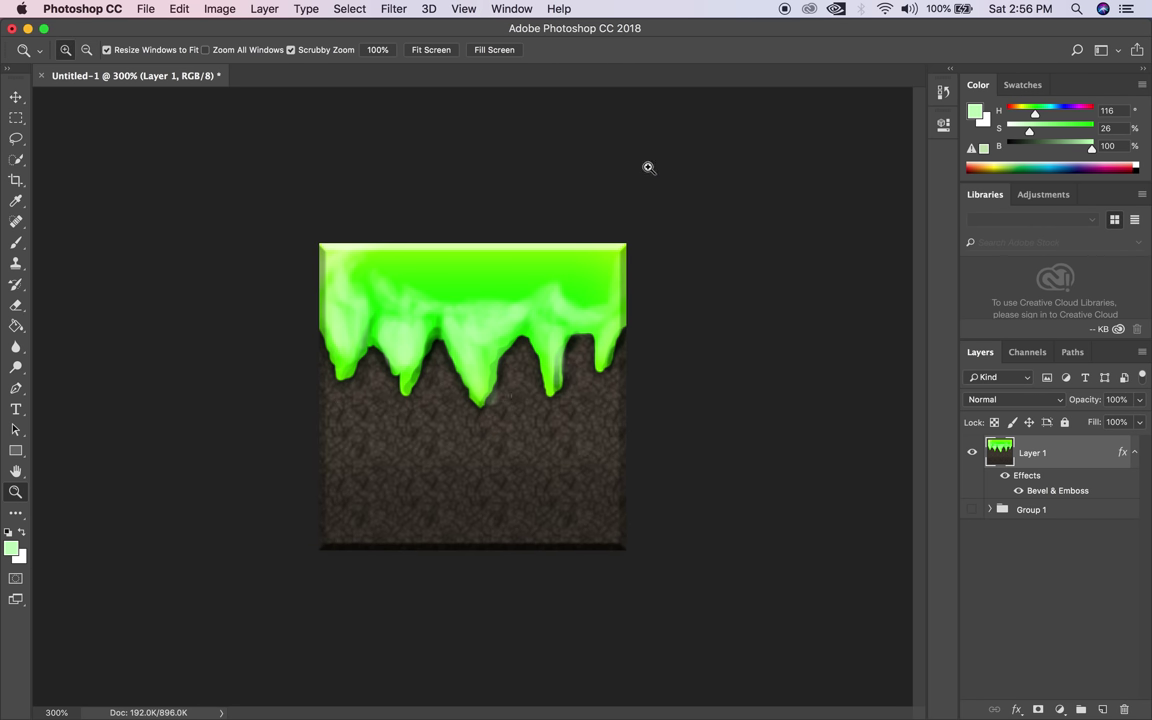
# Create a new blank Letter-size document of 8.5 × 11 inches and return to the tile document.
pyautogui.click(146, 10)
pyautogui.click(150, 28)
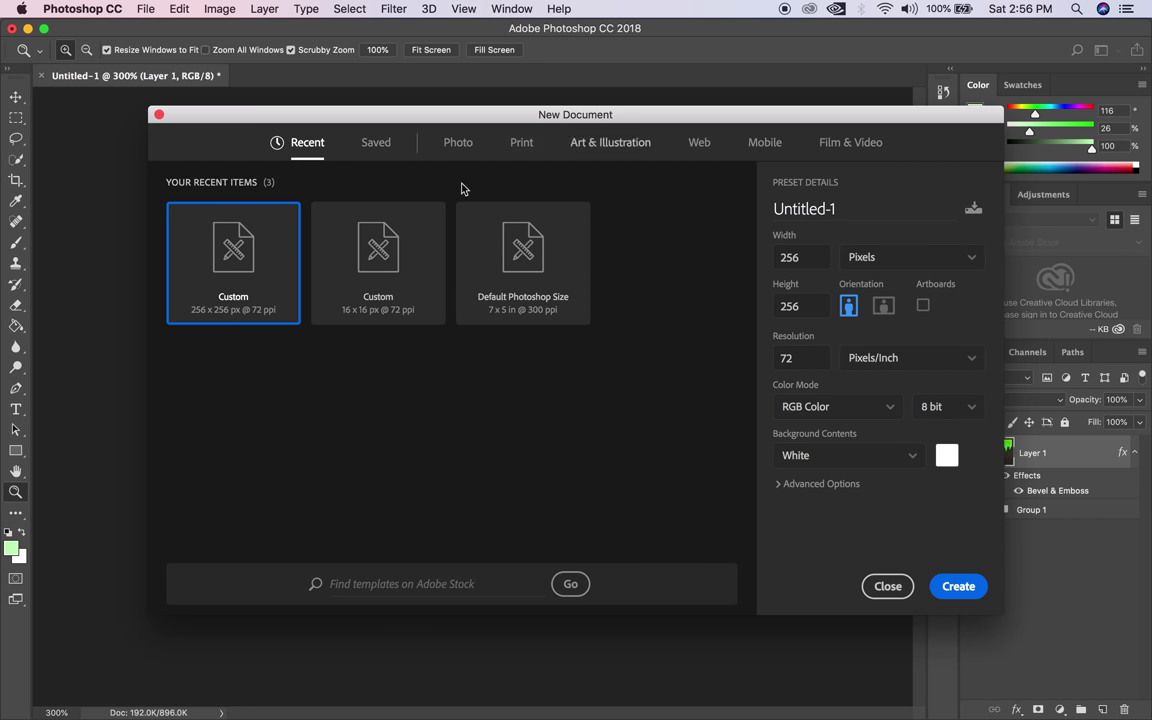
pyautogui.click(521, 143)
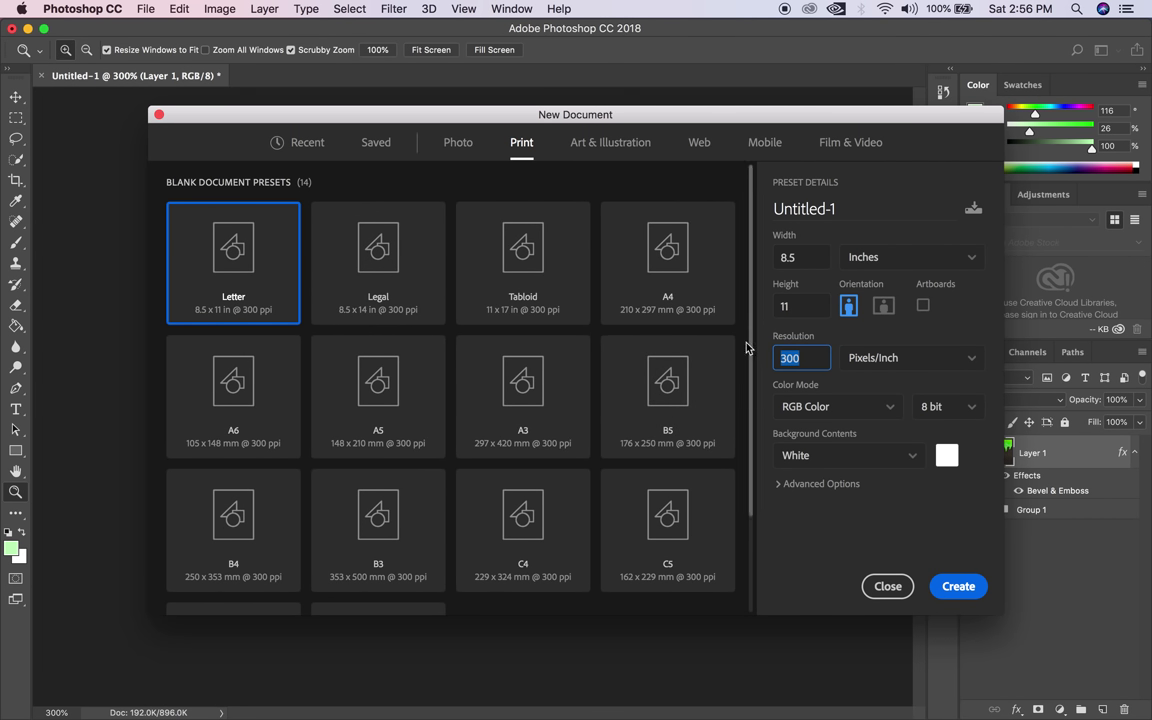
pyautogui.click(958, 587)
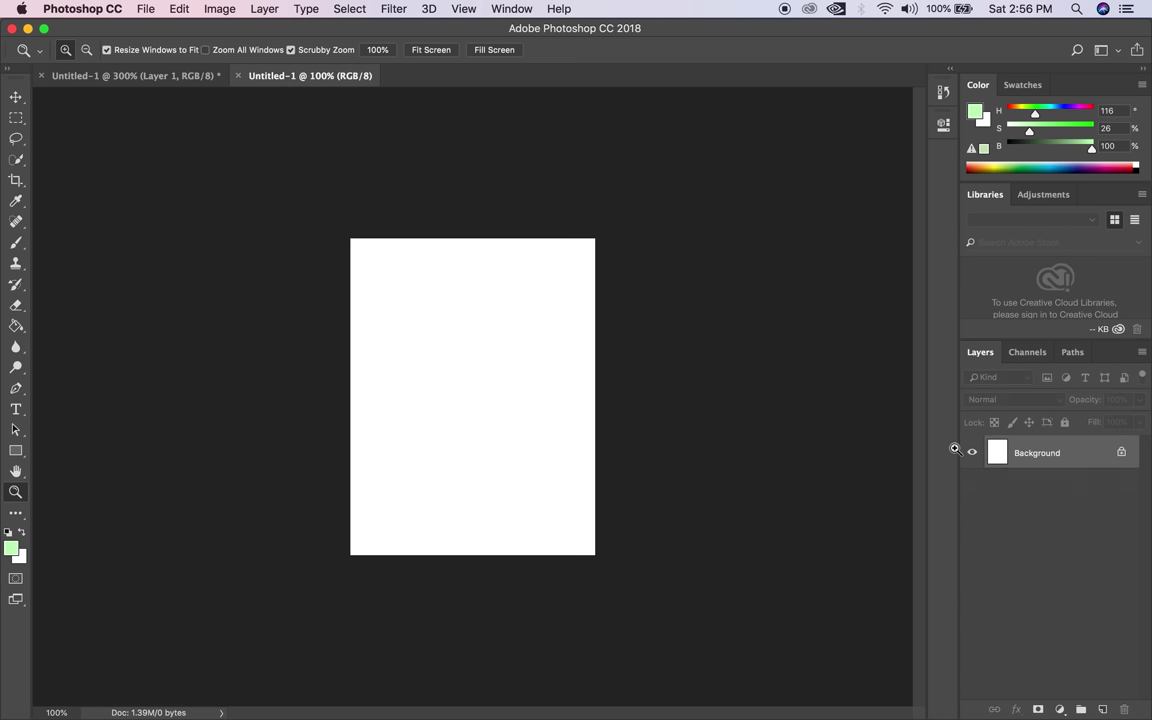
pyautogui.click(150, 75)
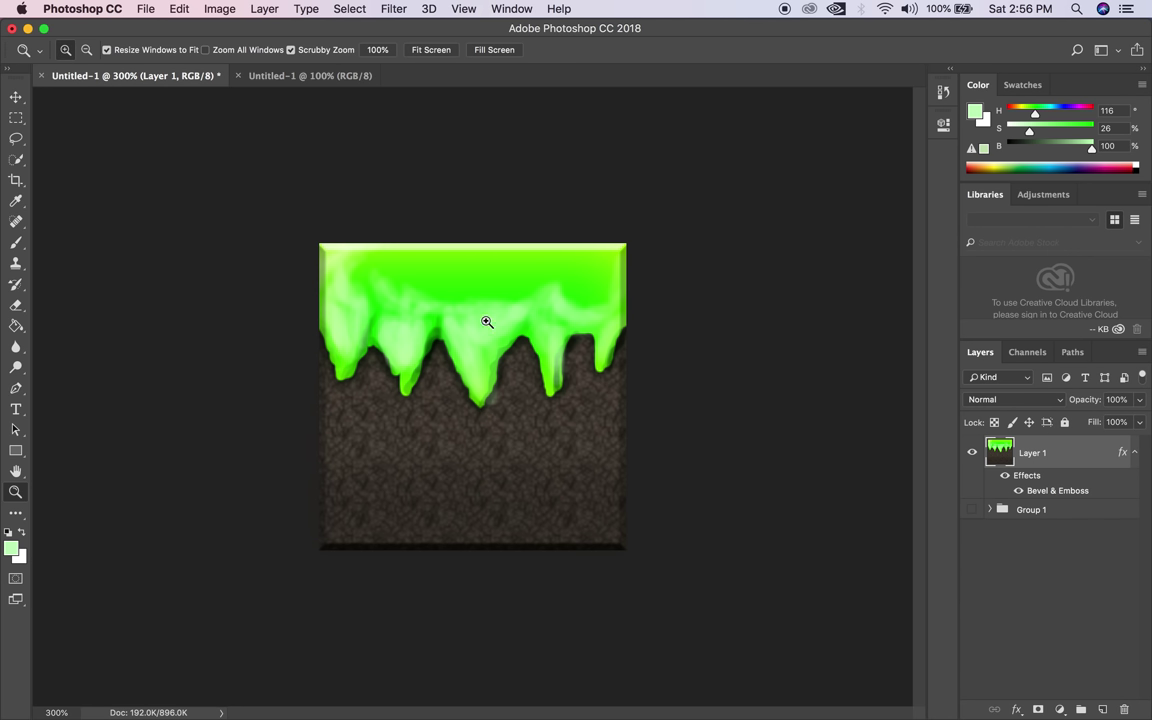
# Undock the blank Letter-size document into a floating window over the tile document.
pyautogui.moveTo(515, 345); pyautogui.dragTo(519, 378)
pyautogui.press('super+z')
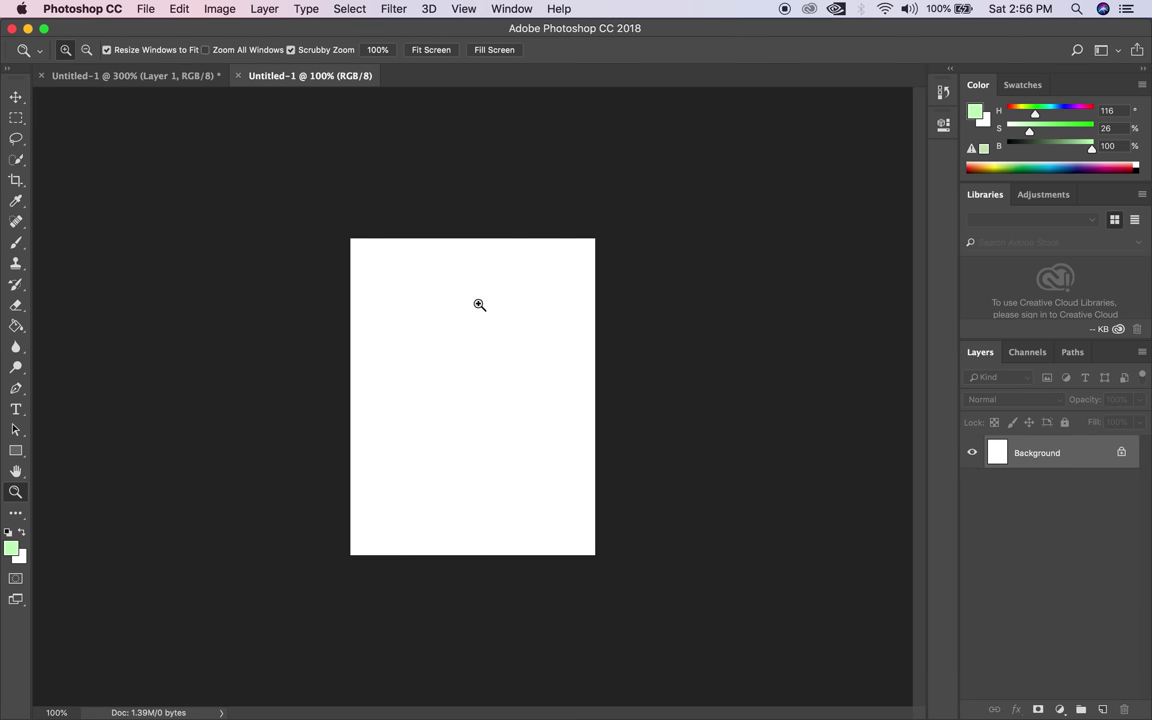
pyautogui.moveTo(280, 86); pyautogui.dragTo(462, 82)
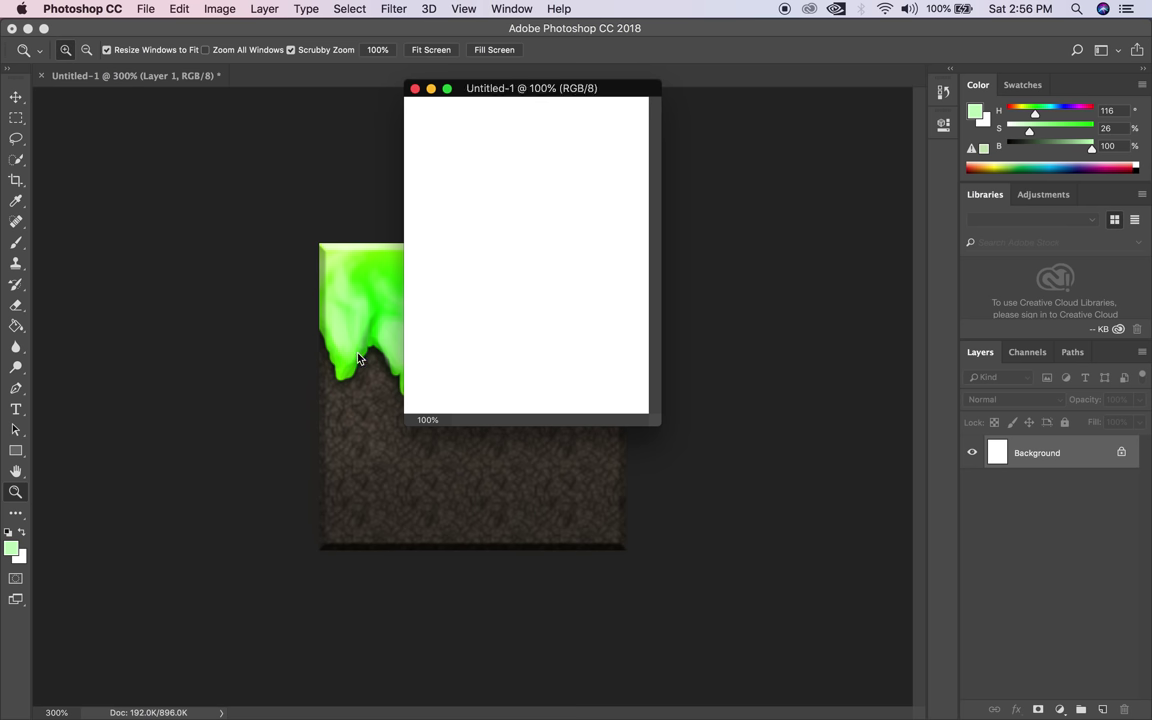
# Load the tile layer's outline as a selection and try to copy the tile into the floating blank document.
pyautogui.press('v')
pyautogui.click(545, 437)
pyautogui.keyDown('super'); pyautogui.click(1007, 462); pyautogui.keyUp('super')
pyautogui.moveTo(1007, 462); pyautogui.dragTo(408, 212)
pyautogui.click(621, 239)
# Dock the floating blank document beside the tile document again and restore the application window to full size.
pyautogui.moveTo(176, 27); pyautogui.dragTo(205, 138)
pyautogui.moveTo(440, 80); pyautogui.dragTo(340, 160)
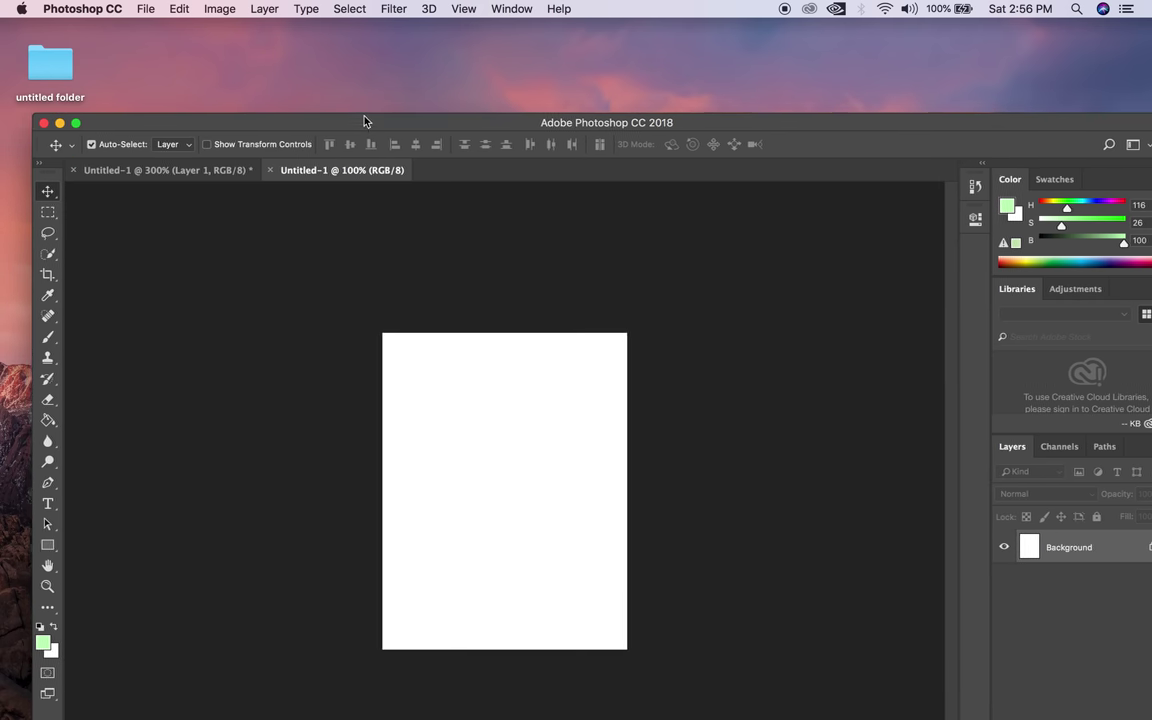
pyautogui.doubleClick(364, 133)
# Copy the selected tile into the blank Letter-size document and place it near the left edge at about mid-height.
pyautogui.click(155, 72)
pyautogui.moveTo(506, 373); pyautogui.dragTo(310, 83)
pyautogui.moveTo(417, 339); pyautogui.dragTo(401, 383)
# Scale the copied tile proportionally about its centre to about 41% of its size.
pyautogui.press('super+t')
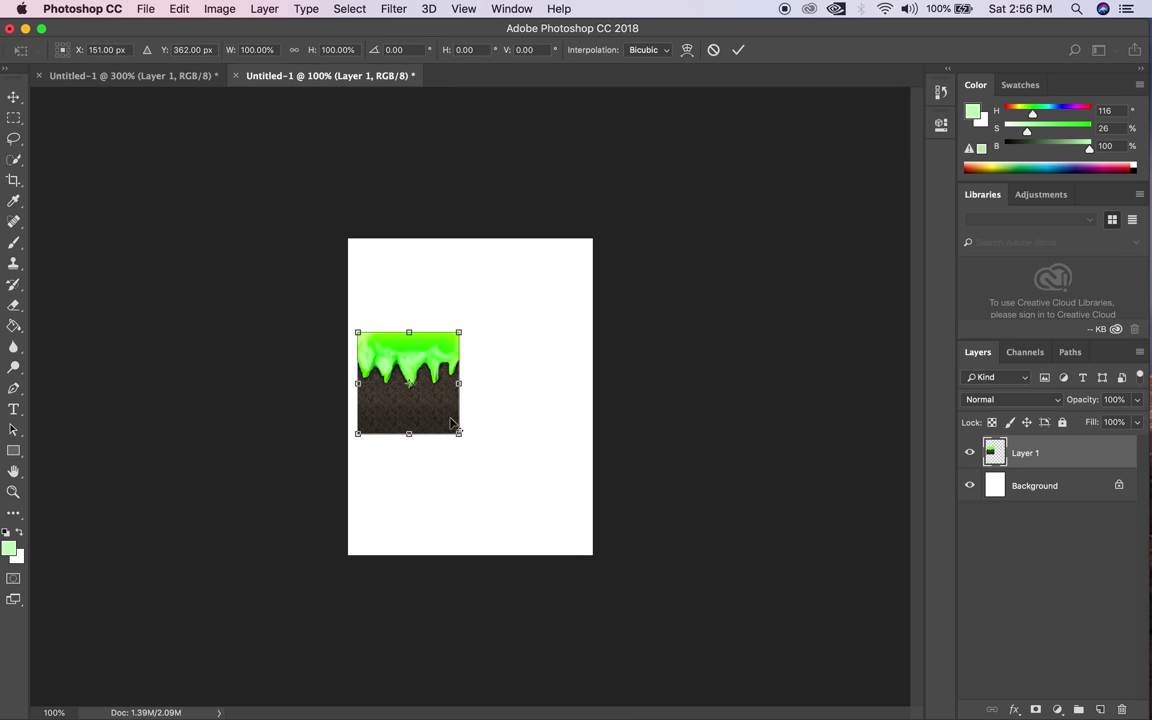
pyautogui.click(184, 8)
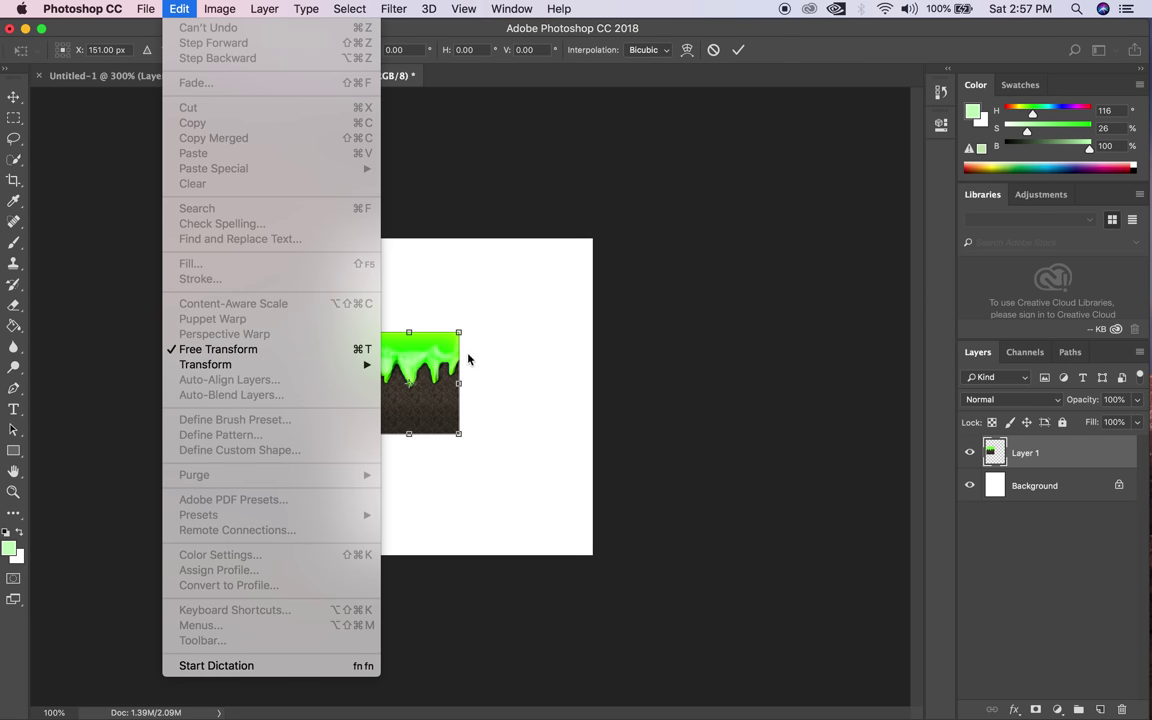
pyautogui.click(464, 390)
pyautogui.moveTo(461, 437); pyautogui.dragTo(424, 411)
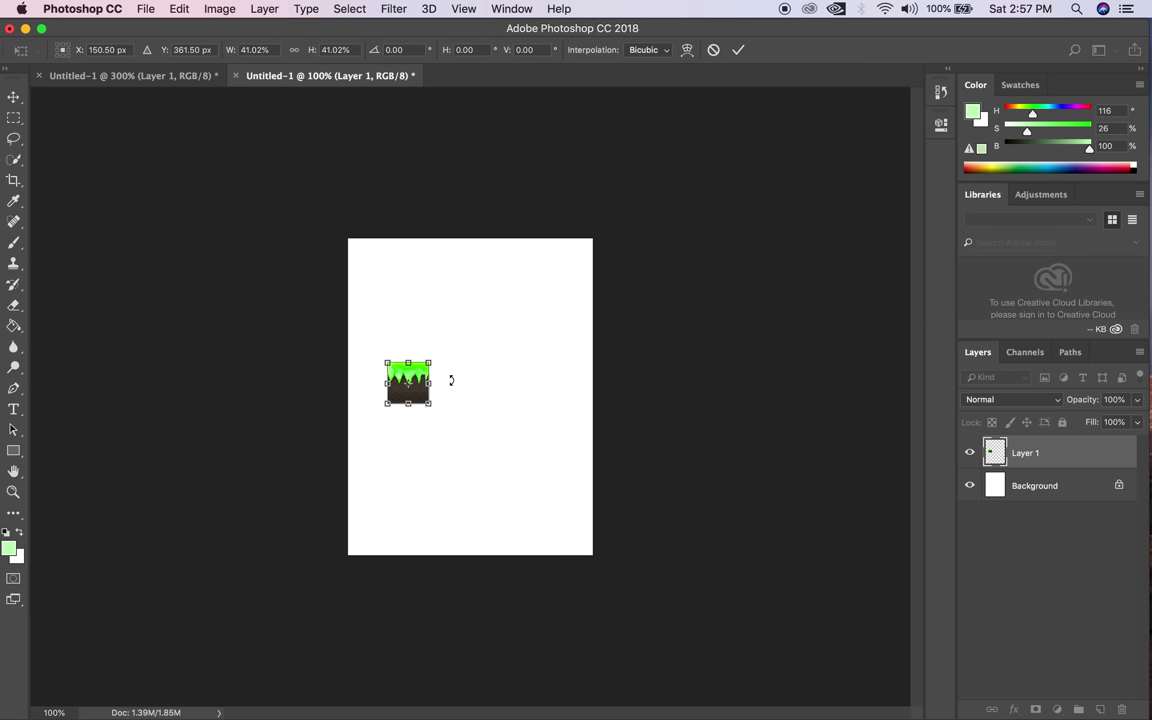
pyautogui.press('Return')
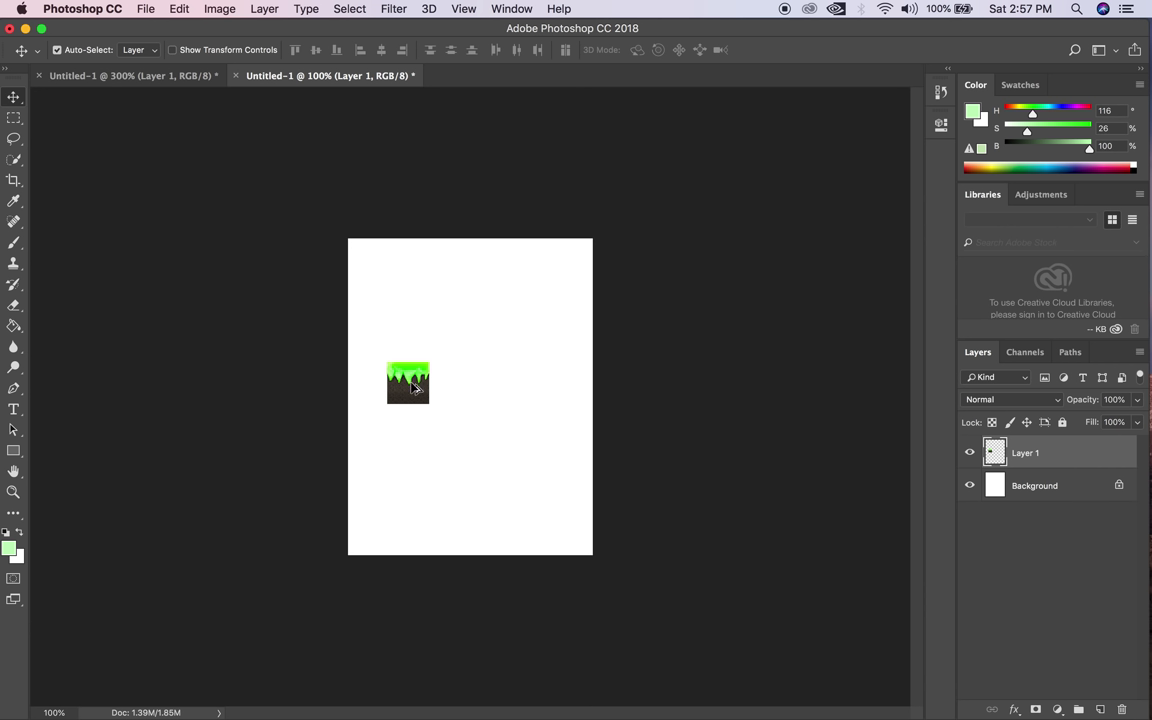
# Duplicate the scaled tile three times to form a horizontal row of four and hide the Background layer.
pyautogui.keyDown('alt'); pyautogui.moveTo(417, 393); pyautogui.dragTo(537, 395); pyautogui.keyUp('alt')
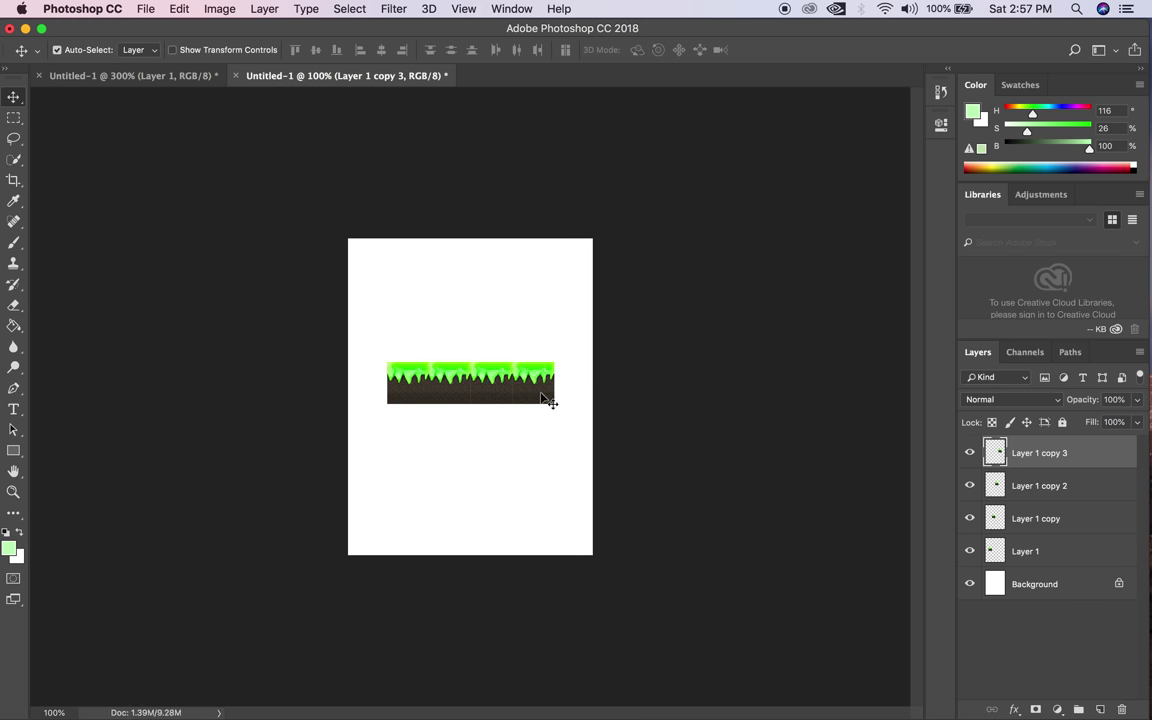
pyautogui.press('z')
pyautogui.click(502, 405)
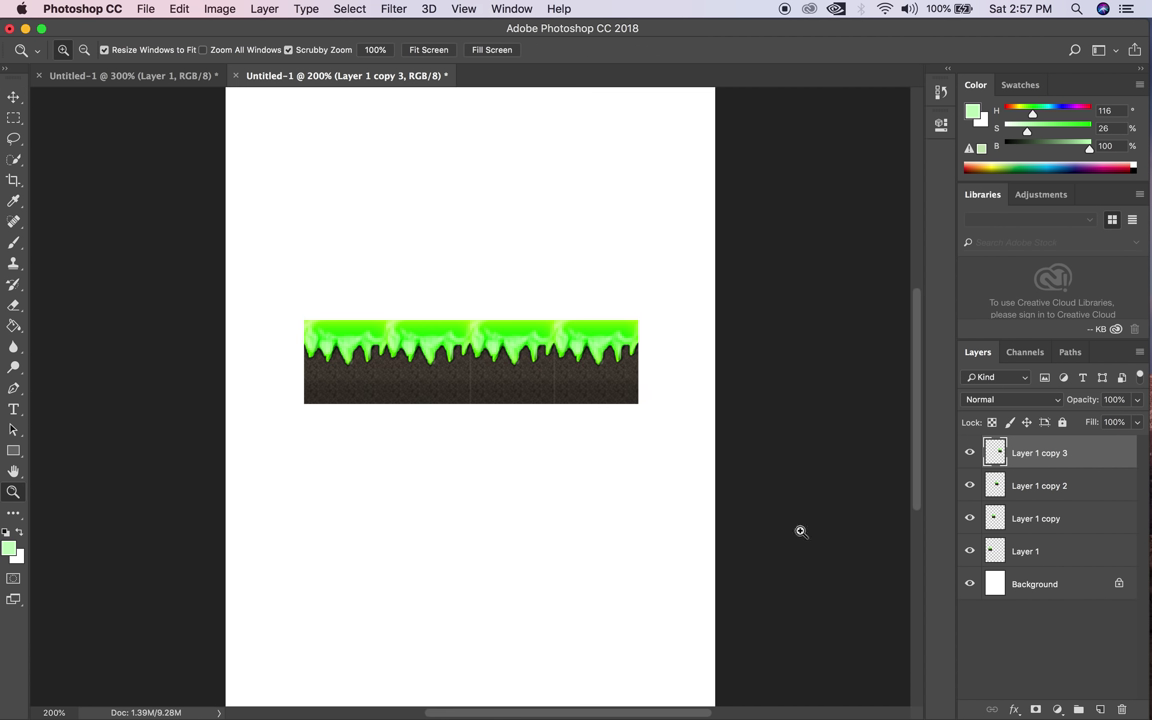
pyautogui.click(970, 585)
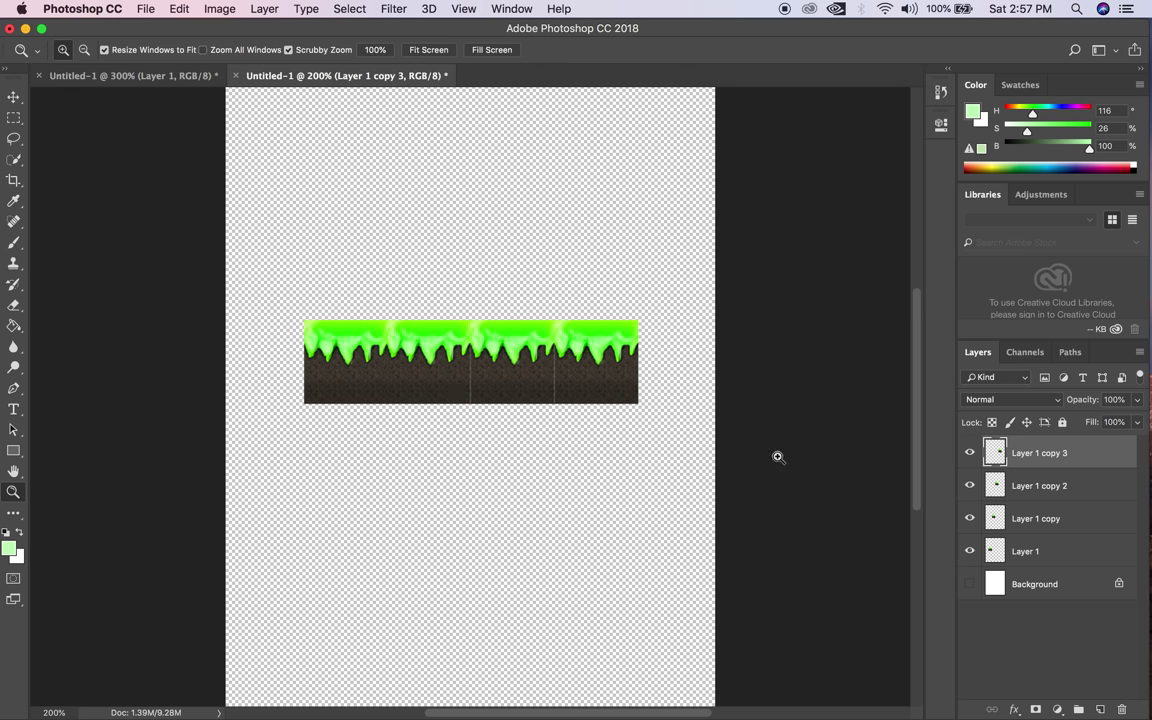
# Nudge the third and fourth tiles to the left to close the thin gaps between the tiles in the row.
pyautogui.press('v')
pyautogui.moveTo(625, 407); pyautogui.dragTo(622, 411)
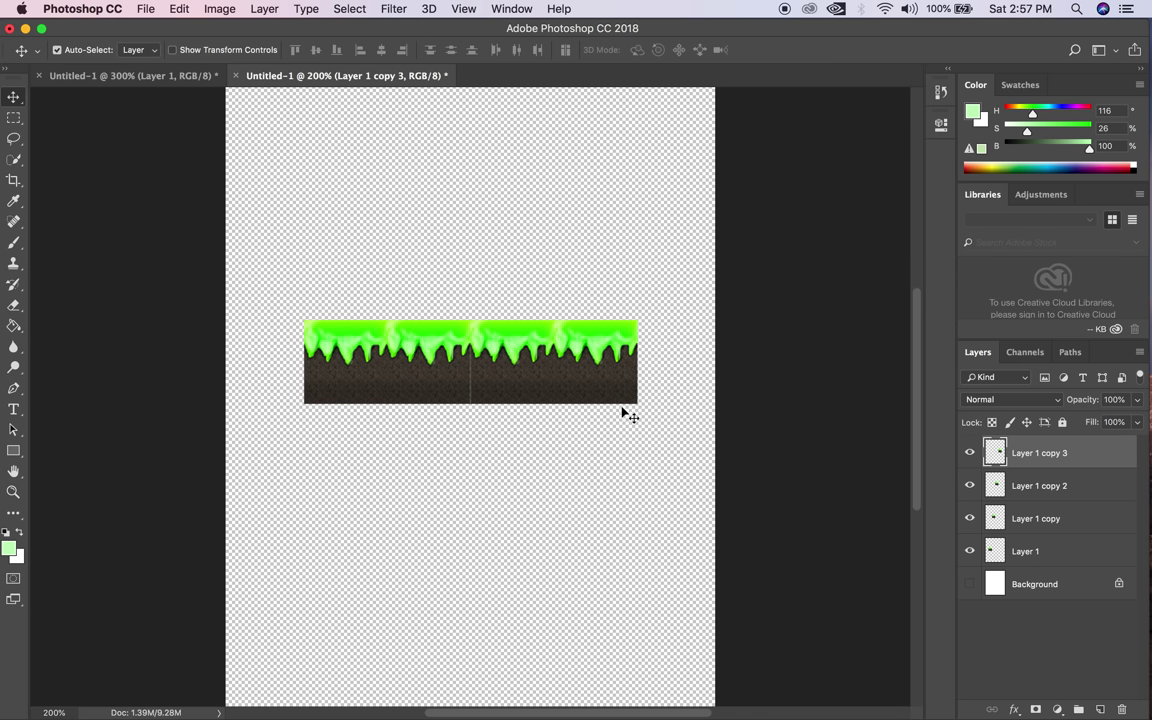
pyautogui.click(999, 486)
pyautogui.moveTo(540, 322); pyautogui.dragTo(538, 325)
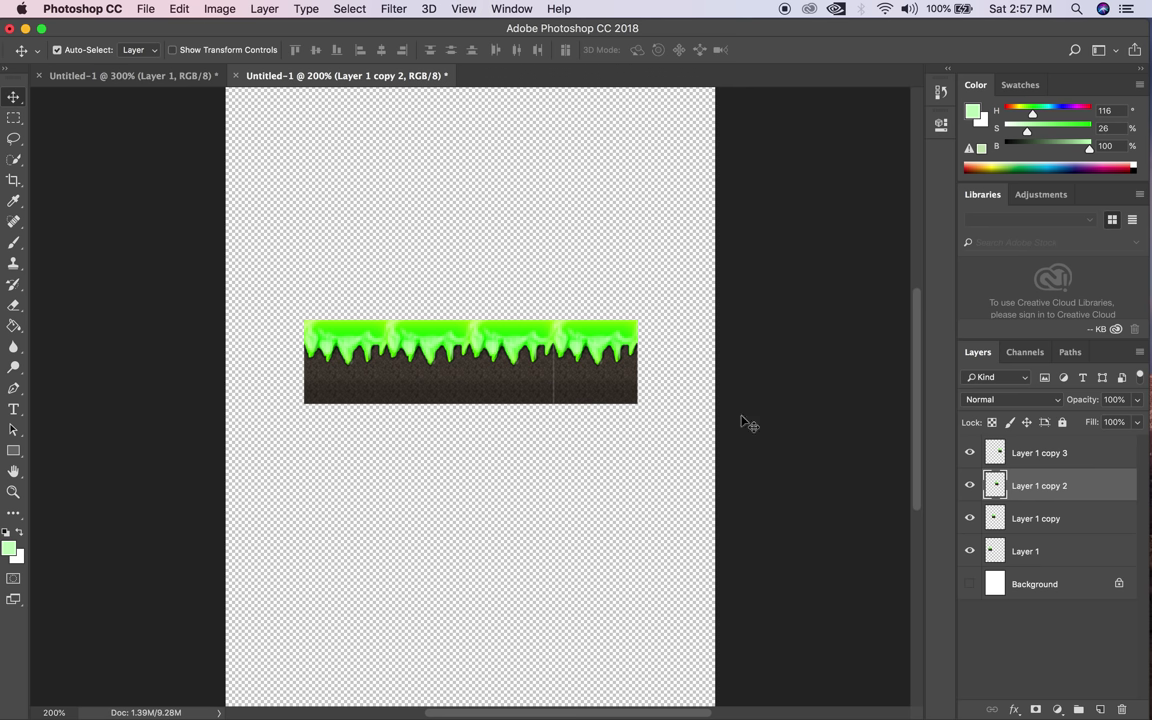
pyautogui.click(1052, 456)
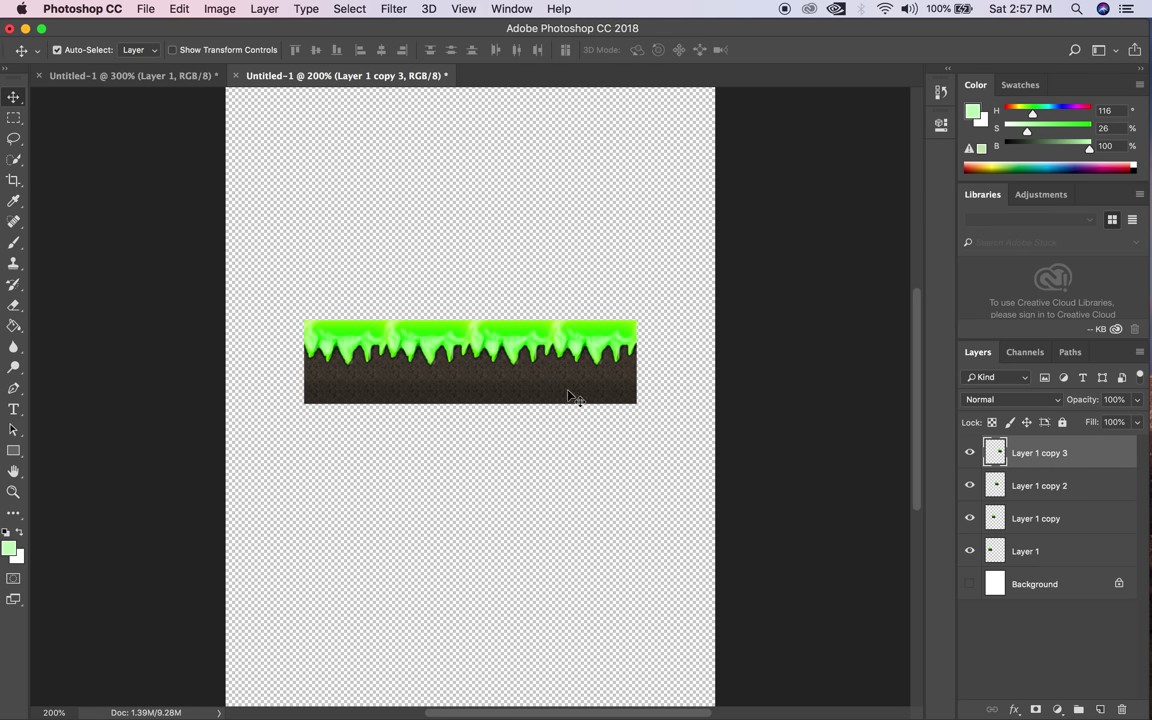
# Close the tile-row test document without saving it.
pyautogui.press('z')
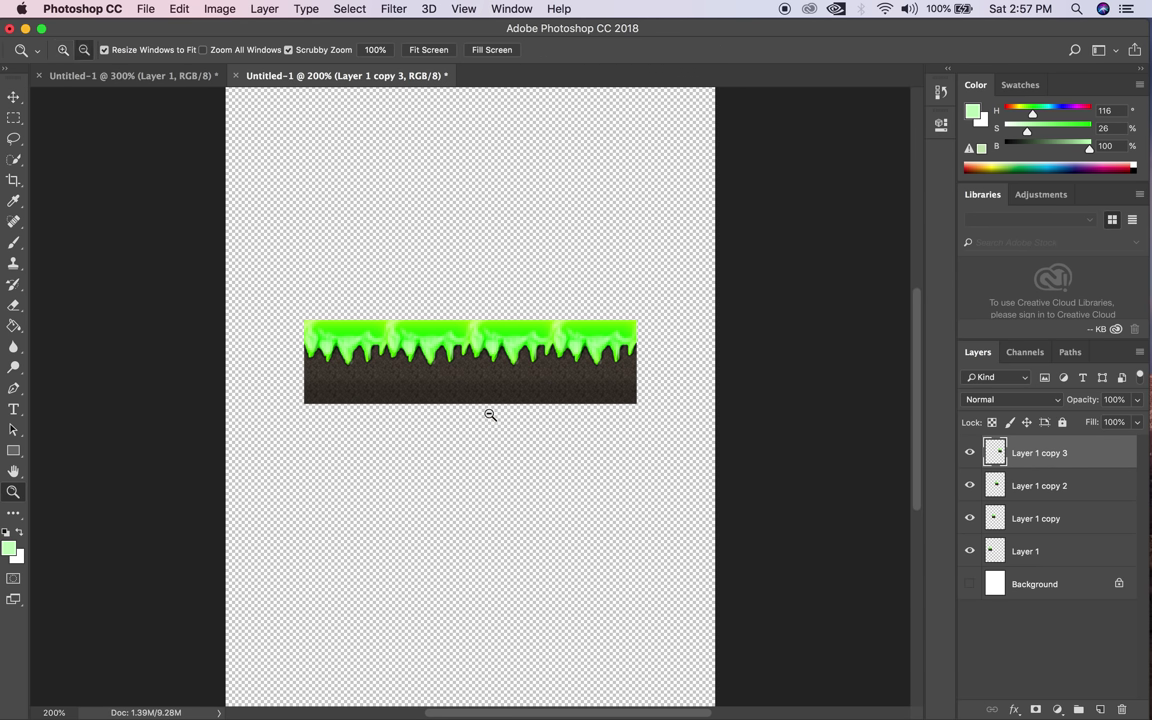
pyautogui.keyDown('alt'); pyautogui.click(491, 412); pyautogui.keyUp('alt')
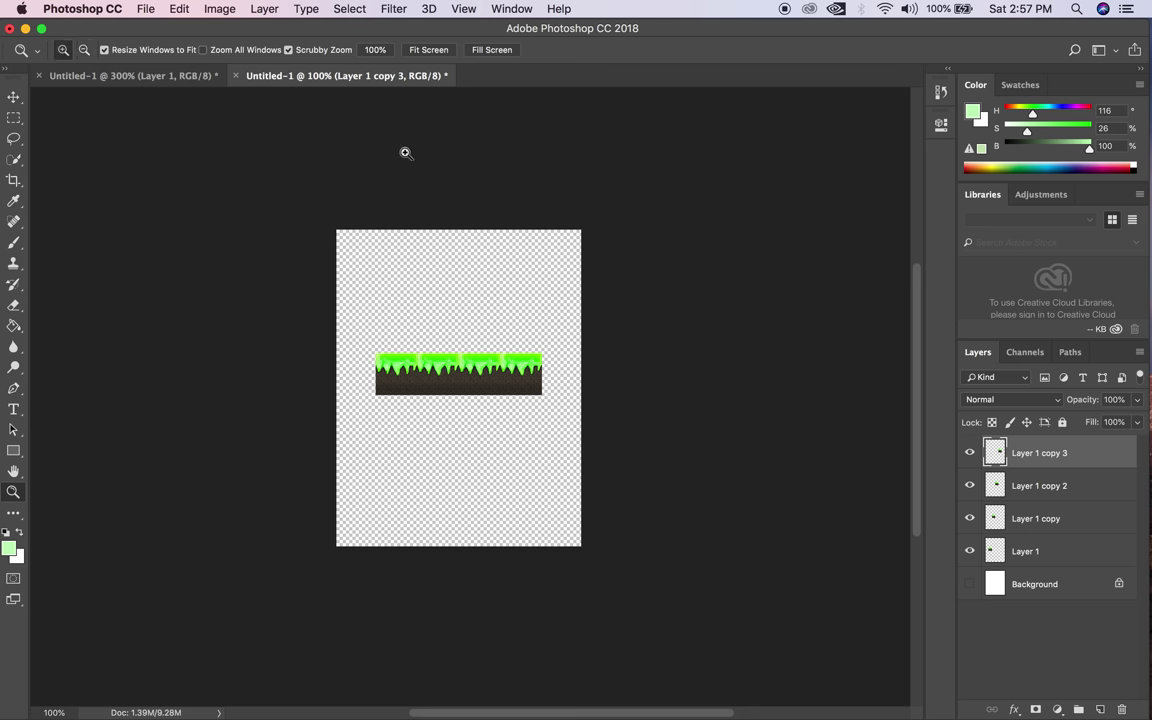
pyautogui.click(236, 76)
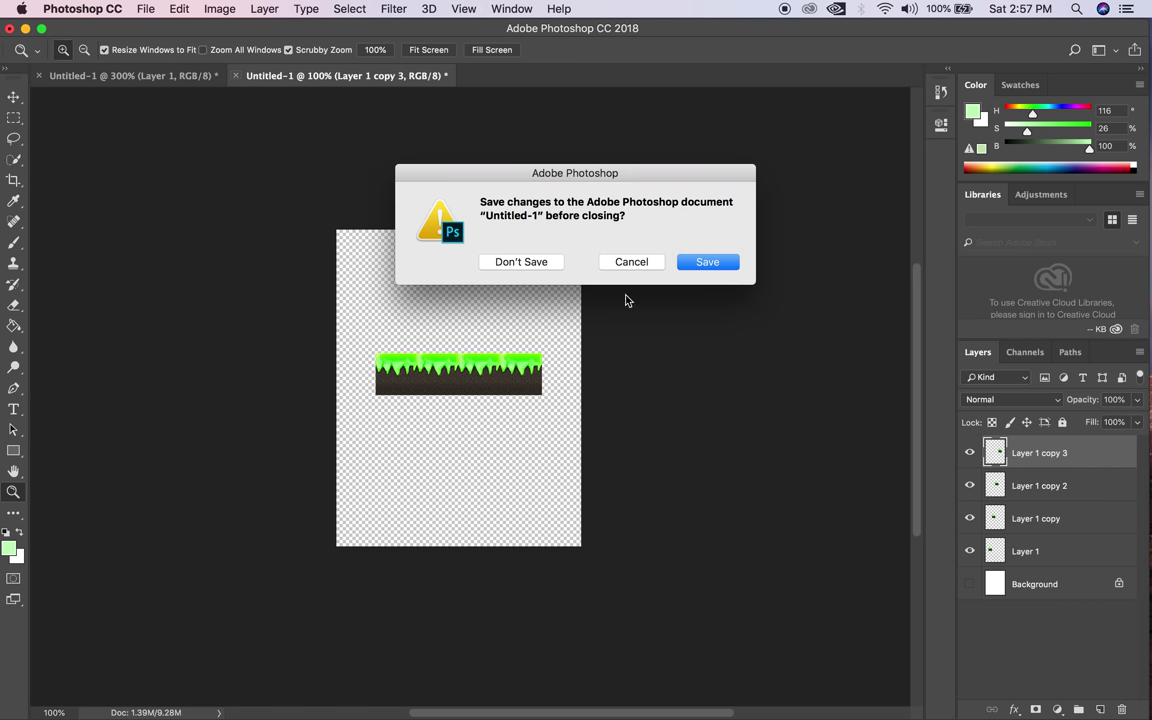
pyautogui.click(507, 264)
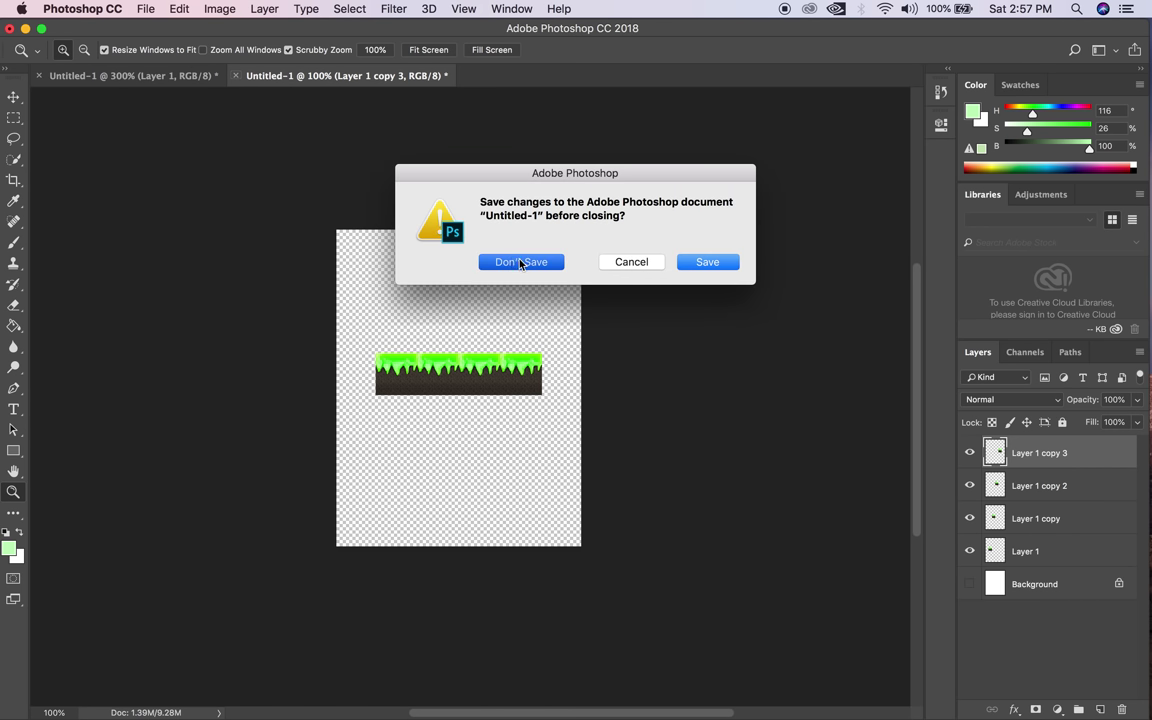
# Save the tile document to the Desktop as TilePainted.psd in Photoshop format with Maximize Compatibility on.
pyautogui.click(146, 9)
pyautogui.click(195, 175)
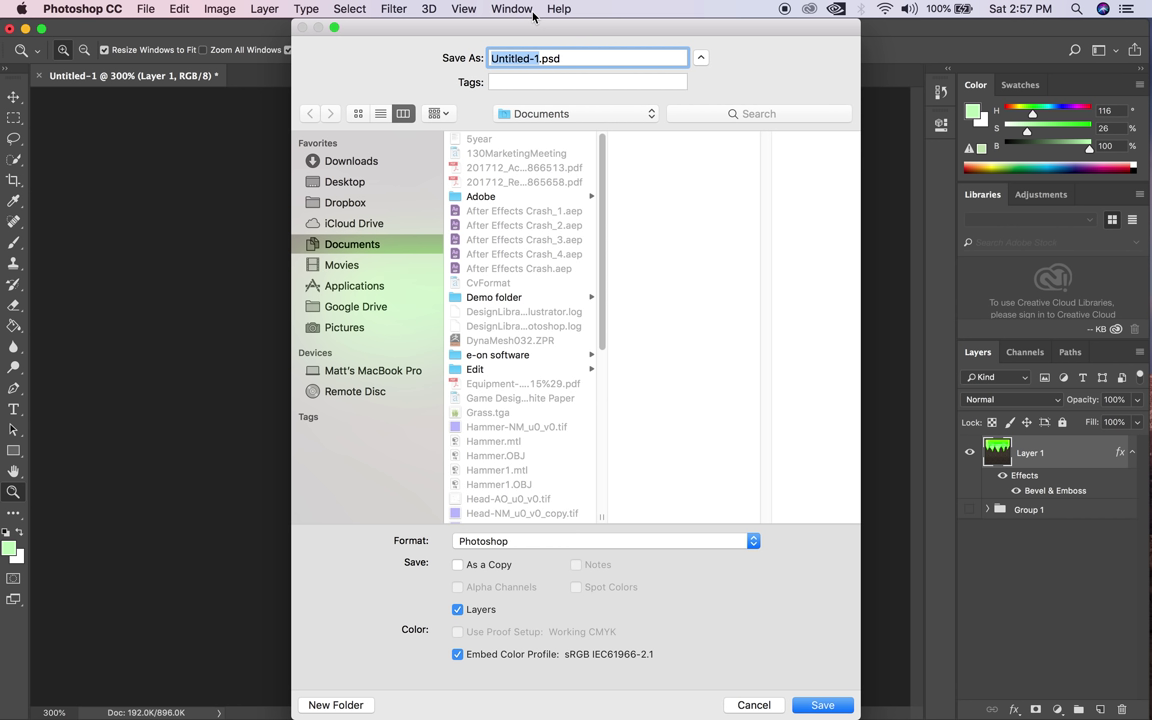
pyautogui.write('TilePai')
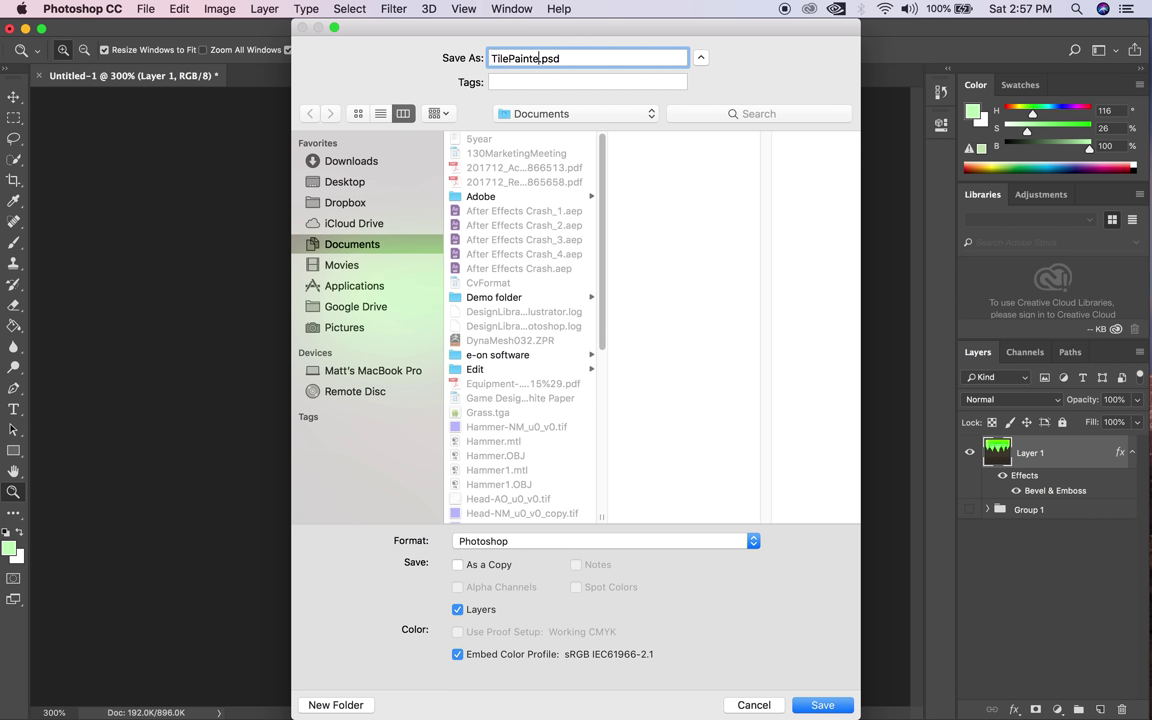
pyautogui.click(356, 185)
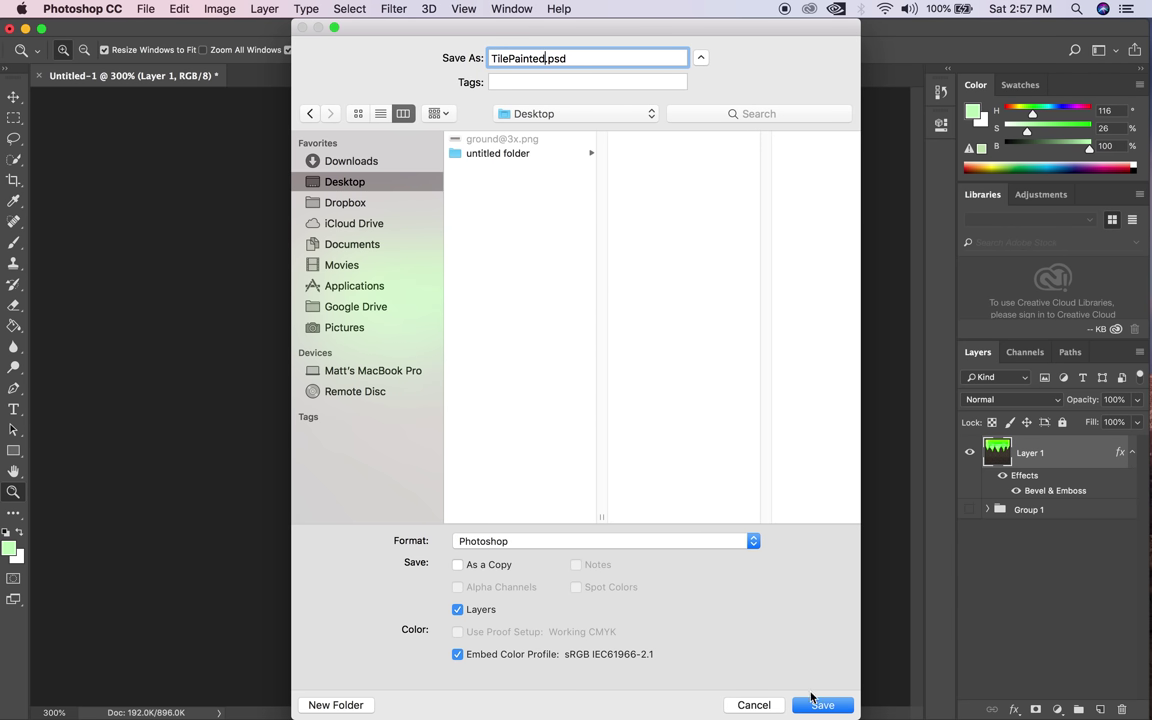
pyautogui.click(818, 706)
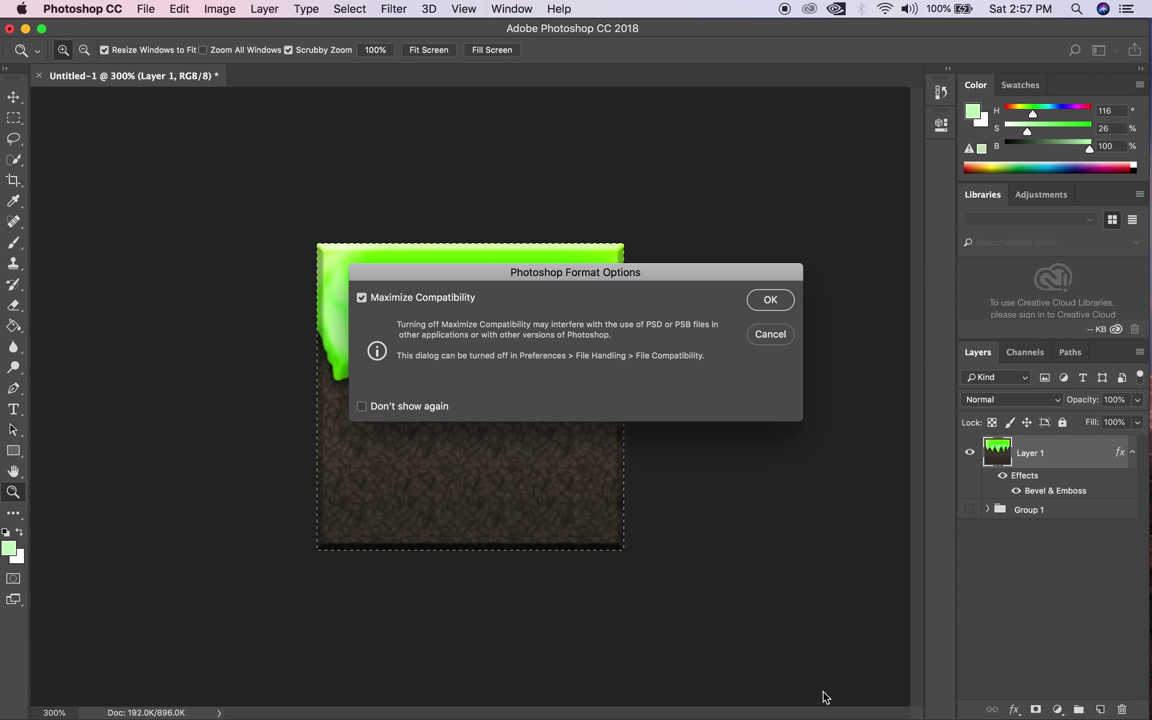
pyautogui.click(769, 301)
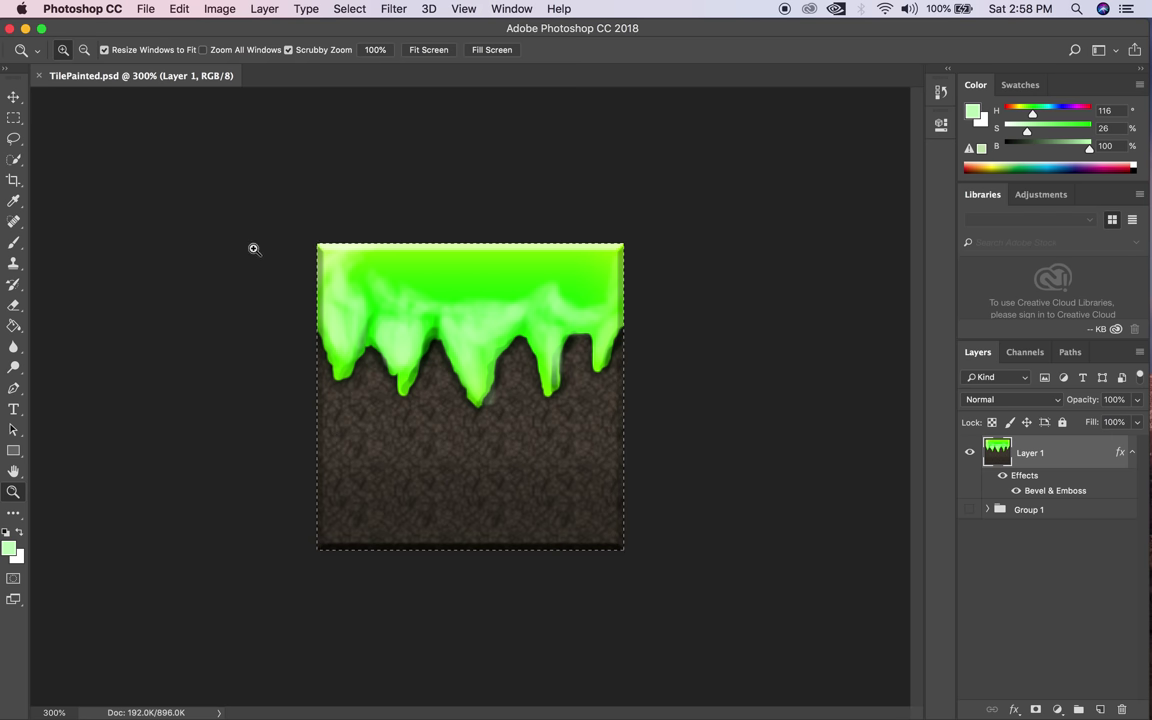
# Switch to Chrome and examine the character and landscape examples in the good pixel art image results.
pyautogui.moveTo(769, 715)
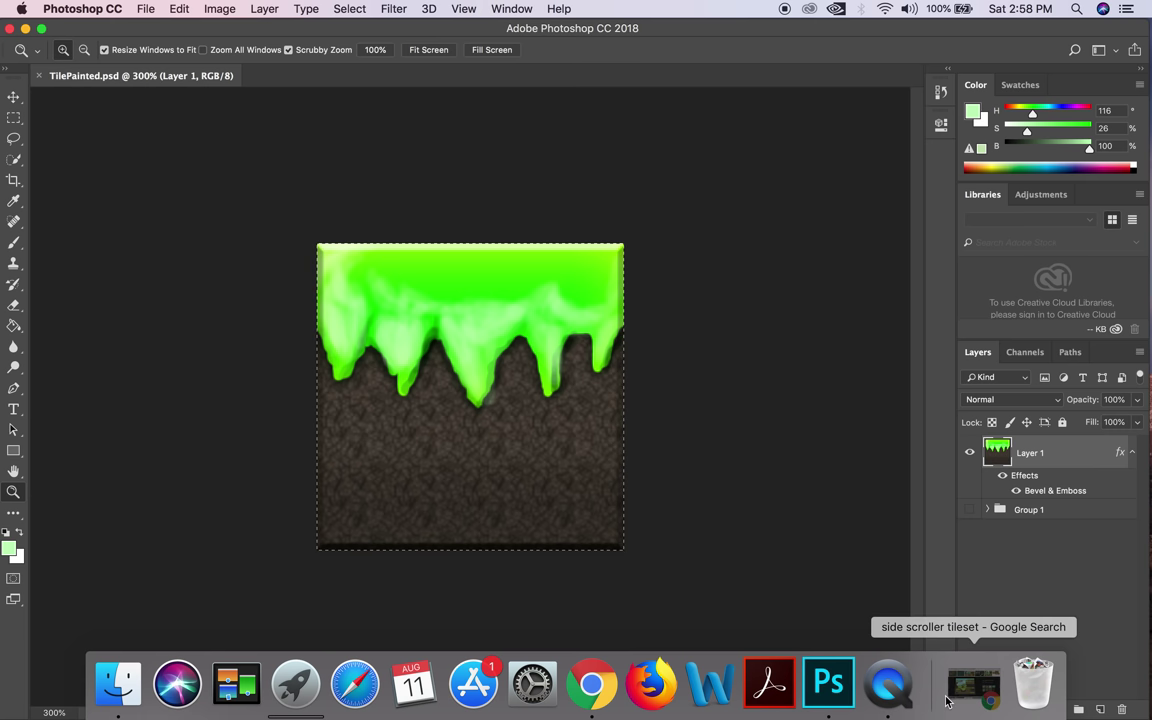
pyautogui.click(973, 685)
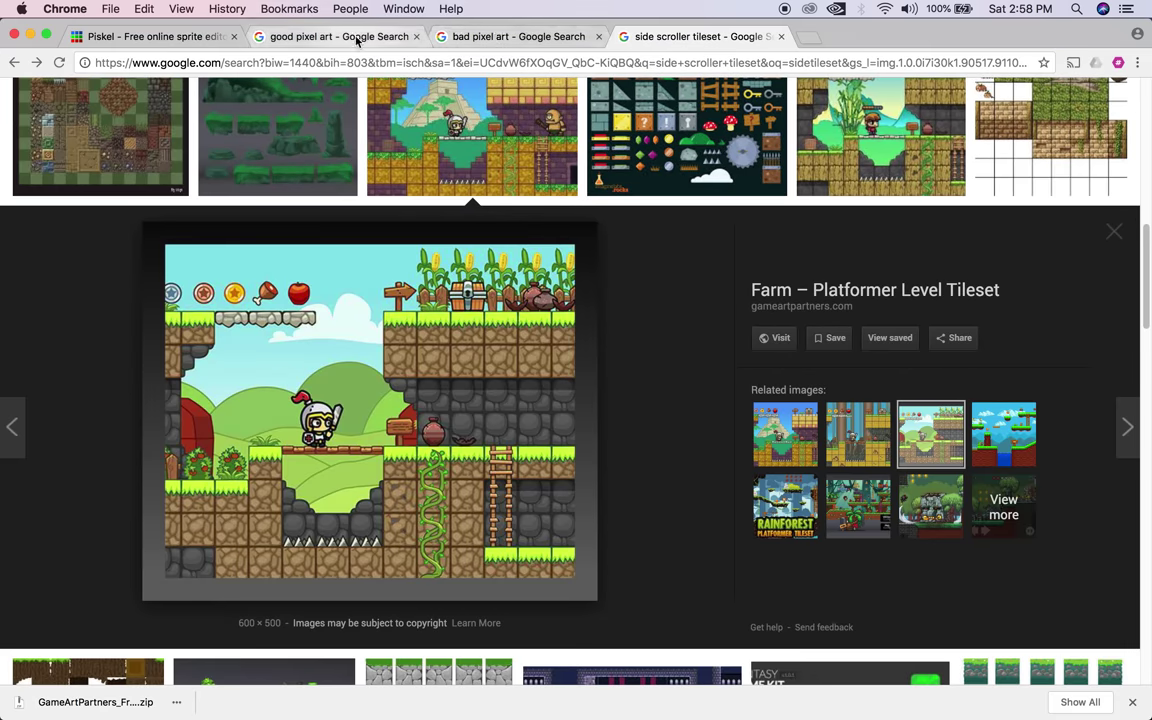
pyautogui.click(322, 36)
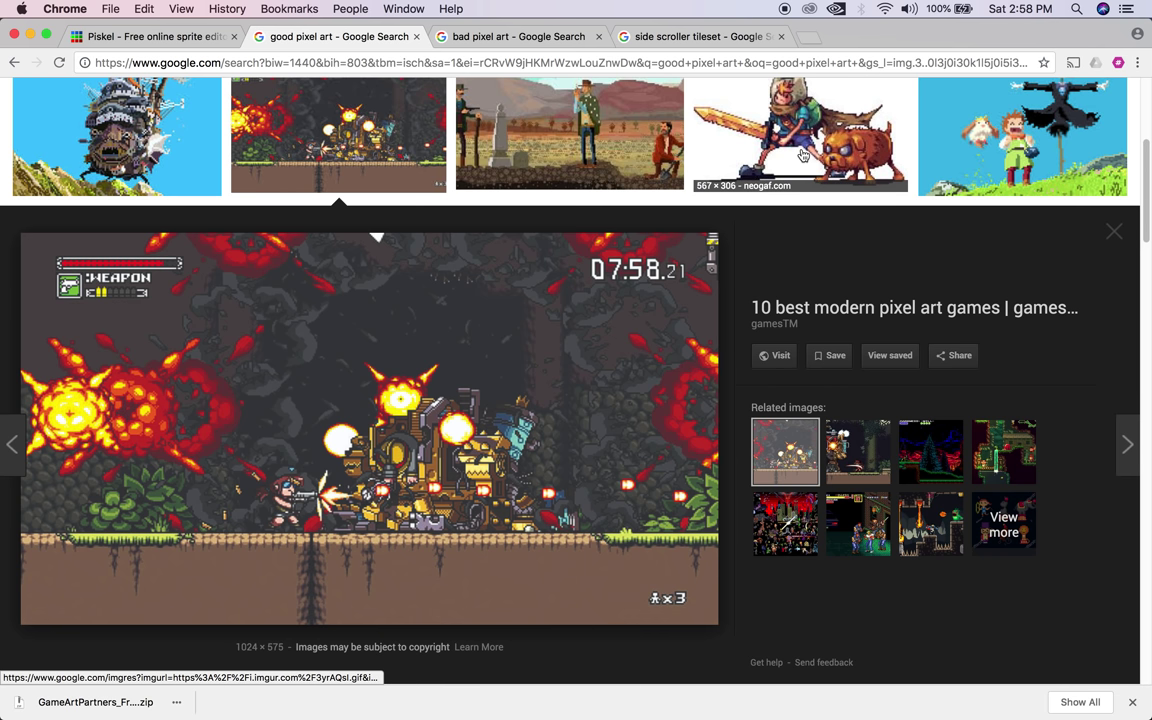
pyautogui.click(722, 138)
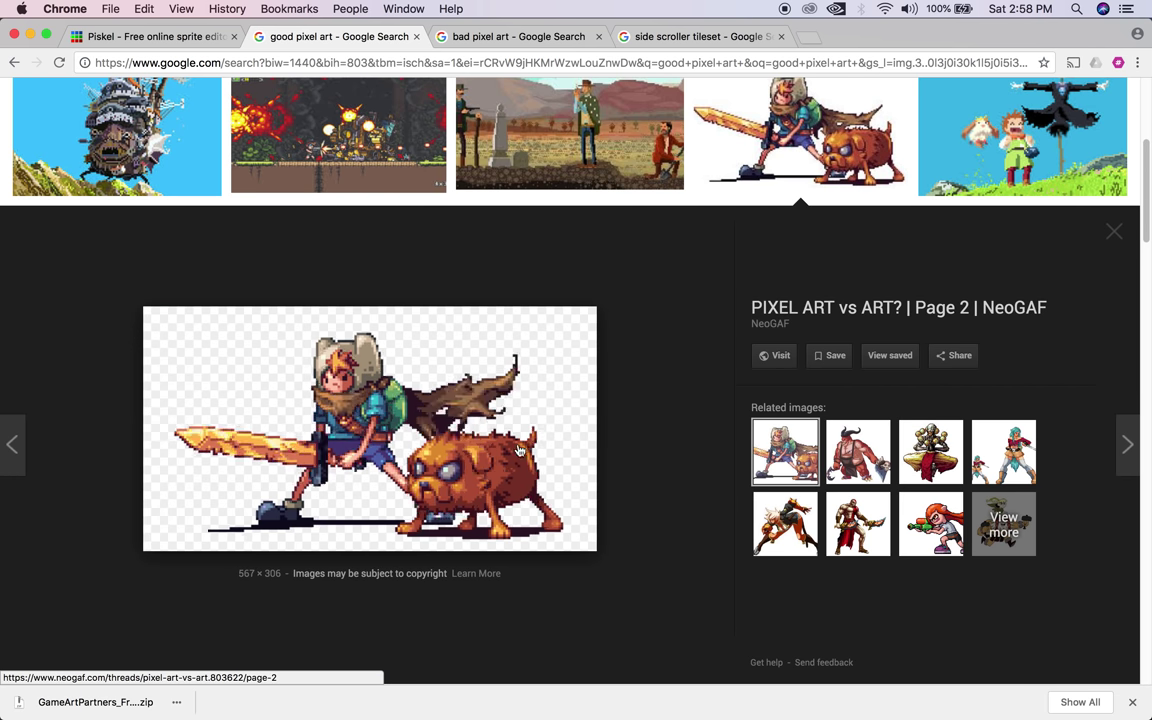
pyautogui.click(631, 137)
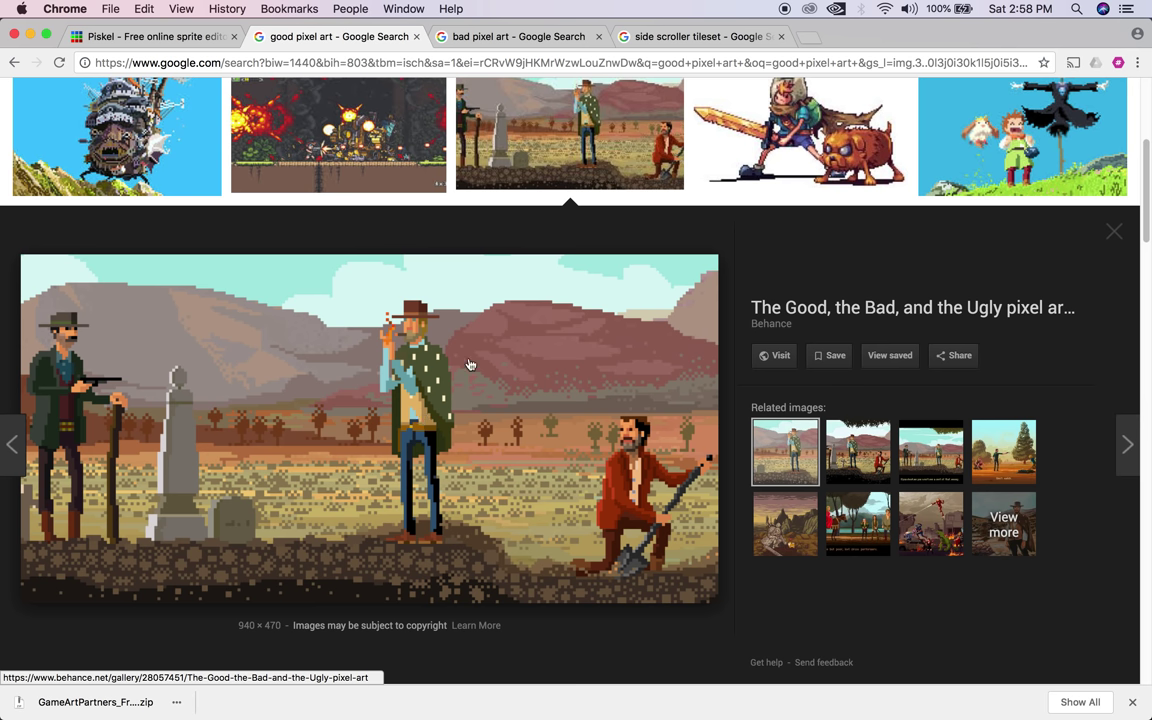
pyautogui.click(985, 180)
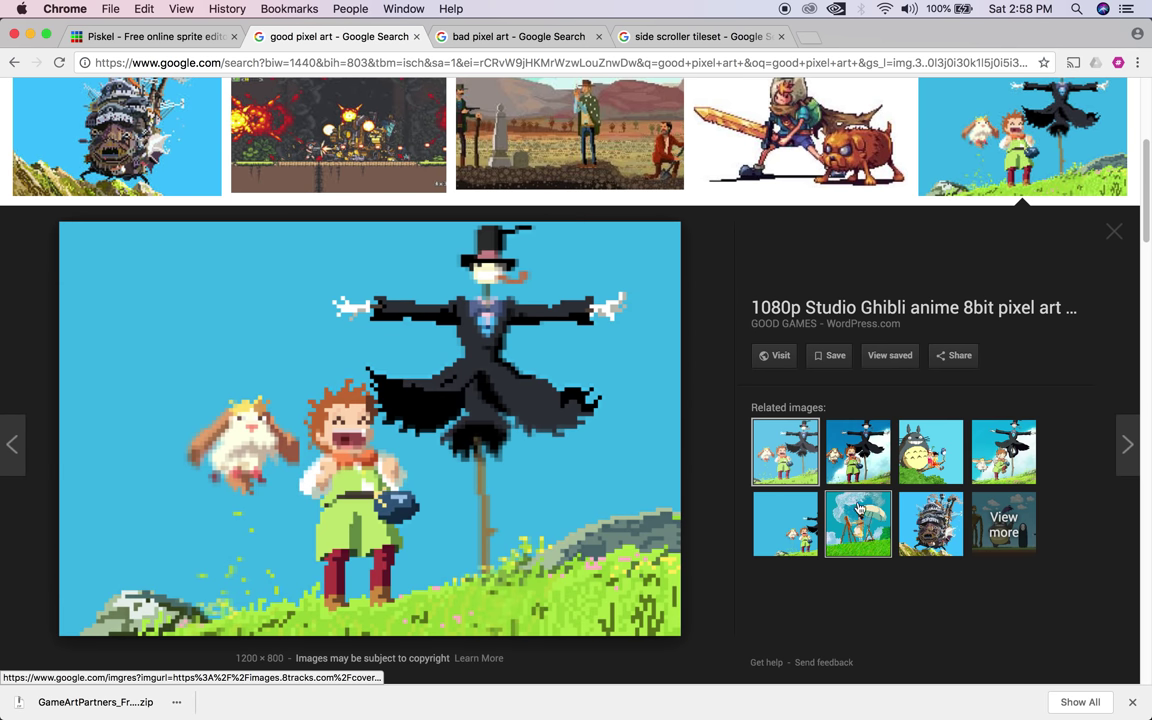
pyautogui.tripleClick(1143, 524)
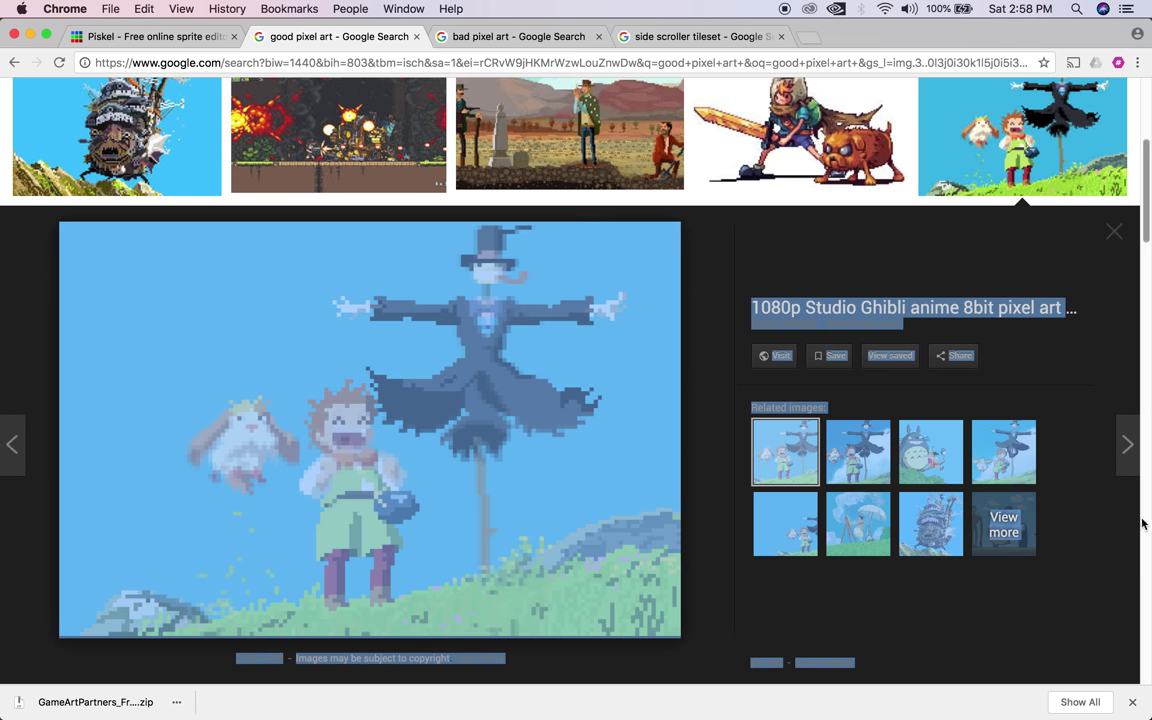
# Examine more good pixel art examples, including the pirate portraits, the four-colour character sprites and the floating lighthouse island.
pyautogui.scroll(-6, 1143, 524)
pyautogui.click(319, 464)
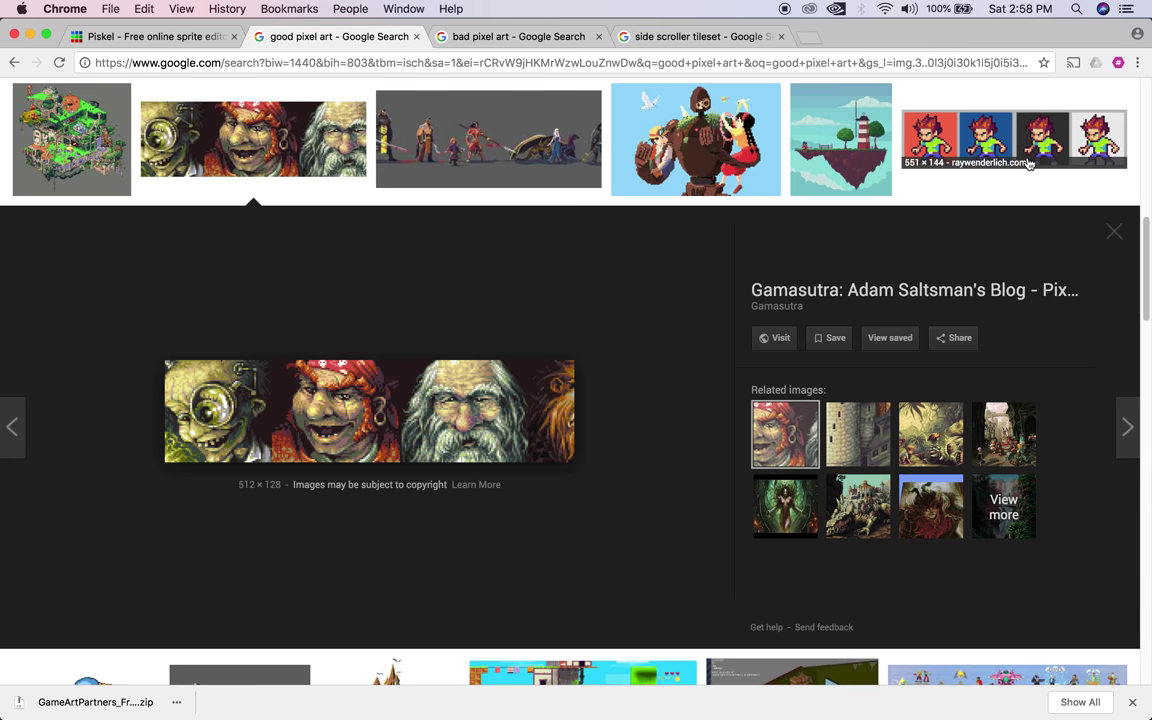
pyautogui.scroll(-6, 925, 148)
pyautogui.scroll(6, 740, 257)
pyautogui.scroll(10, 992, 214)
pyautogui.scroll(-10, 330, 285)
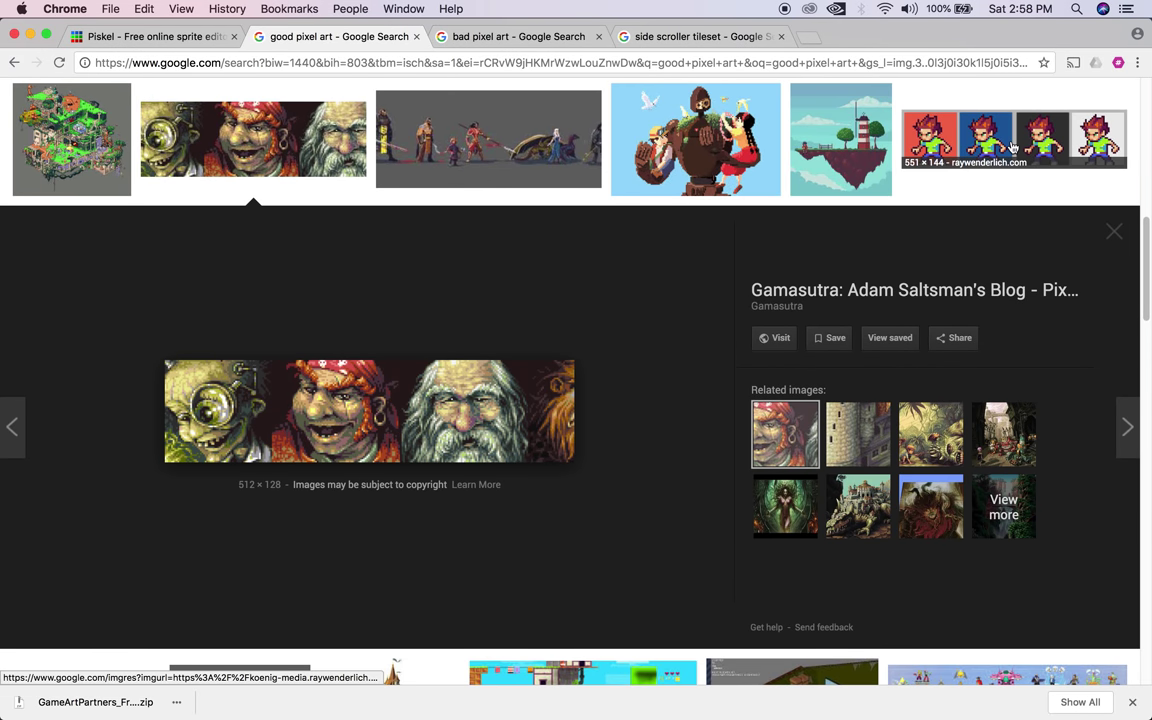
pyautogui.click(1012, 148)
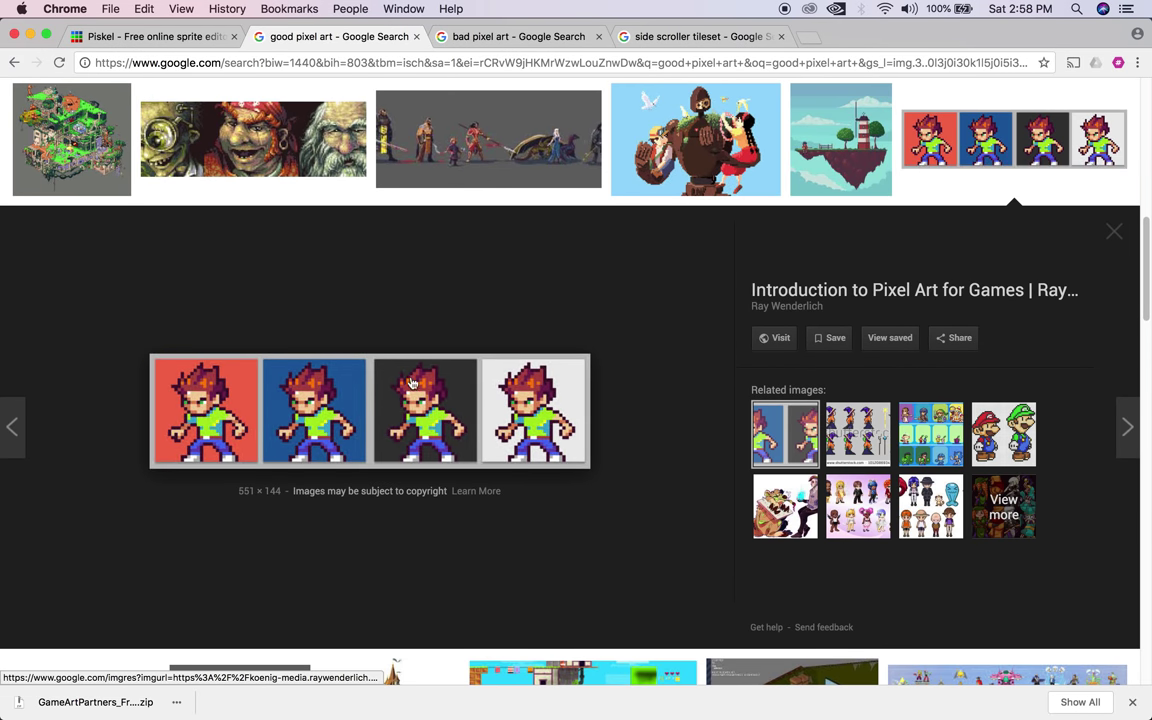
pyautogui.click(840, 155)
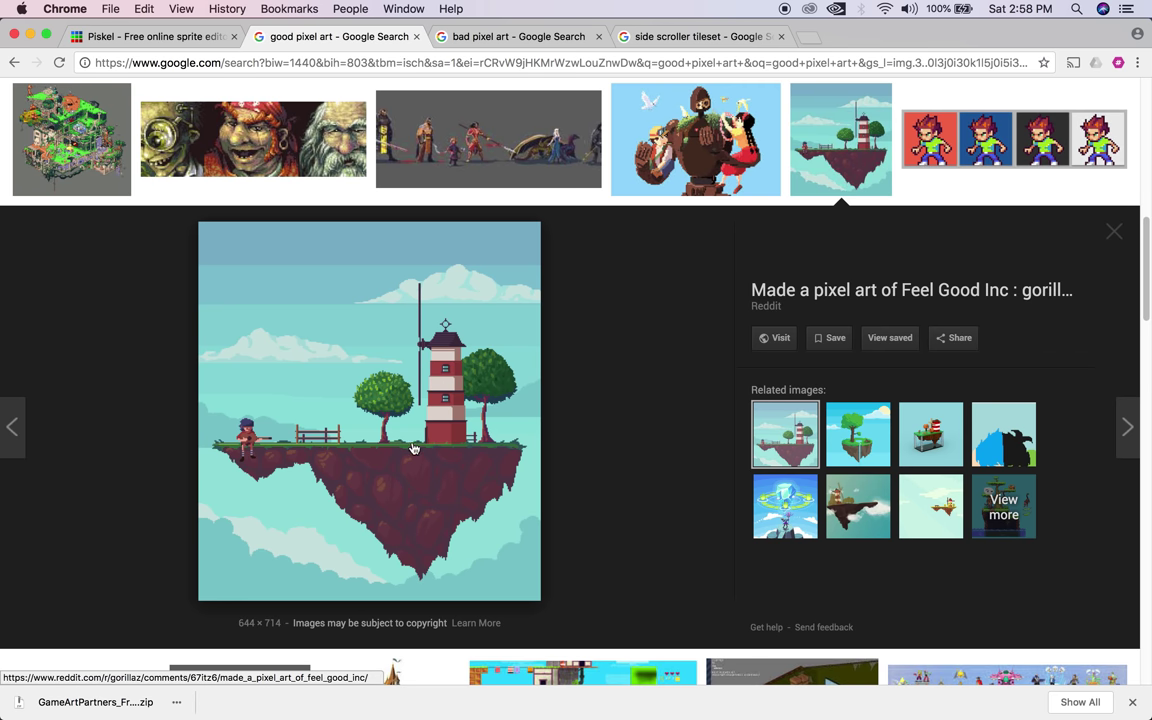
pyautogui.moveTo(1138, 313); pyautogui.dragTo(1123, 375)
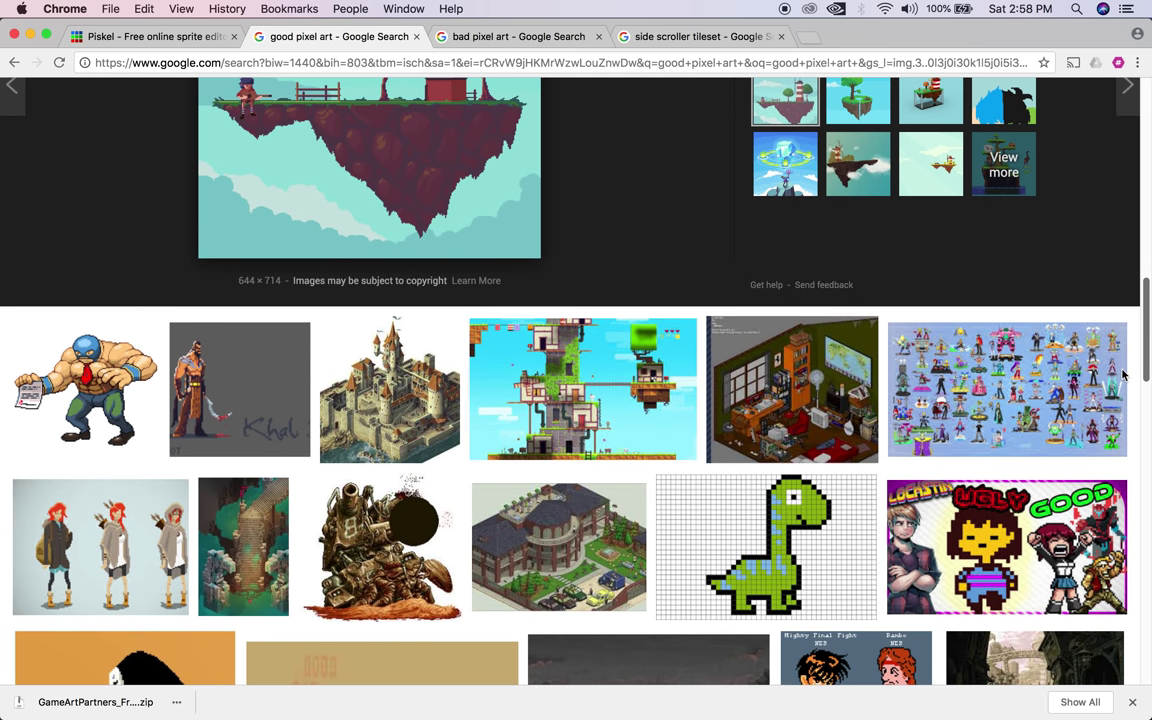
pyautogui.scroll(-3, 1123, 375)
pyautogui.scroll(5, 1123, 375)
# Examine the bad pixel art results, including the ugly-versus-good comparison, the green dinosaur and the blond gunman.
pyautogui.click(541, 37)
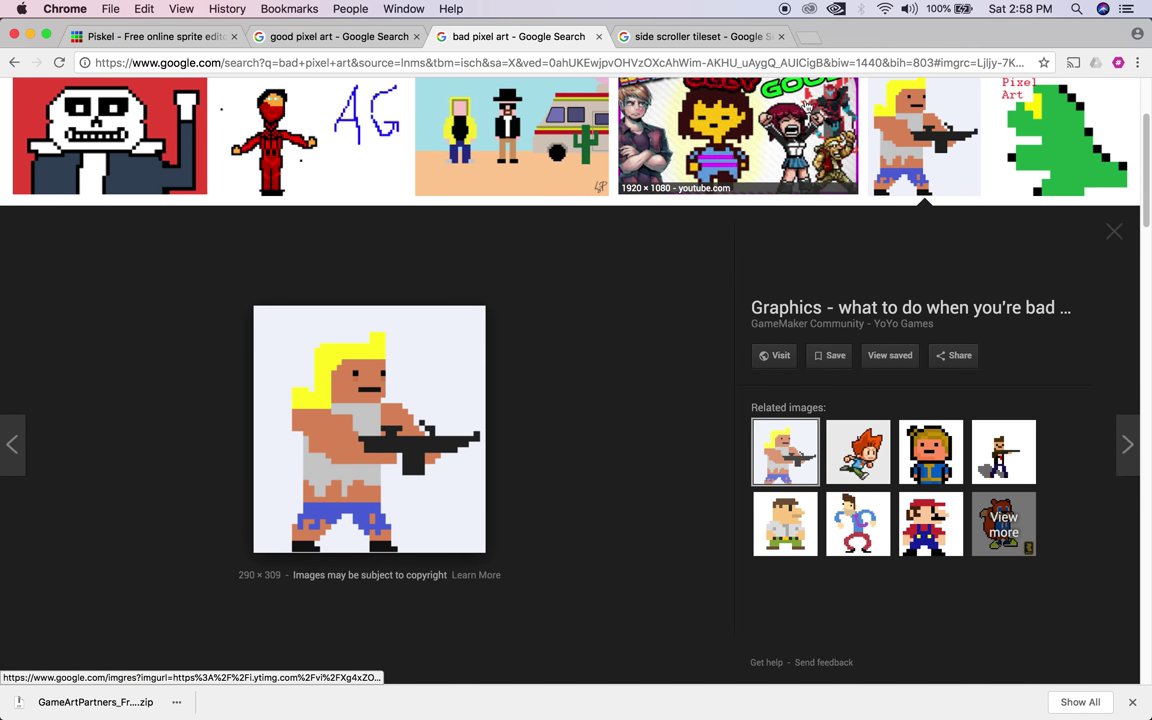
pyautogui.click(786, 113)
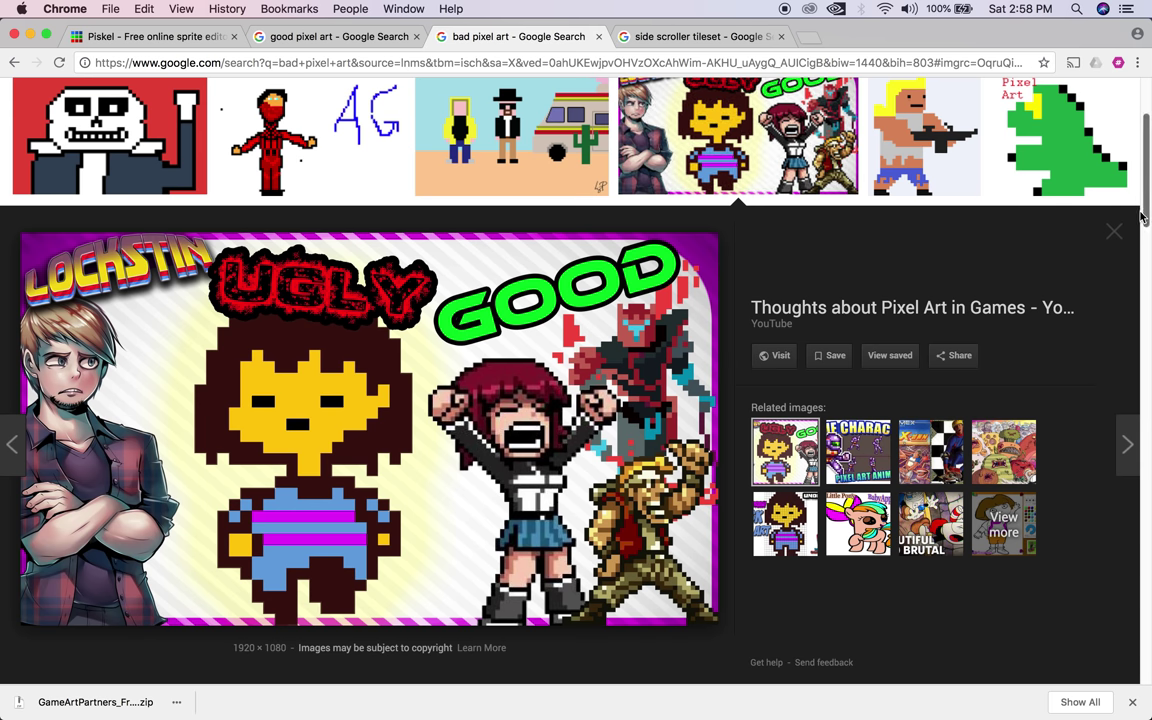
pyautogui.click(1065, 140)
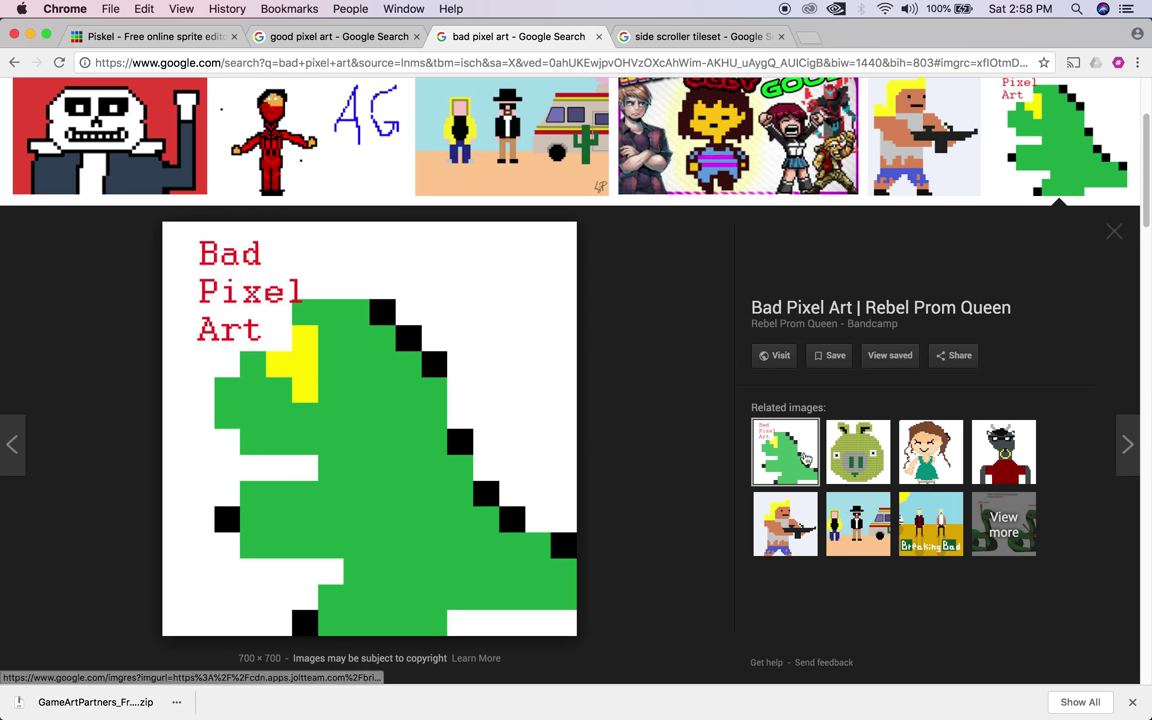
pyautogui.scroll(1, 404, 463)
pyautogui.scroll(-1, 901, 447)
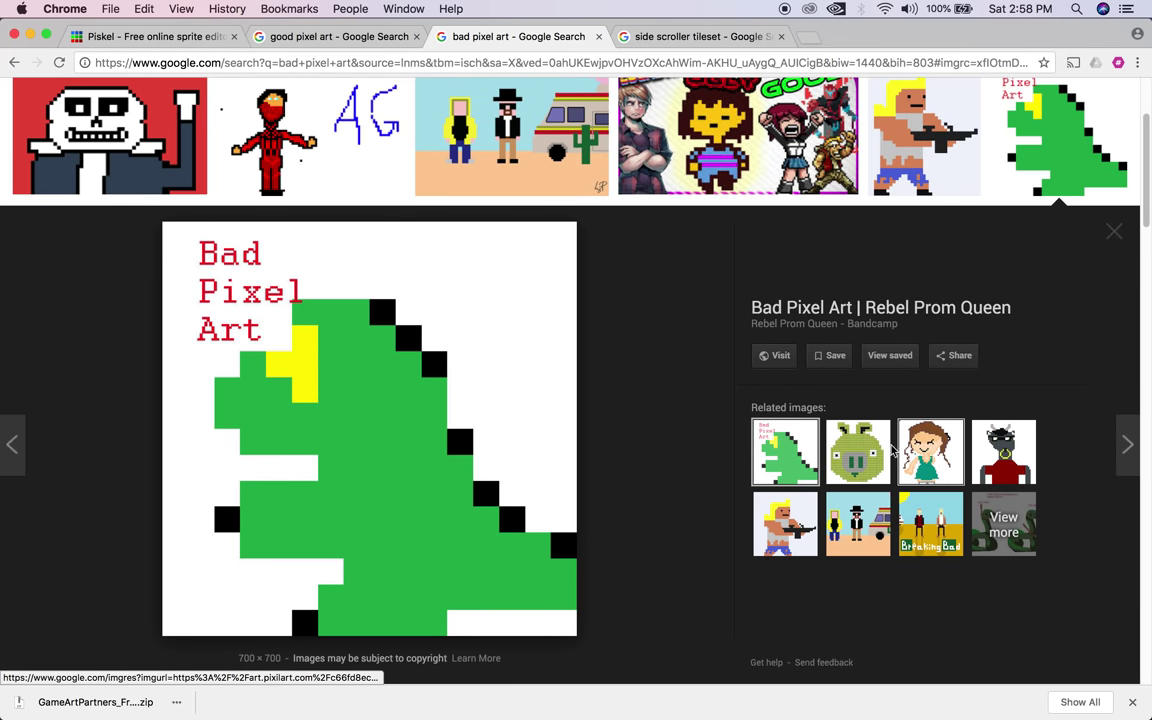
pyautogui.click(785, 522)
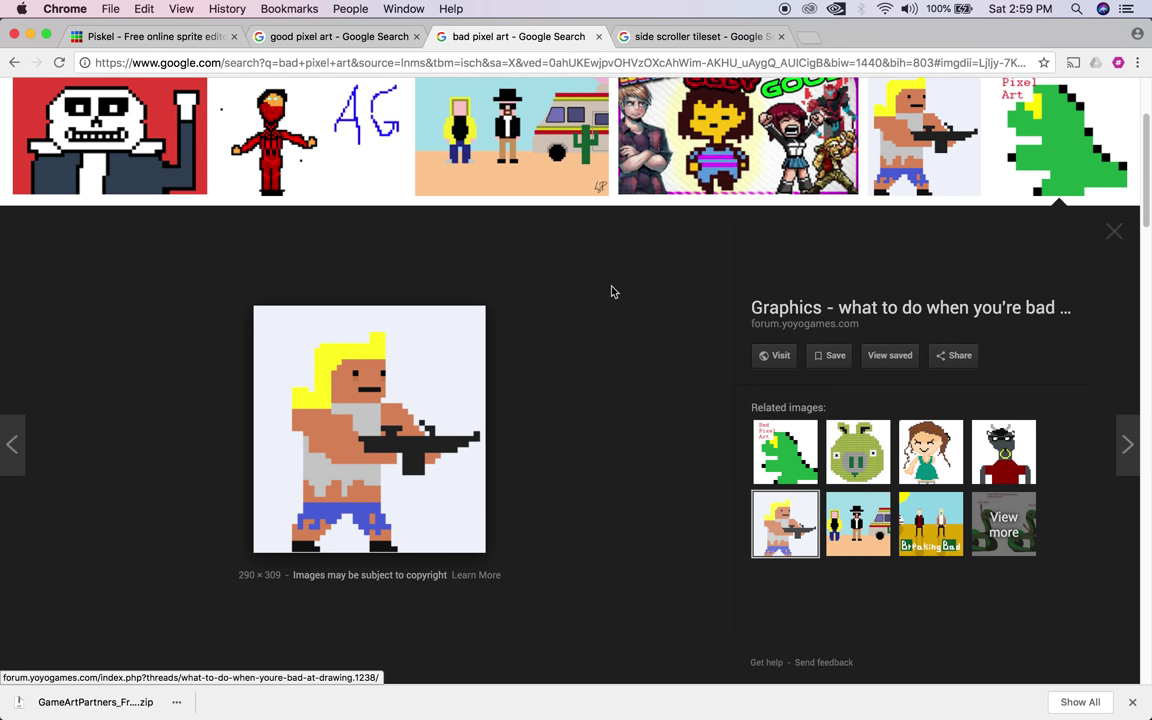
# Return to the good pixel art results and view the related floating island and LEGO Gorillaz images.
pyautogui.click(378, 36)
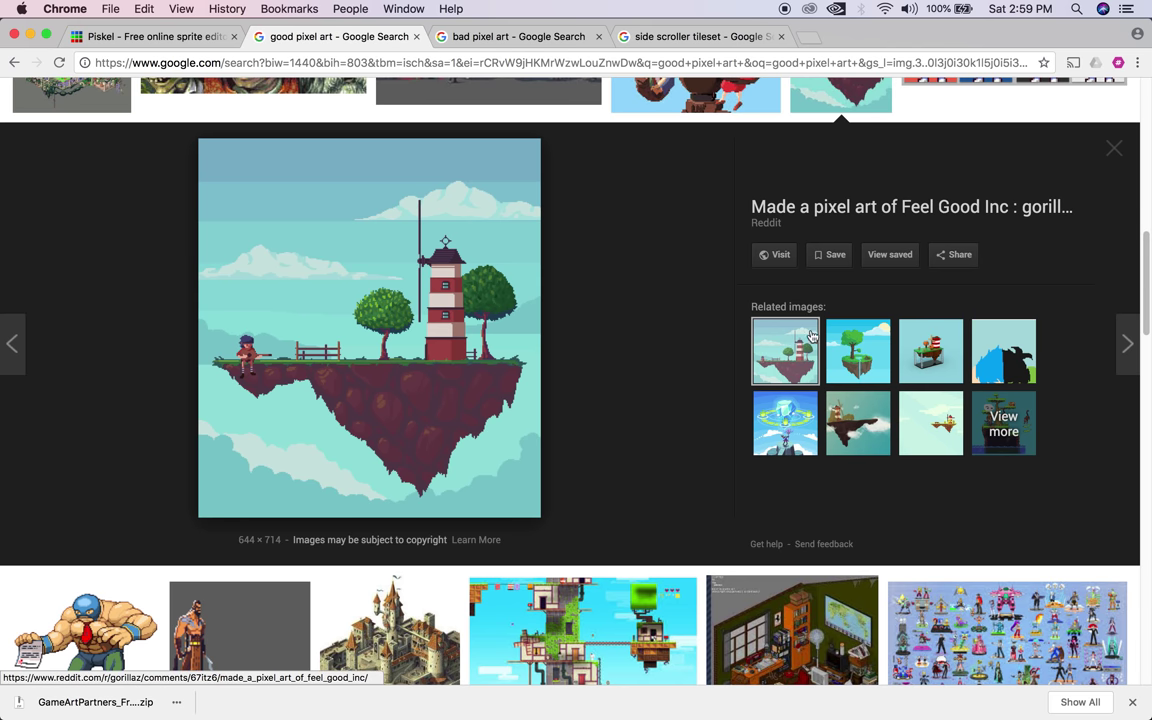
pyautogui.click(858, 360)
pyautogui.click(917, 384)
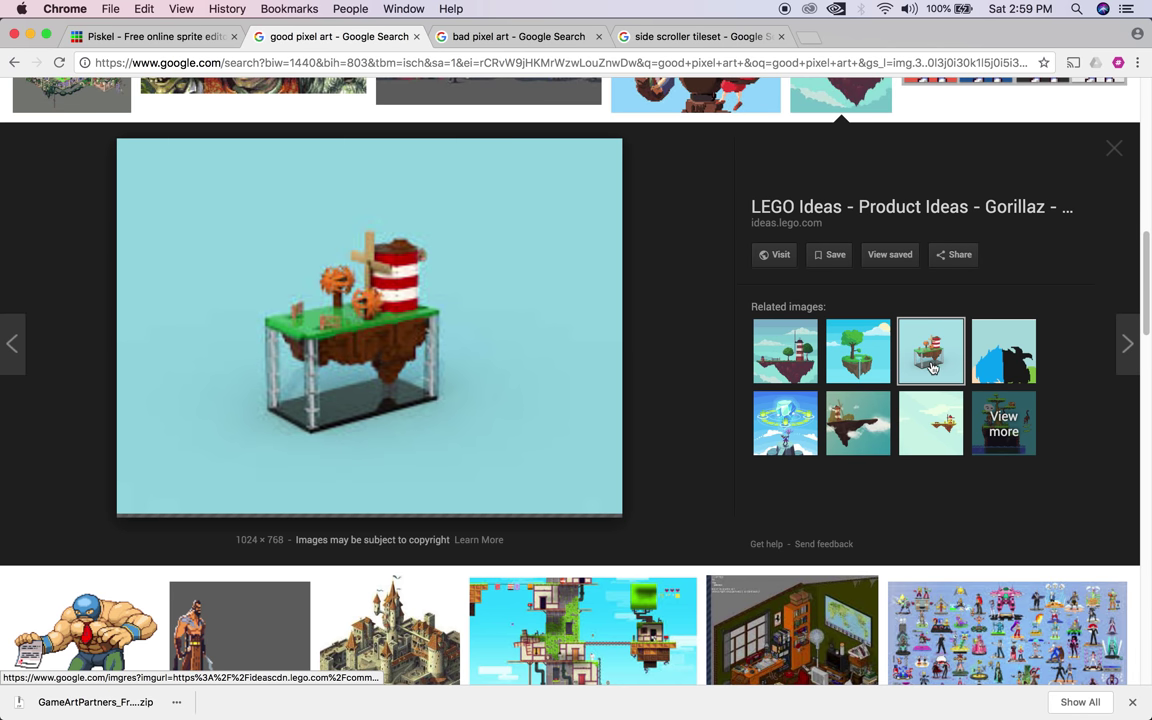
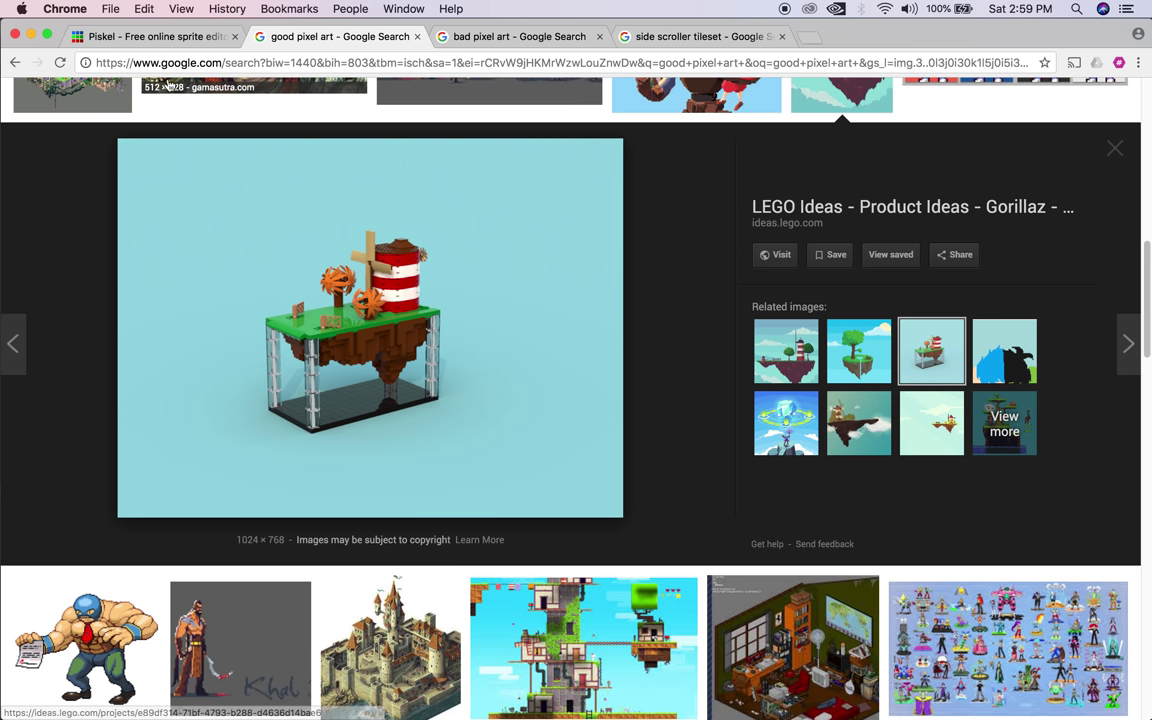
# Switch back to Photoshop and close the TilePainted.psd document.
pyautogui.click(31, 34)
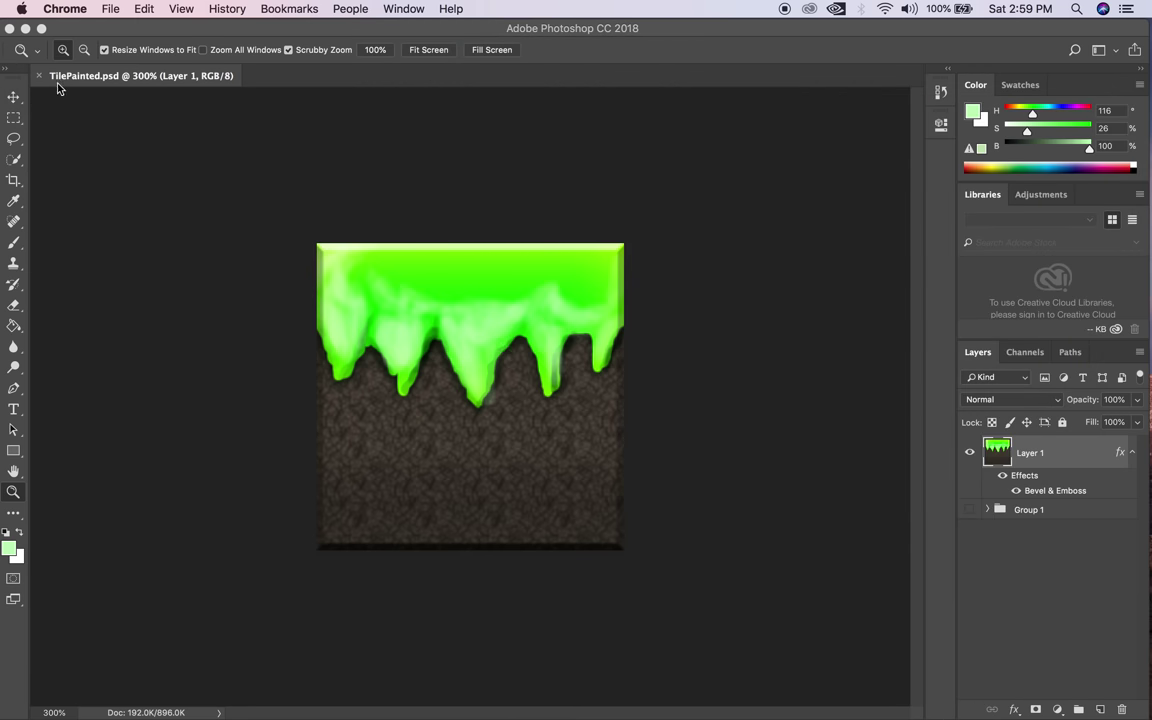
pyautogui.click(148, 22)
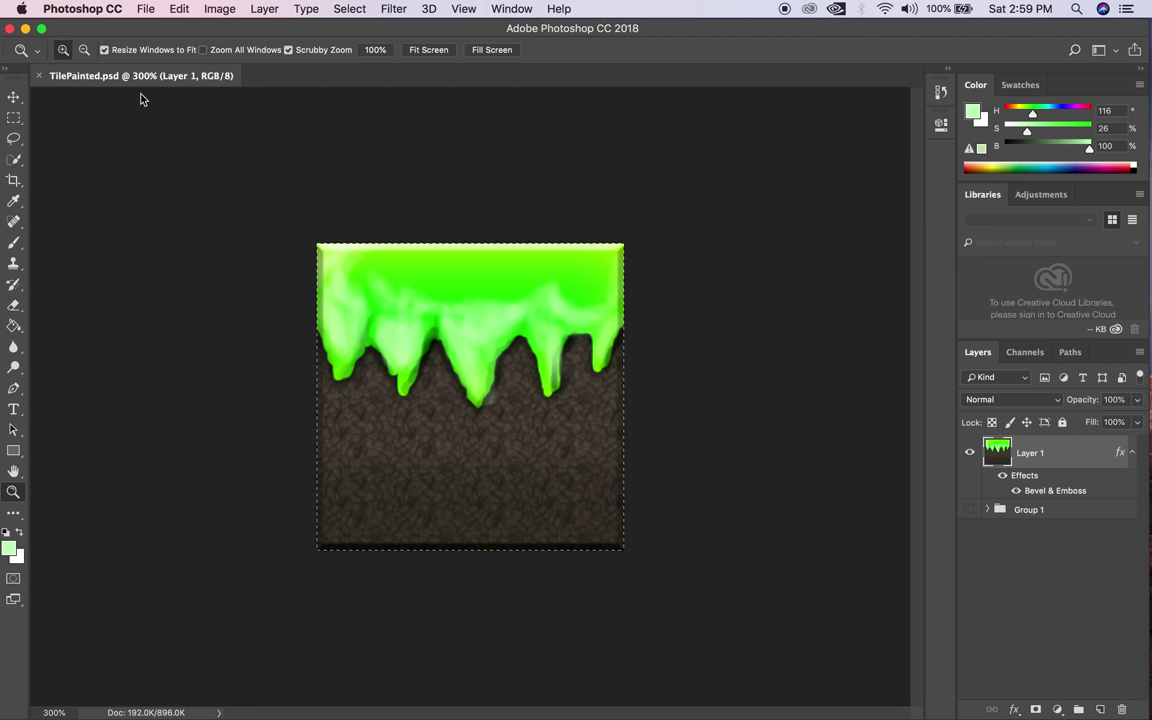
pyautogui.click(38, 75)
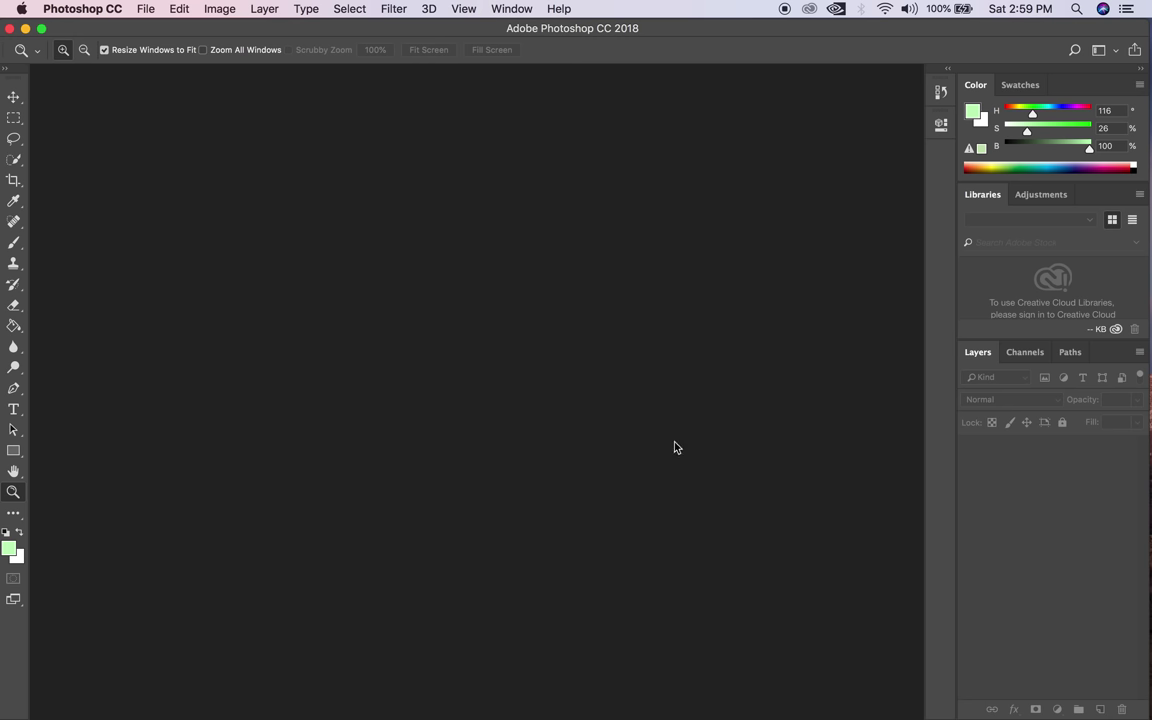
# Set the grid preferences to a gridline every 1 pixel with 1 subdivision.
pyautogui.click(146, 12)
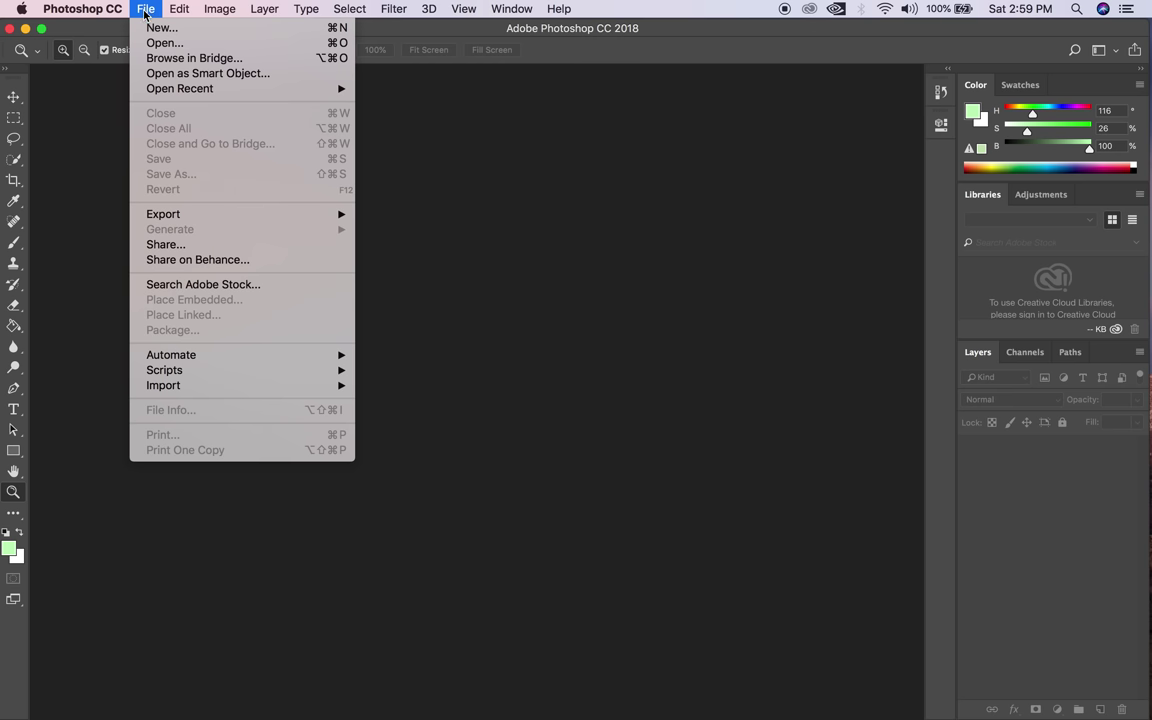
pyautogui.moveTo(110, 67)
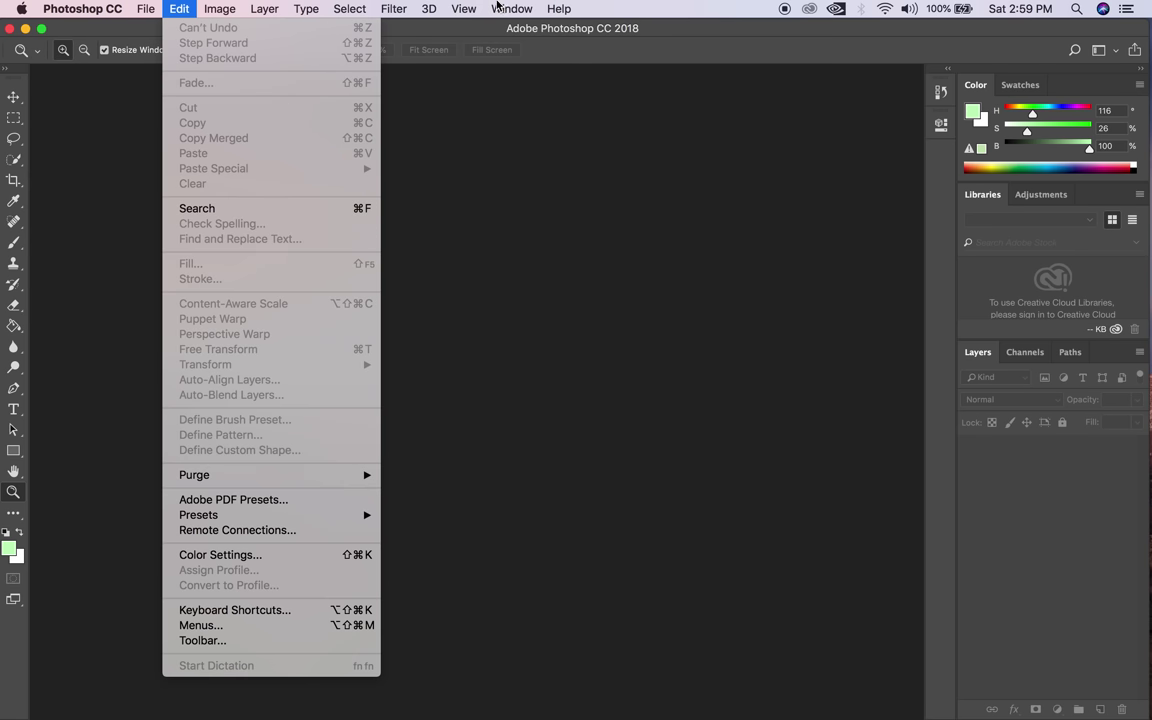
pyautogui.moveTo(535, 6)
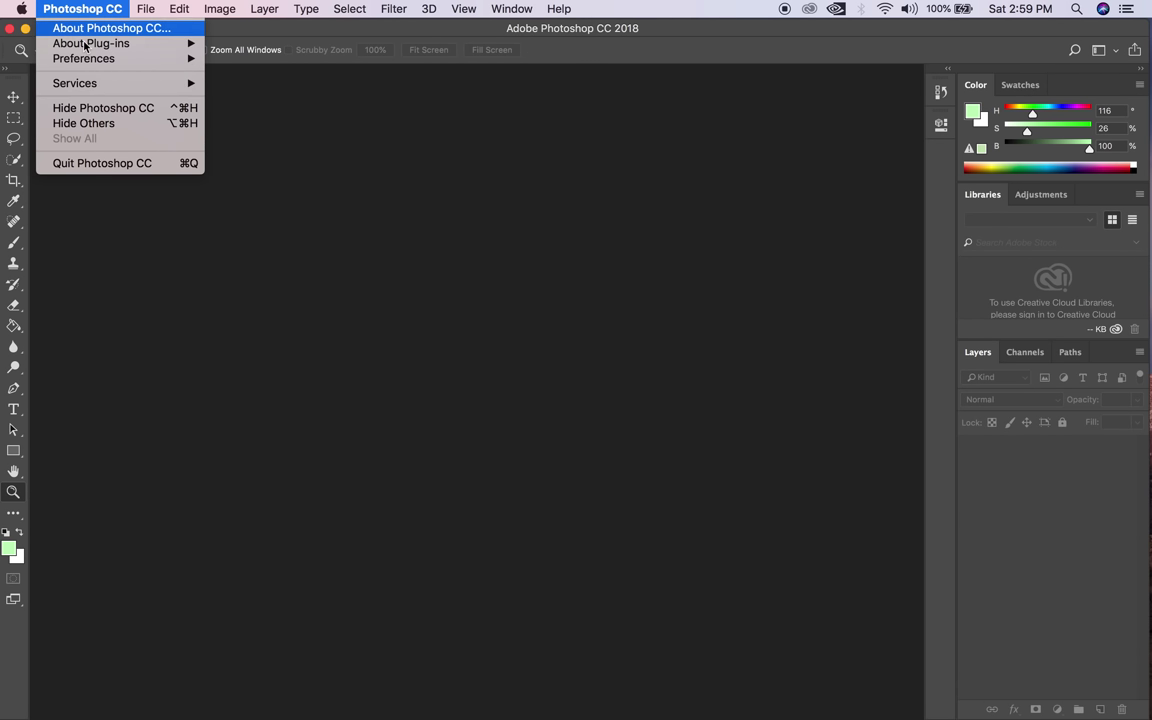
pyautogui.moveTo(97, 57)
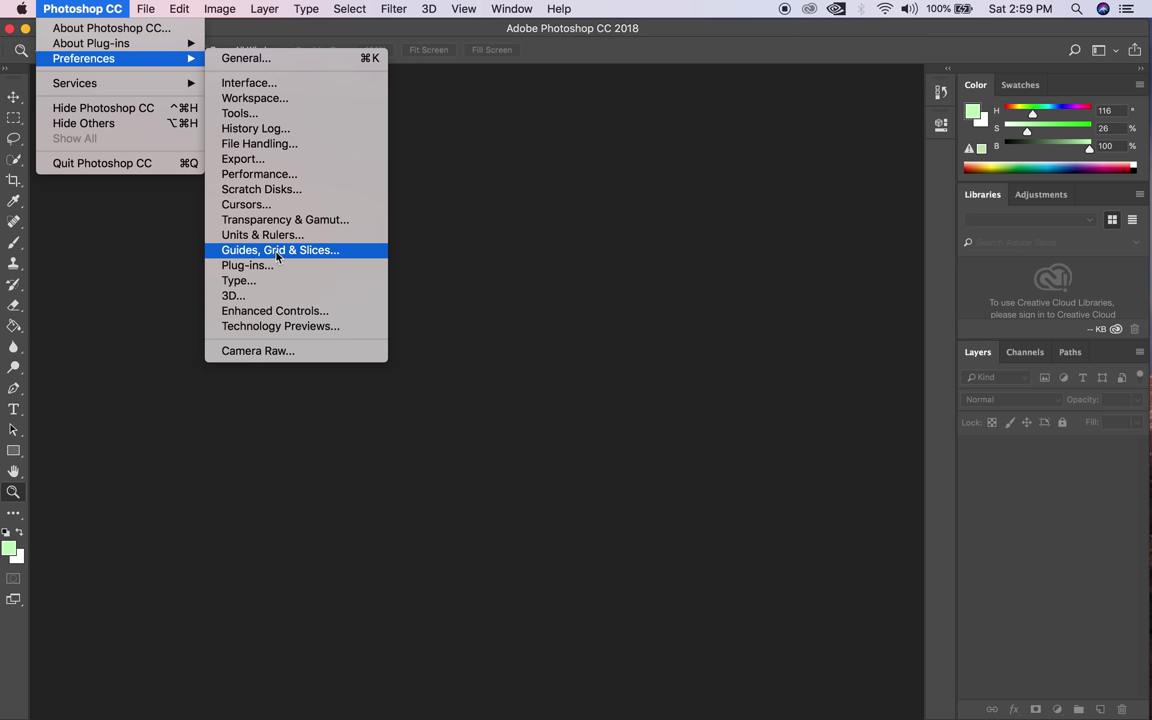
pyautogui.click(325, 251)
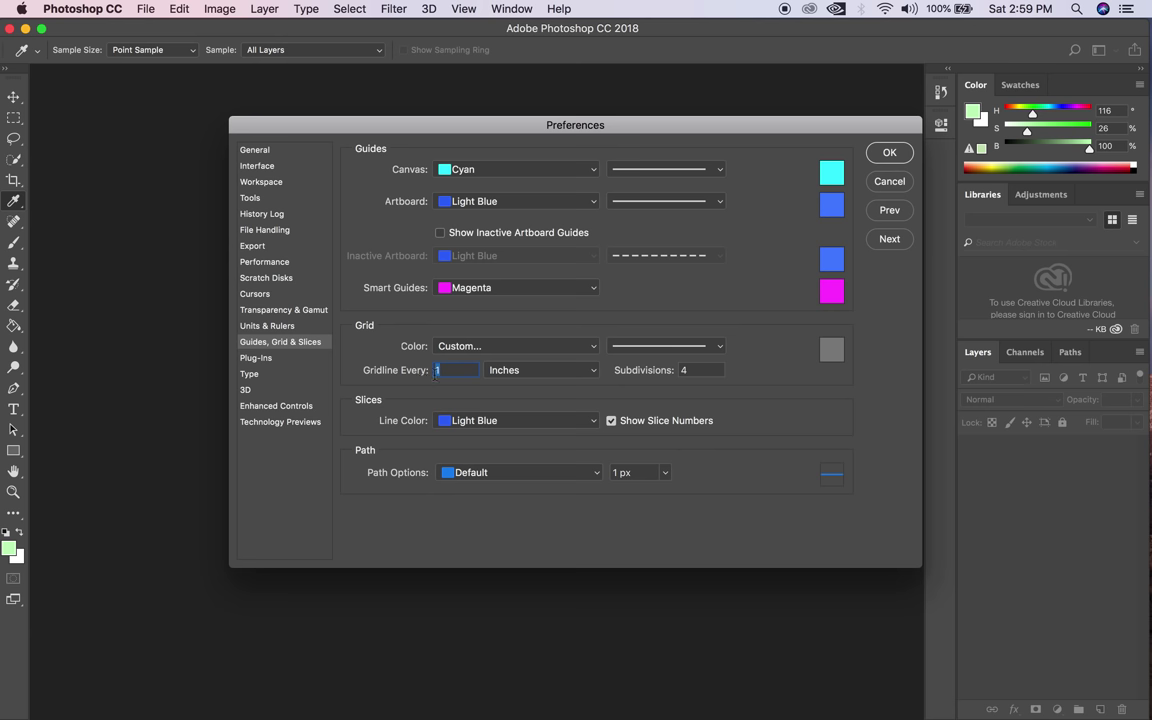
pyautogui.click(527, 370)
pyautogui.click(478, 323)
pyautogui.press('Tab')
pyautogui.write('1')
pyautogui.press('Tab')
# In the general preferences, set image interpolation to Nearest Neighbor (preserve hard edges), schedule a preferences reset on quit, and apply the settings.
pyautogui.press('super+1')
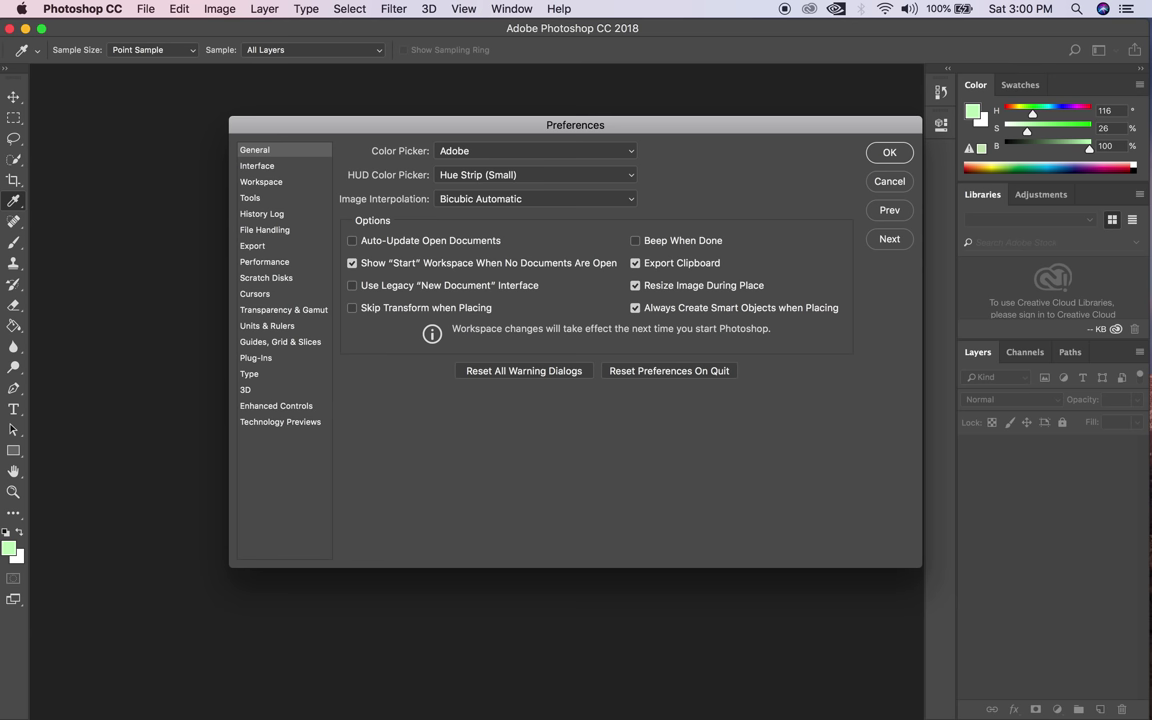
pyautogui.click(465, 198)
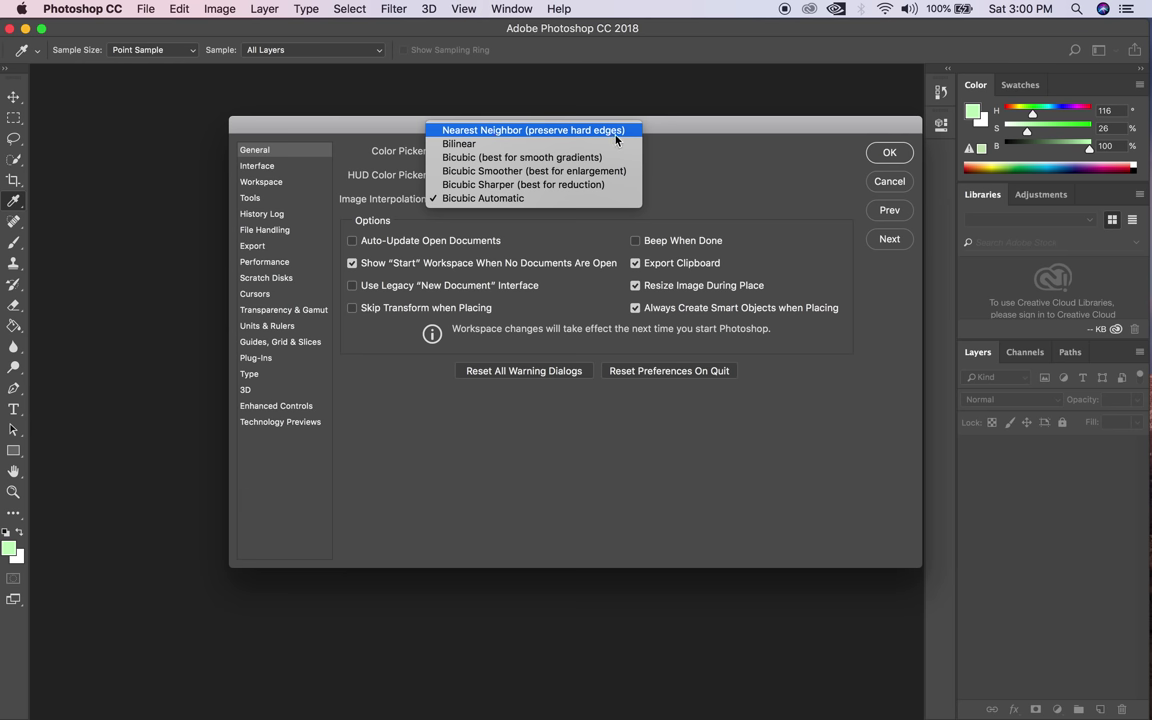
pyautogui.click(516, 130)
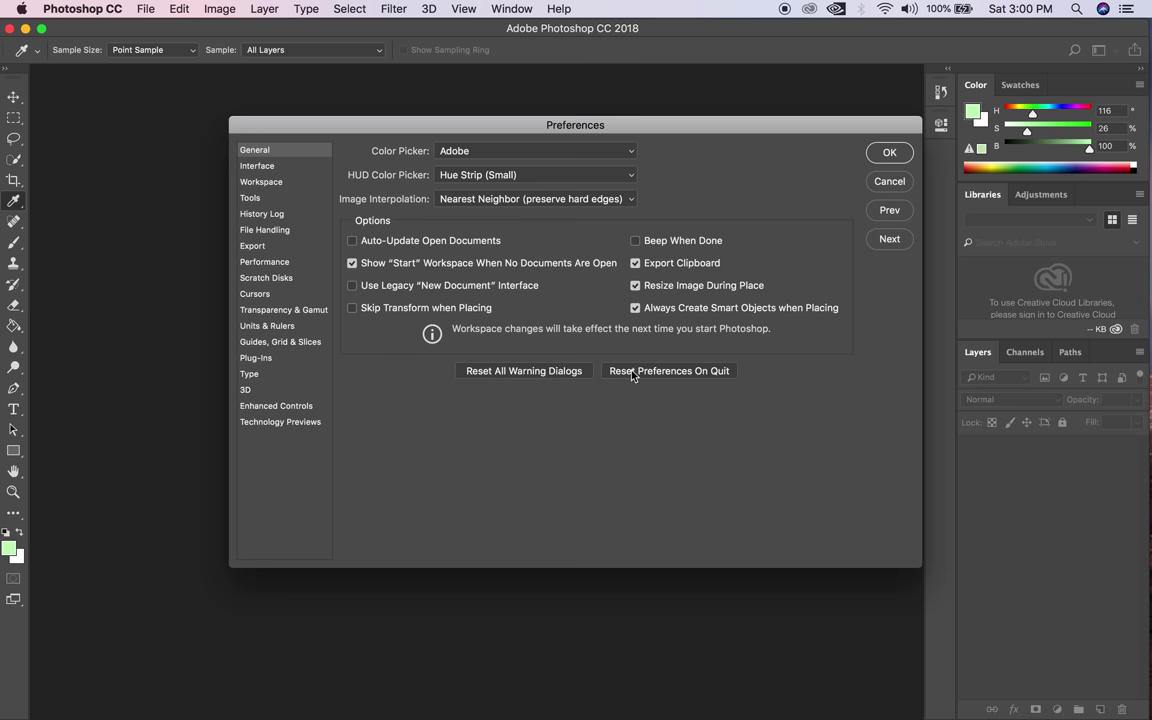
pyautogui.click(713, 371)
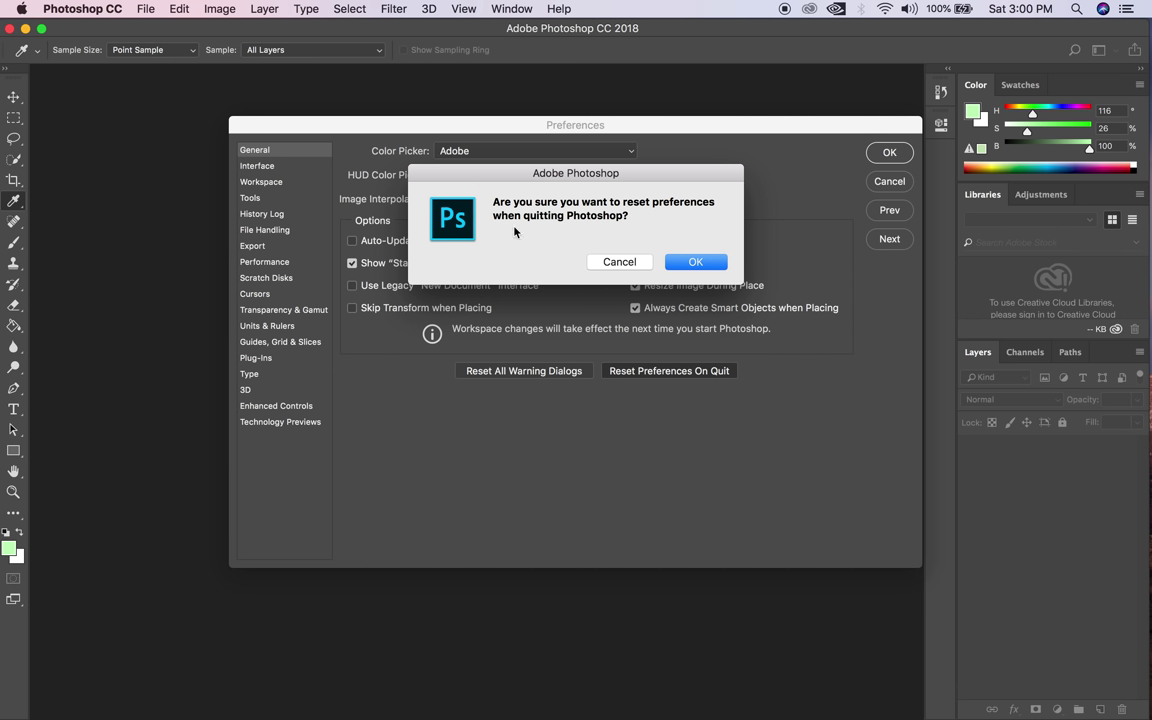
pyautogui.click(695, 261)
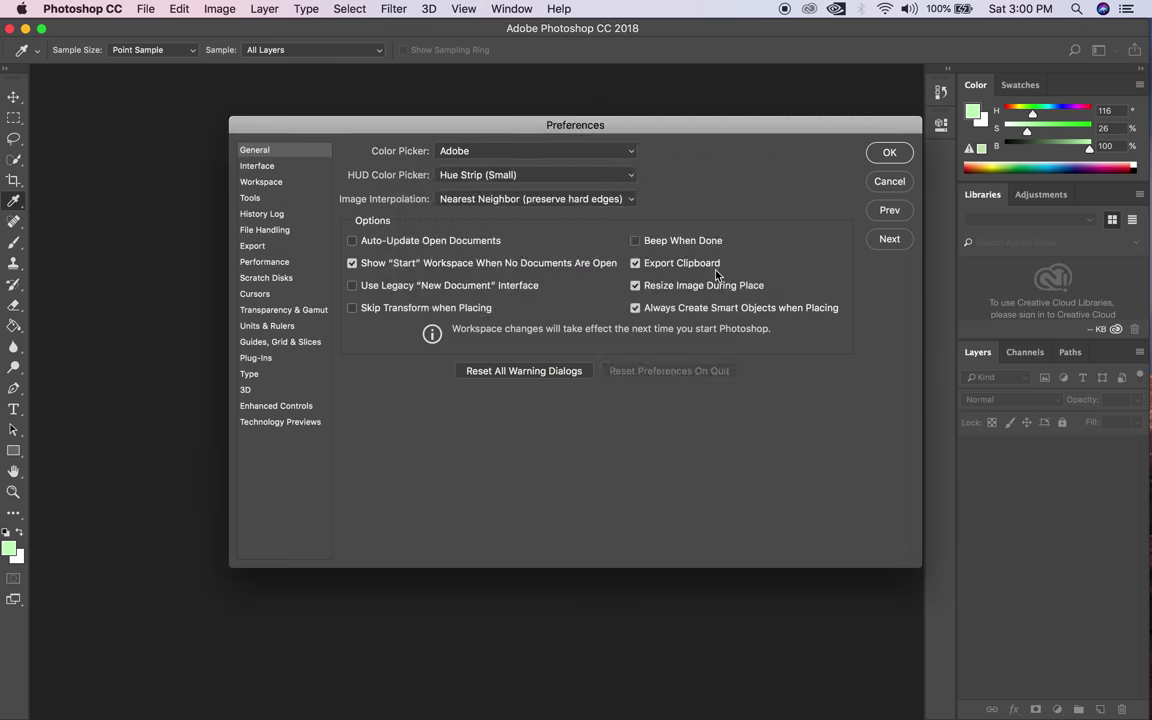
pyautogui.click(889, 153)
pyautogui.press('z')
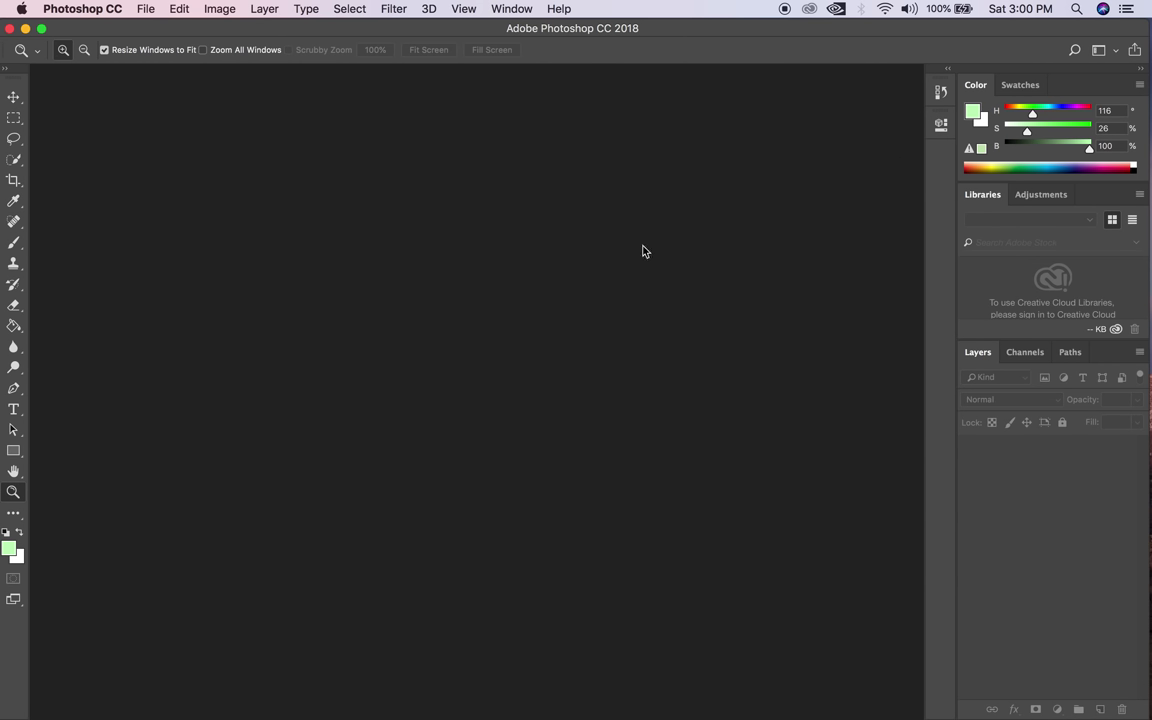
# Start setting up a new document.
pyautogui.click(147, 10)
pyautogui.click(160, 26)
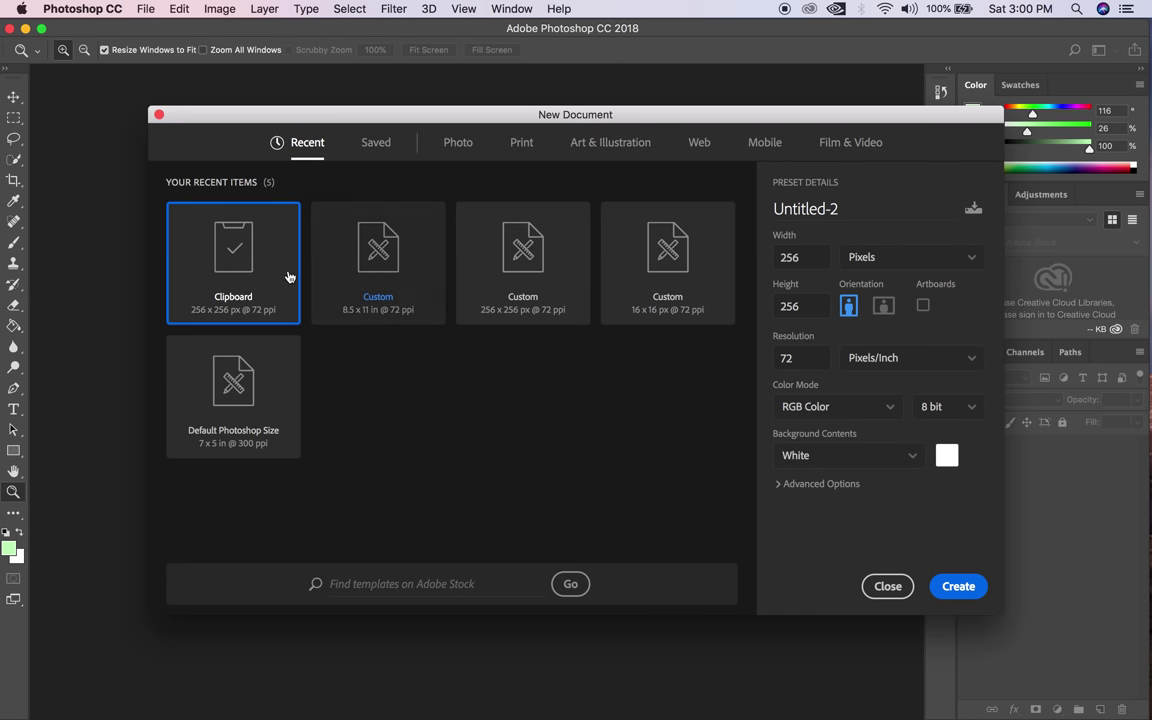
pyautogui.click(814, 259)
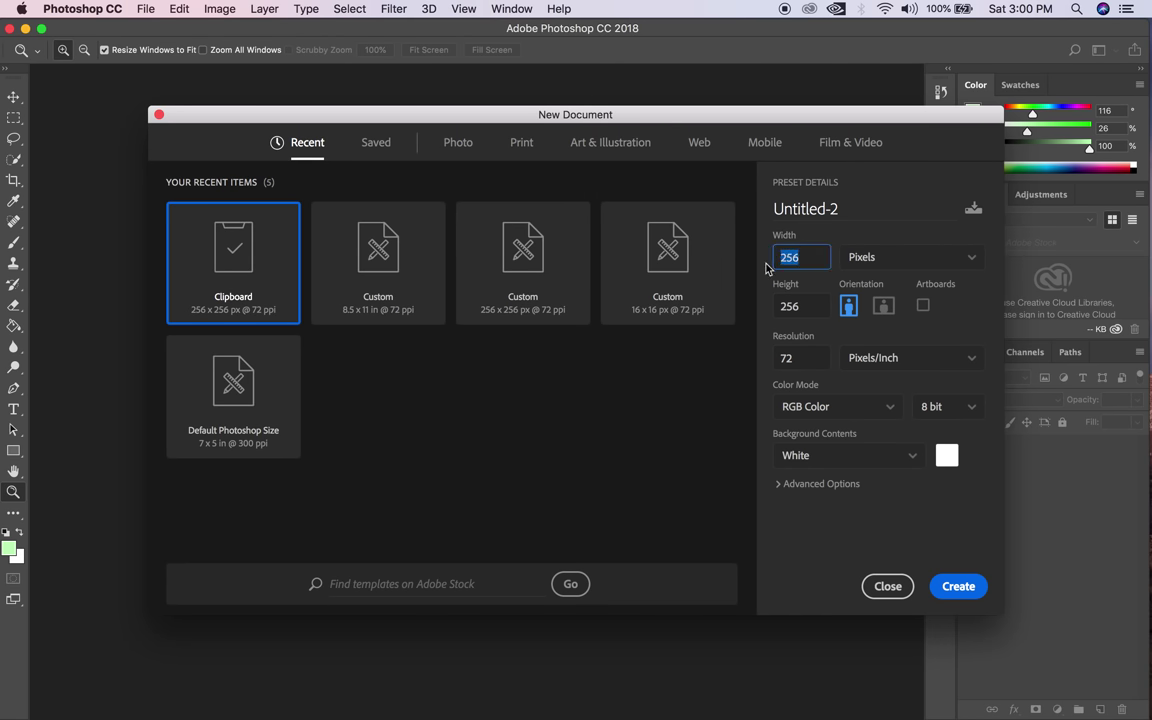
pyautogui.write('32')
pyautogui.click(782, 305)
pyautogui.write('3')
# Create the new document at 20 x 20 pixels, 72 pixels/inch, in RGB Color with a white background.
pyautogui.doubleClick(810, 258)
pyautogui.write('20')
pyautogui.press('BackSpace')
pyautogui.press('BackSpace')
pyautogui.write('2')
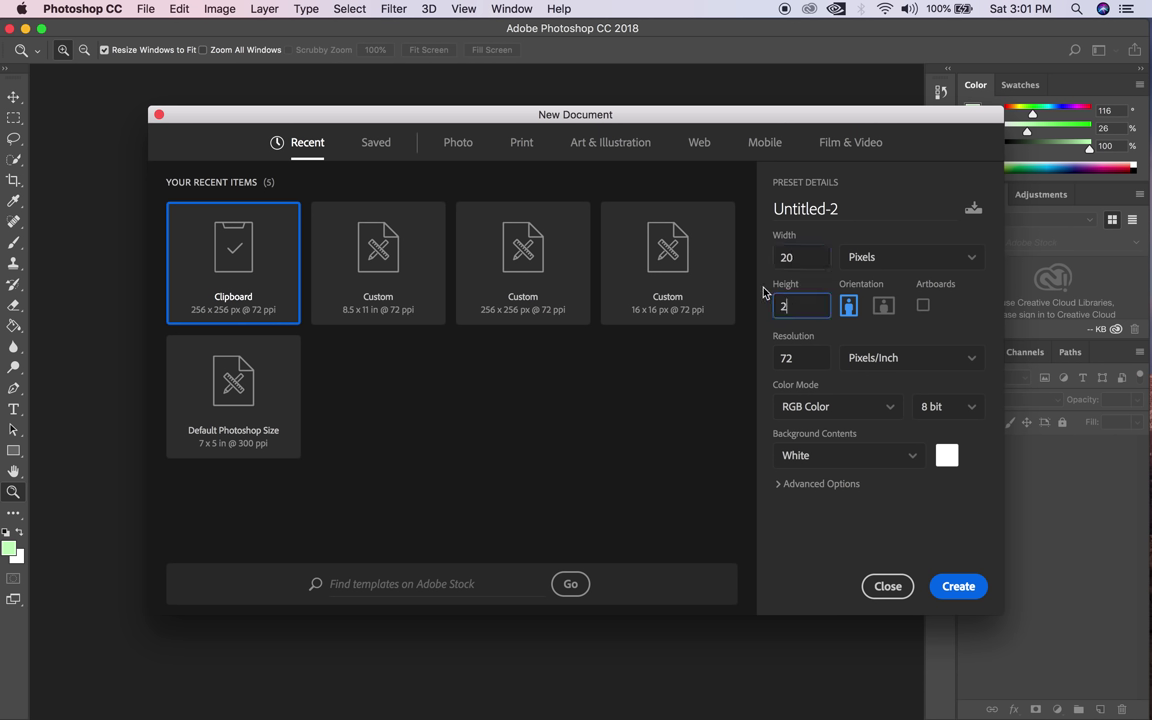
pyautogui.write('0')
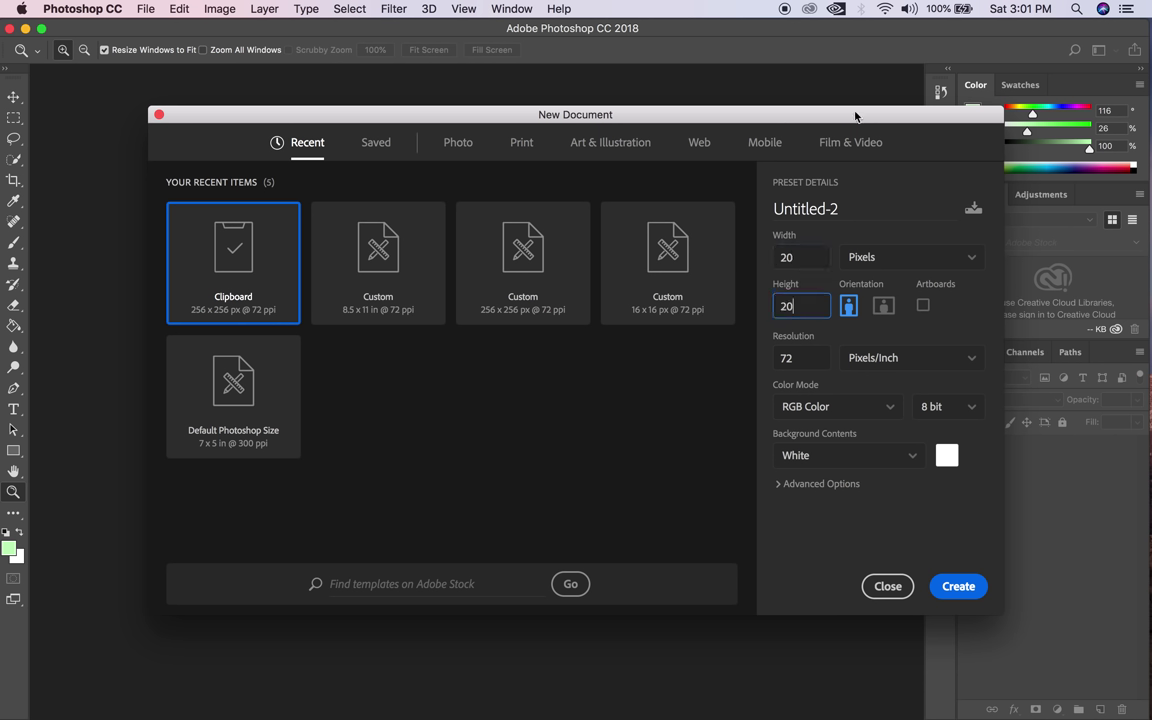
pyautogui.doubleClick(810, 363)
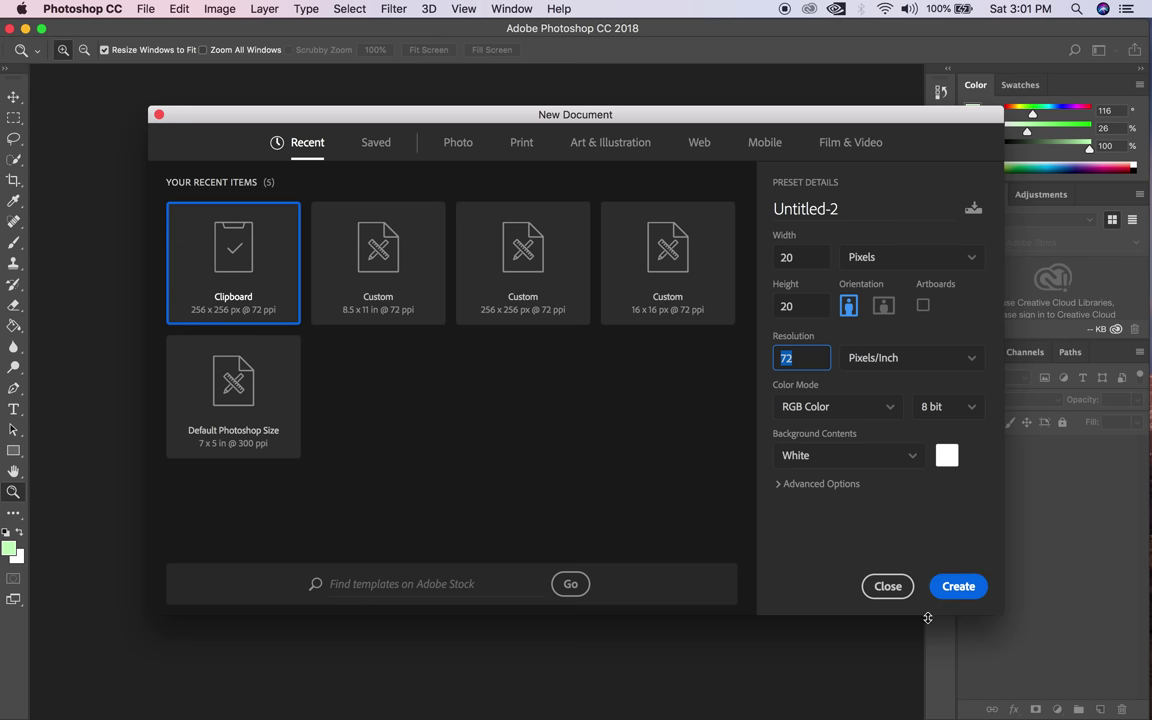
pyautogui.click(955, 587)
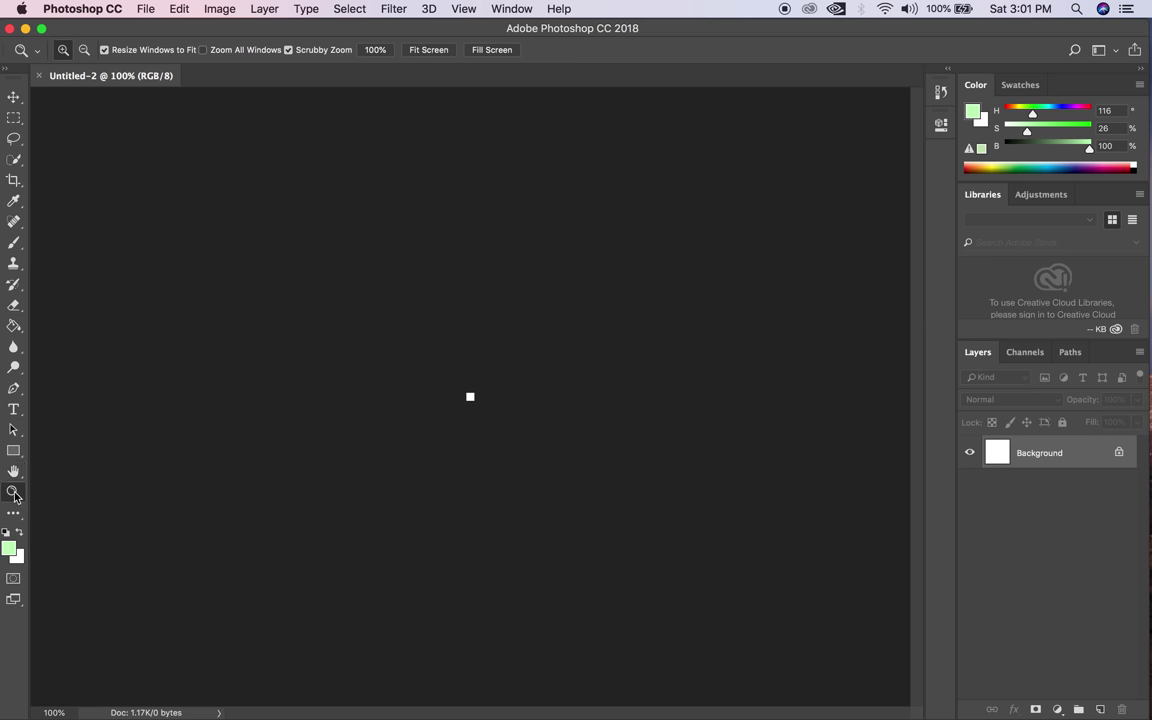
# Show the grid over the blank 20 x 20 pixel canvas.
pyautogui.click(473, 404)
pyautogui.click(473, 408)
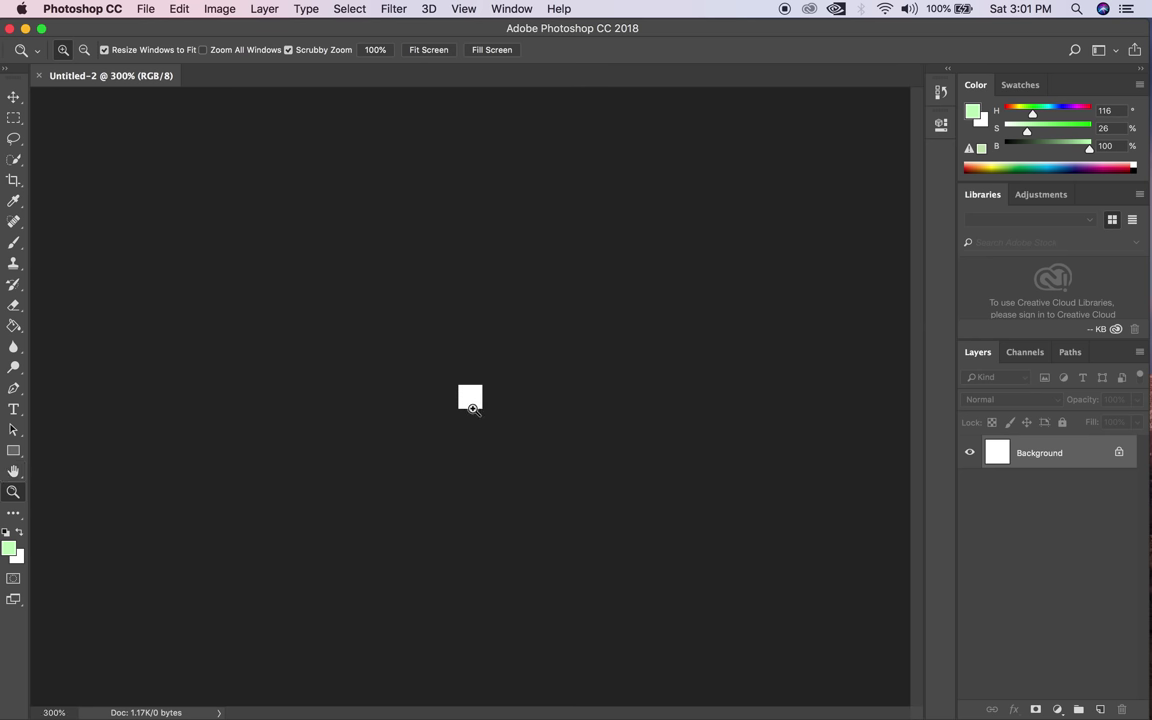
pyautogui.moveTo(473, 408); pyautogui.dragTo(476, 429)
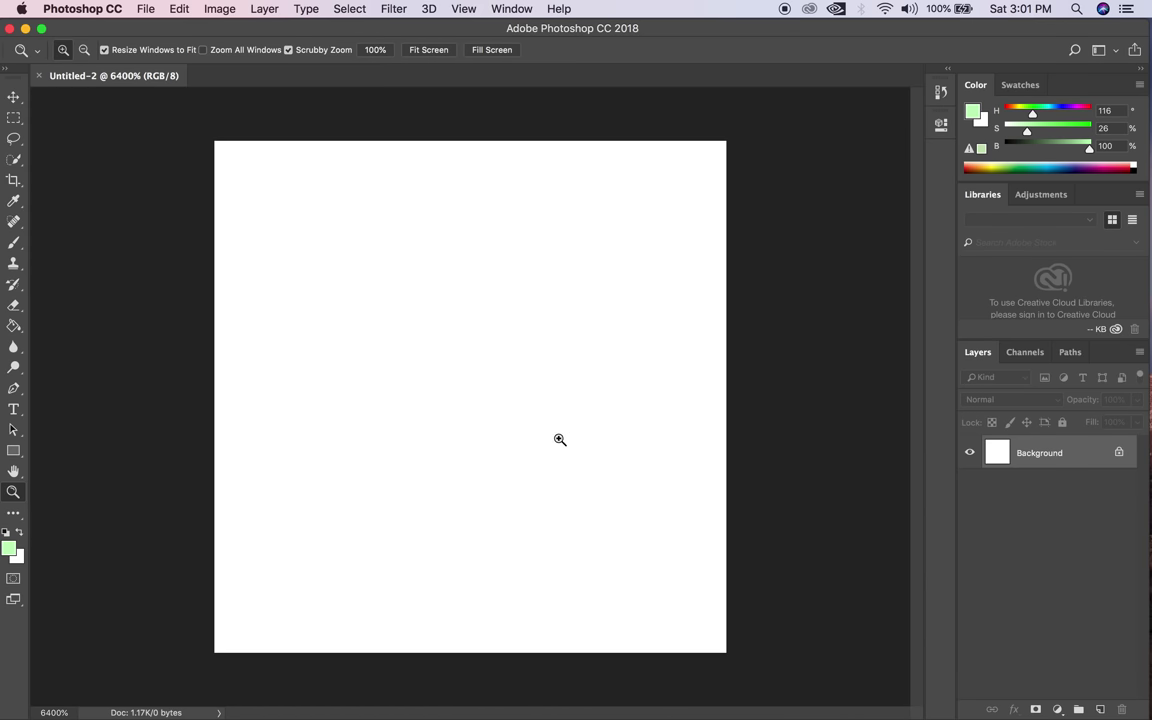
pyautogui.click(466, 11)
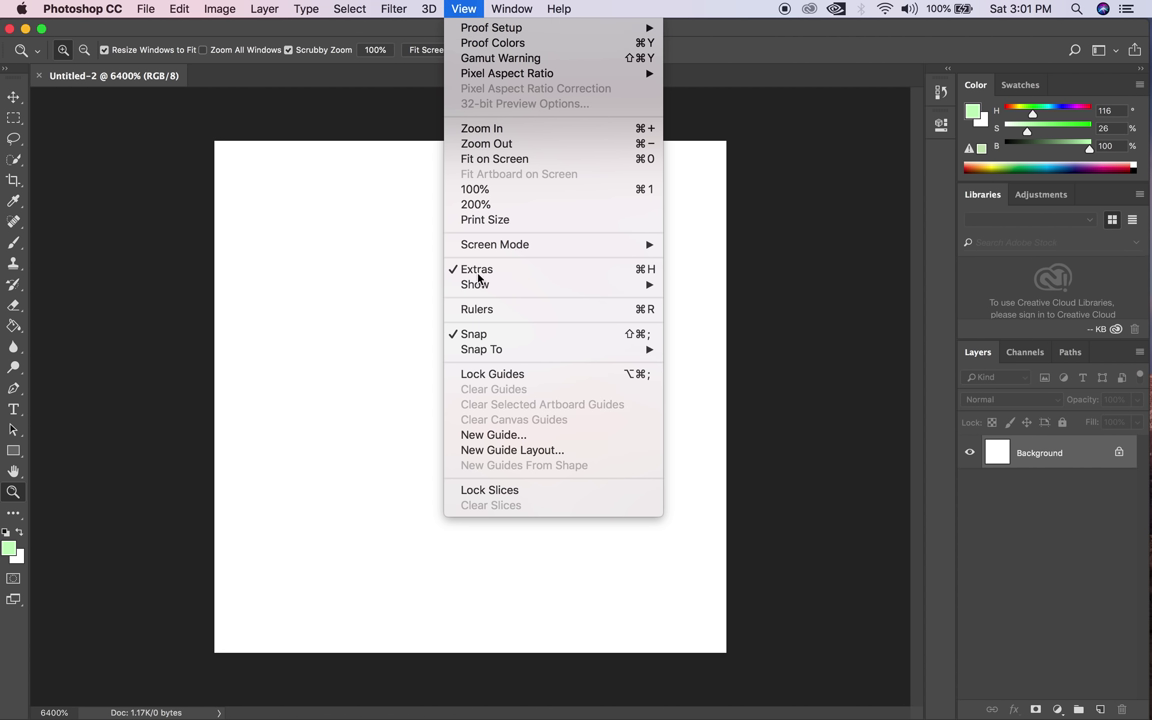
pyautogui.moveTo(519, 289)
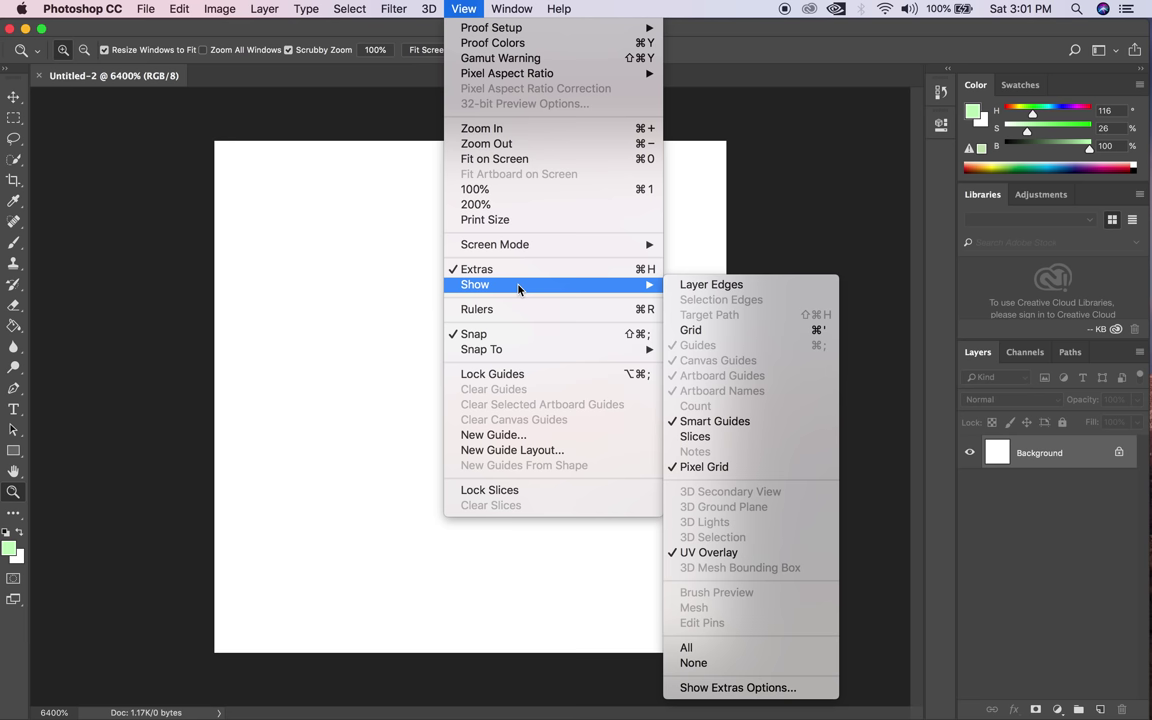
pyautogui.click(729, 334)
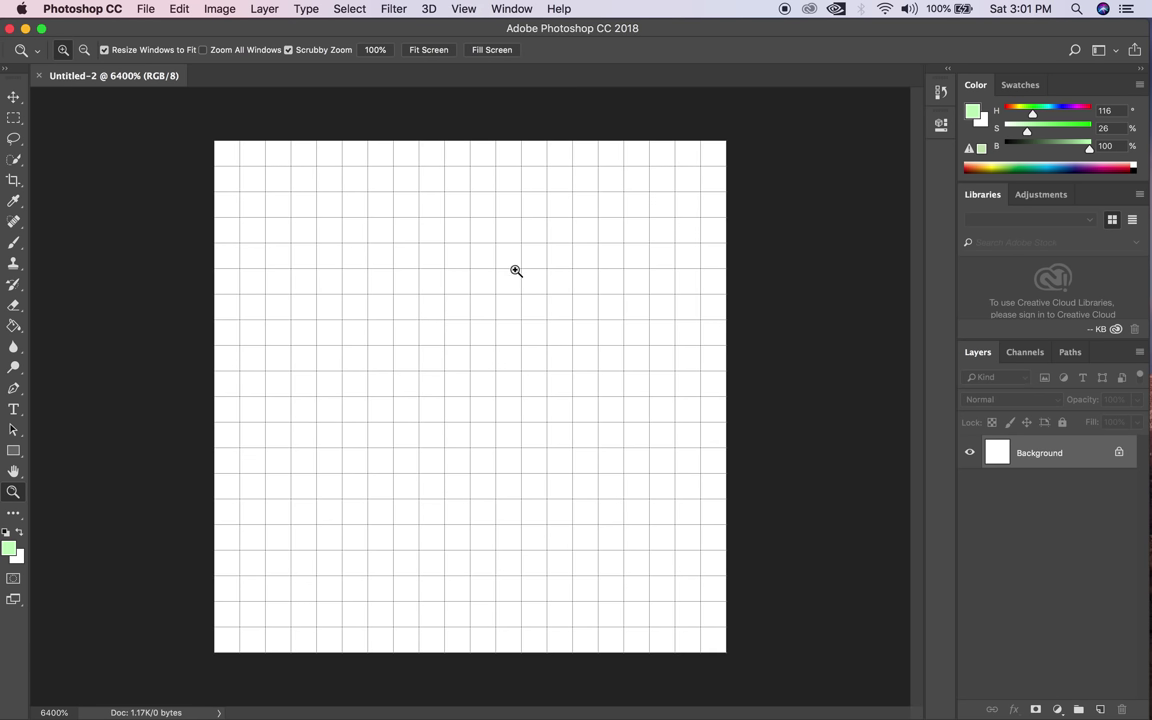
# Switch from the Brush to the Pencil tool and check its 1 px brush size settings.
pyautogui.click(14, 242)
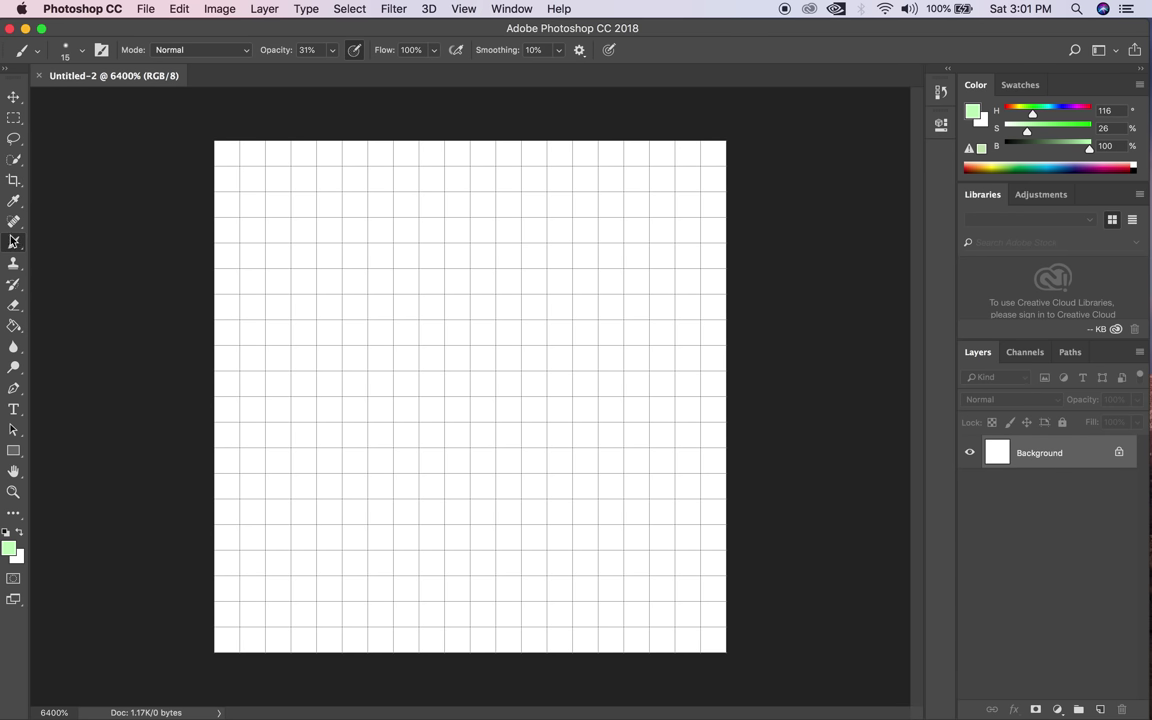
pyautogui.rightClick(14, 242)
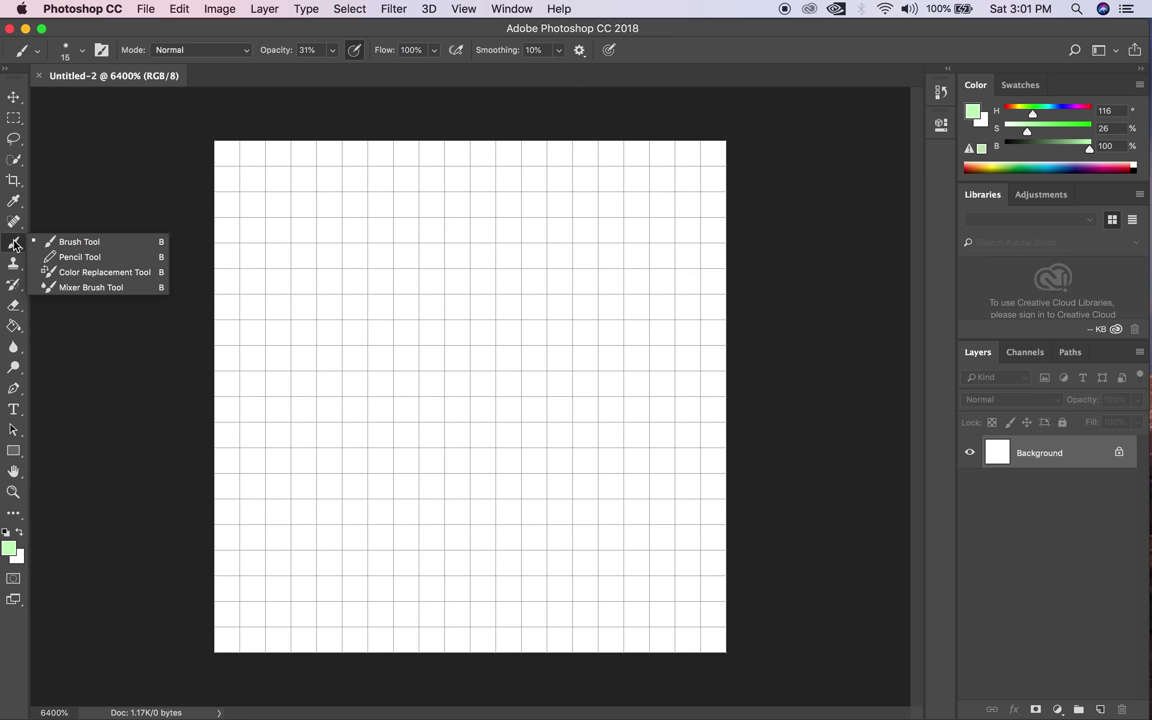
pyautogui.click(80, 258)
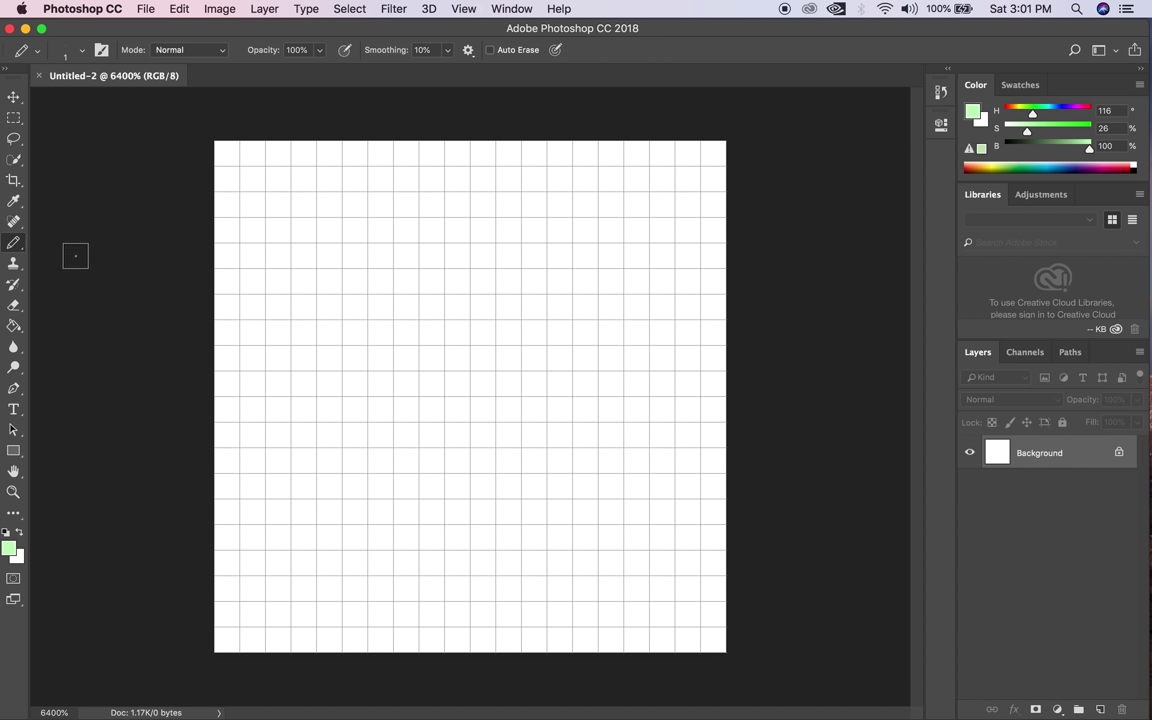
pyautogui.rightClick(14, 248)
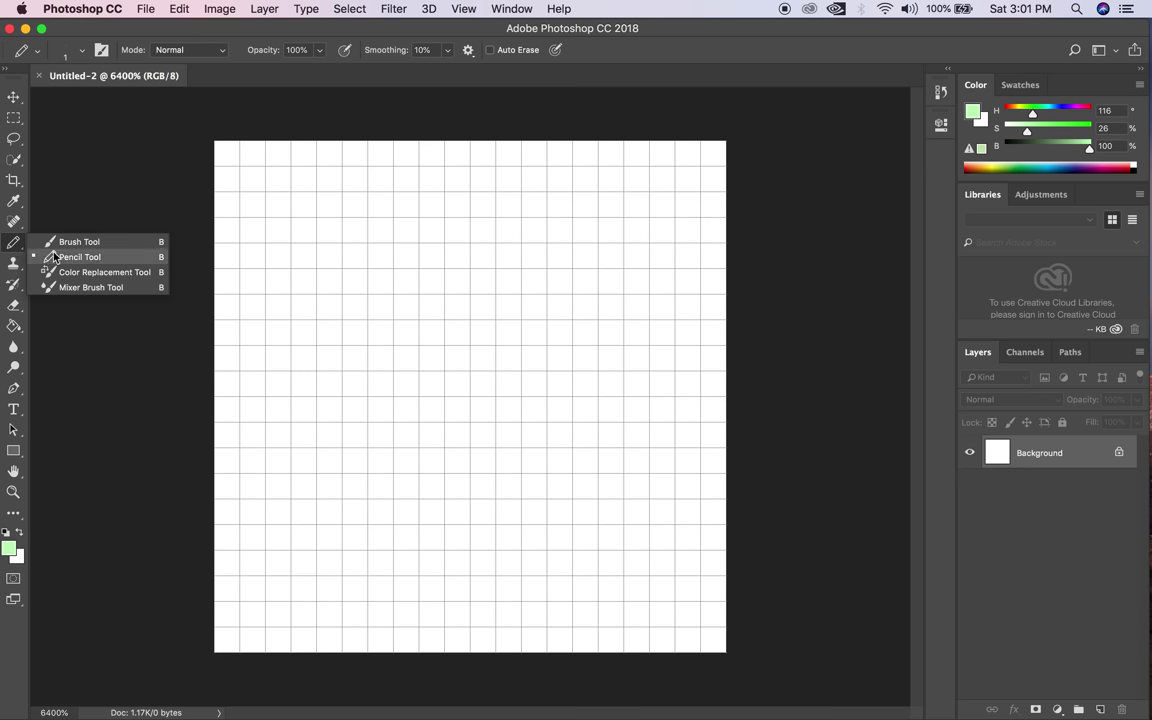
pyautogui.click(82, 50)
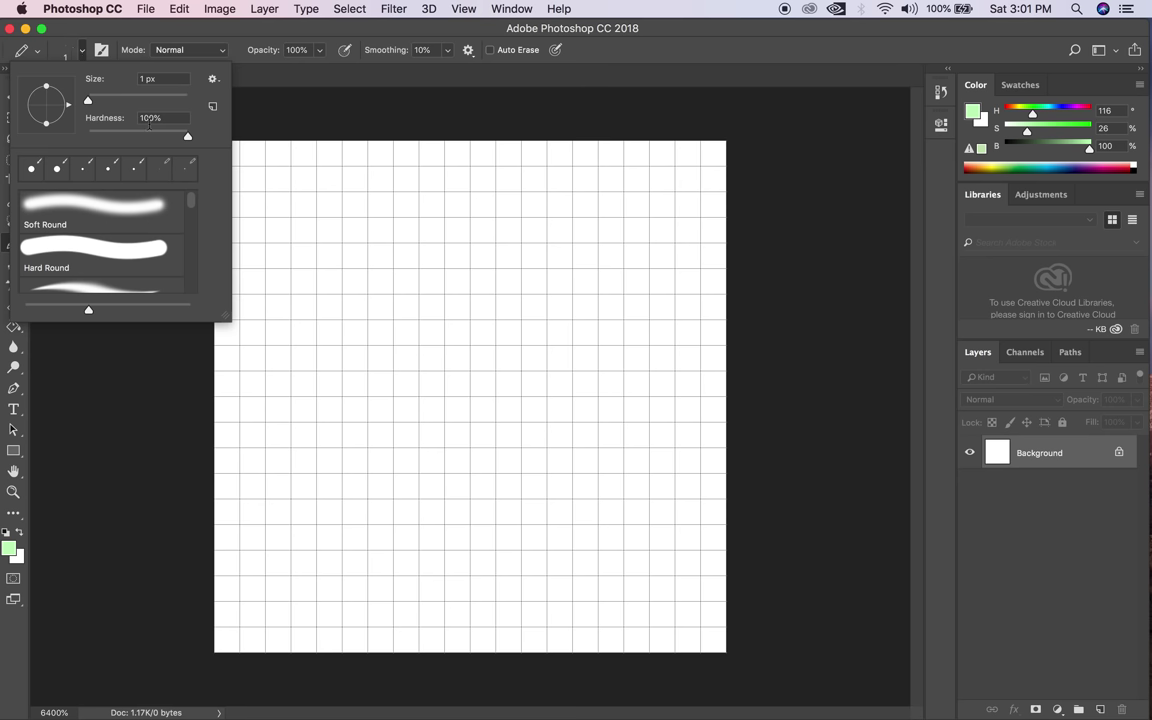
pyautogui.click(276, 25)
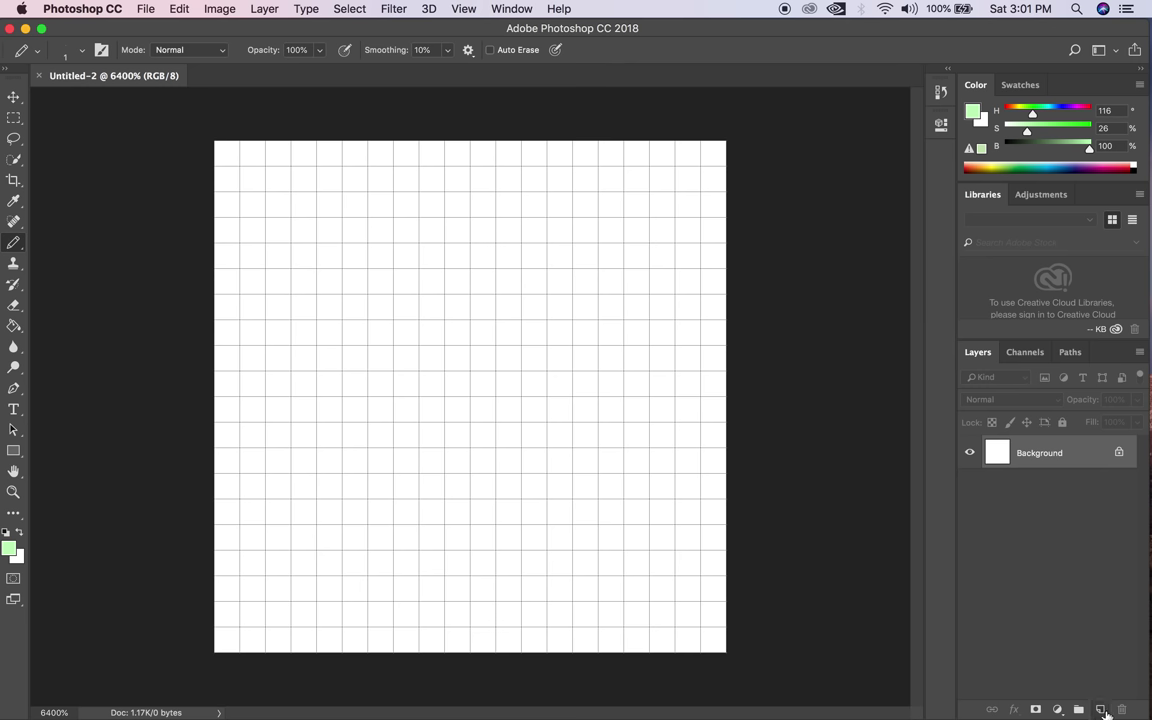
# Replace the Background layer with a new transparent layer and reset the foreground color to default black.
pyautogui.click(1103, 711)
pyautogui.moveTo(1083, 485)
pyautogui.mouseDown()
pyautogui.moveTo(1100, 698)
pyautogui.moveTo(1121, 709)
pyautogui.mouseUp()
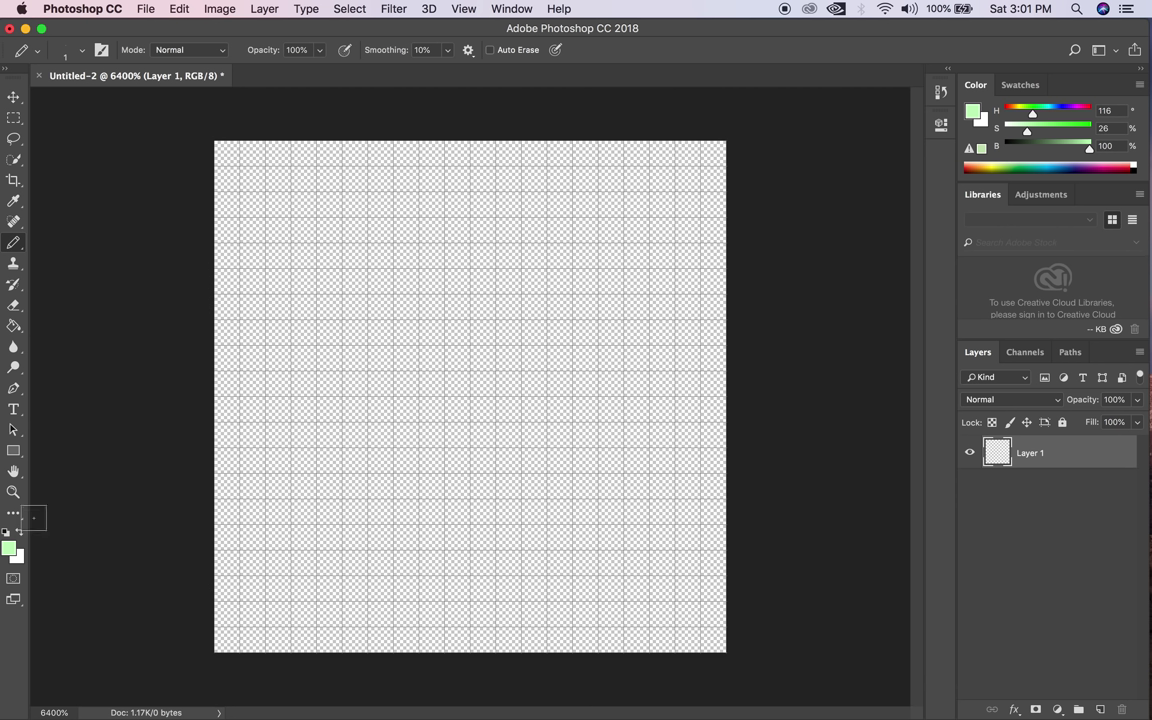
pyautogui.press('d')
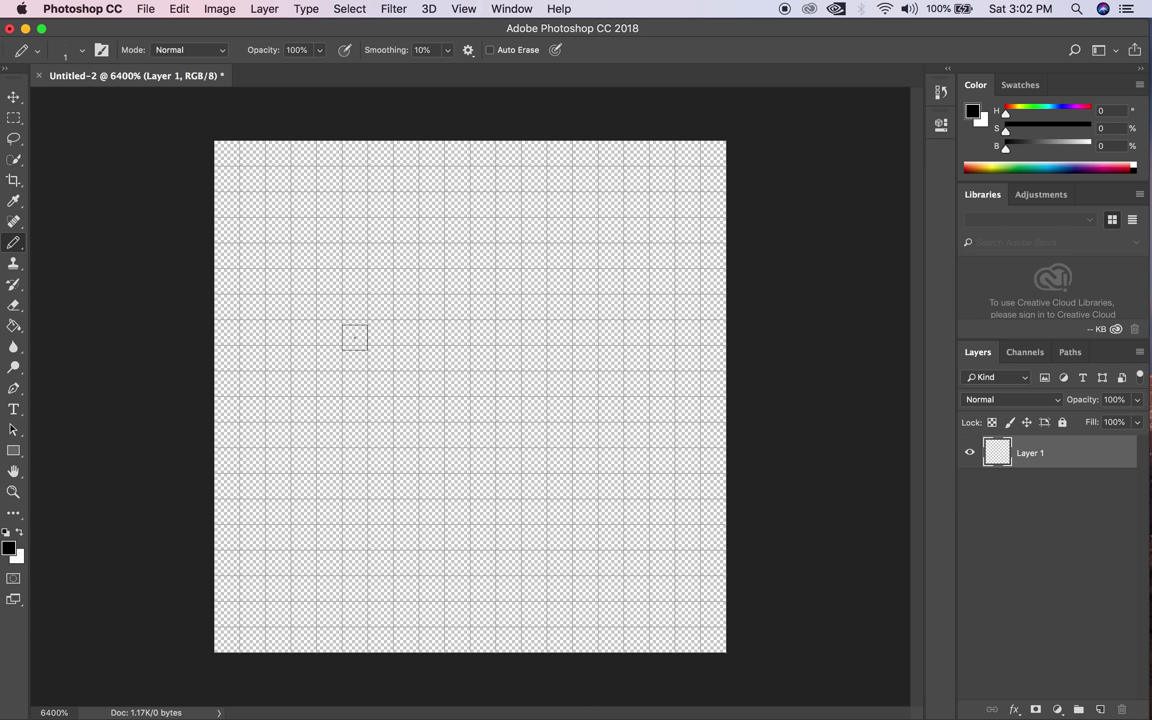
# Set the pencil's smoothing to 0%, testing it with trial black strokes and undoing them.
pyautogui.moveTo(329, 280)
pyautogui.mouseDown()
pyautogui.moveTo(352, 352)
pyautogui.moveTo(398, 376)
pyautogui.moveTo(446, 329)
pyautogui.moveTo(467, 274)
pyautogui.moveTo(409, 230)
pyautogui.moveTo(339, 232)
pyautogui.moveTo(335, 256)
pyautogui.moveTo(348, 268)
pyautogui.moveTo(379, 268)
pyautogui.moveTo(343, 304)
pyautogui.moveTo(428, 280)
pyautogui.mouseUp()
pyautogui.press('super+z')
pyautogui.click(449, 50)
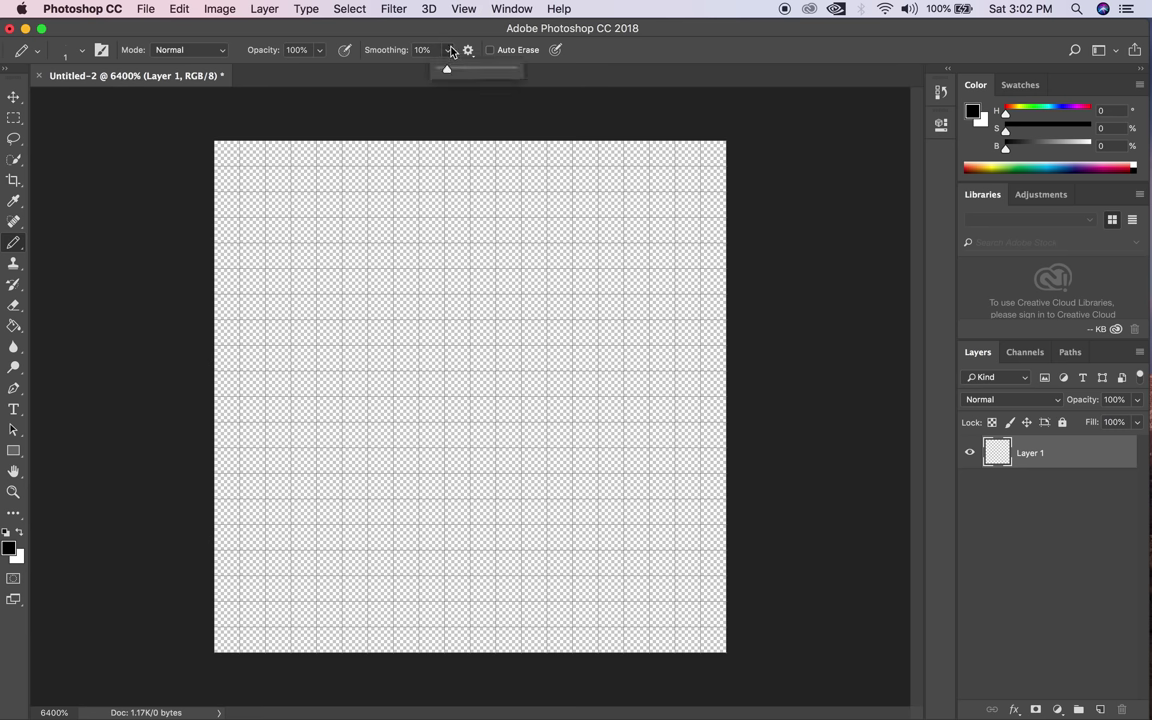
pyautogui.moveTo(446, 73); pyautogui.dragTo(436, 72)
pyautogui.moveTo(380, 333)
pyautogui.mouseDown()
pyautogui.moveTo(430, 355)
pyautogui.moveTo(405, 383)
pyautogui.moveTo(345, 360)
pyautogui.moveTo(412, 368)
pyautogui.moveTo(400, 304)
pyautogui.mouseUp()
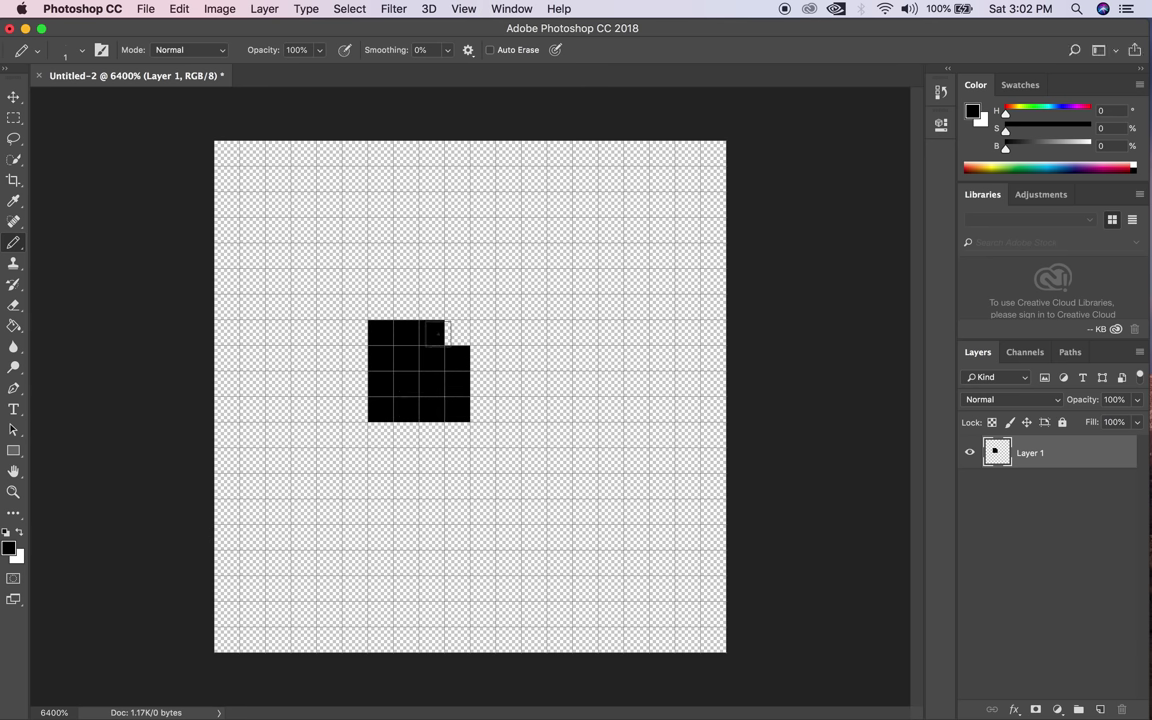
pyautogui.press('super+z')
# Add a second empty layer above Layer 1, then make Layer 1 active again.
pyautogui.click(9, 548)
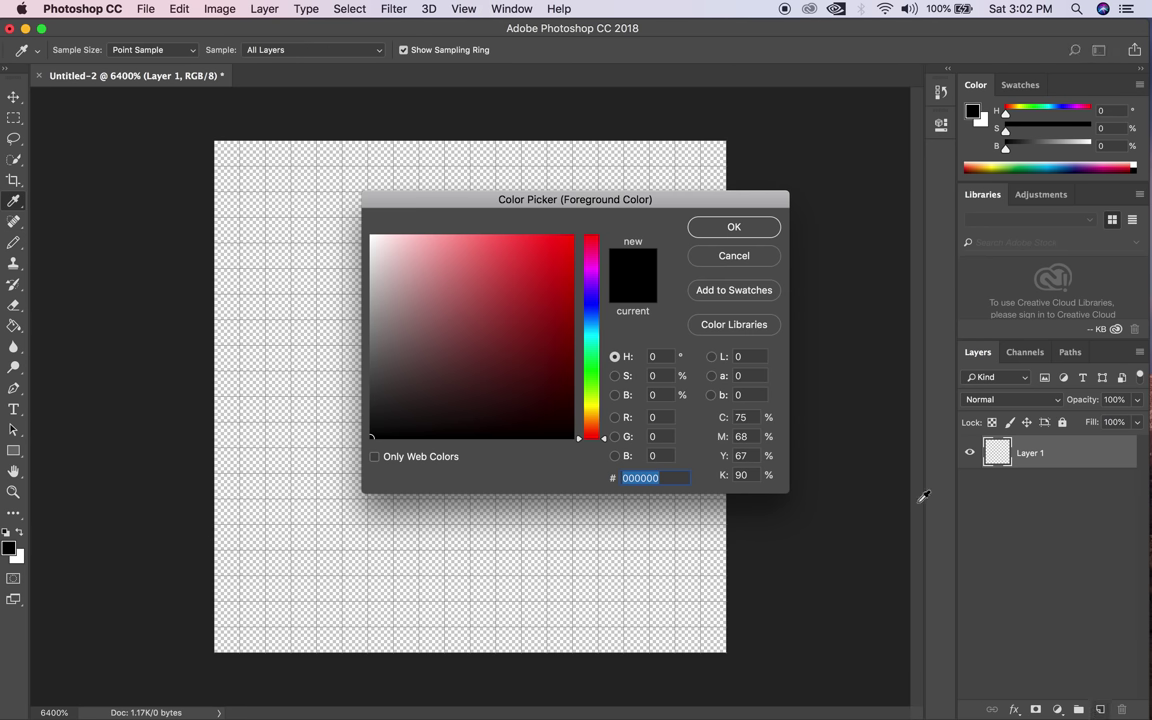
pyautogui.click(736, 253)
pyautogui.click(1102, 710)
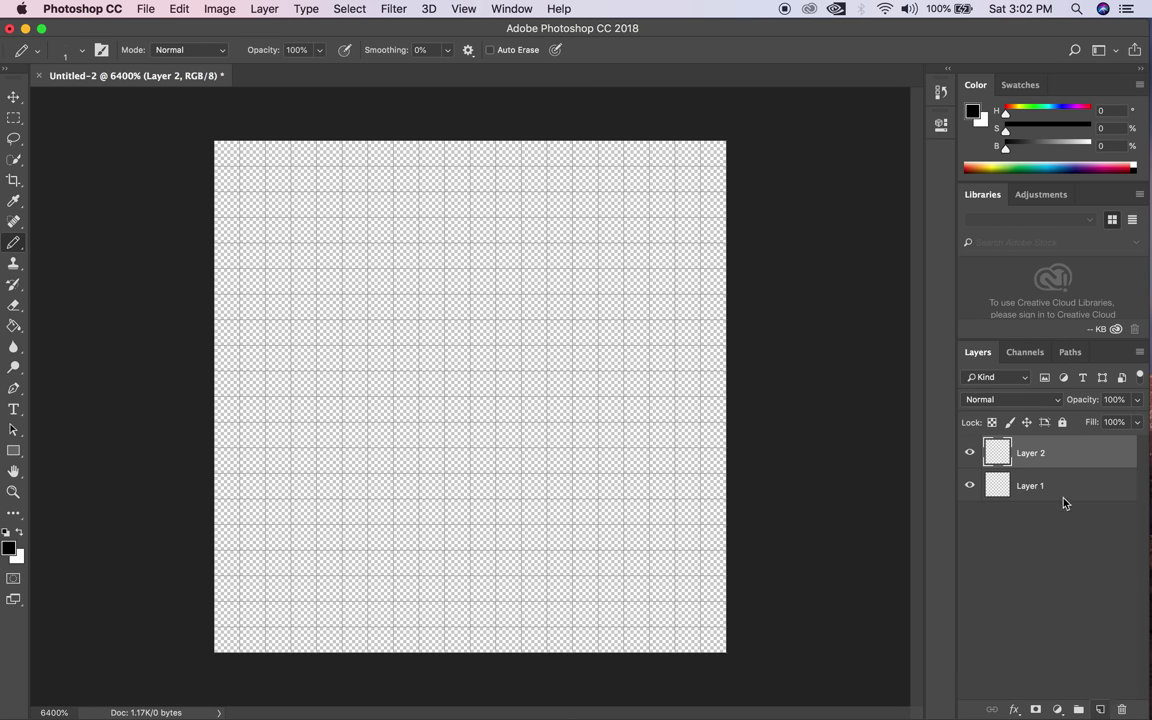
pyautogui.click(1054, 487)
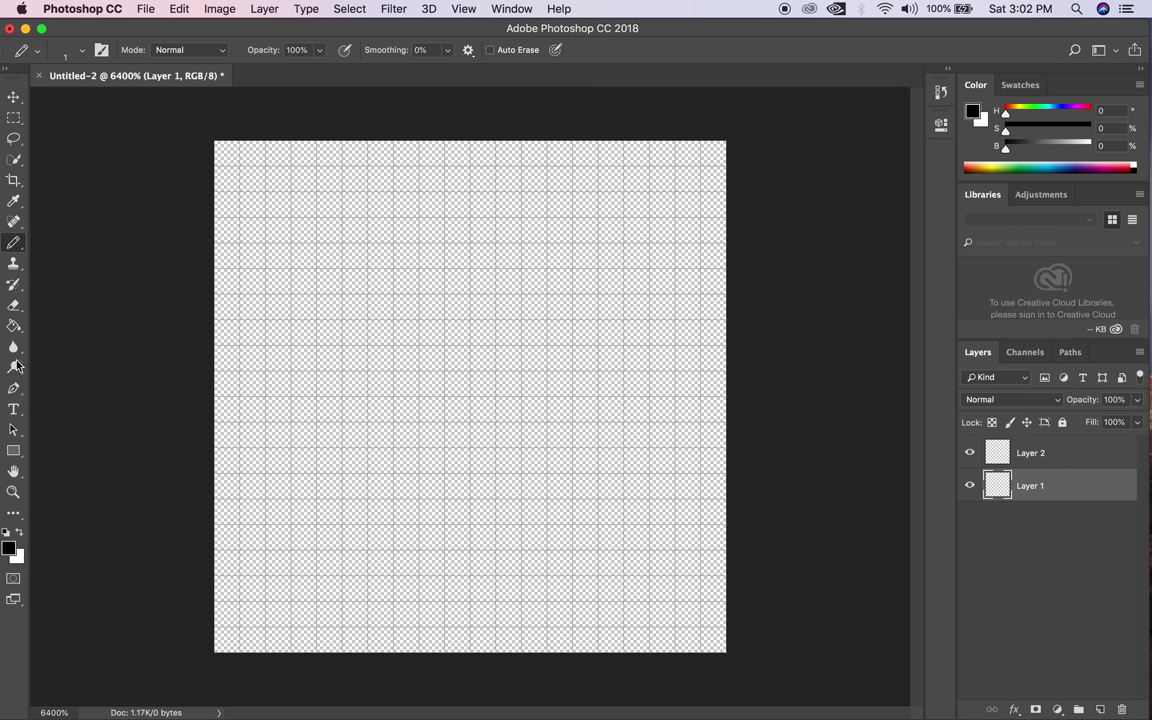
# Set the foreground color to mid gray #747474 and fill all of Layer 1 with it.
pyautogui.click(8, 547)
pyautogui.write('737373')
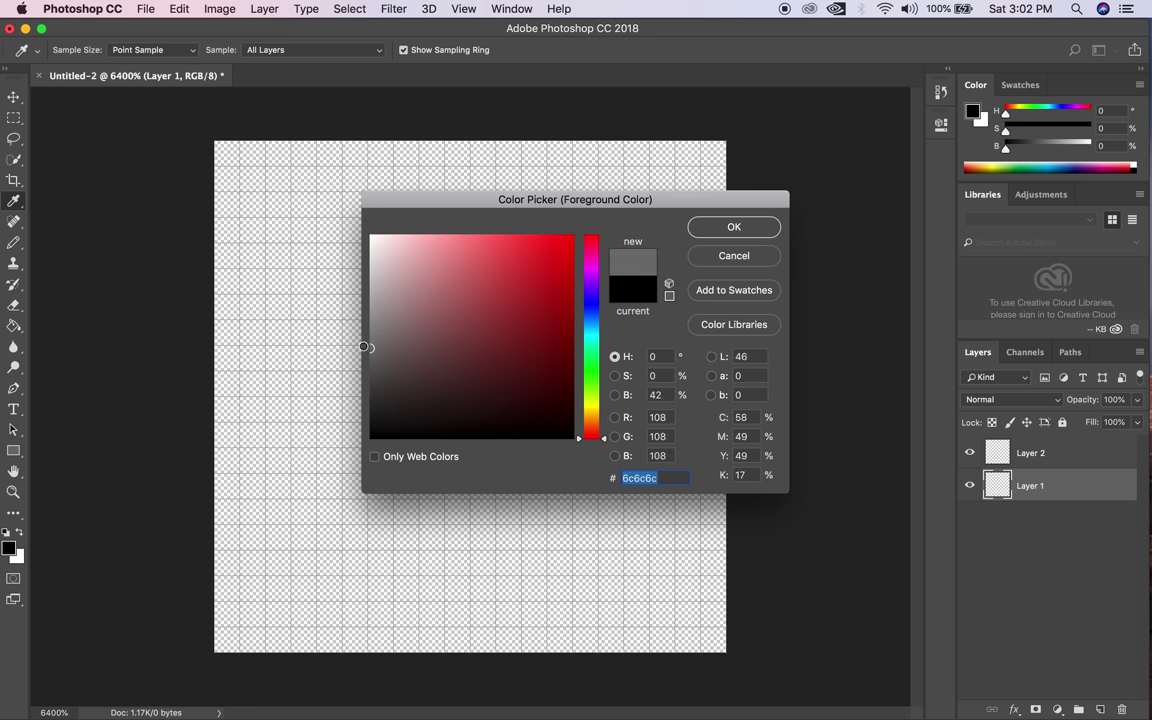
pyautogui.click(758, 227)
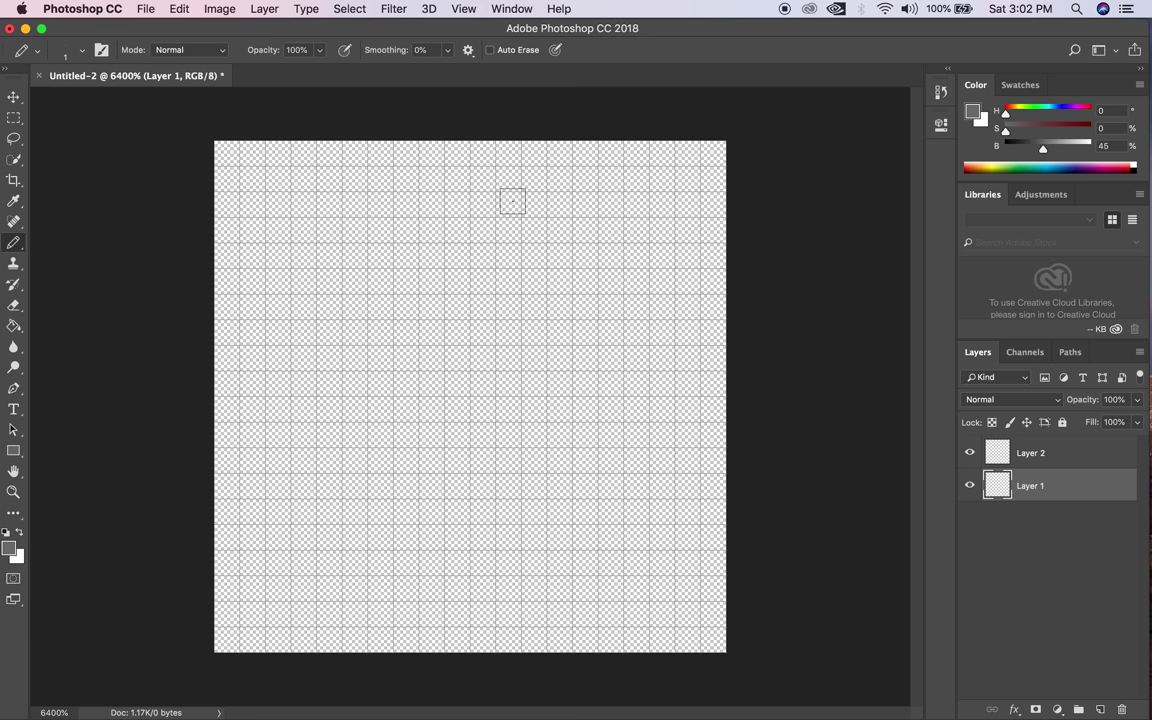
pyautogui.click(176, 8)
pyautogui.click(190, 263)
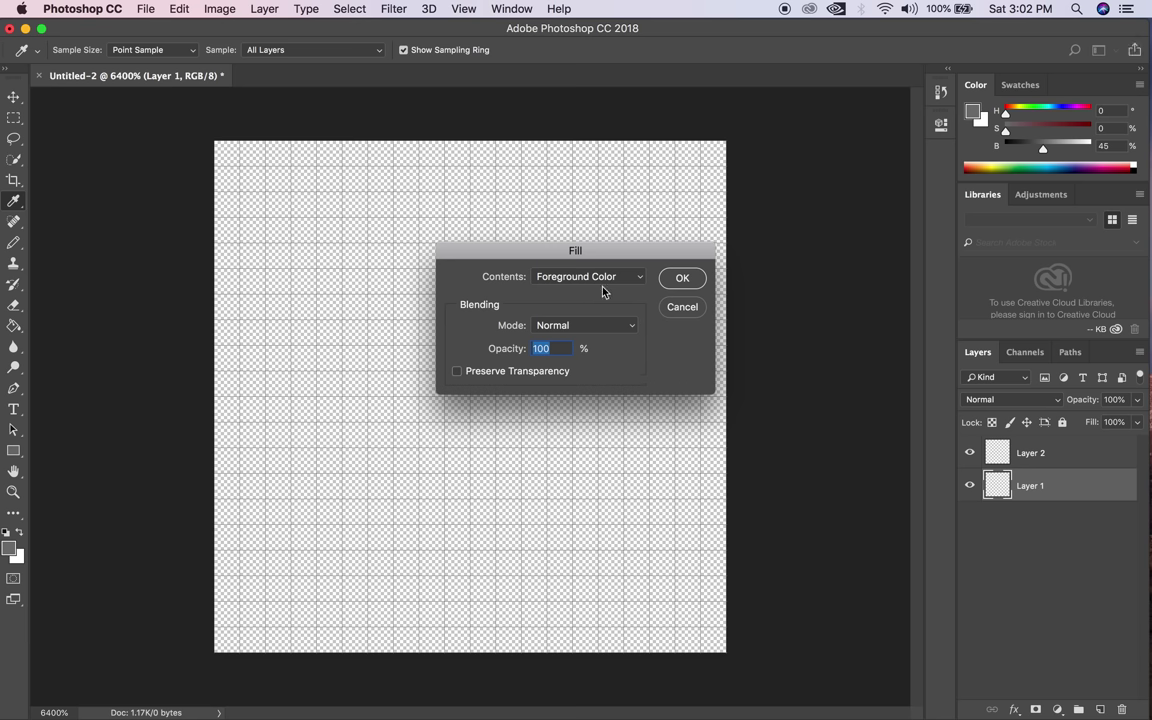
pyautogui.click(680, 278)
pyautogui.press('b')
# Make Layer 2 active and set the foreground color to bright yellow #f0ff00.
pyautogui.click(1008, 460)
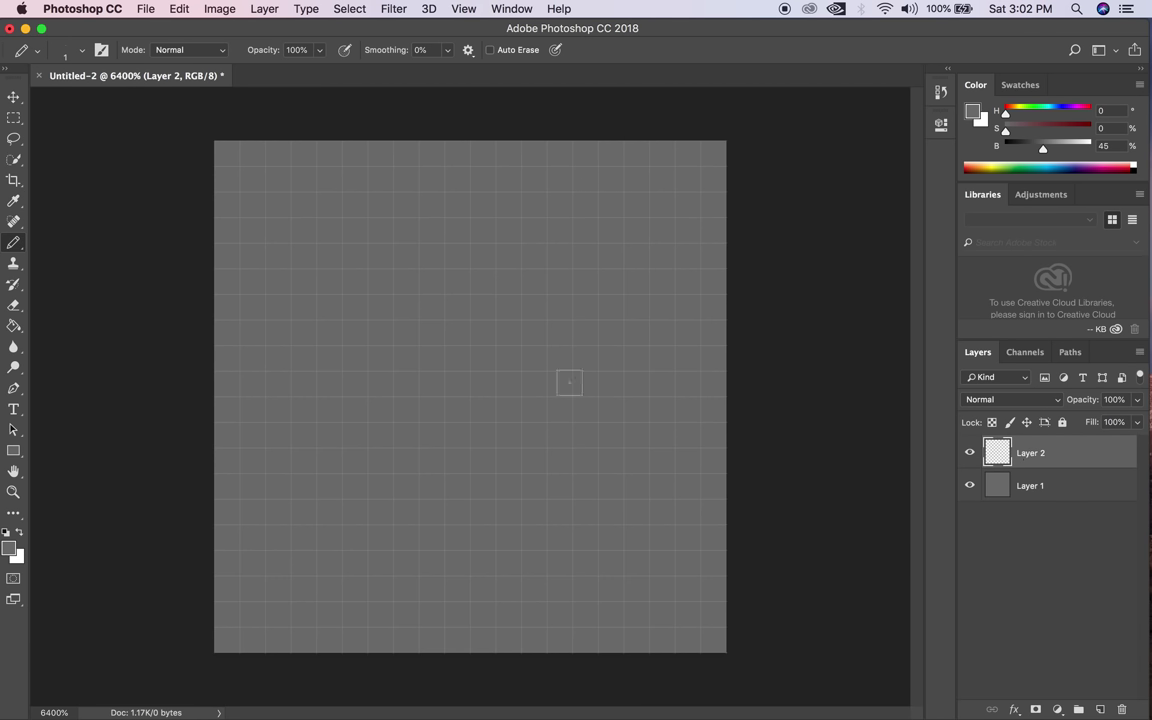
pyautogui.click(10, 547)
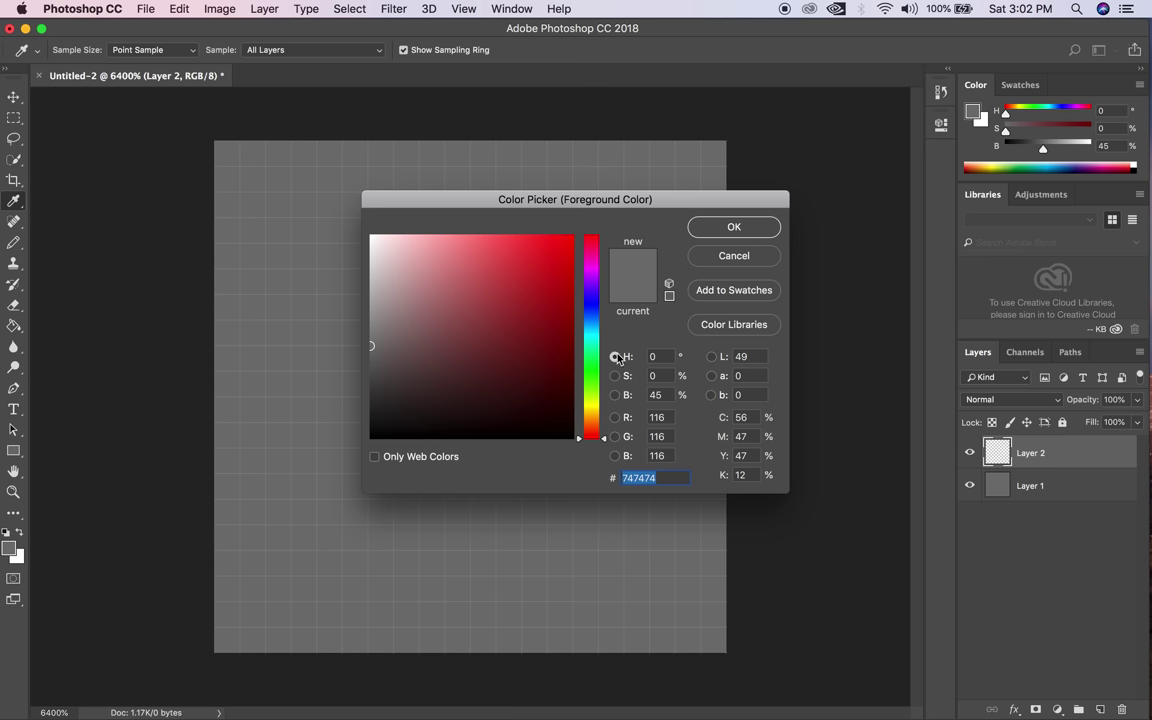
pyautogui.click(591, 403)
pyautogui.click(575, 241)
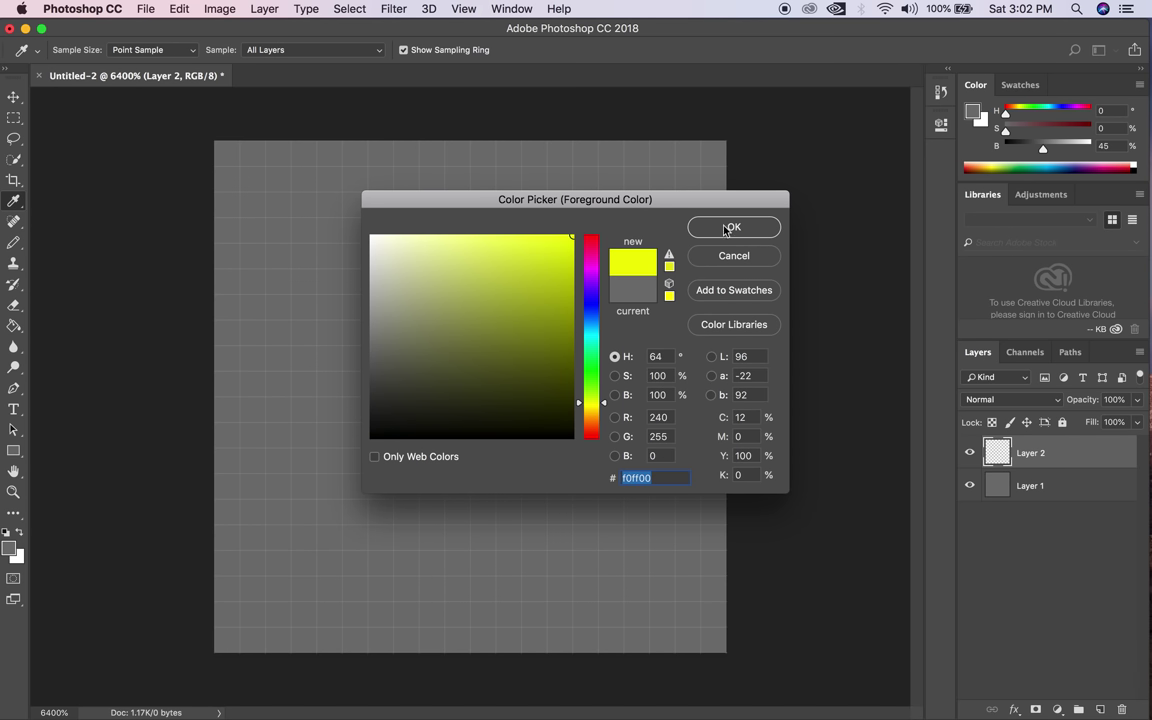
pyautogui.click(730, 227)
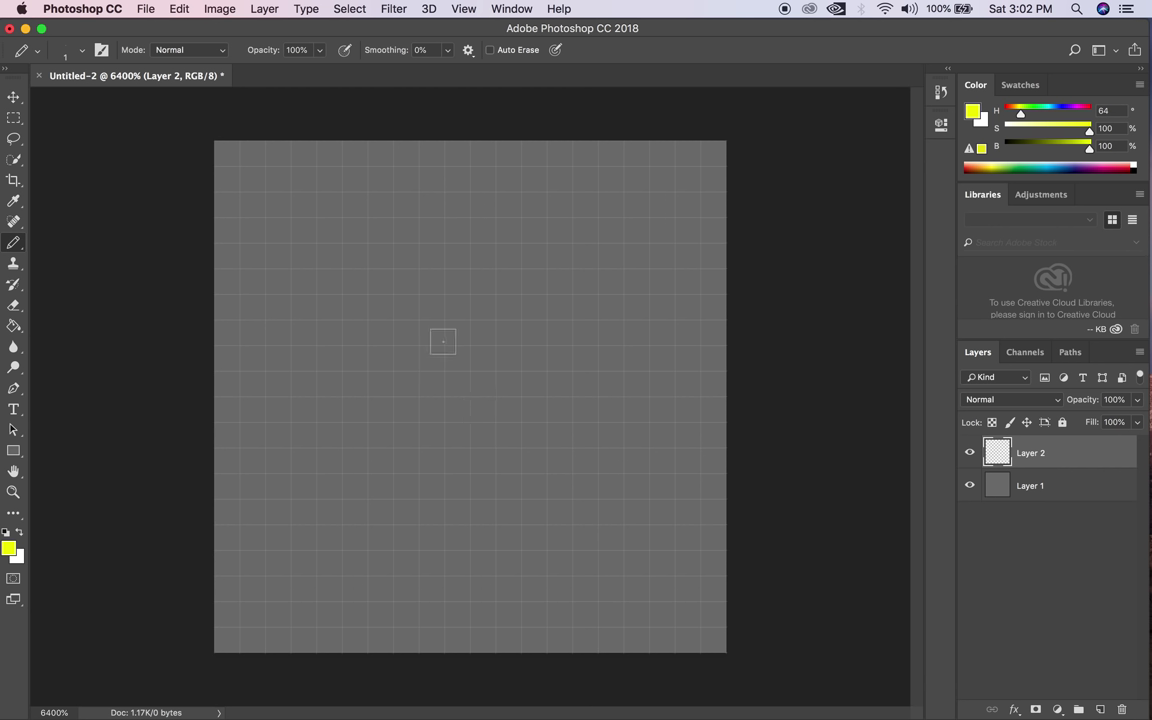
# Draw a filled, rounded yellow shape 6 pixels wide and 6 pixels tall near the canvas center on Layer 2.
pyautogui.moveTo(406, 332)
pyautogui.mouseDown()
pyautogui.moveTo(409, 382)
pyautogui.moveTo(435, 389)
pyautogui.moveTo(457, 338)
pyautogui.moveTo(482, 345)
pyautogui.moveTo(477, 401)
pyautogui.moveTo(417, 398)
pyautogui.moveTo(425, 403)
pyautogui.moveTo(381, 375)
pyautogui.mouseUp()
pyautogui.moveTo(465, 357); pyautogui.dragTo(496, 377)
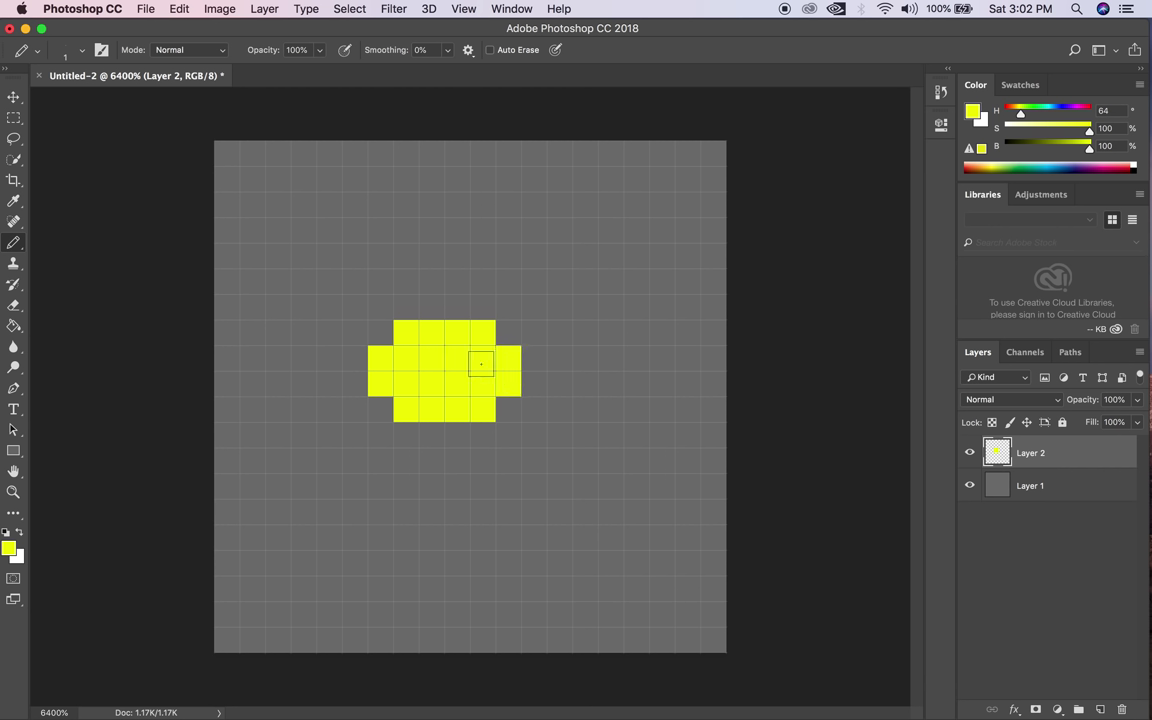
pyautogui.moveTo(432, 307); pyautogui.dragTo(458, 308)
pyautogui.moveTo(432, 434); pyautogui.dragTo(458, 434)
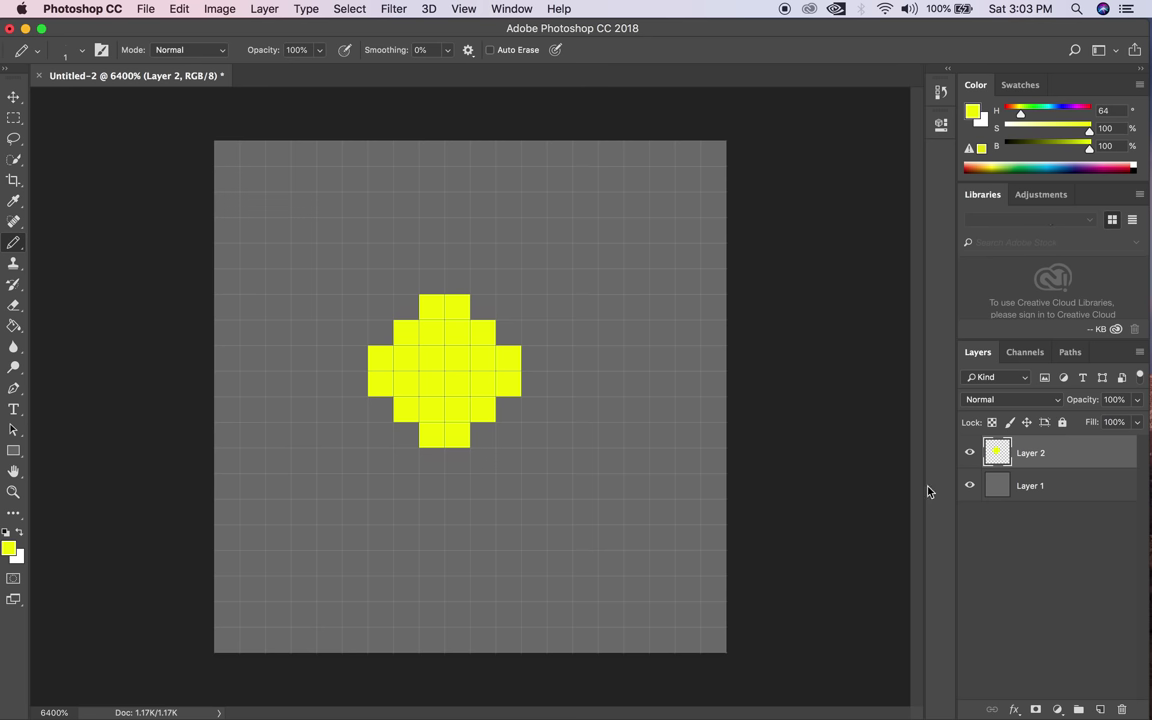
# On a new layer, paint a 2 x 2 pixel pale yellow highlight, saturation 20%, right of the yellow shape's center.
pyautogui.press('super+alt+shift+n')
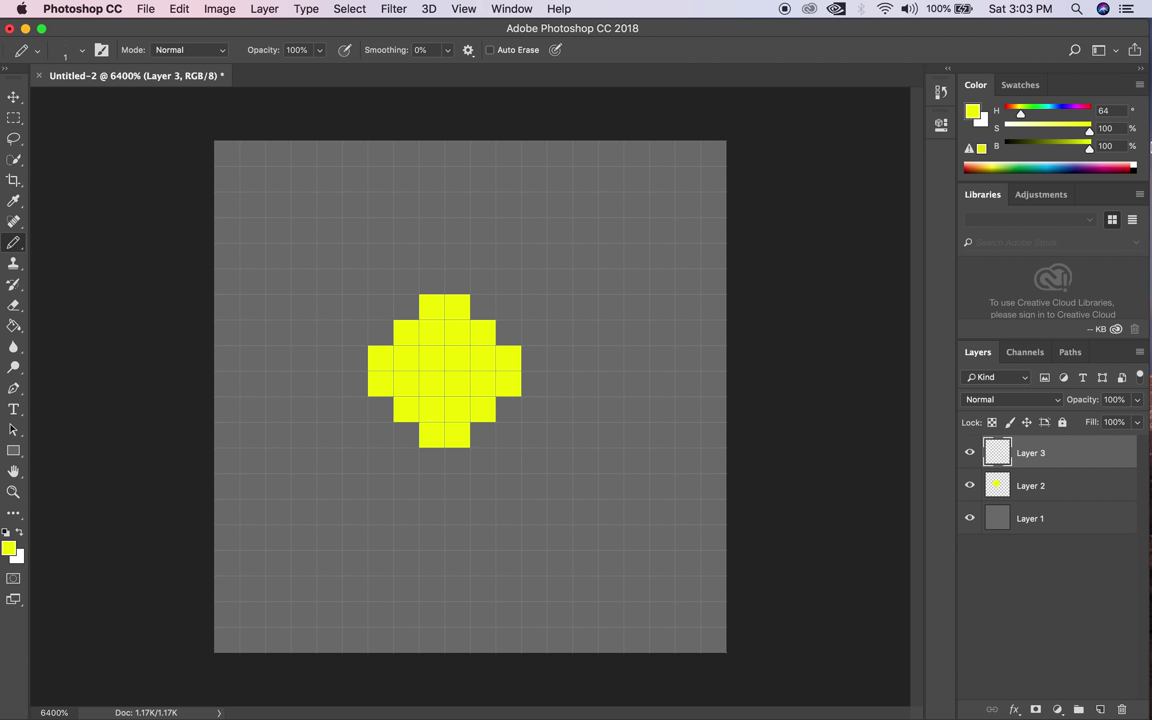
pyautogui.moveTo(1087, 128); pyautogui.dragTo(1040, 129)
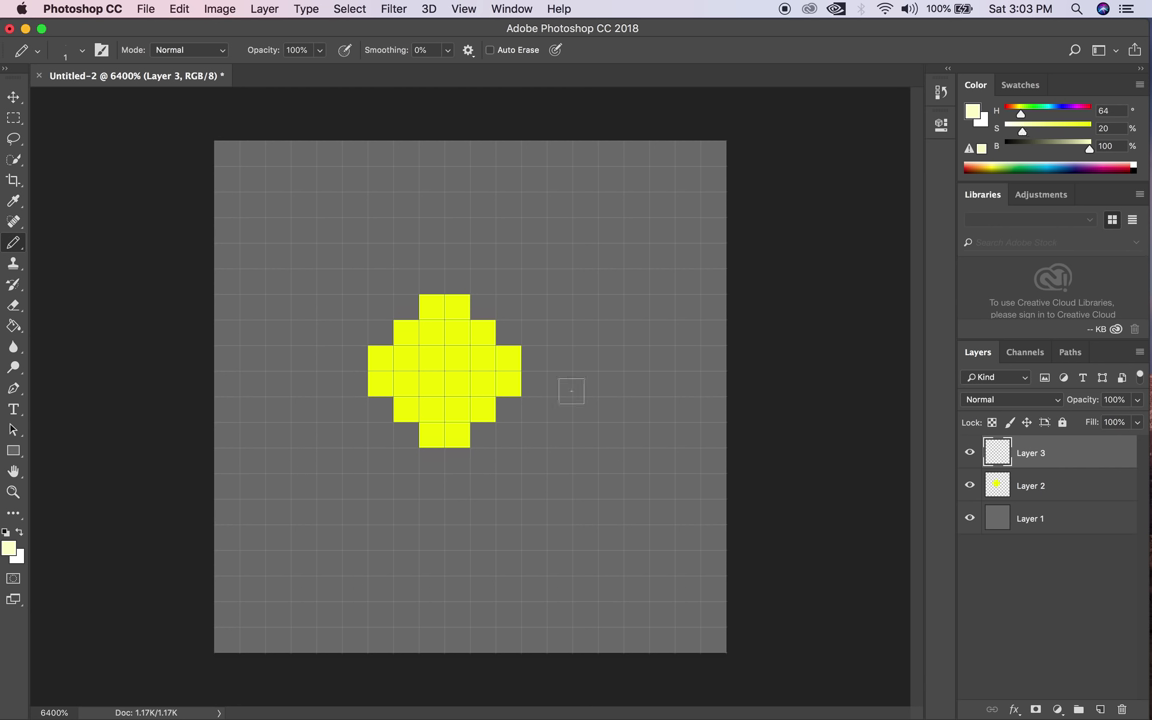
pyautogui.moveTo(482, 357)
pyautogui.mouseDown()
pyautogui.moveTo(465, 360)
pyautogui.moveTo(482, 383)
pyautogui.mouseUp()
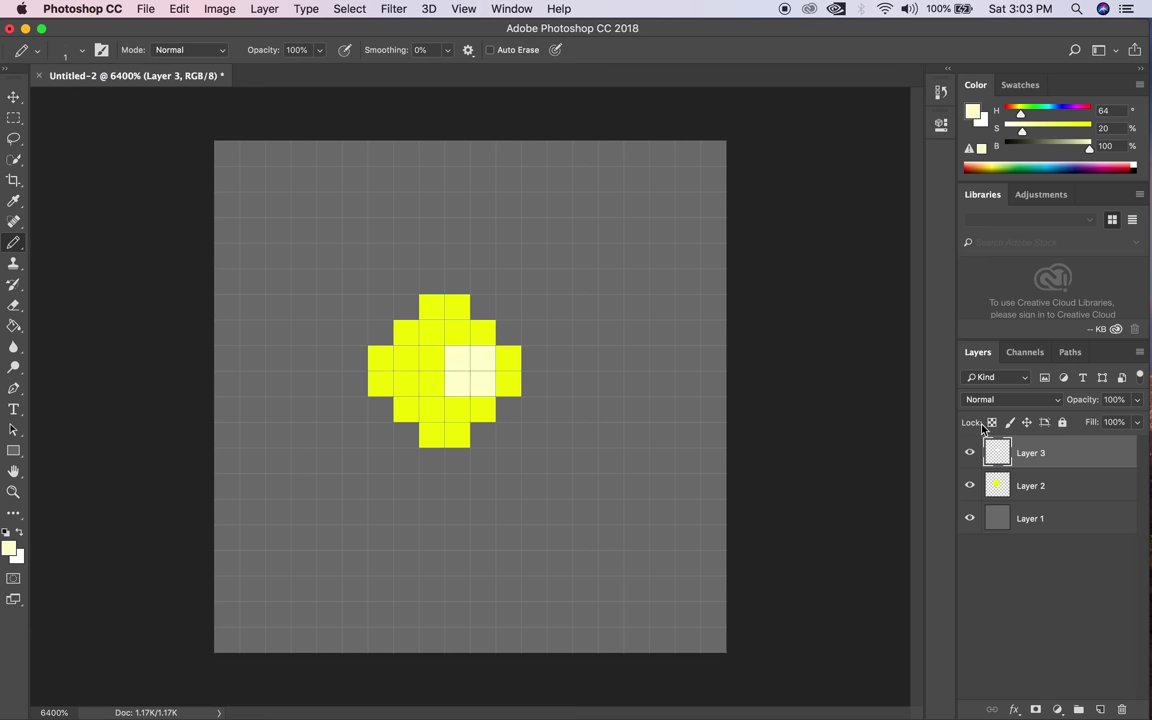
# Add a Stroke layer style to the yellow shape on Layer 2 and set its color to golden yellow #f6c10a.
pyautogui.click(1006, 497)
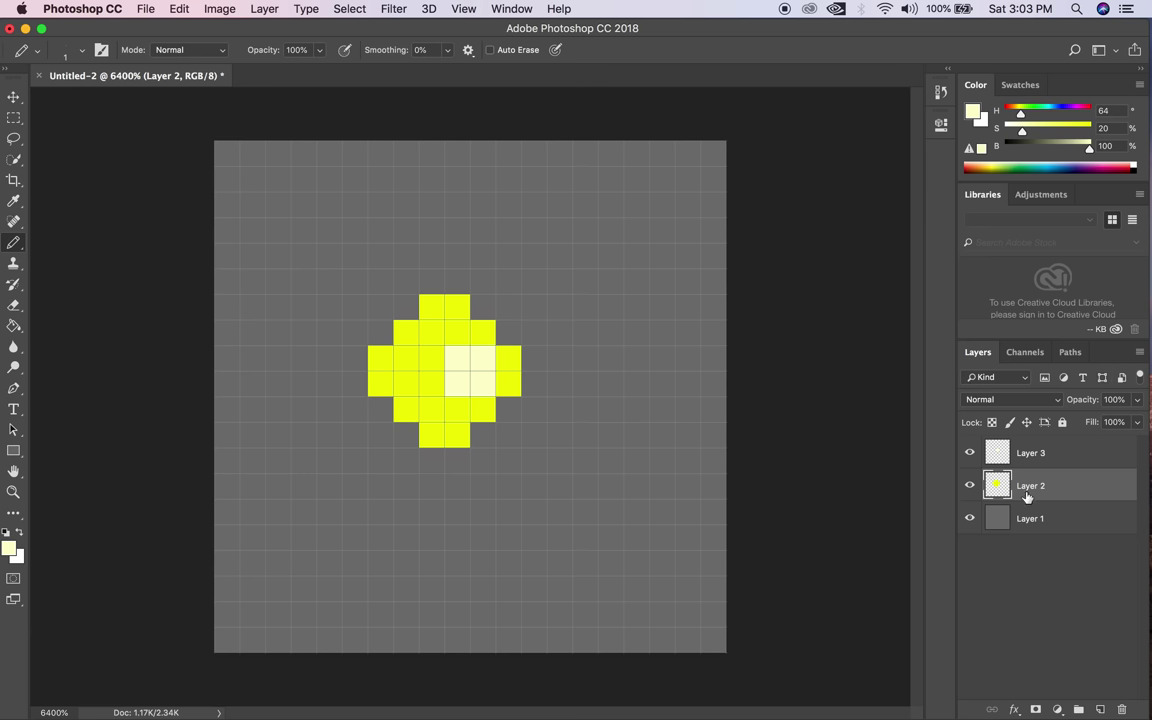
pyautogui.click(1013, 708)
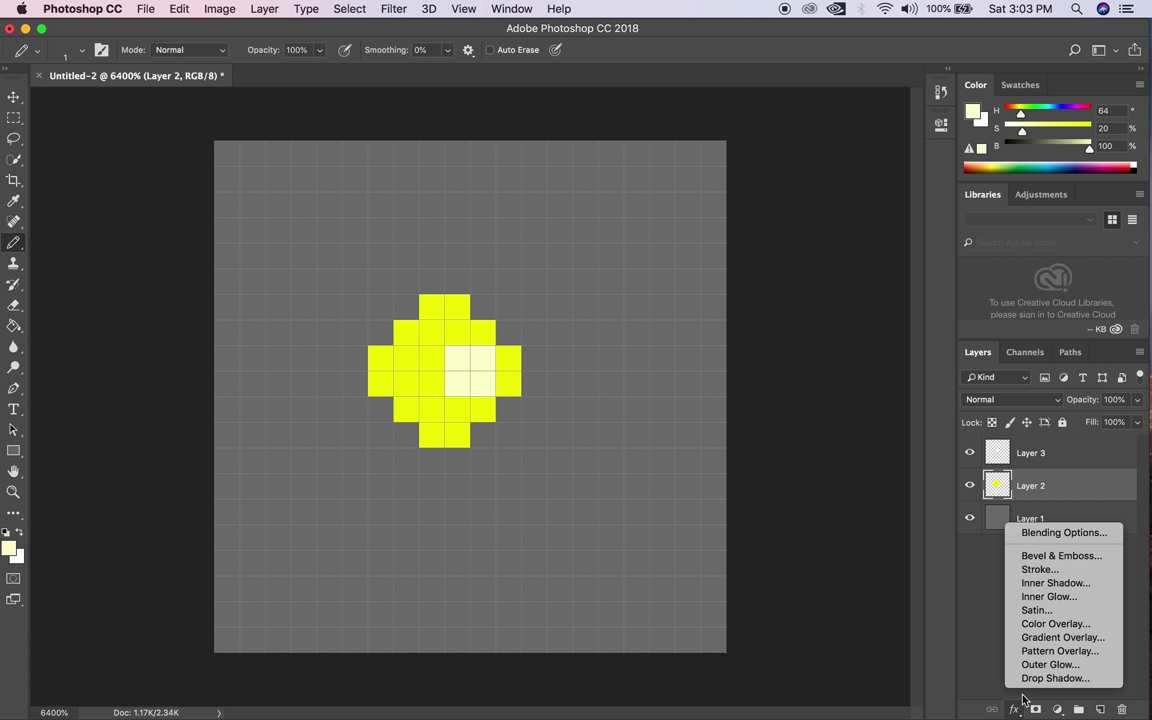
pyautogui.click(1068, 572)
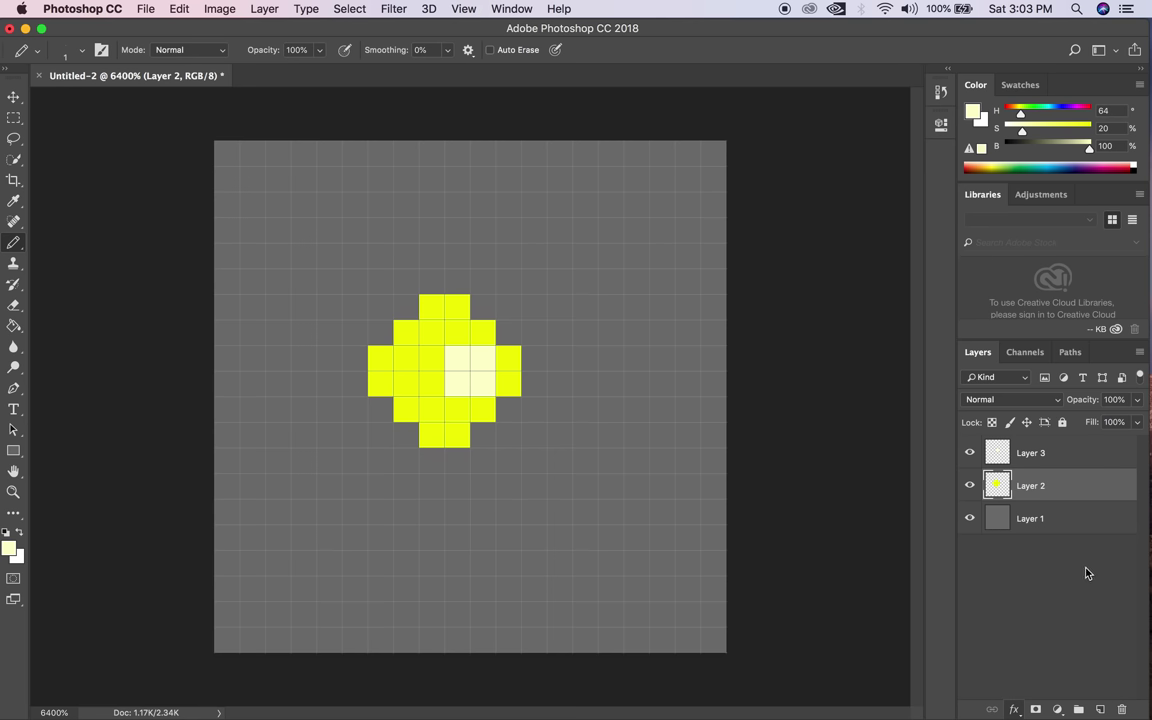
pyautogui.moveTo(823, 218); pyautogui.dragTo(864, 80)
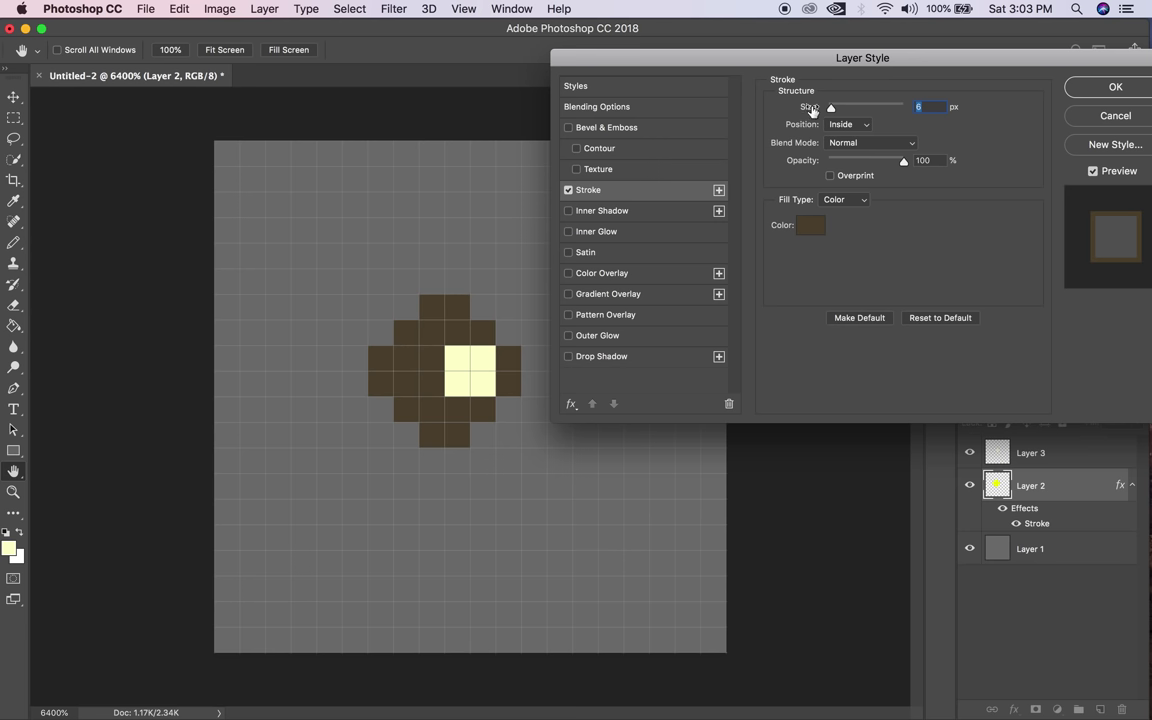
pyautogui.click(810, 226)
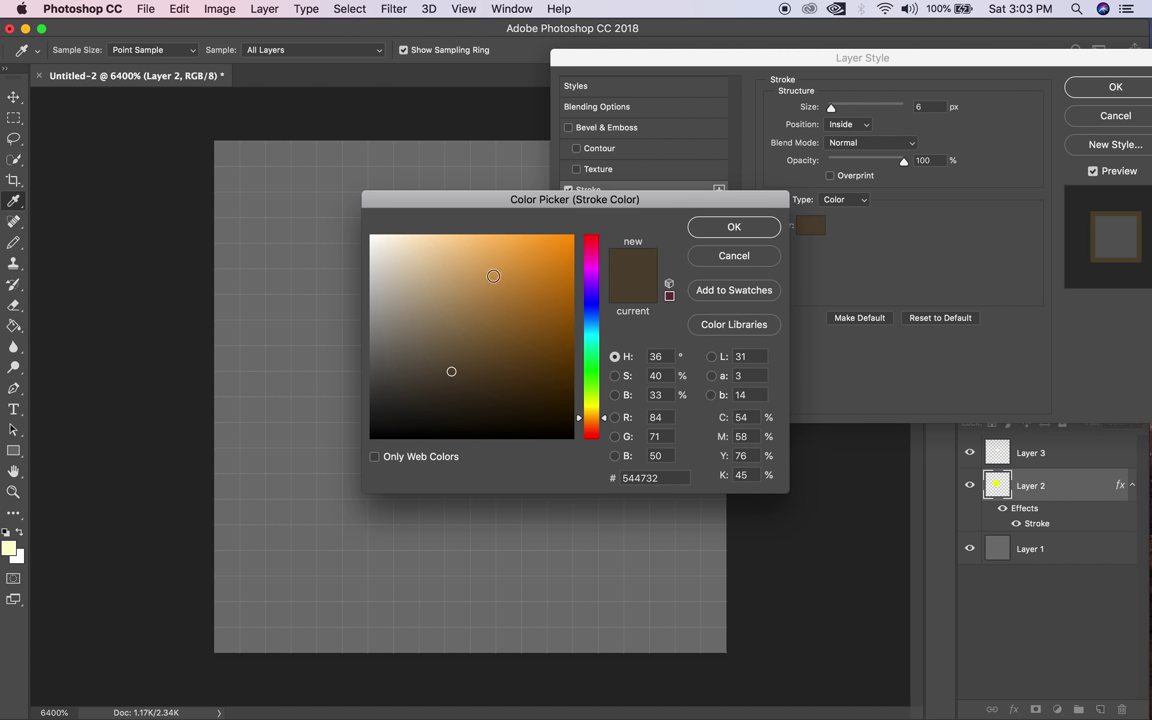
pyautogui.moveTo(591, 418); pyautogui.dragTo(591, 406)
pyautogui.moveTo(533, 247); pyautogui.dragTo(566, 241)
pyautogui.moveTo(598, 406); pyautogui.dragTo(597, 414)
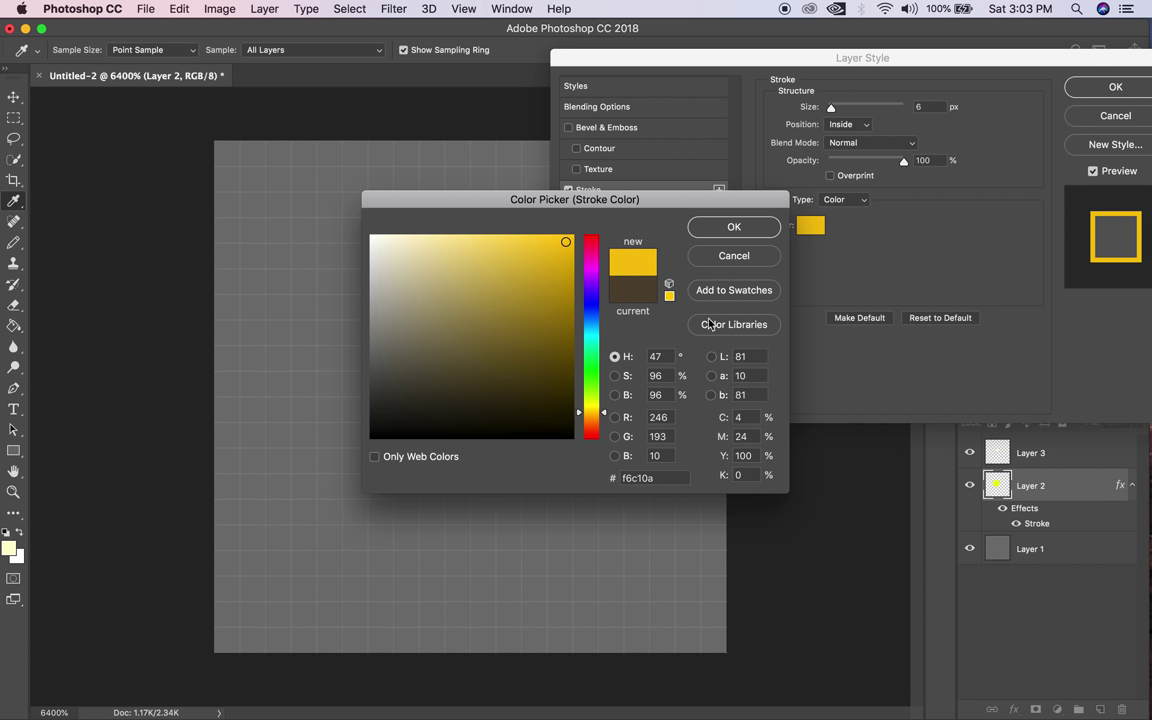
pyautogui.click(744, 227)
# Set the stroke's position to Outside and its size to 1 px.
pyautogui.click(845, 124)
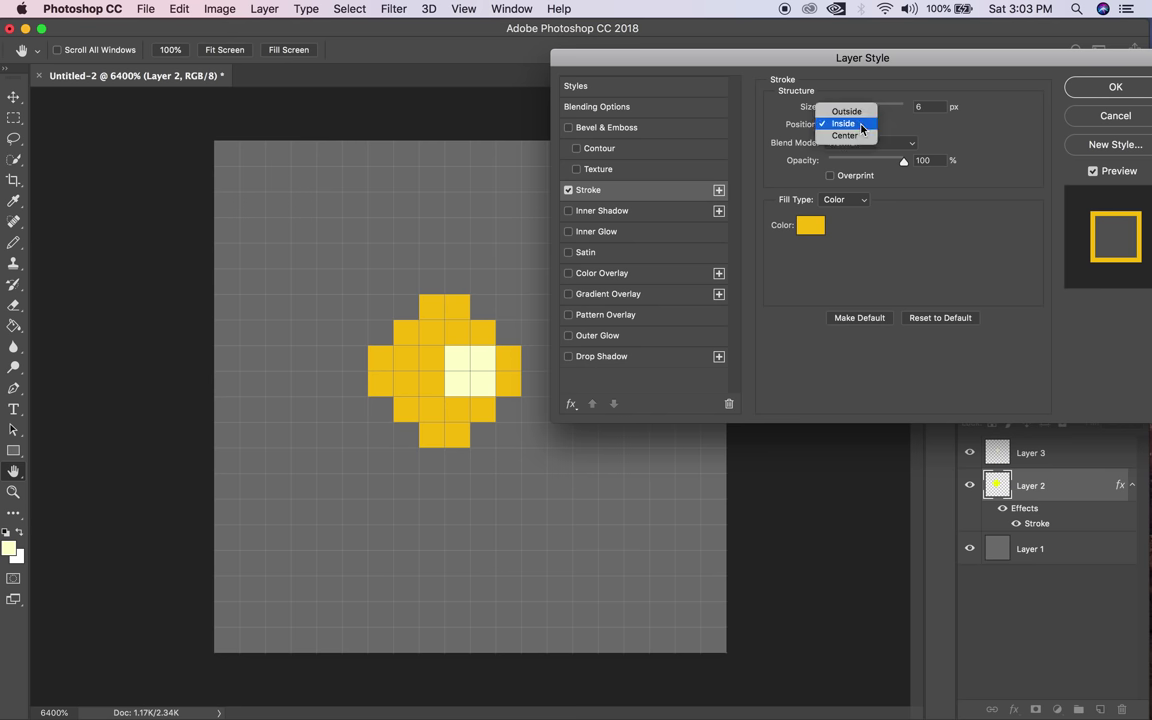
pyautogui.click(863, 112)
pyautogui.moveTo(835, 110); pyautogui.dragTo(822, 106)
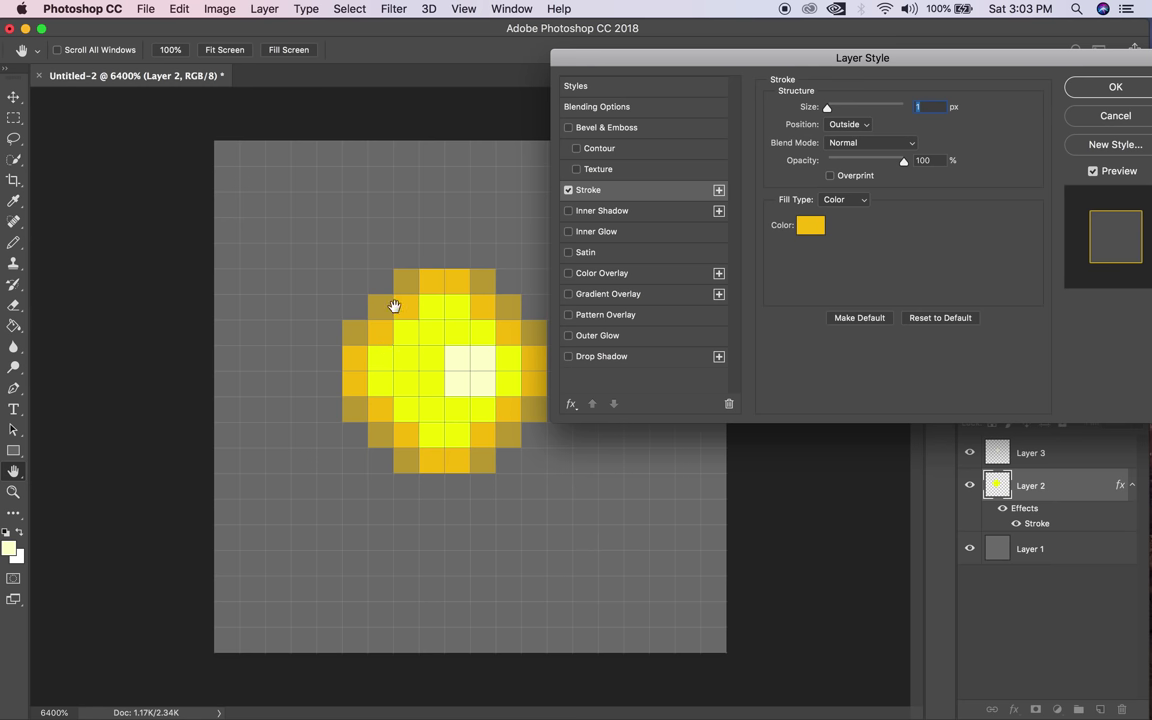
# Try the Inside position for the 1 px golden stroke on Layer 2 and set its position to Center.
pyautogui.moveTo(901, 161)
pyautogui.mouseDown()
pyautogui.moveTo(879, 160)
pyautogui.moveTo(911, 172)
pyautogui.mouseUp()
pyautogui.click(848, 124)
pyautogui.click(848, 136)
pyautogui.moveTo(830, 110); pyautogui.dragTo(825, 108)
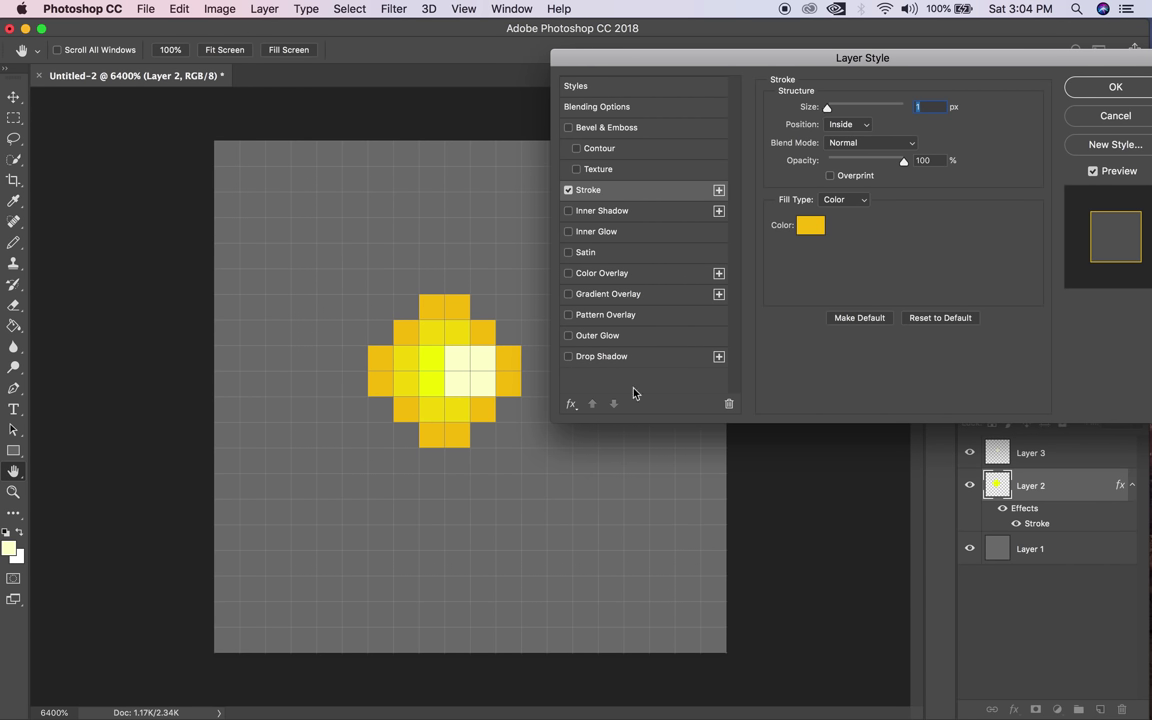
pyautogui.click(850, 124)
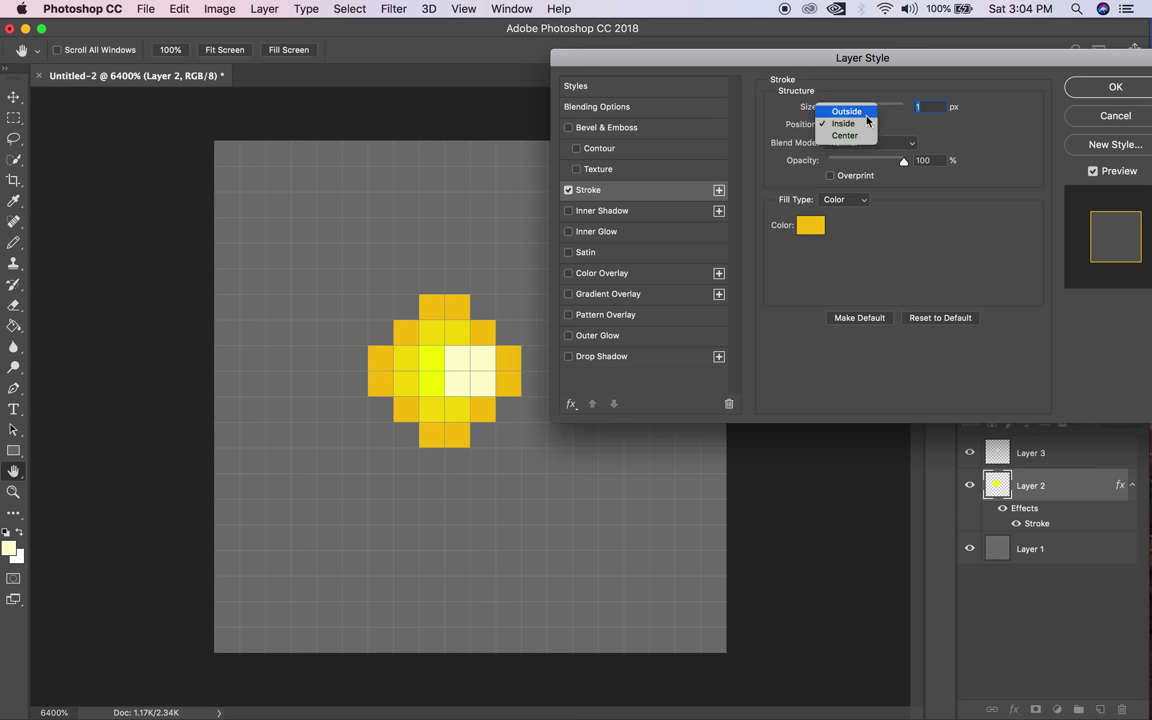
pyautogui.click(864, 140)
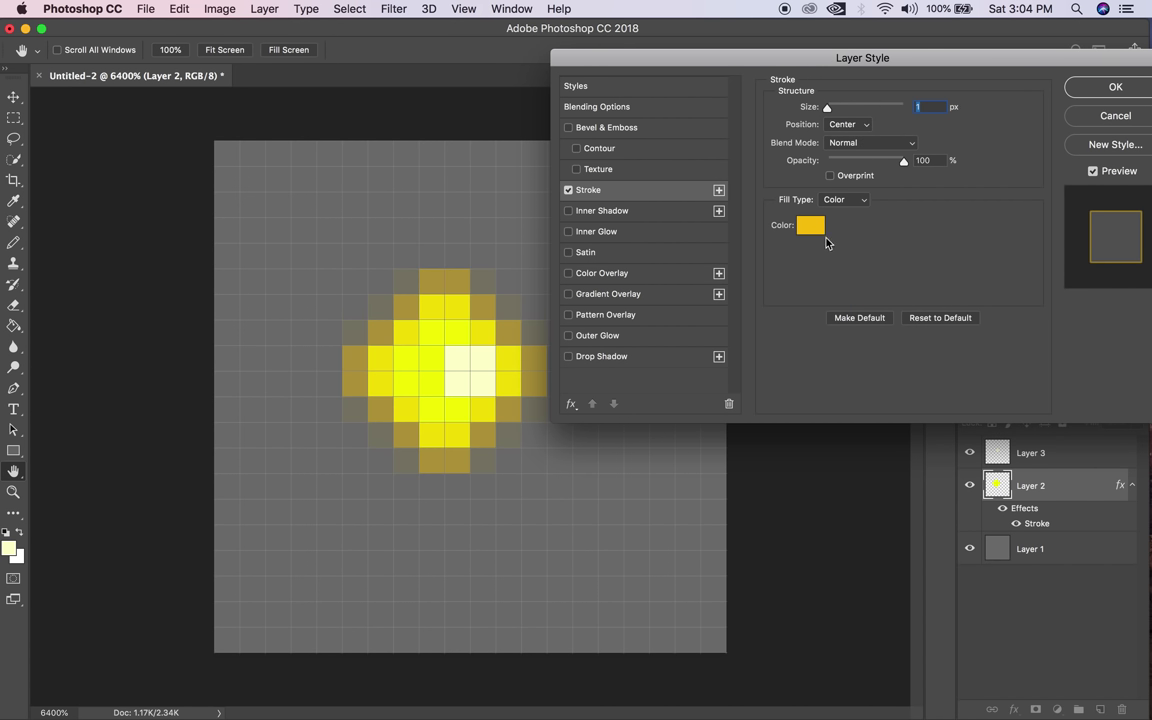
# Add a second Stroke to Layer 2, positioned Outside at 1 px with dark gold color #91740e, and apply the layer style.
pyautogui.click(718, 190)
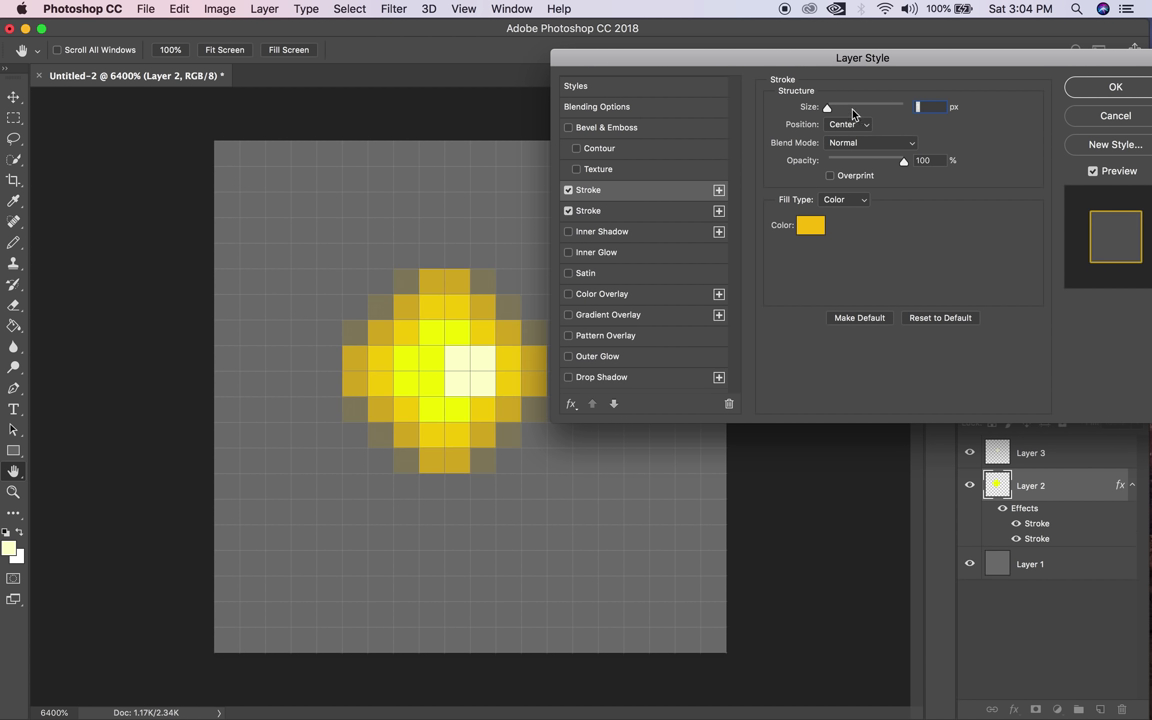
pyautogui.click(849, 124)
pyautogui.click(844, 111)
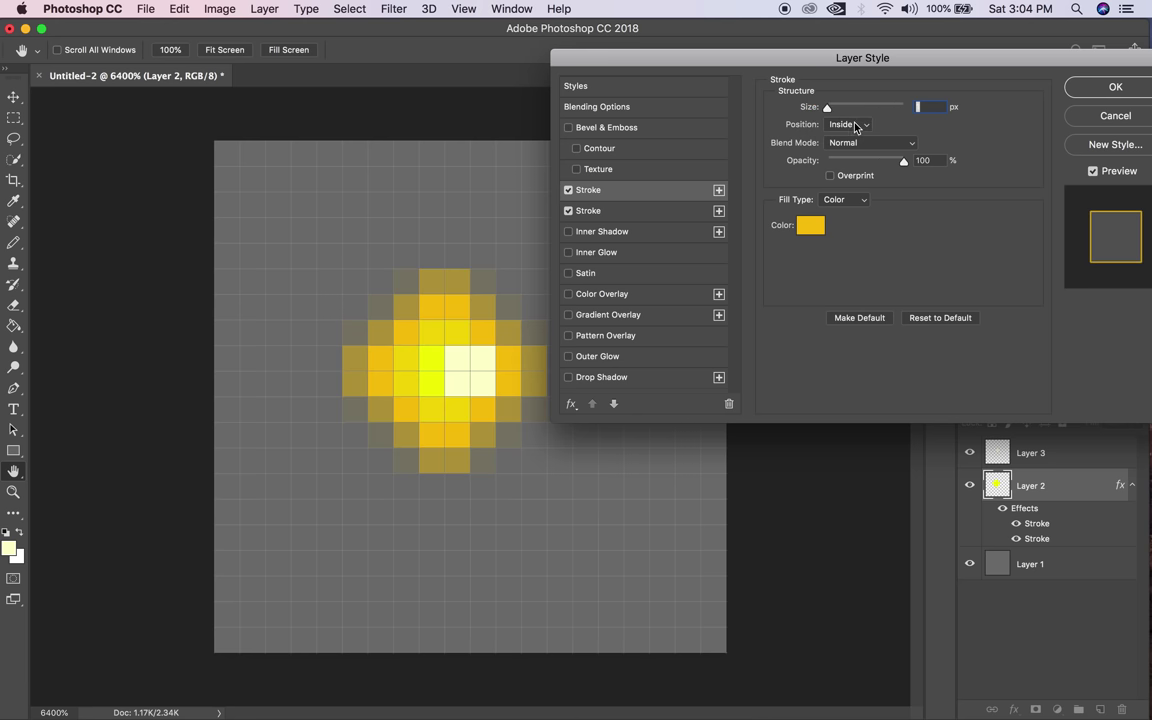
pyautogui.click(847, 124)
pyautogui.click(846, 99)
pyautogui.click(810, 225)
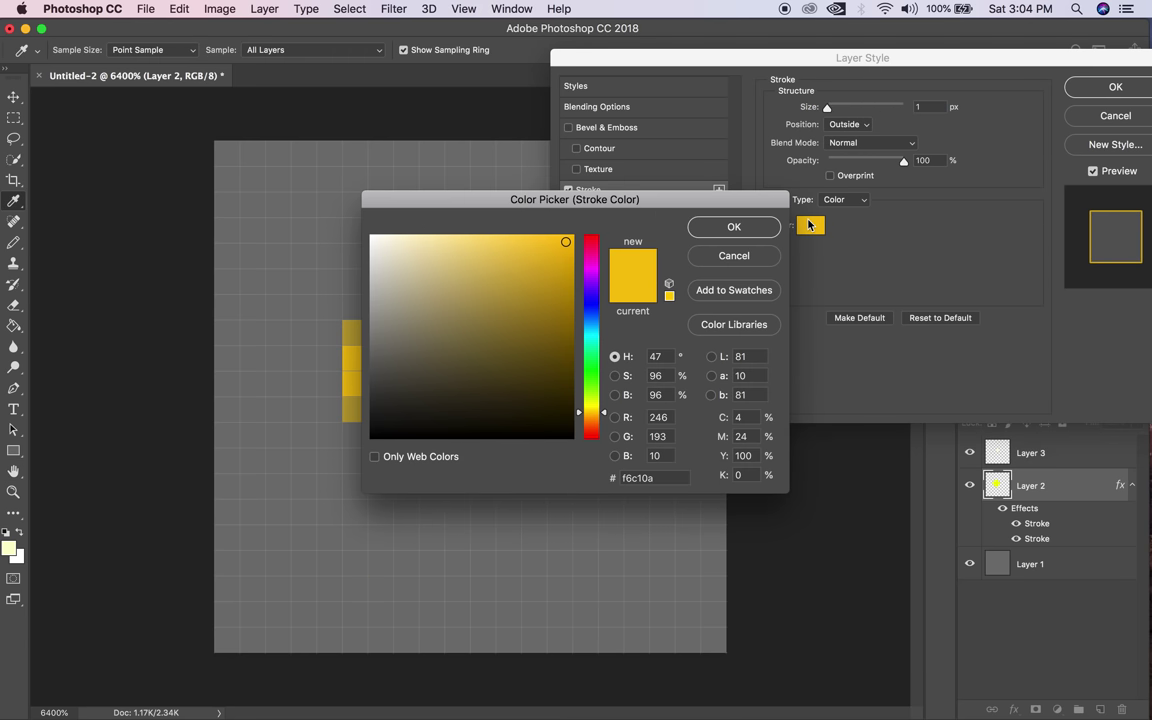
pyautogui.click(553, 303)
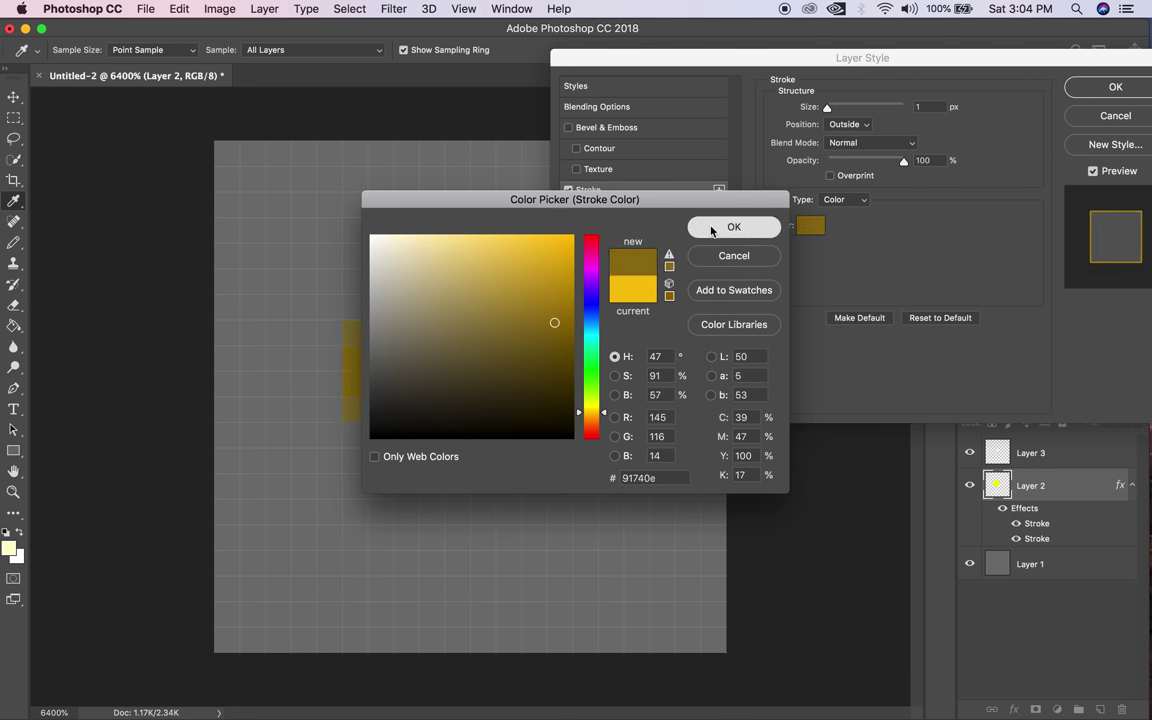
pyautogui.click(734, 227)
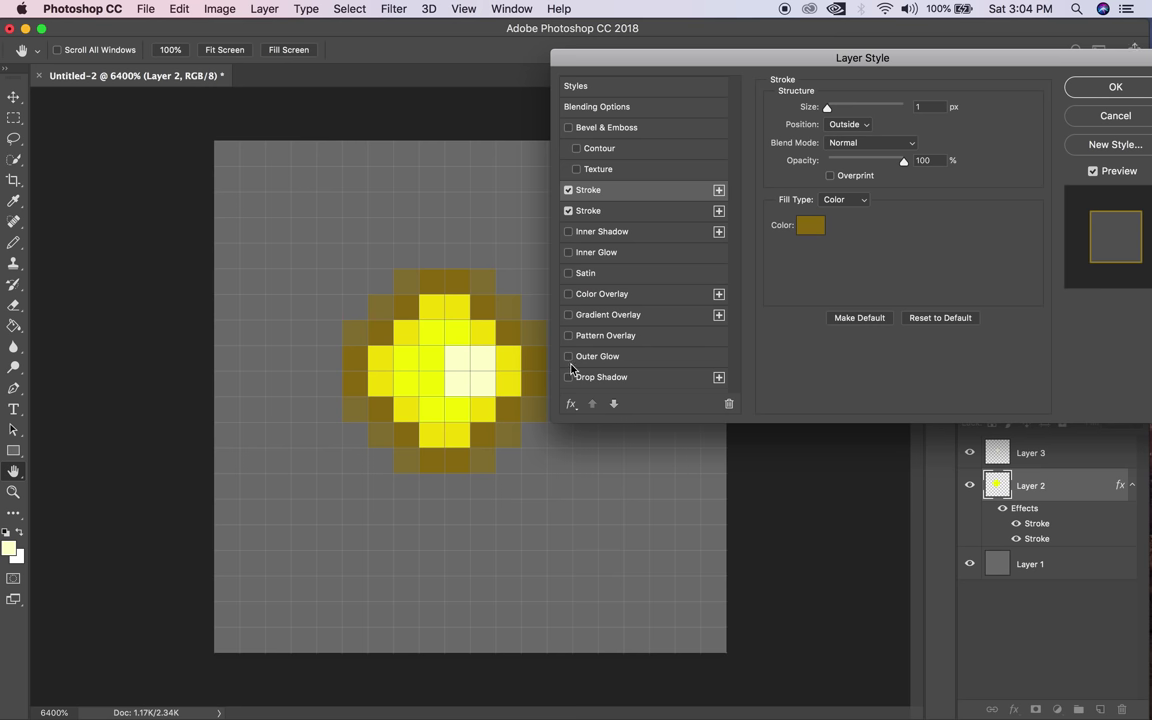
pyautogui.click(1080, 88)
# Examine the outlined yellow shape both at a small size and close up.
pyautogui.press('z')
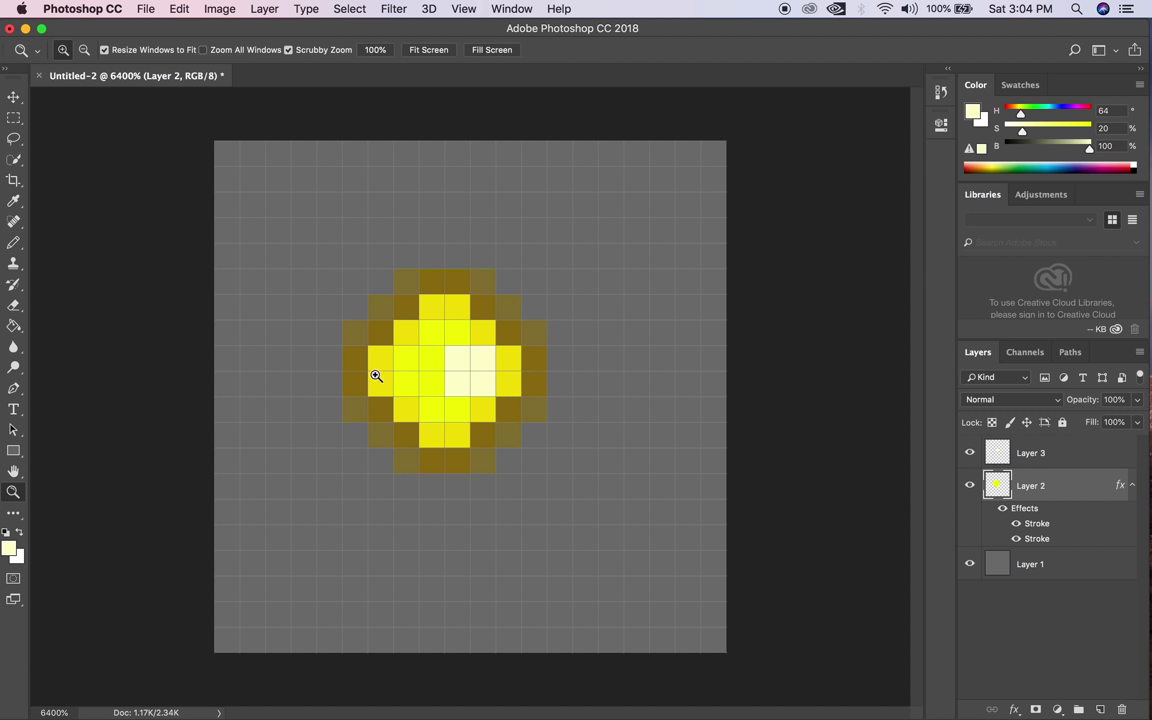
pyautogui.keyDown('alt'); pyautogui.click(468, 400); pyautogui.keyUp('alt')
pyautogui.keyDown('alt'); pyautogui.click(468, 400); pyautogui.keyUp('alt')
pyautogui.keyDown('alt'); pyautogui.click(468, 400); pyautogui.keyUp('alt')
pyautogui.keyDown('alt'); pyautogui.click(468, 400); pyautogui.keyUp('alt')
pyautogui.keyDown('alt'); pyautogui.click(470, 392); pyautogui.keyUp('alt')
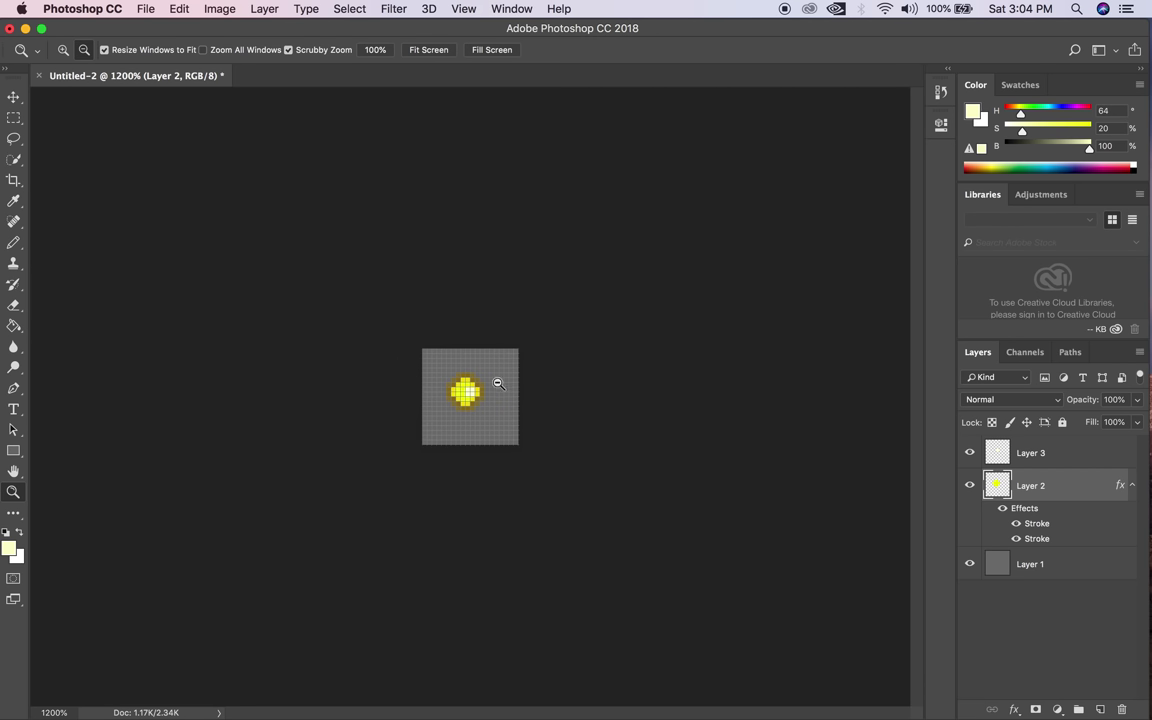
pyautogui.keyDown('alt'); pyautogui.click(474, 397); pyautogui.keyUp('alt')
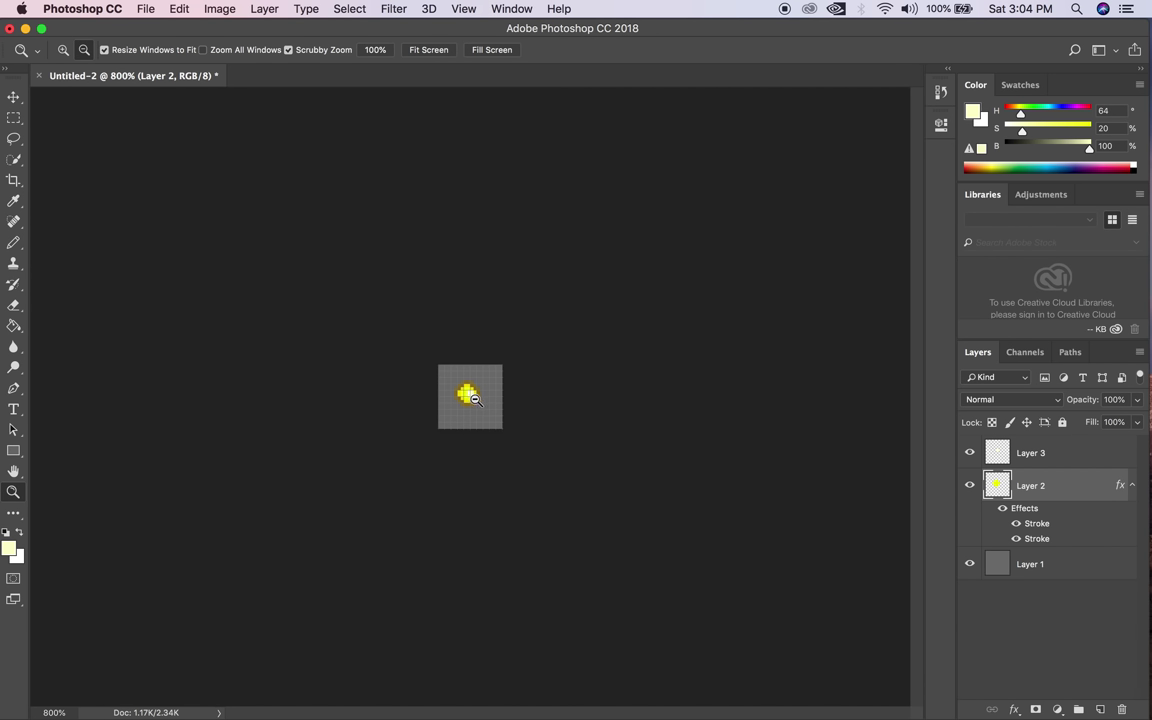
pyautogui.click(470, 392)
pyautogui.click(470, 392)
pyautogui.click(470, 392)
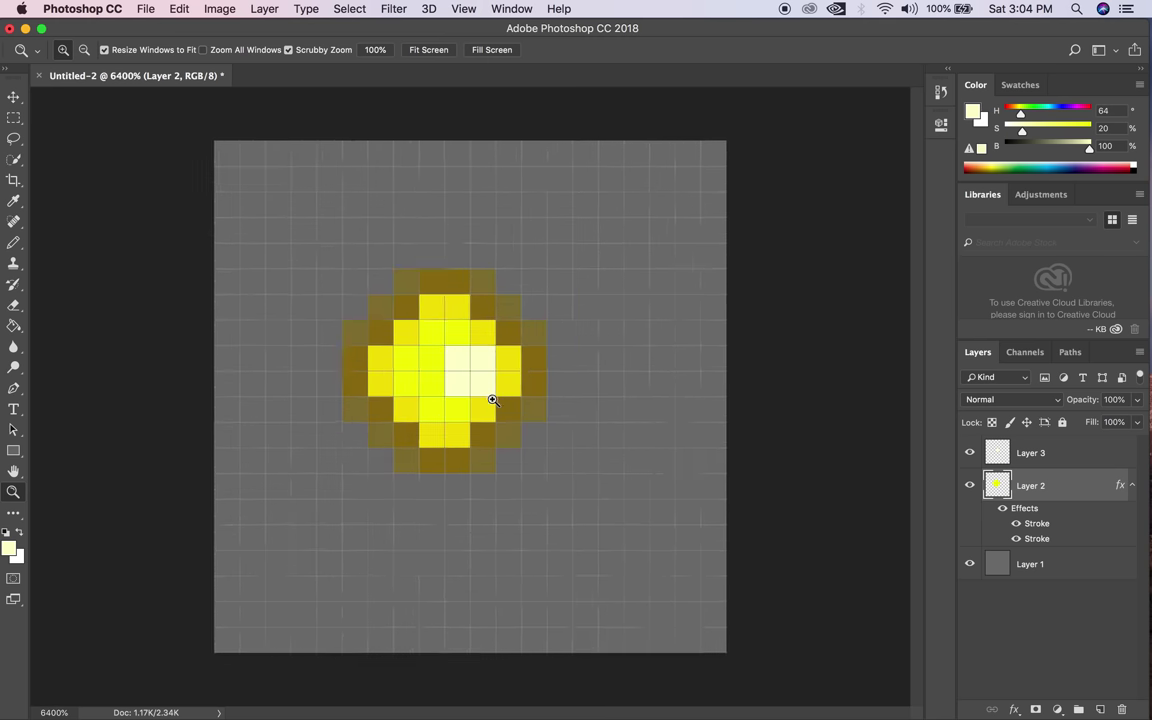
pyautogui.click(470, 392)
# Disable both Stroke effects in Layer 2's layer style.
pyautogui.doubleClick(1036, 509)
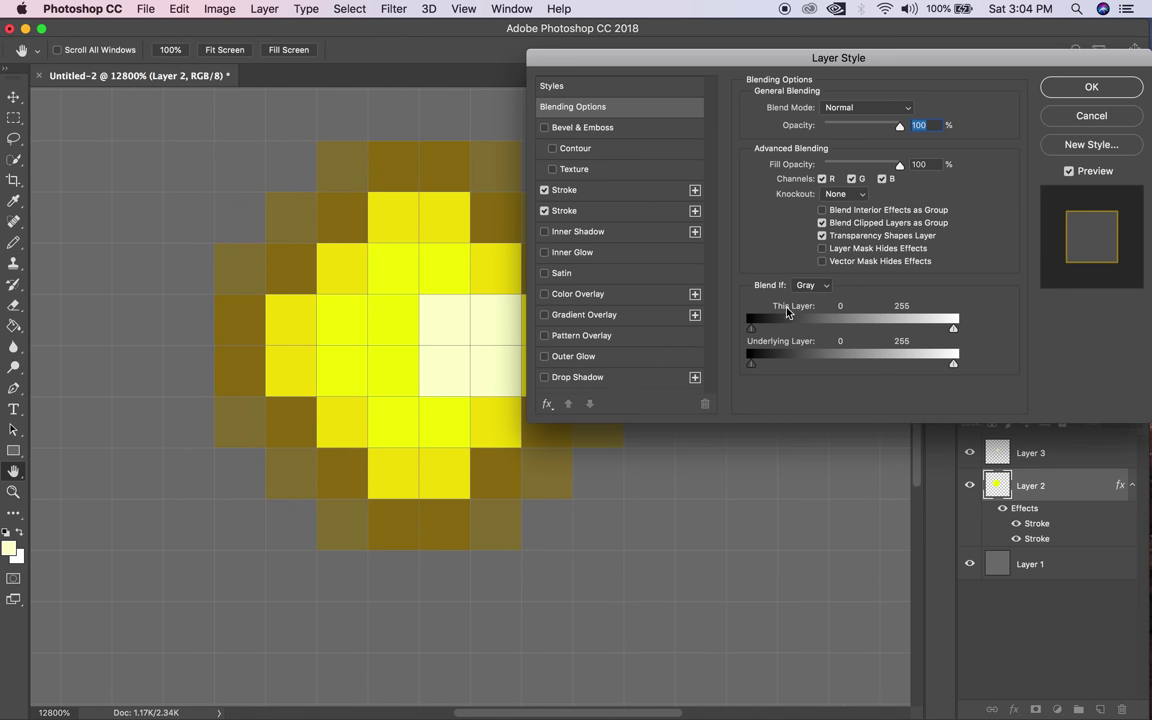
pyautogui.click(543, 190)
pyautogui.click(555, 210)
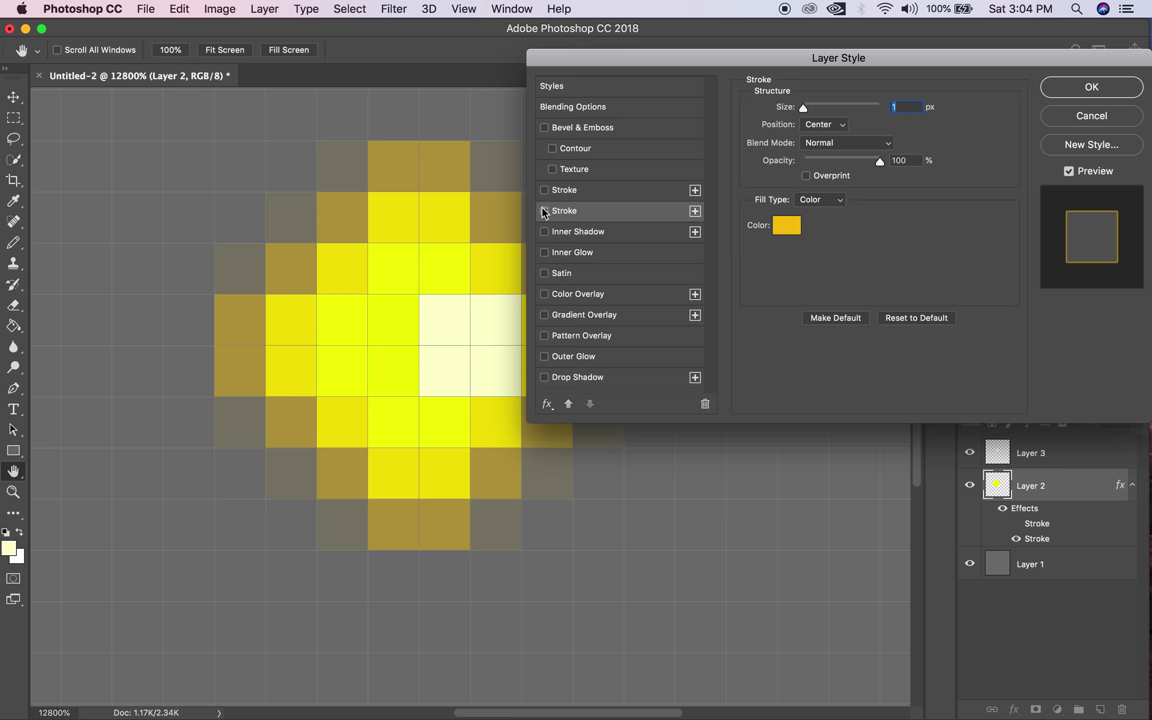
pyautogui.click(543, 211)
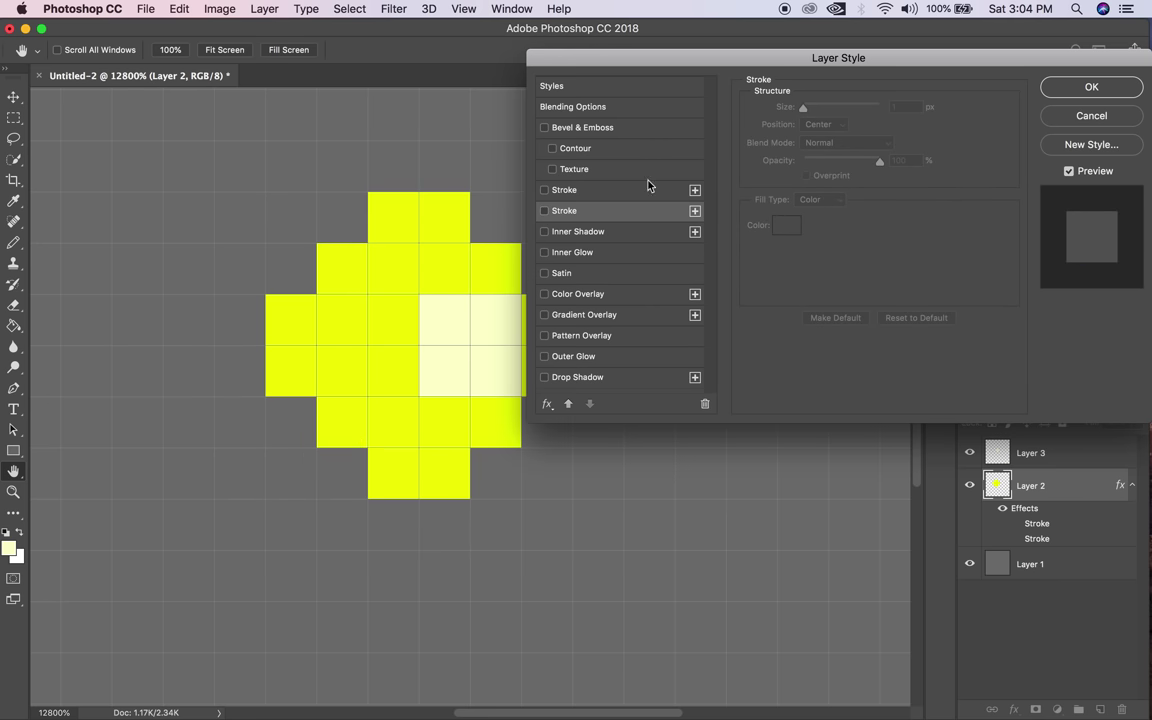
# Add an Outer Glow to Layer 2 in the shape's yellow #f0ff00 with 83% opacity, and apply the layer style.
pyautogui.click(574, 359)
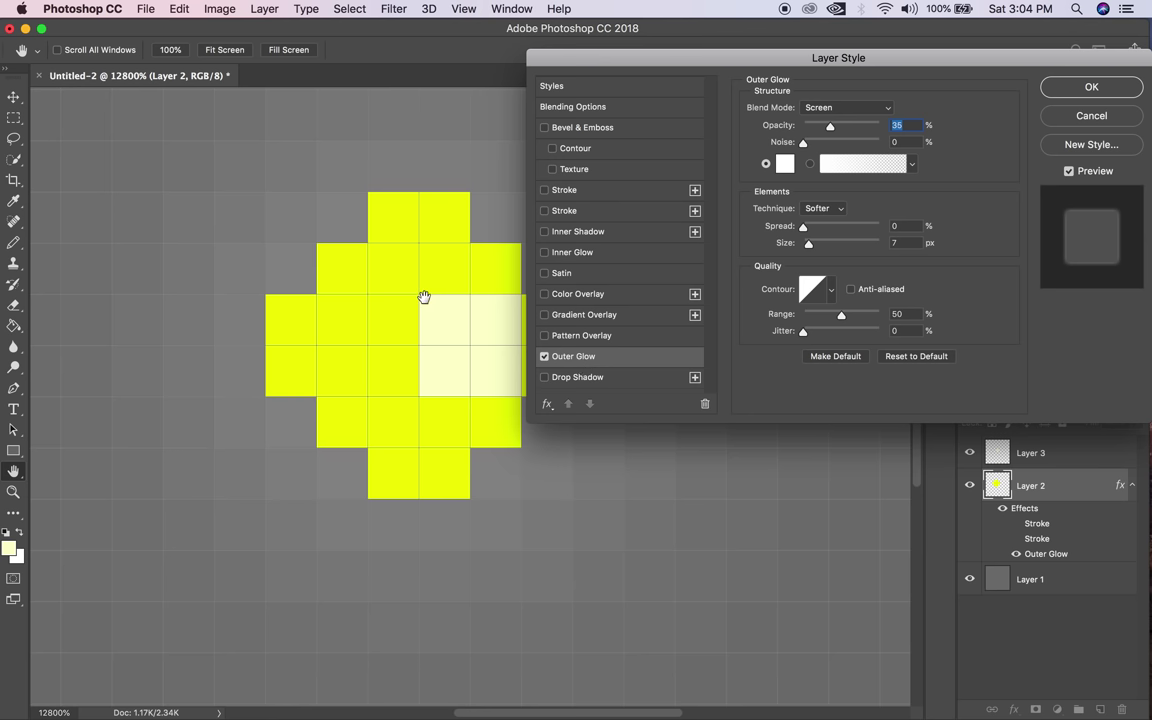
pyautogui.click(785, 164)
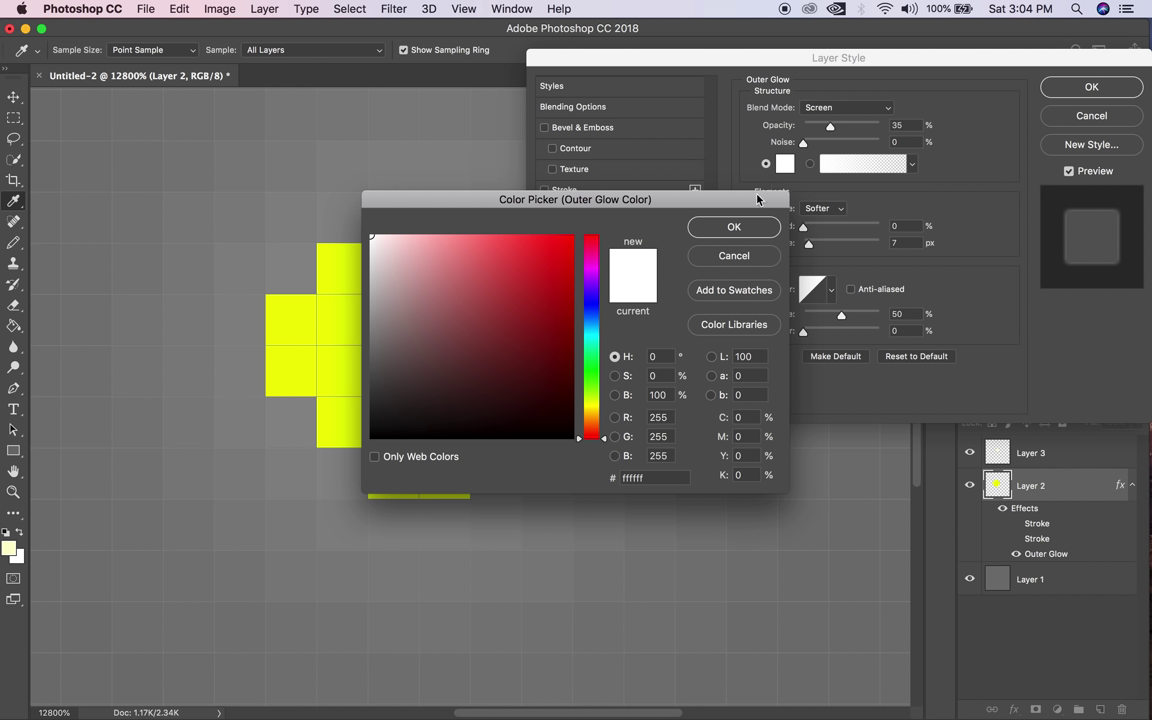
pyautogui.moveTo(571, 201); pyautogui.dragTo(695, 240)
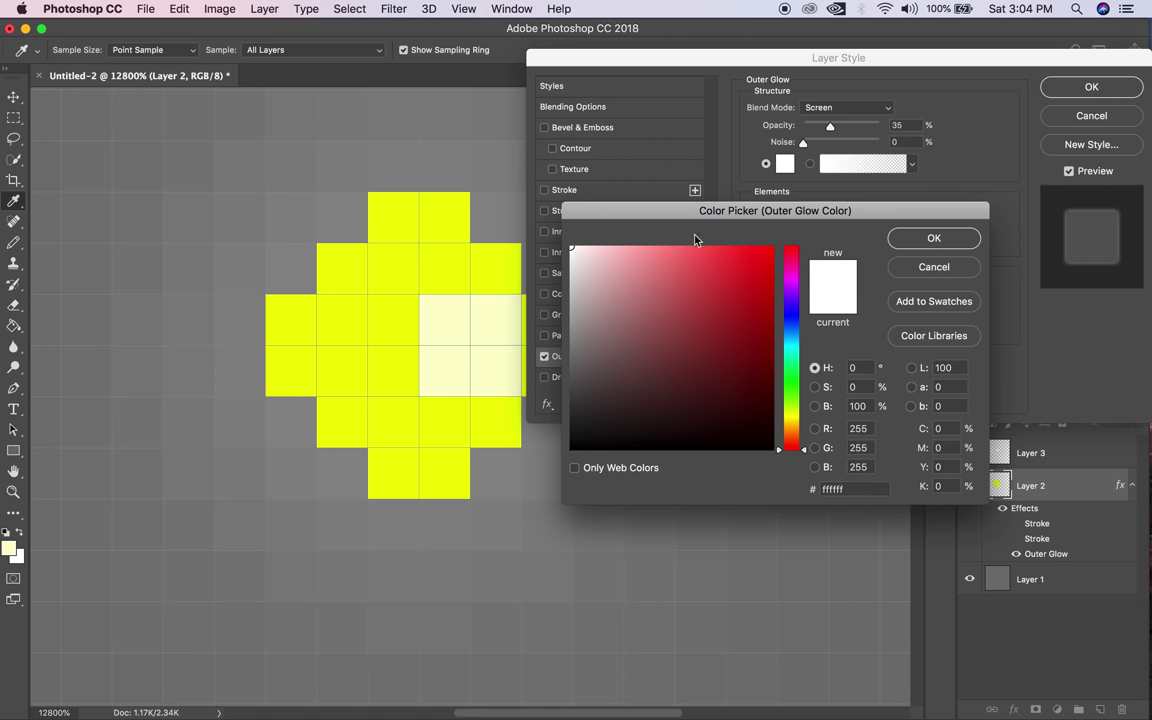
pyautogui.click(396, 288)
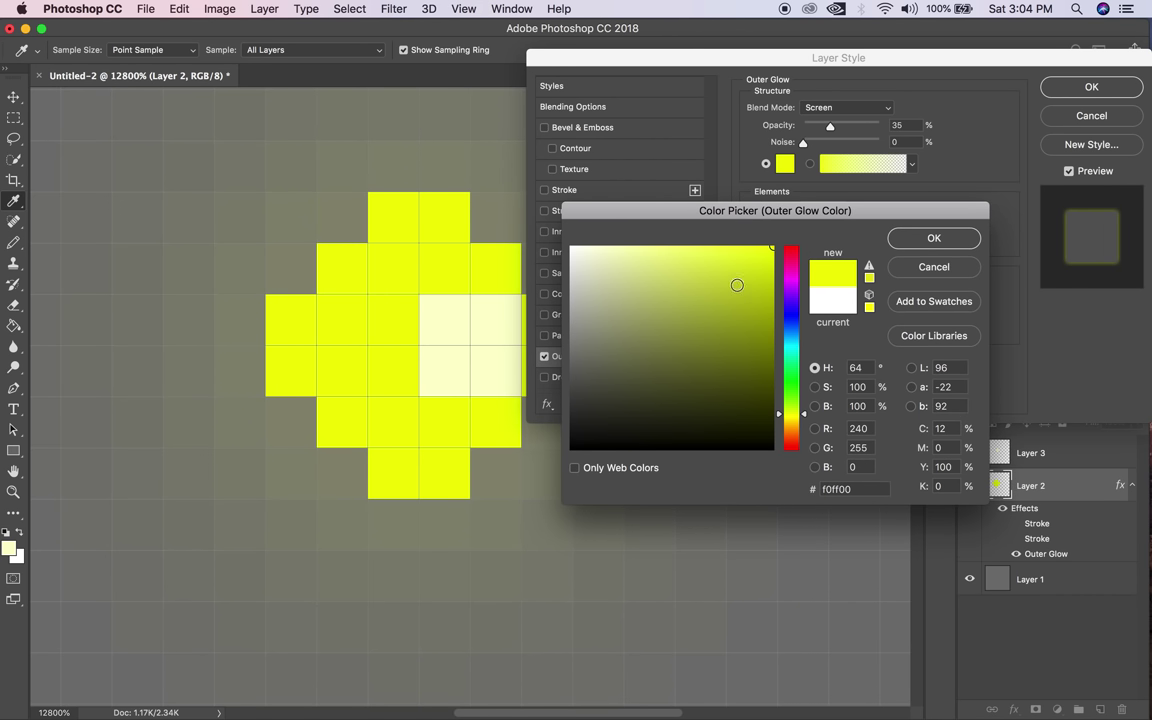
pyautogui.click(935, 239)
pyautogui.moveTo(830, 126); pyautogui.dragTo(869, 137)
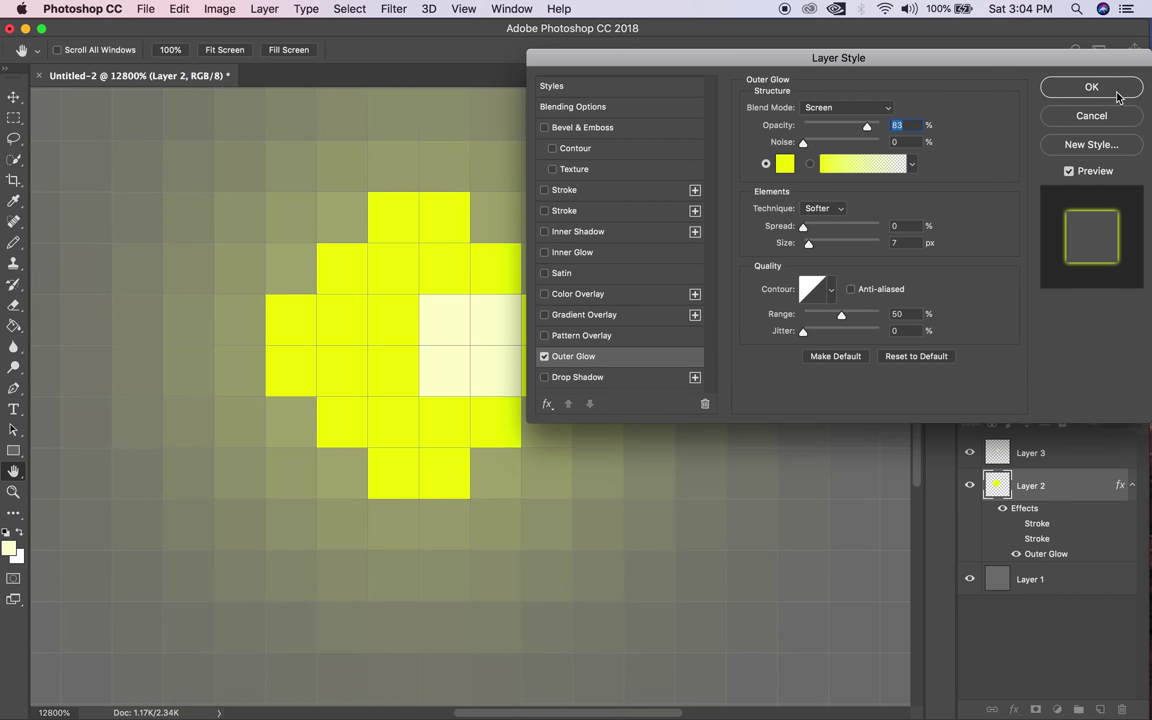
pyautogui.click(1117, 96)
# Compare the canvas with and without Layer 2 by toggling the layer's visibility, leaving it shown.
pyautogui.keyDown('alt'); pyautogui.click(484, 350); pyautogui.keyUp('alt')
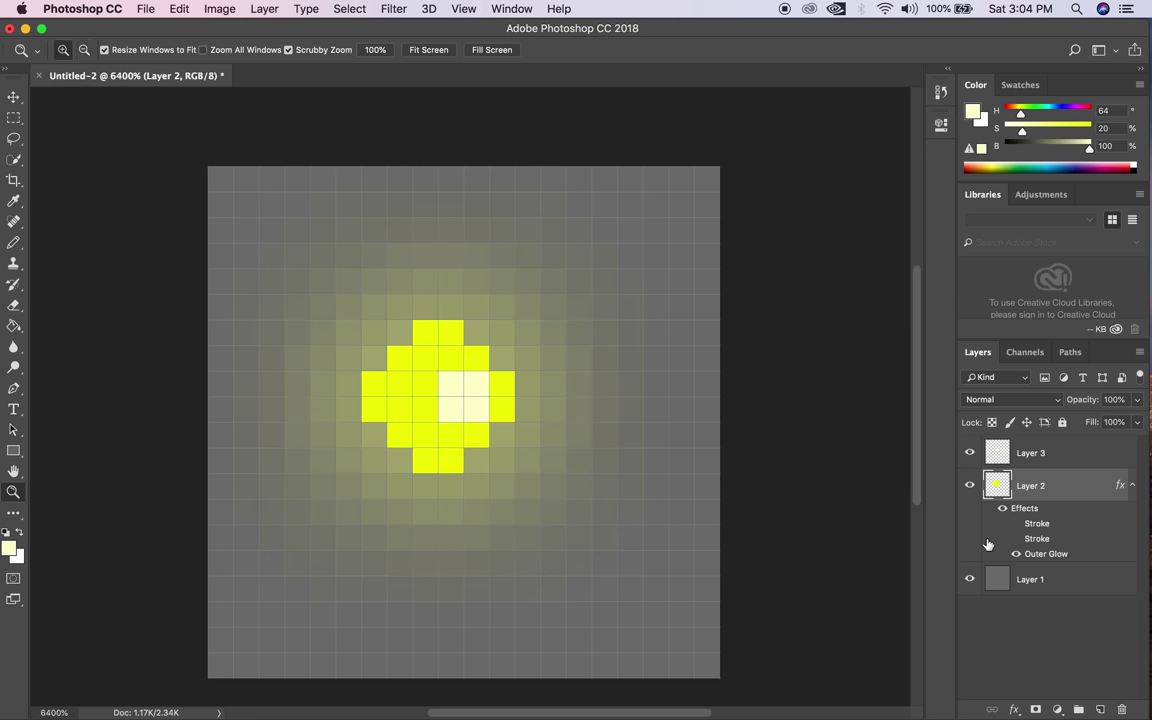
pyautogui.click(969, 488)
pyautogui.click(969, 488)
pyautogui.click(969, 488)
pyautogui.click(969, 488)
pyautogui.doubleClick(1050, 509)
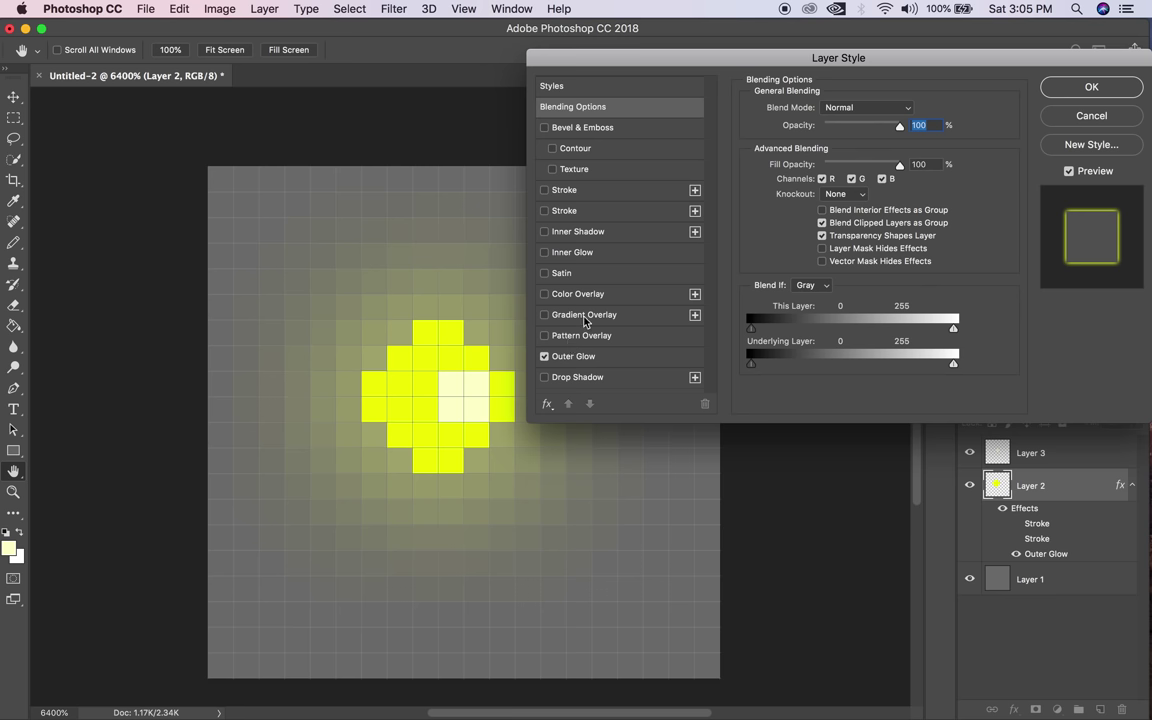
pyautogui.click(565, 318)
pyautogui.click(545, 315)
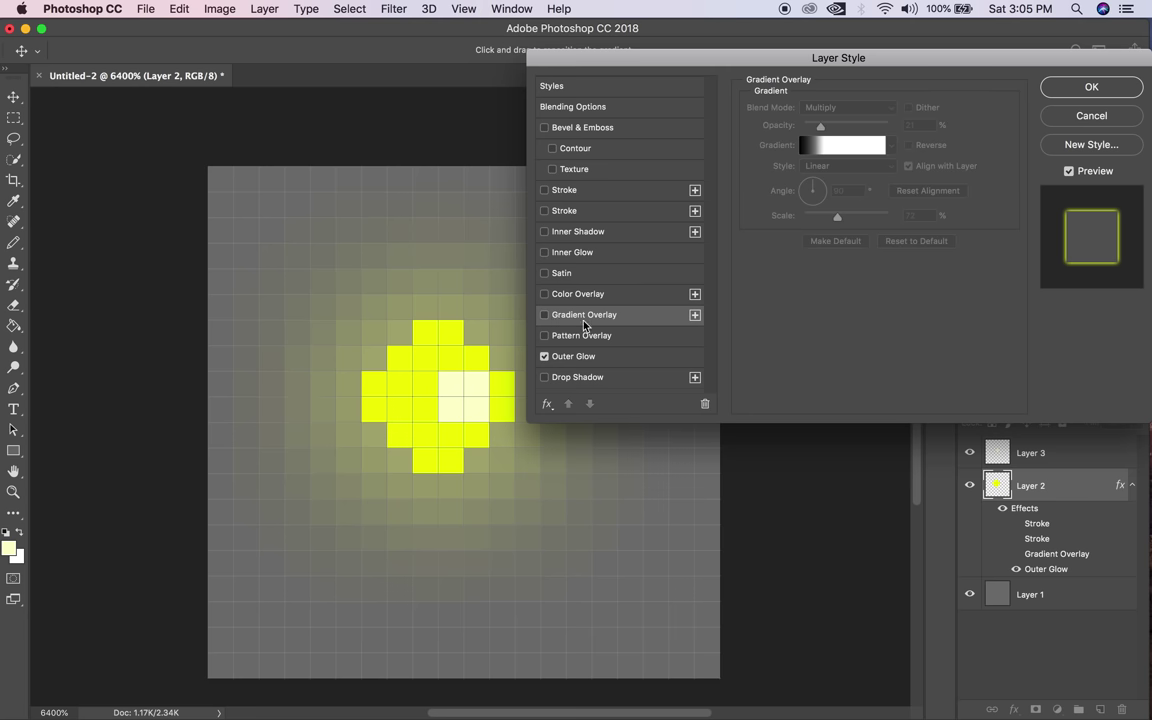
pyautogui.press('Return')
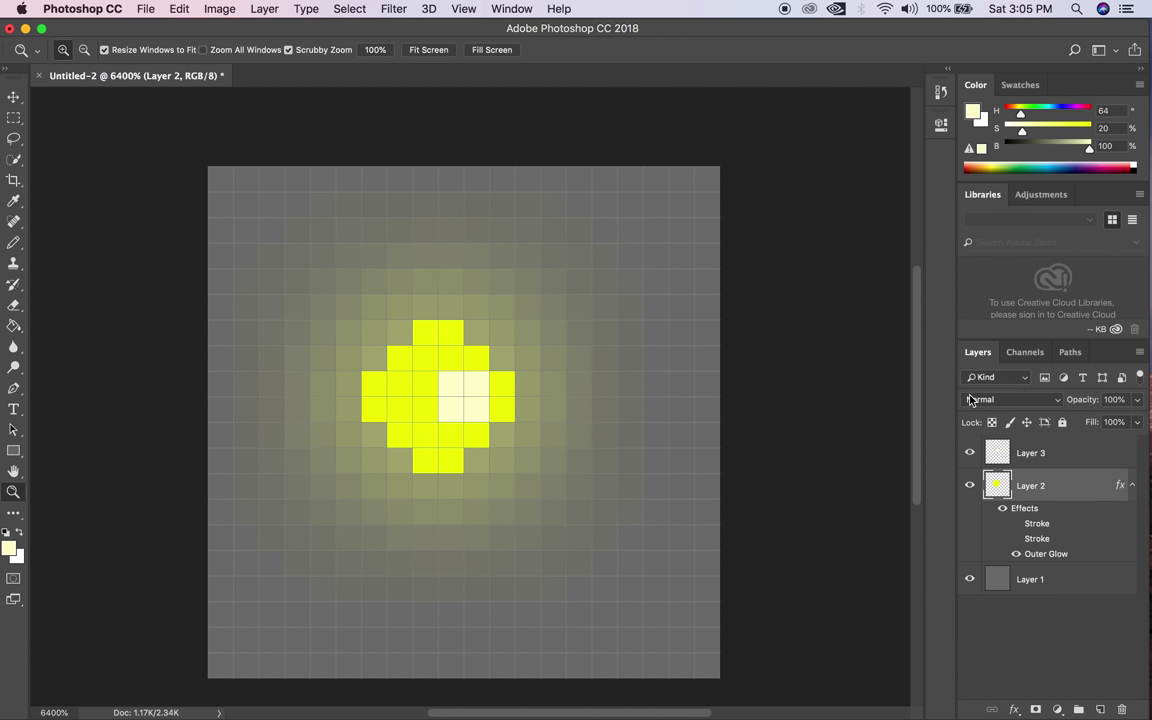
# Add a Gradient Overlay layer style to the gray background on Layer 1.
pyautogui.hotkey('alt', '[')
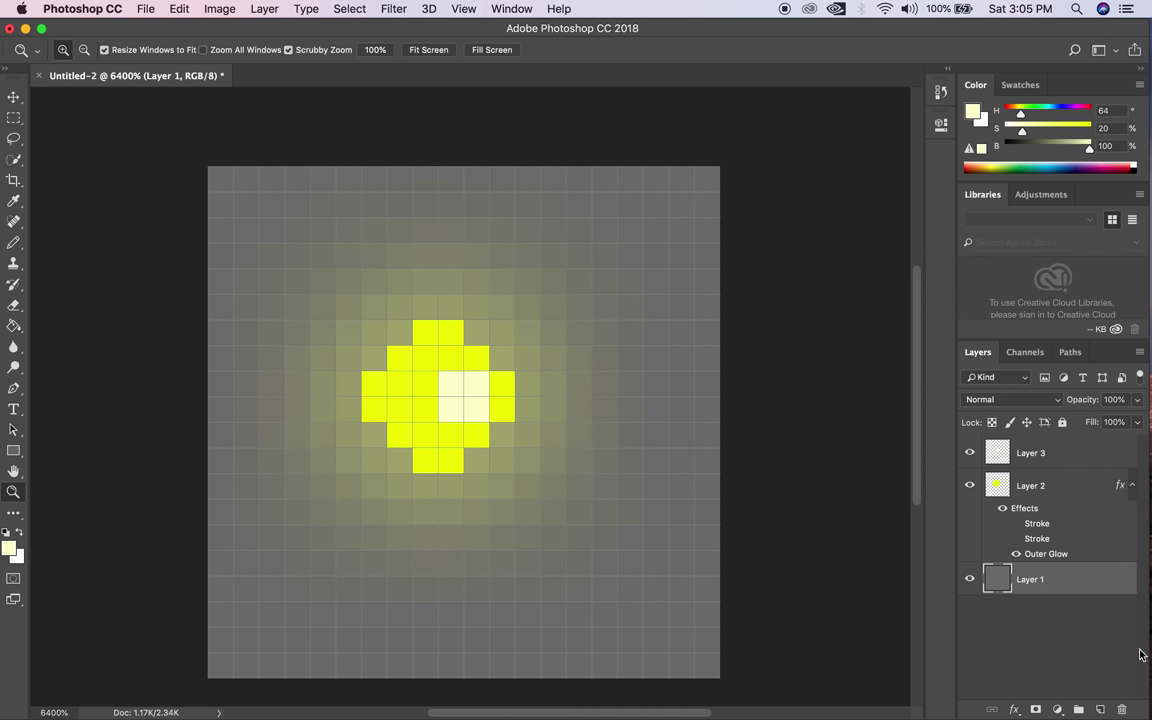
pyautogui.click(1014, 709)
pyautogui.click(1061, 637)
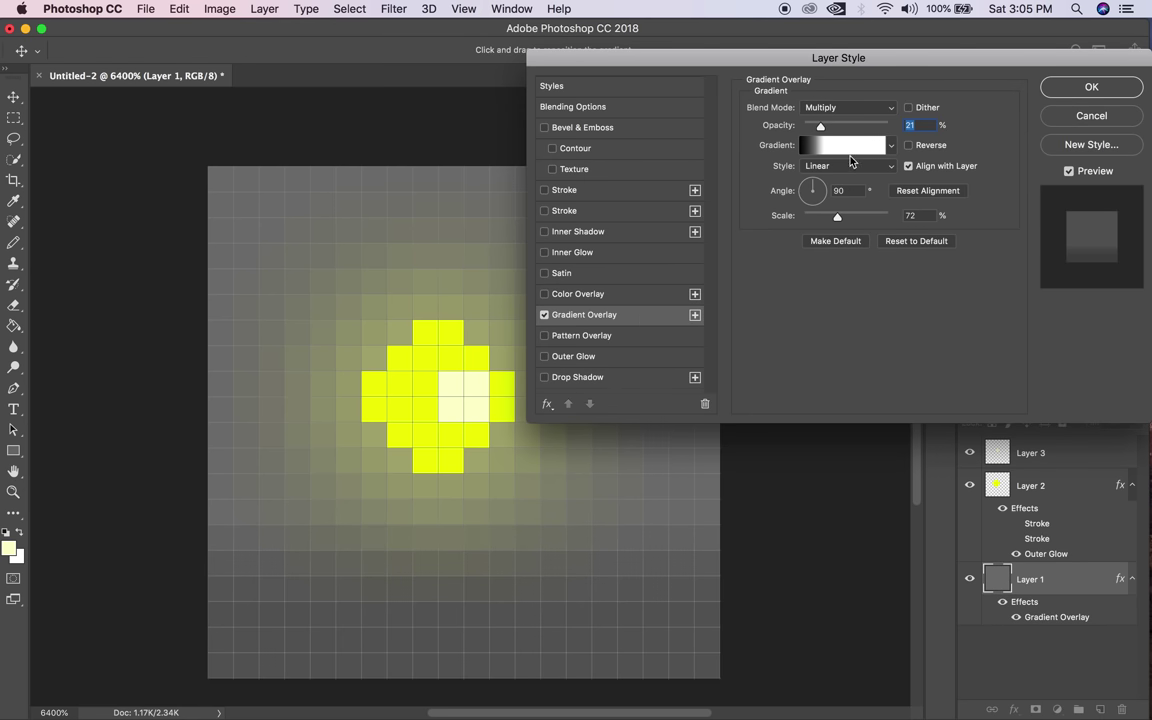
# Set the Layer 1 gradient overlay to the Black, White preset and its scale to 50%.
pyautogui.click(845, 145)
pyautogui.click(481, 210)
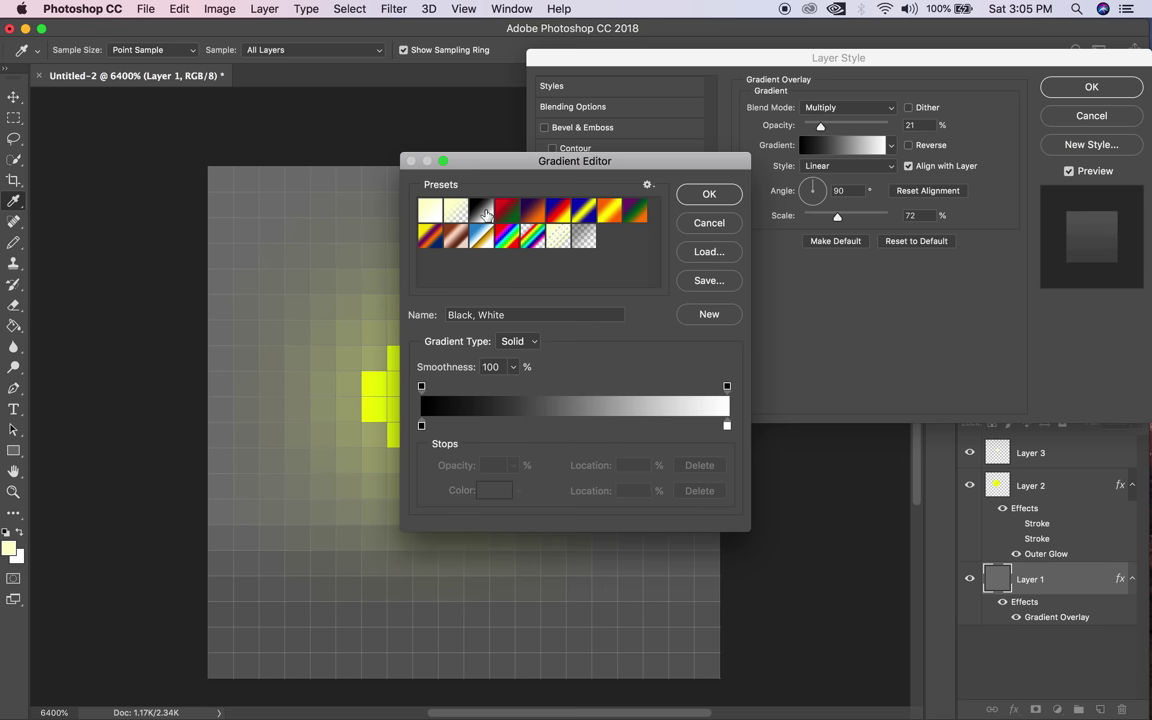
pyautogui.click(700, 196)
pyautogui.moveTo(846, 216); pyautogui.dragTo(822, 226)
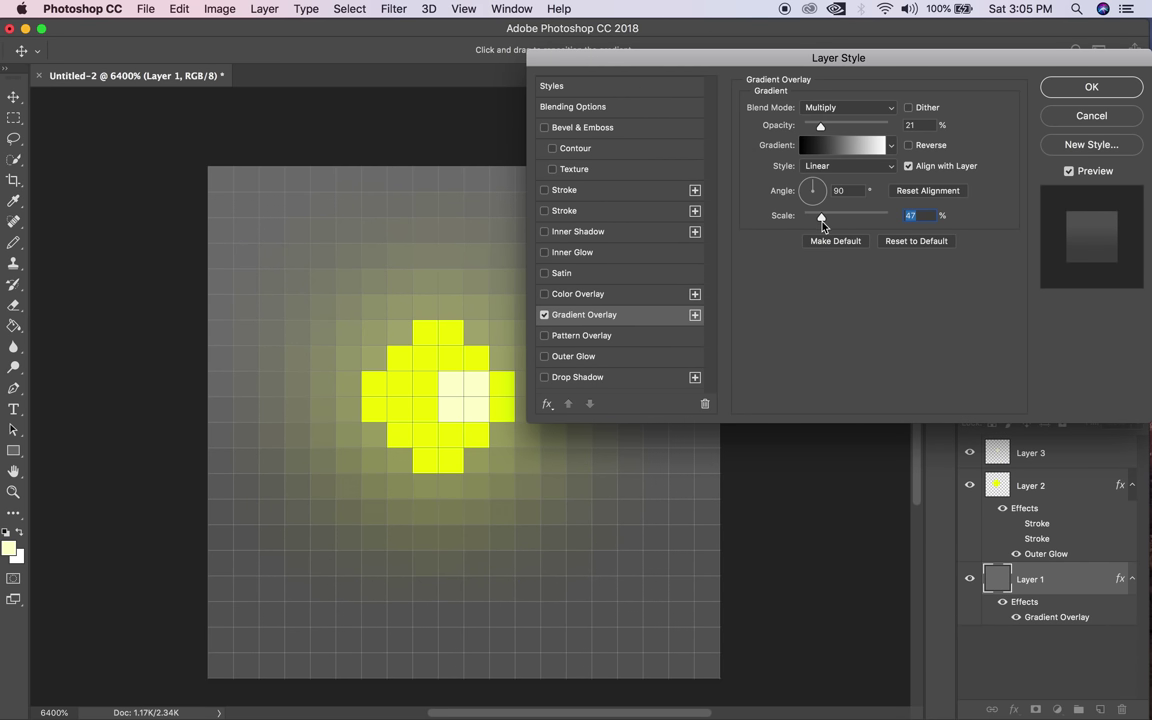
# Set the Layer 1 gradient overlay to the violet-to-orange preset with a scale of 111%, and apply the layer style.
pyautogui.click(828, 146)
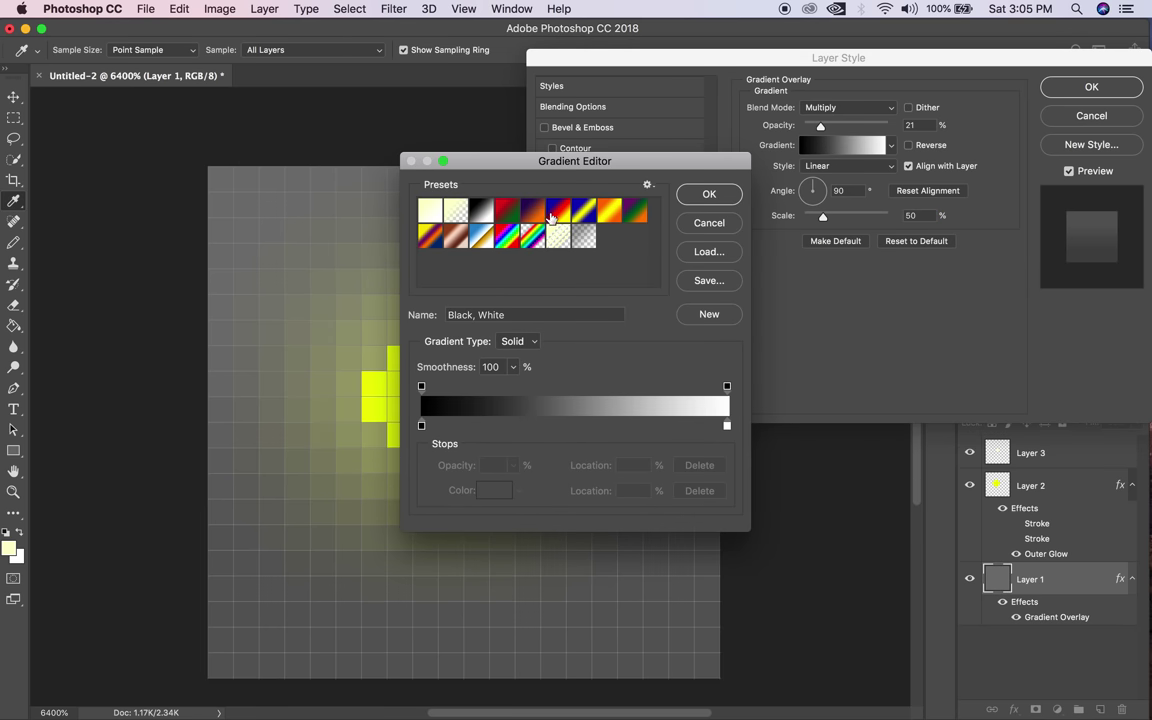
pyautogui.click(536, 216)
pyautogui.click(706, 196)
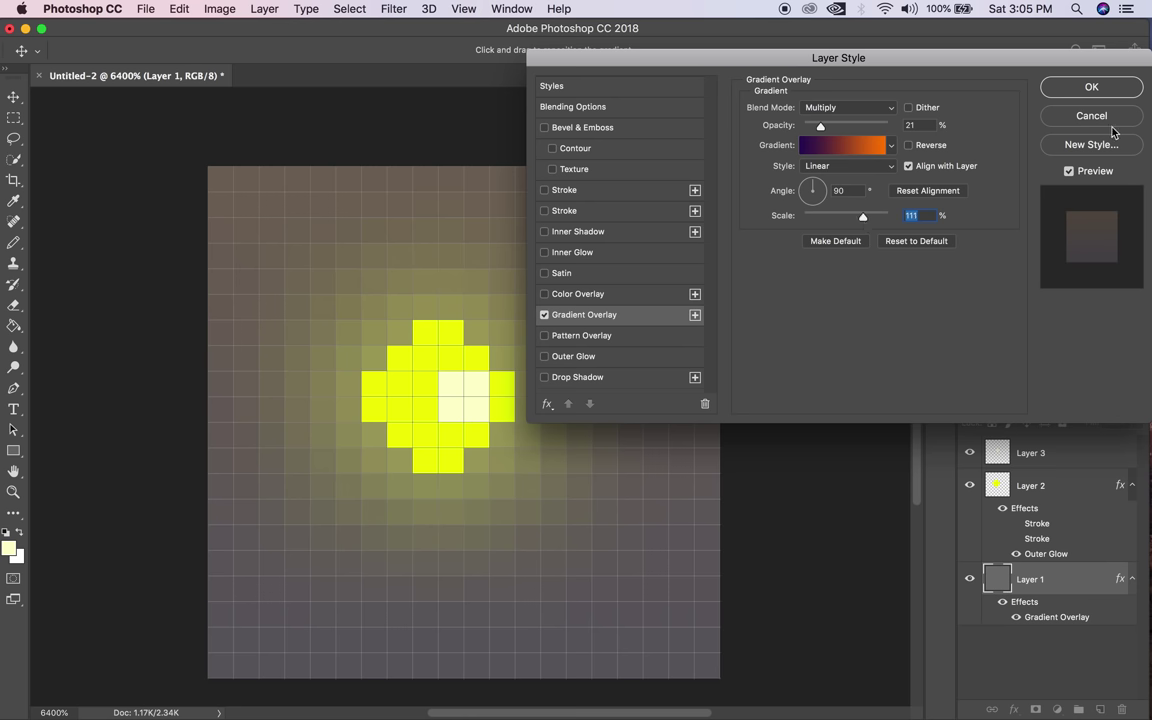
pyautogui.click(1090, 87)
pyautogui.press('z')
pyautogui.keyDown('alt'); pyautogui.click(557, 357); pyautogui.keyUp('alt')
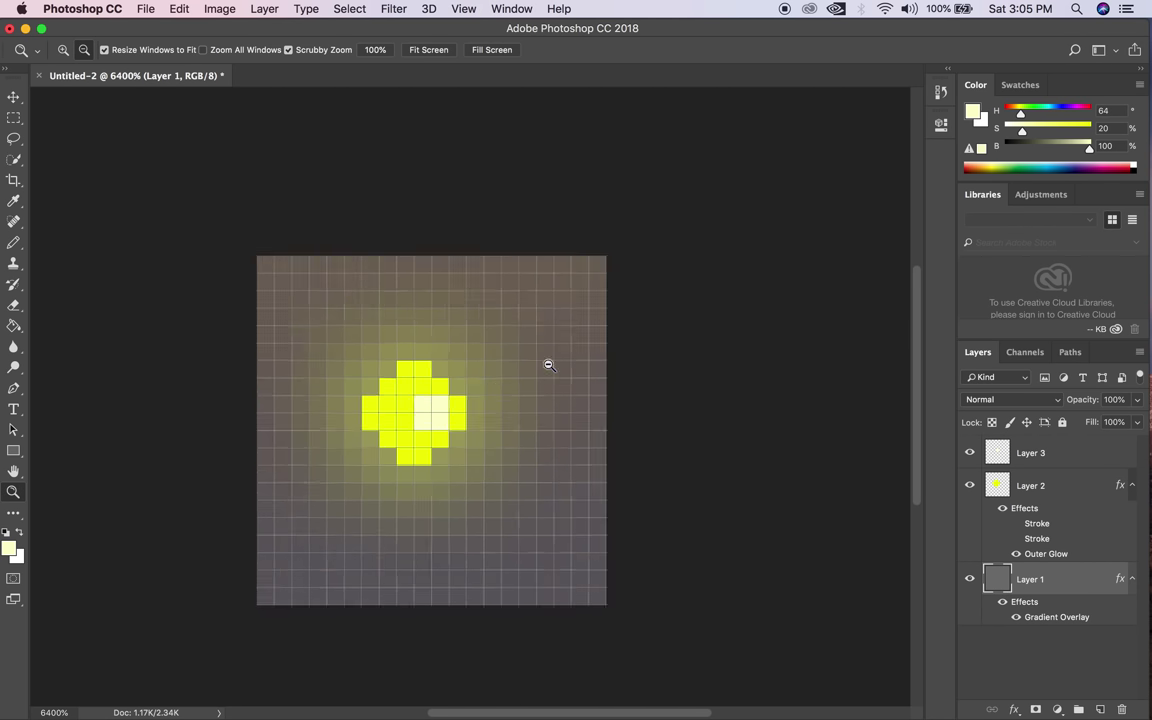
pyautogui.keyDown('alt'); pyautogui.click(545, 360); pyautogui.keyUp('alt')
pyautogui.click(519, 388)
pyautogui.click(543, 362)
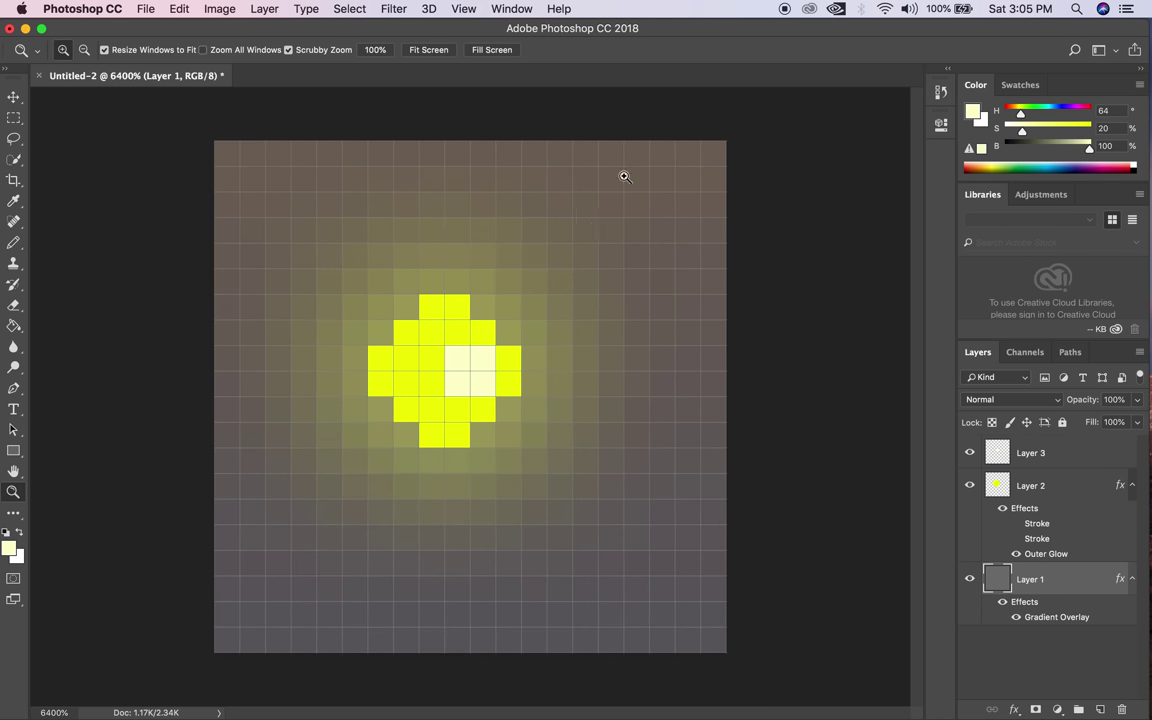
# Turn off the grid display over the canvas.
pyautogui.click(429, 9)
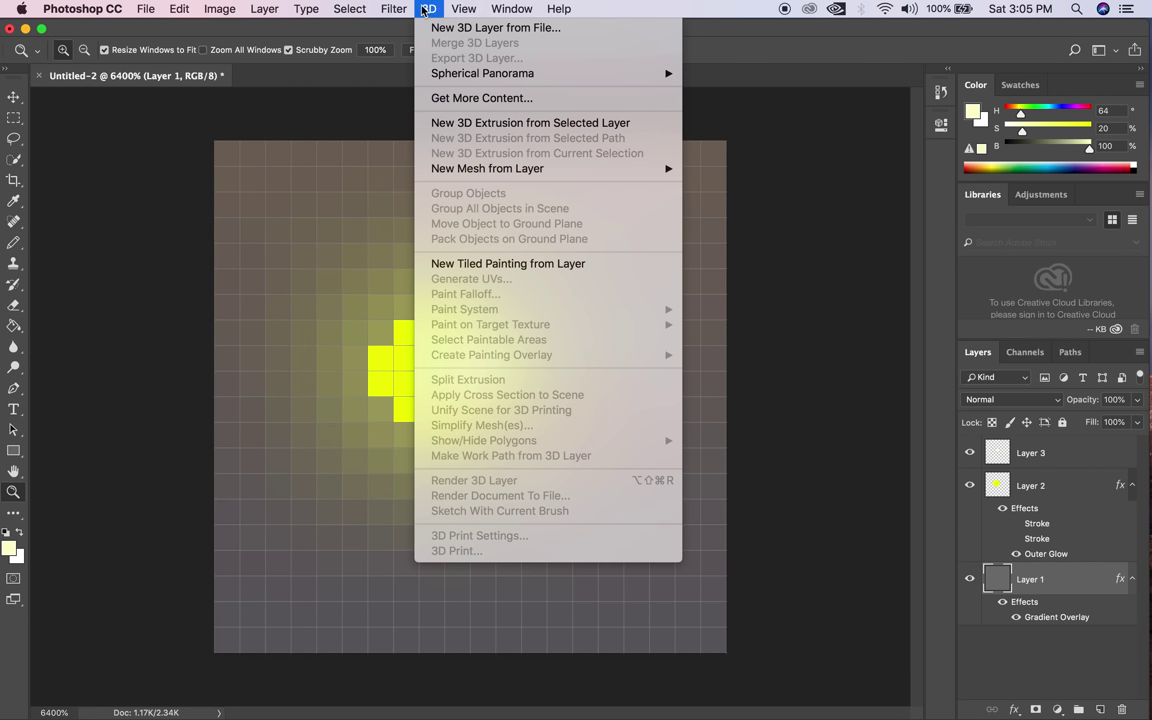
pyautogui.moveTo(393, 9)
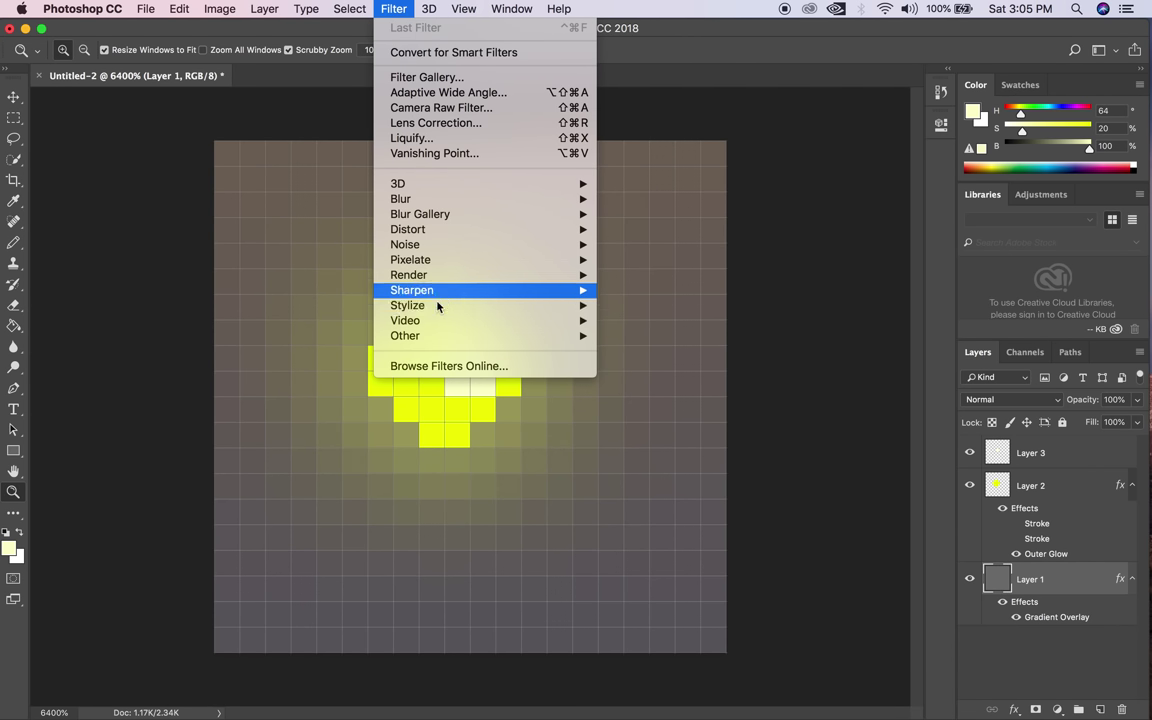
pyautogui.moveTo(452, 12)
pyautogui.moveTo(518, 290)
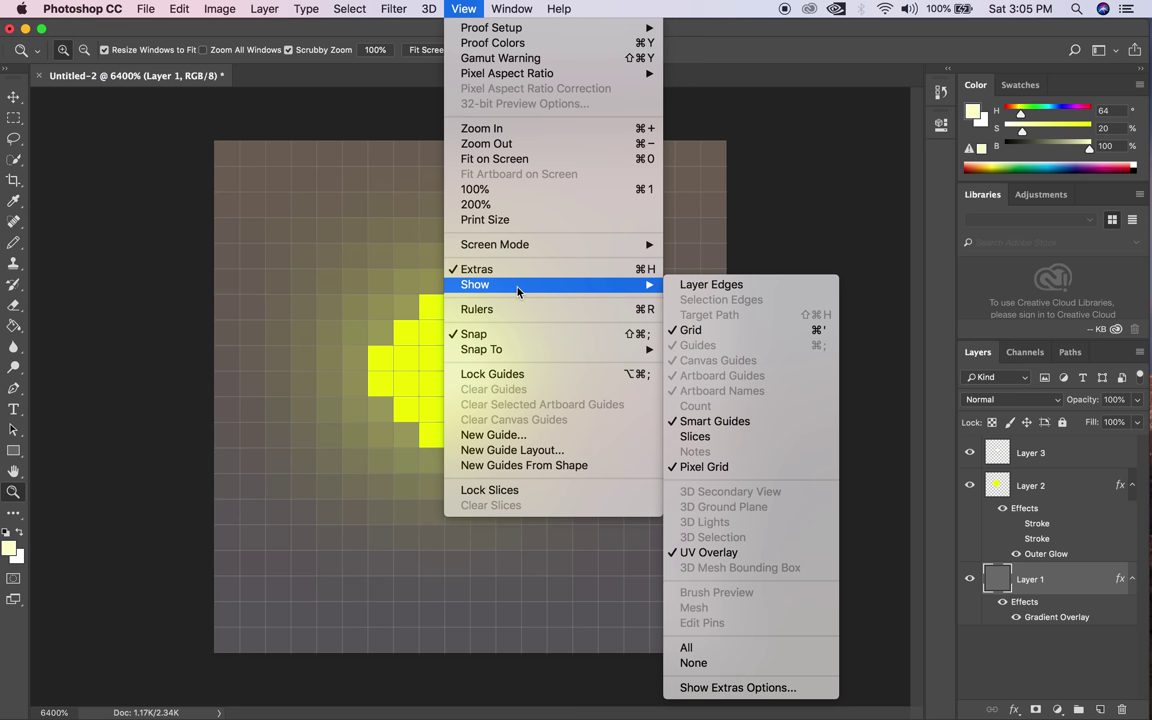
pyautogui.click(727, 331)
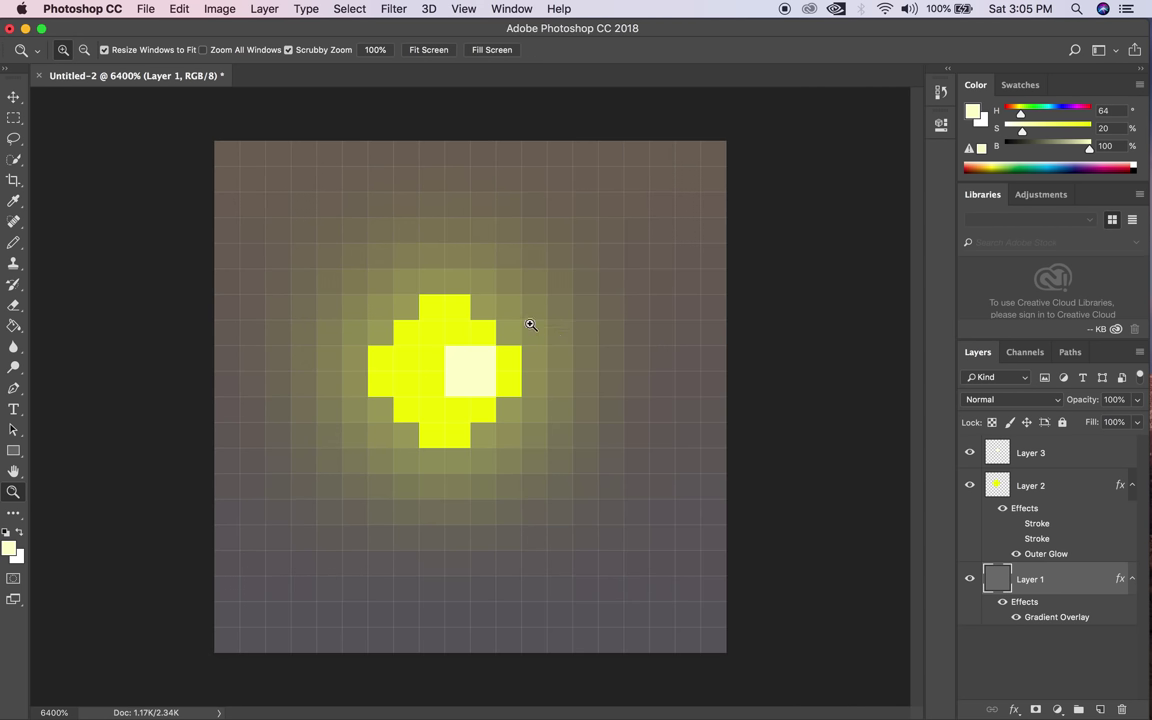
# Examine the glowing yellow pixel artwork up close and at reduced size without the grid.
pyautogui.keyDown('alt'); pyautogui.click(530, 355); pyautogui.keyUp('alt')
pyautogui.click(519, 386)
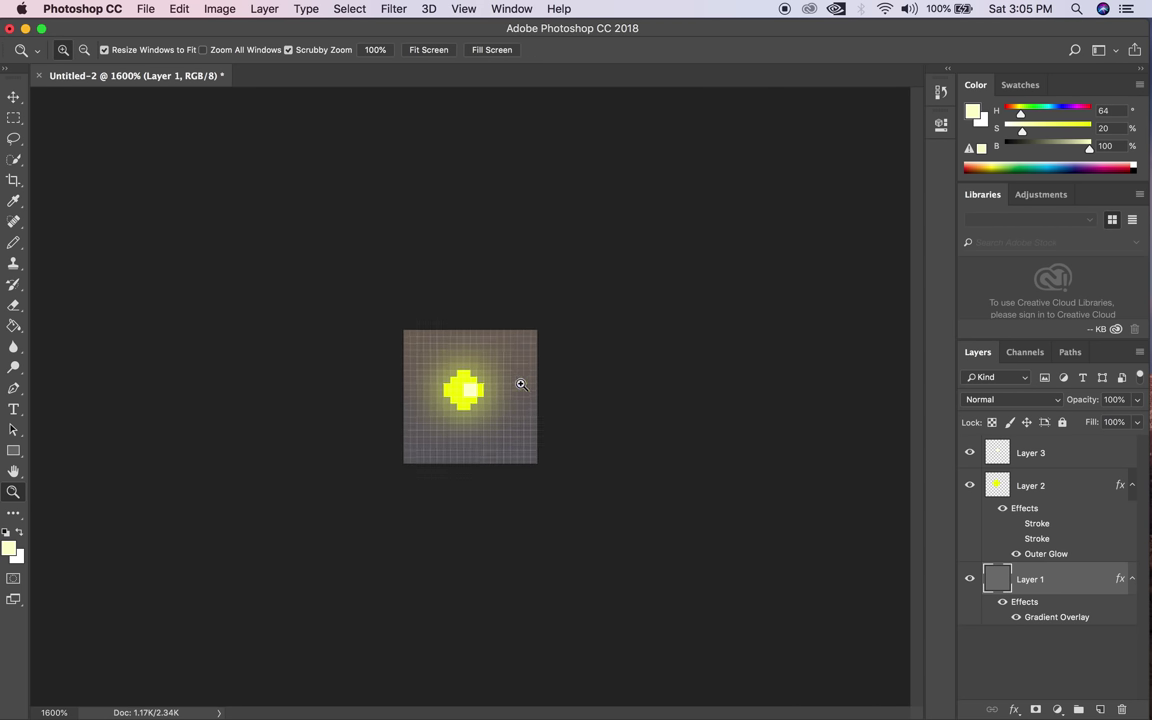
pyautogui.click(512, 388)
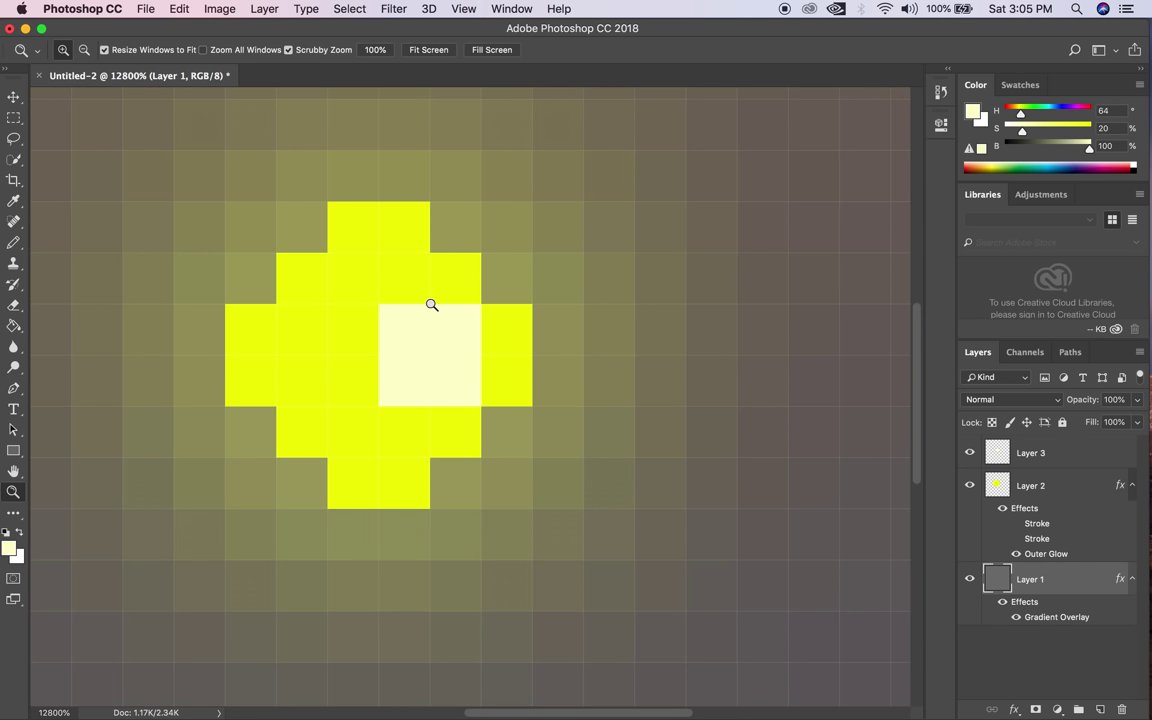
pyautogui.hotkey('alt', '.')
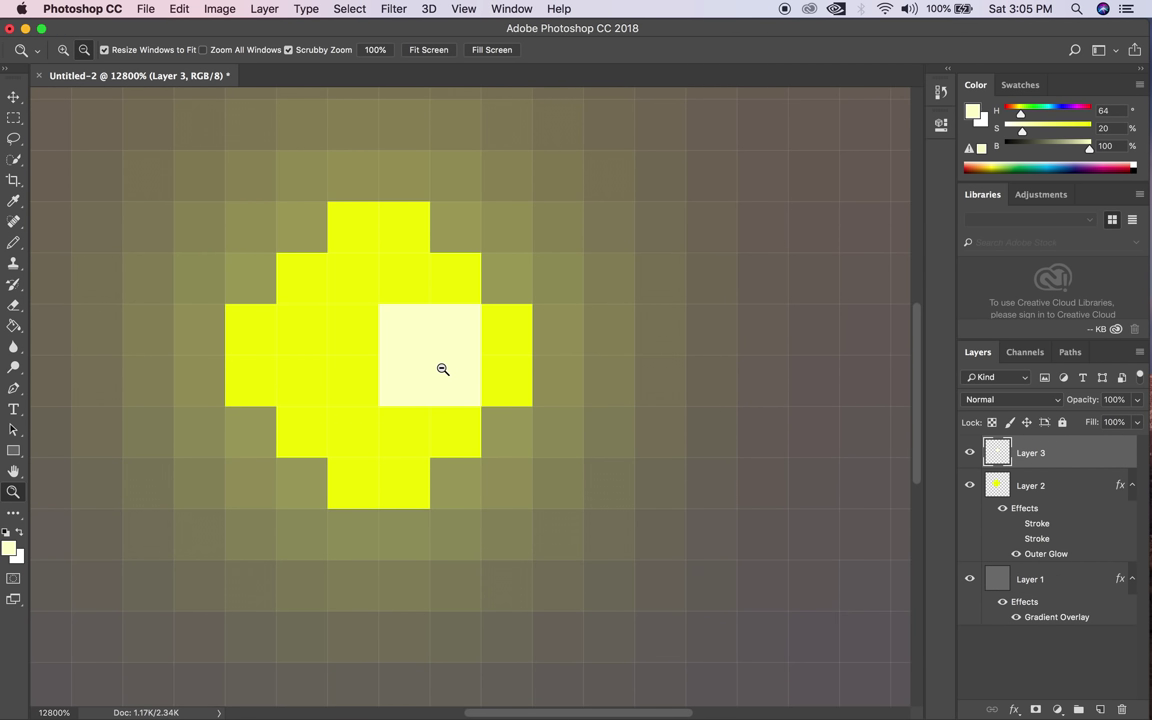
pyautogui.keyDown('alt'); pyautogui.click(442, 370); pyautogui.keyUp('alt')
pyautogui.keyDown('alt'); pyautogui.click(442, 303); pyautogui.keyUp('alt')
pyautogui.keyDown('alt'); pyautogui.click(439, 377); pyautogui.keyUp('alt')
pyautogui.keyDown('alt'); pyautogui.click(439, 377); pyautogui.keyUp('alt')
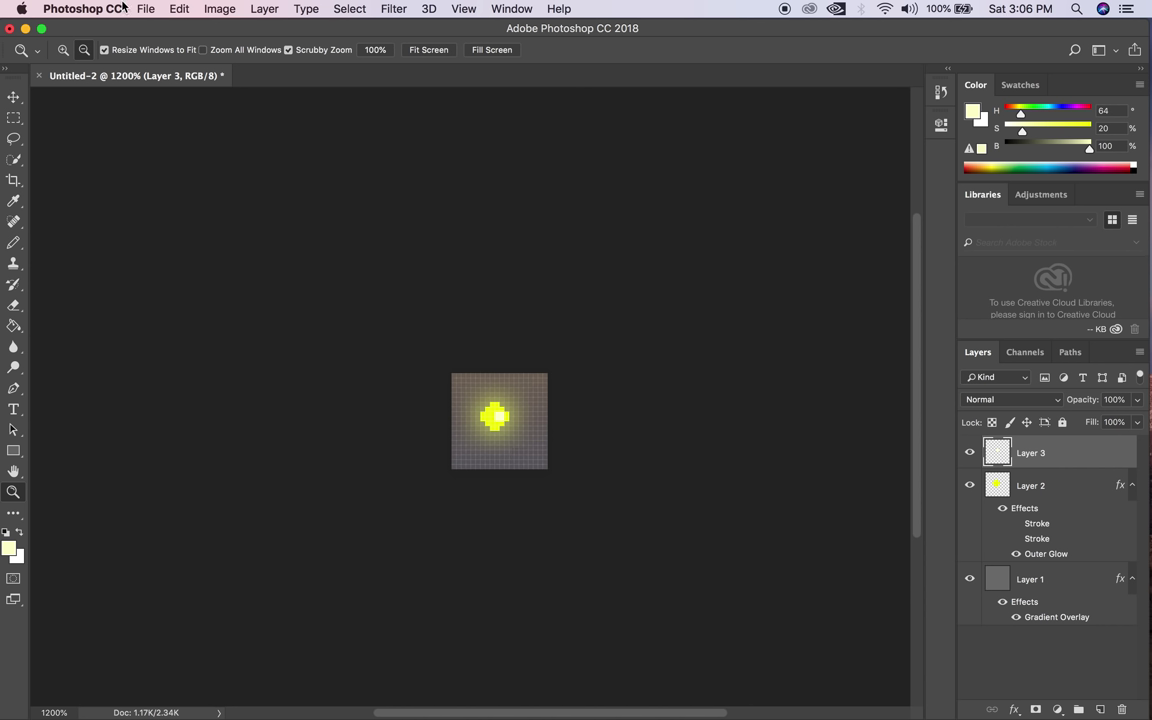
# Minimize Photoshop, switch to Chrome and create a new sprite on the Piskel website.
pyautogui.click(25, 28)
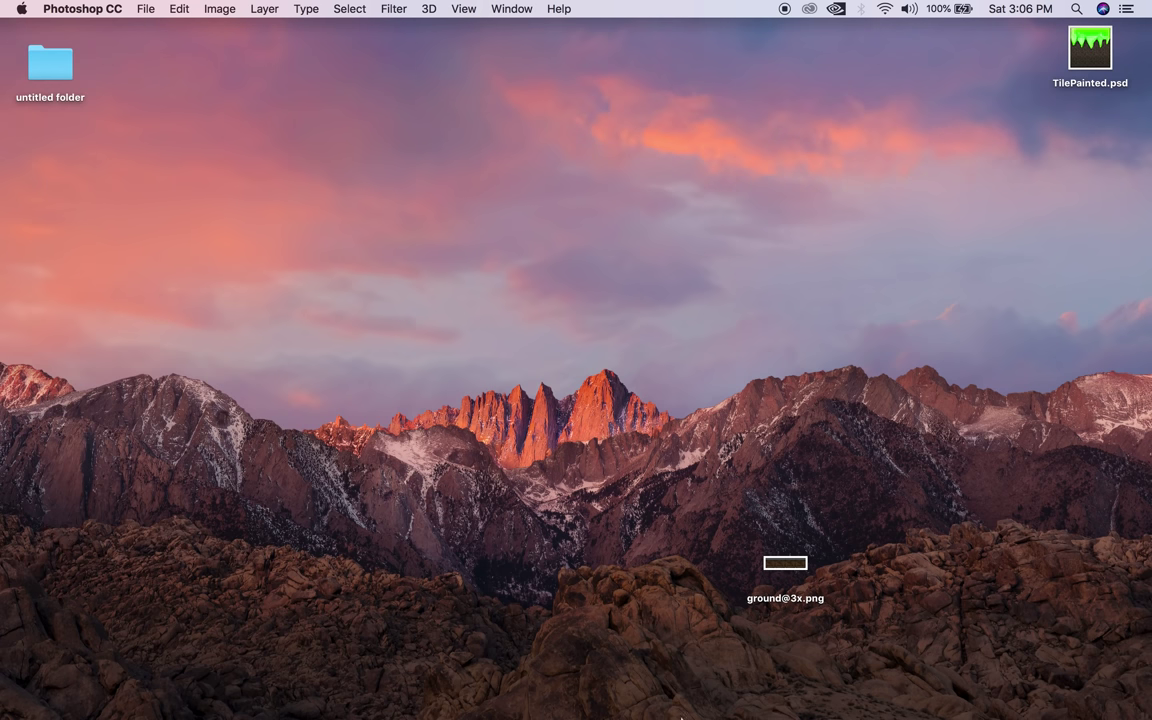
pyautogui.moveTo(680, 700)
pyautogui.click(945, 685)
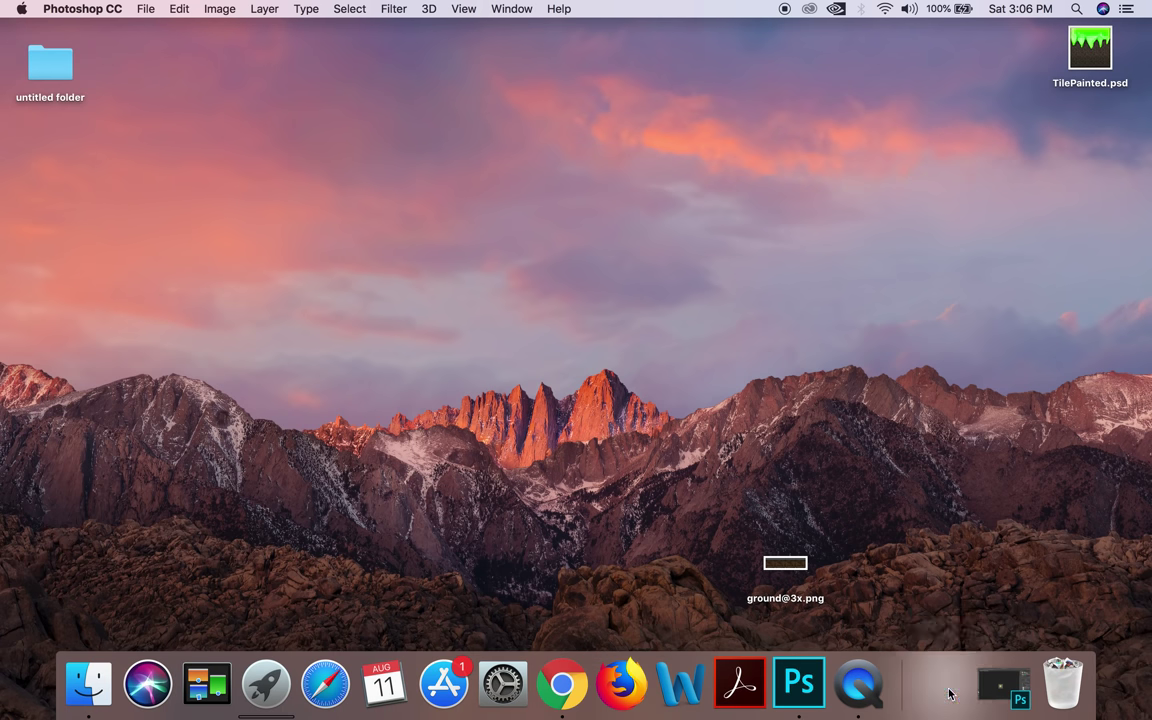
pyautogui.click(191, 38)
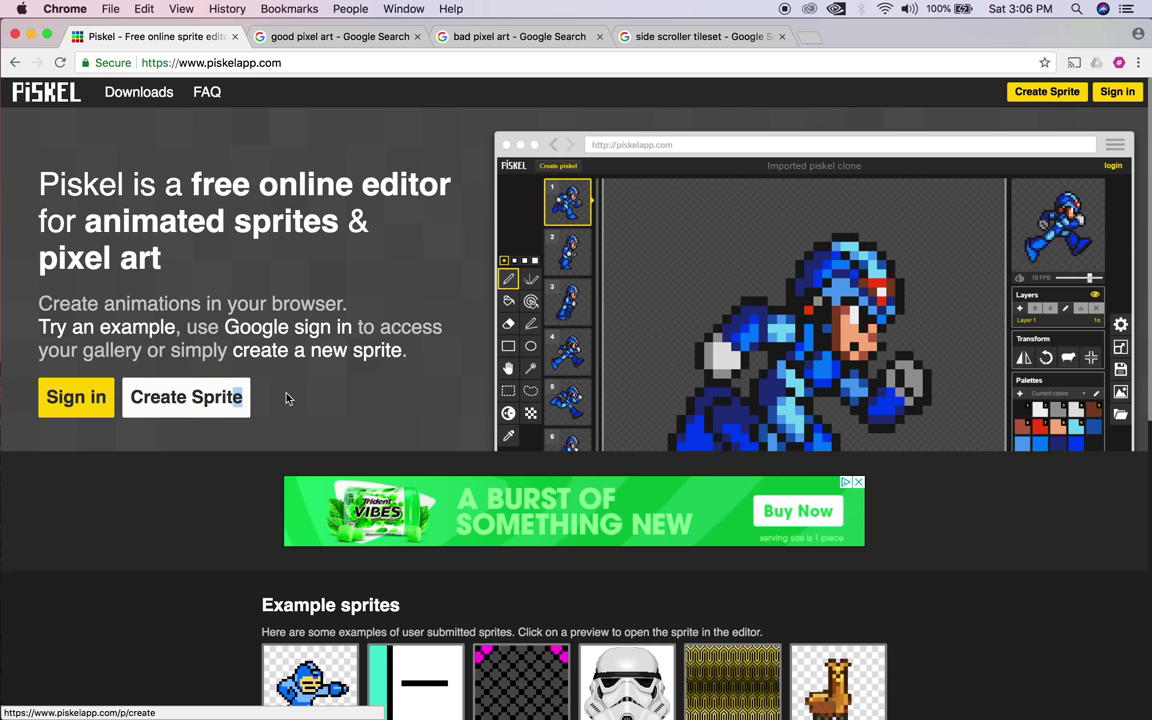
pyautogui.doubleClick(205, 395)
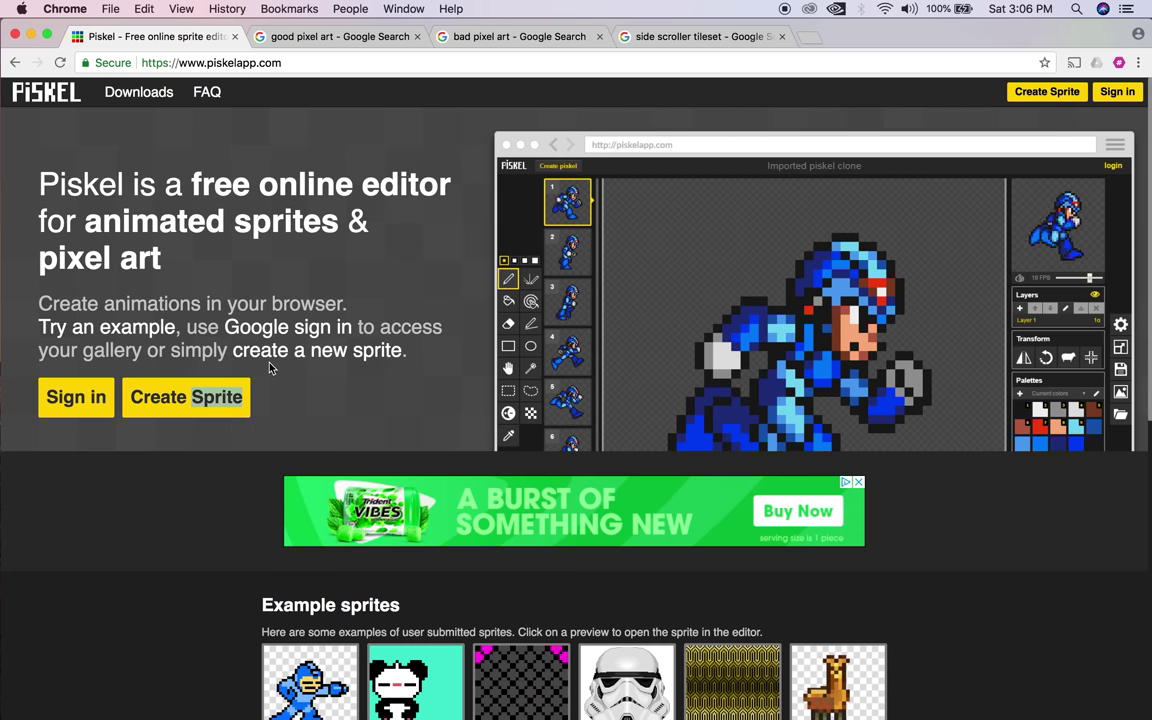
pyautogui.click(205, 397)
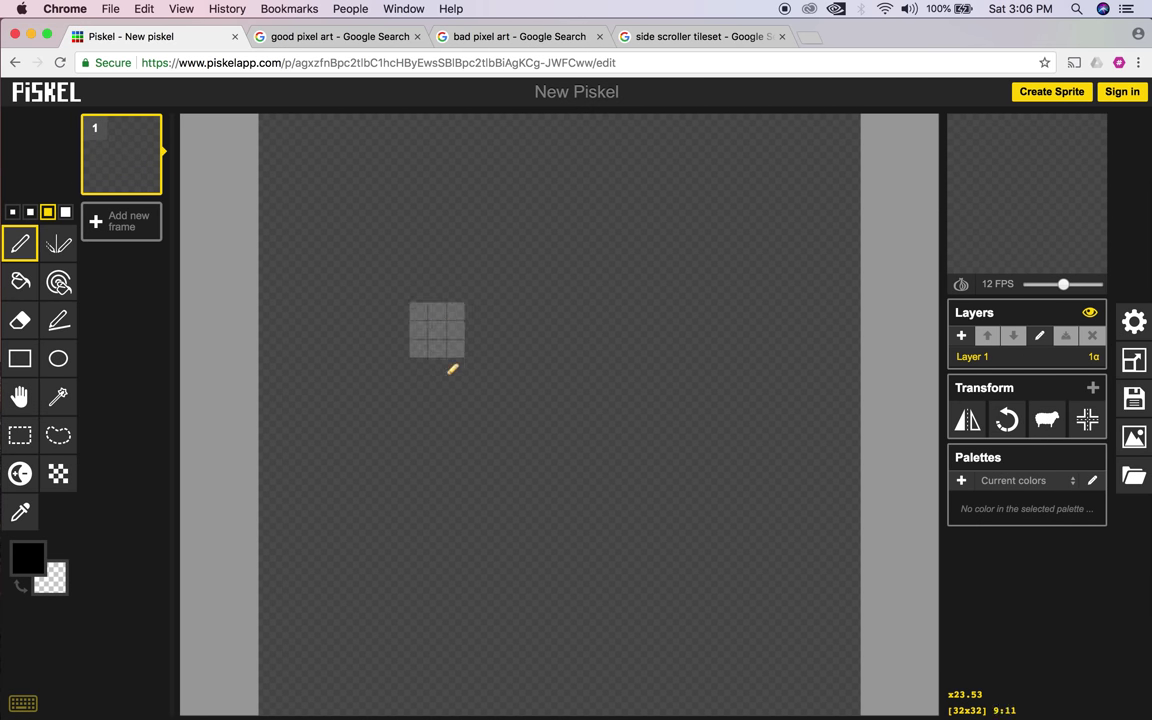
# Draw a closed black blob outline with the one-pixel pen and fill its inside with red using the Paint bucket.
pyautogui.click(13, 212)
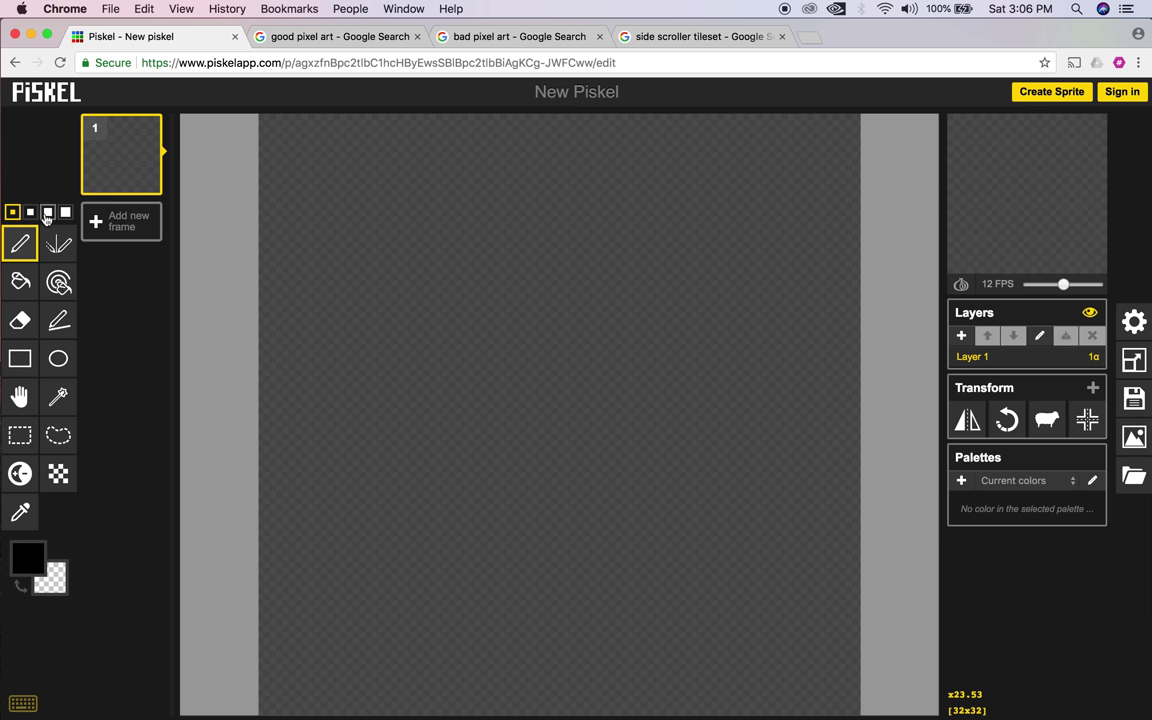
pyautogui.moveTo(399, 256)
pyautogui.mouseDown()
pyautogui.moveTo(375, 276)
pyautogui.moveTo(355, 335)
pyautogui.moveTo(378, 390)
pyautogui.moveTo(455, 411)
pyautogui.moveTo(545, 383)
pyautogui.moveTo(534, 297)
pyautogui.moveTo(478, 241)
pyautogui.moveTo(390, 250)
pyautogui.mouseUp()
pyautogui.click(20, 281)
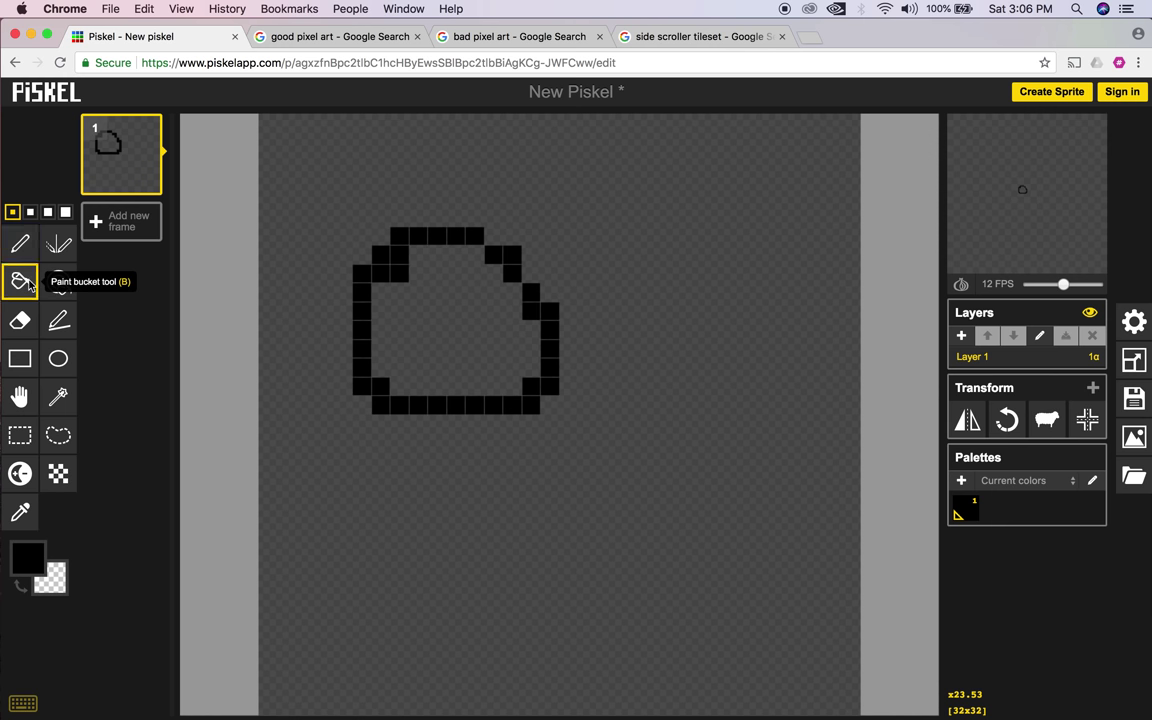
pyautogui.click(27, 556)
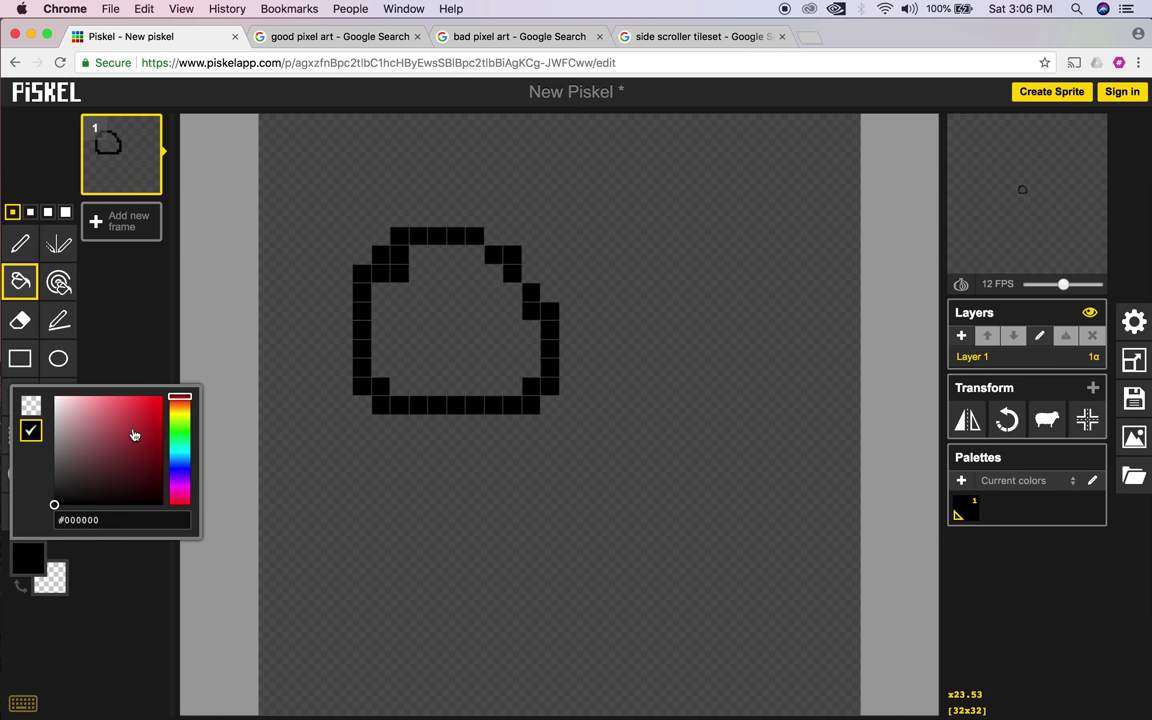
pyautogui.moveTo(134, 434); pyautogui.dragTo(158, 400)
pyautogui.click(416, 319)
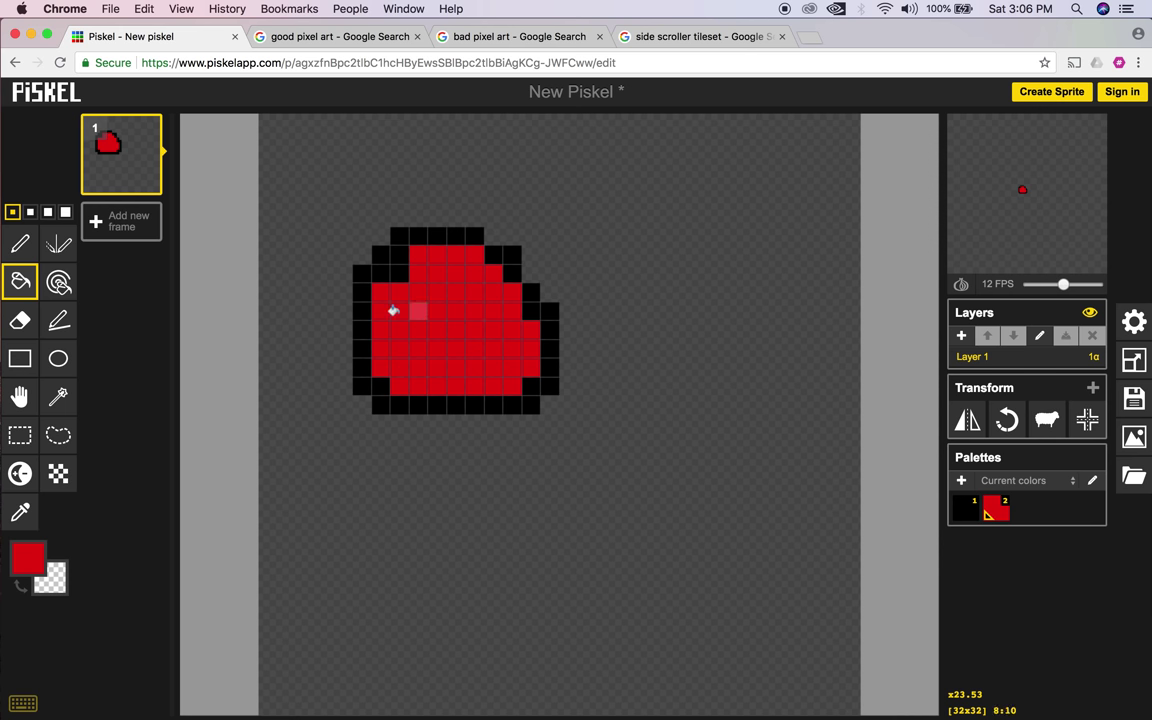
# Paint a light pink highlight square of about 3 x 3 pixels inside the red shape with the two-pixel pen.
pyautogui.click(31, 214)
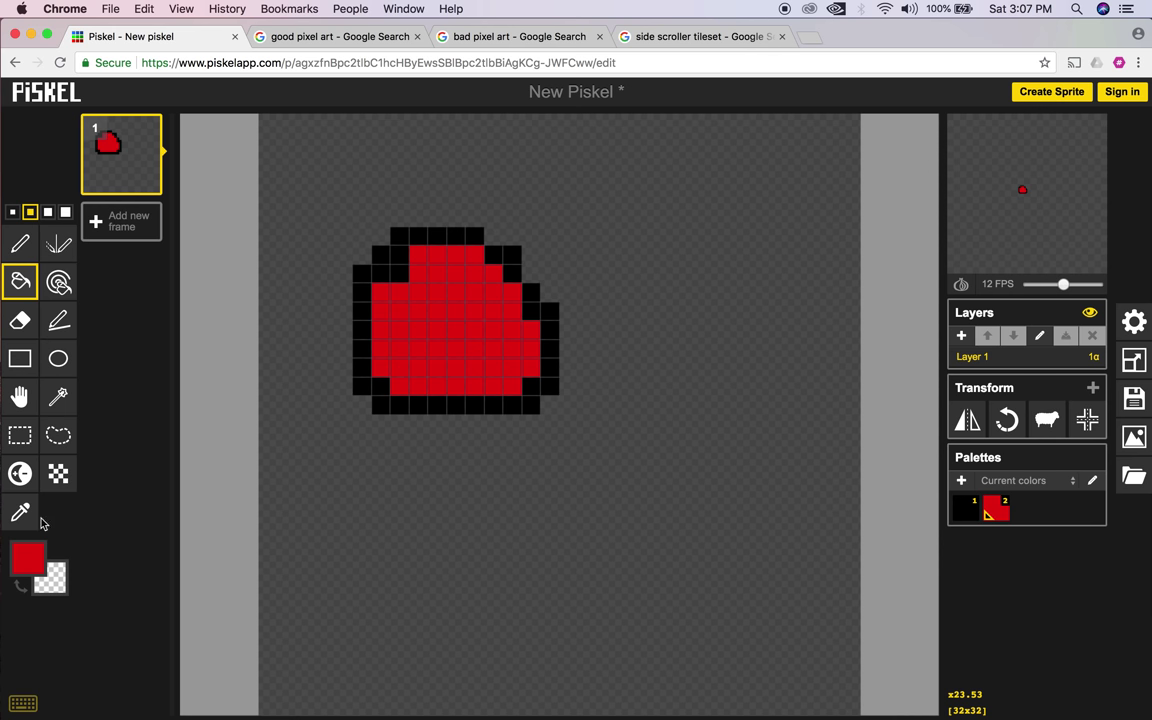
pyautogui.click(28, 557)
pyautogui.click(141, 421)
pyautogui.moveTo(141, 421); pyautogui.dragTo(99, 400)
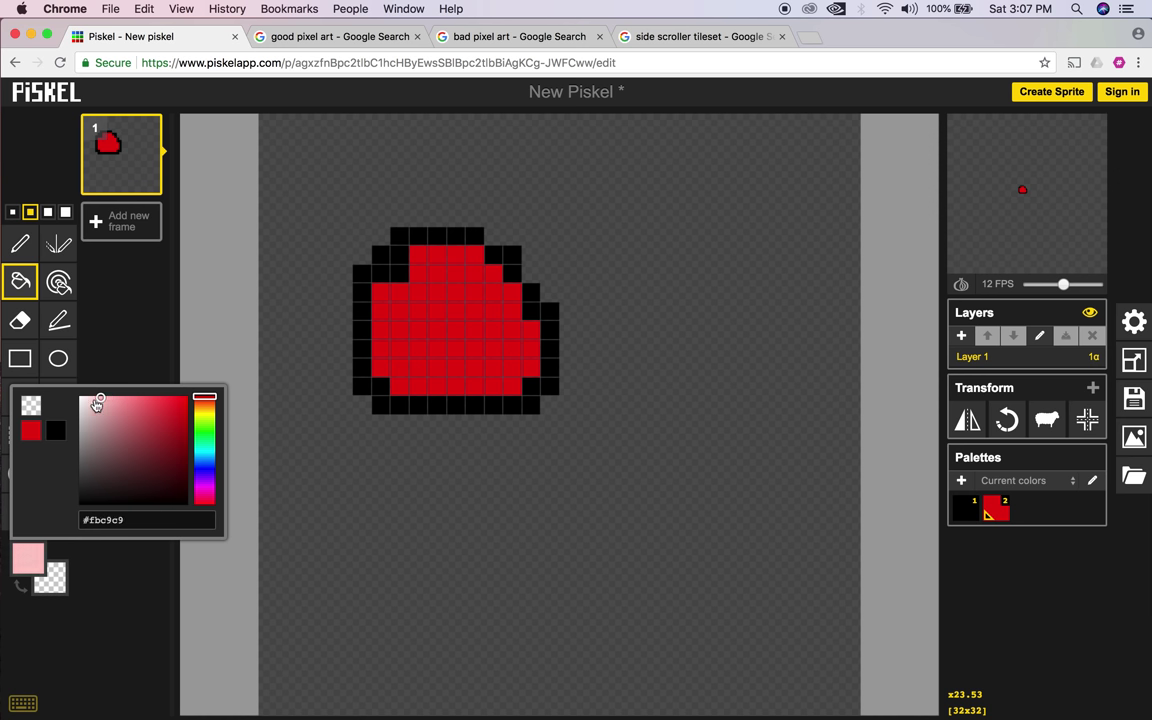
pyautogui.click(466, 325)
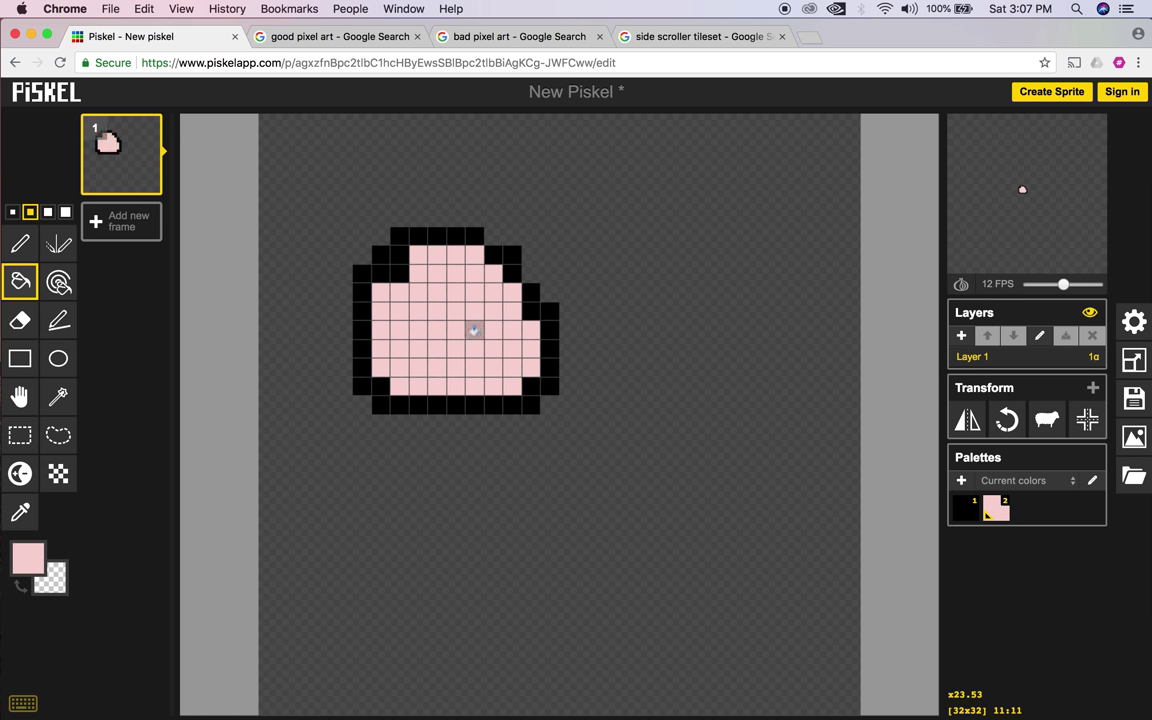
pyautogui.hotkey('ctrl', 'z')
pyautogui.click(20, 244)
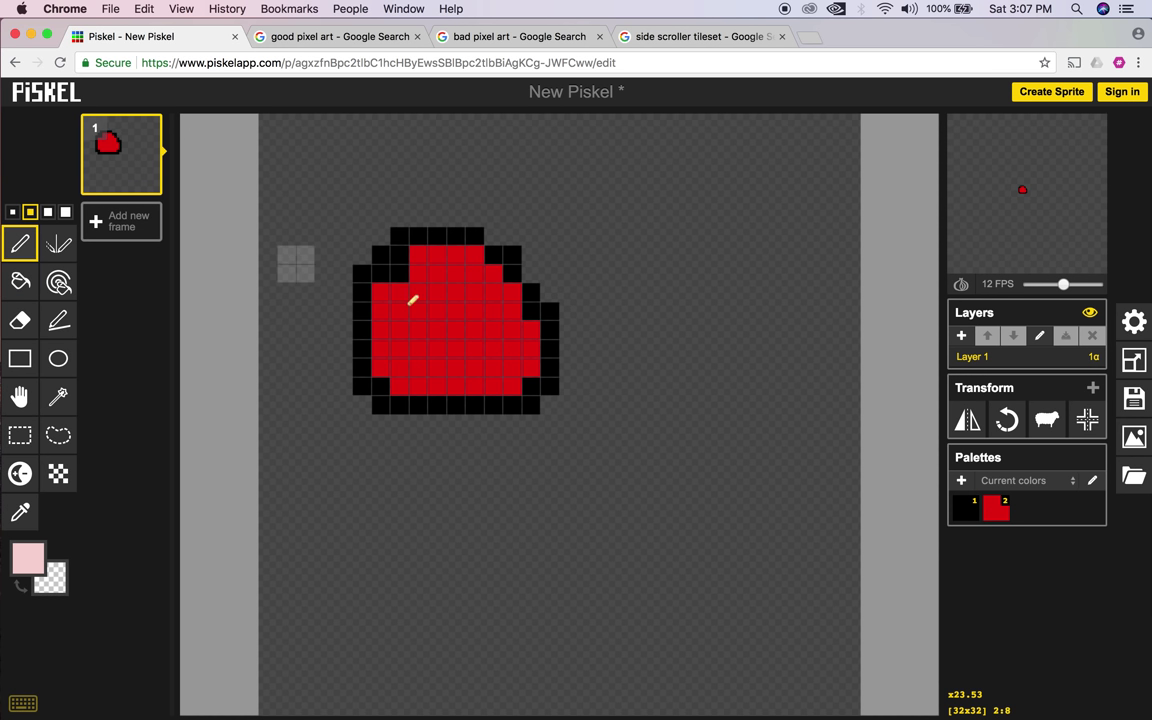
pyautogui.moveTo(480, 333); pyautogui.dragTo(497, 350)
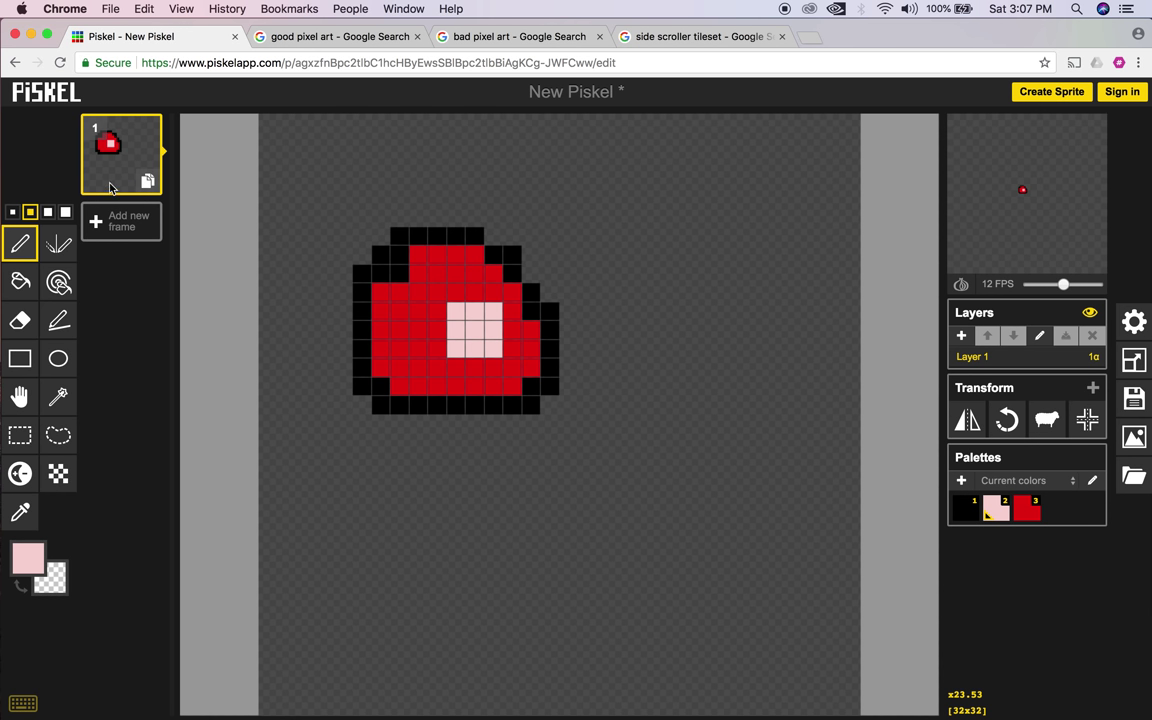
# Lighten and darken areas around the pink highlight in the red shape with the Lighten tool.
pyautogui.click(19, 478)
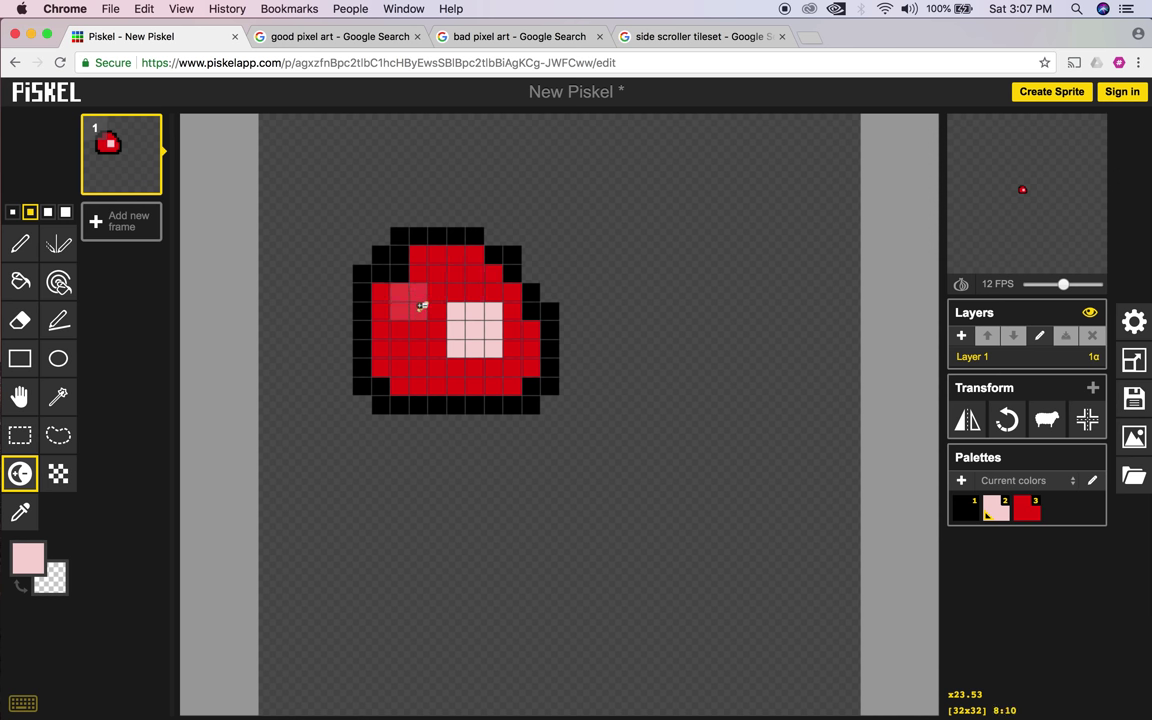
pyautogui.moveTo(405, 318)
pyautogui.mouseDown()
pyautogui.moveTo(430, 374)
pyautogui.moveTo(537, 374)
pyautogui.moveTo(506, 368)
pyautogui.mouseUp()
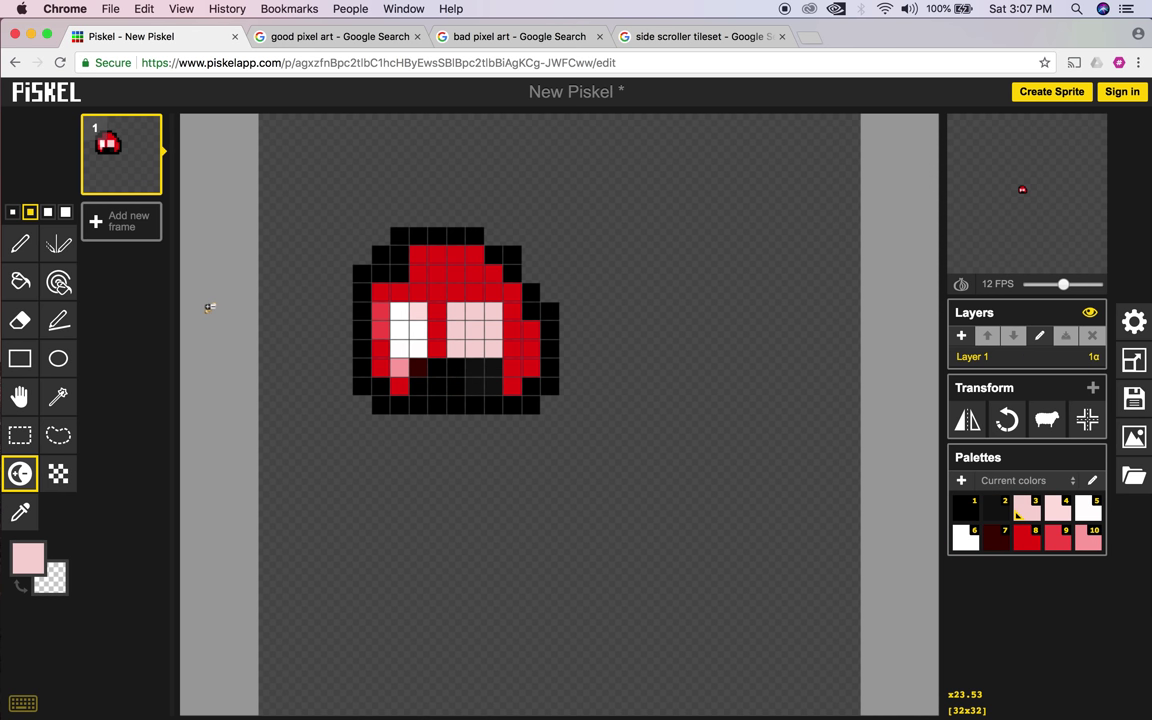
# Try recoloring all red pixels light pink with the same-color paint tool, and undo the change.
pyautogui.click(60, 284)
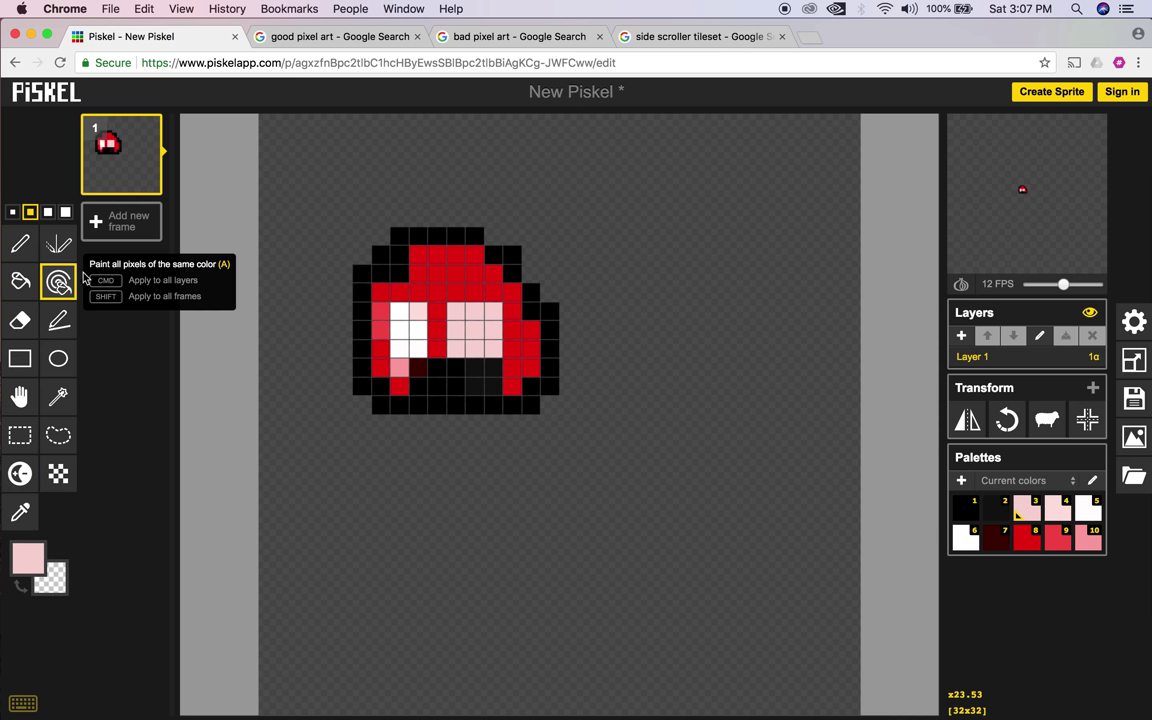
pyautogui.click(408, 263)
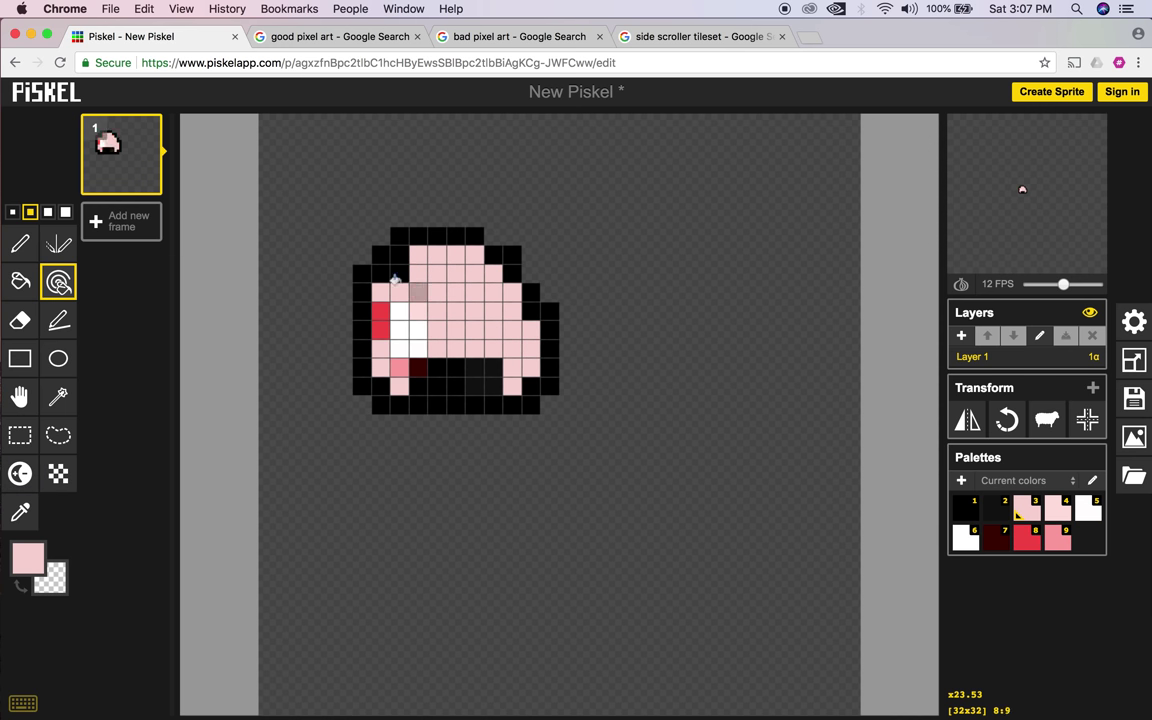
pyautogui.hotkey('ctrl', 'z')
# Try drawing a symmetrical light pink figure with the vertical mirror pen, and undo it.
pyautogui.click(60, 245)
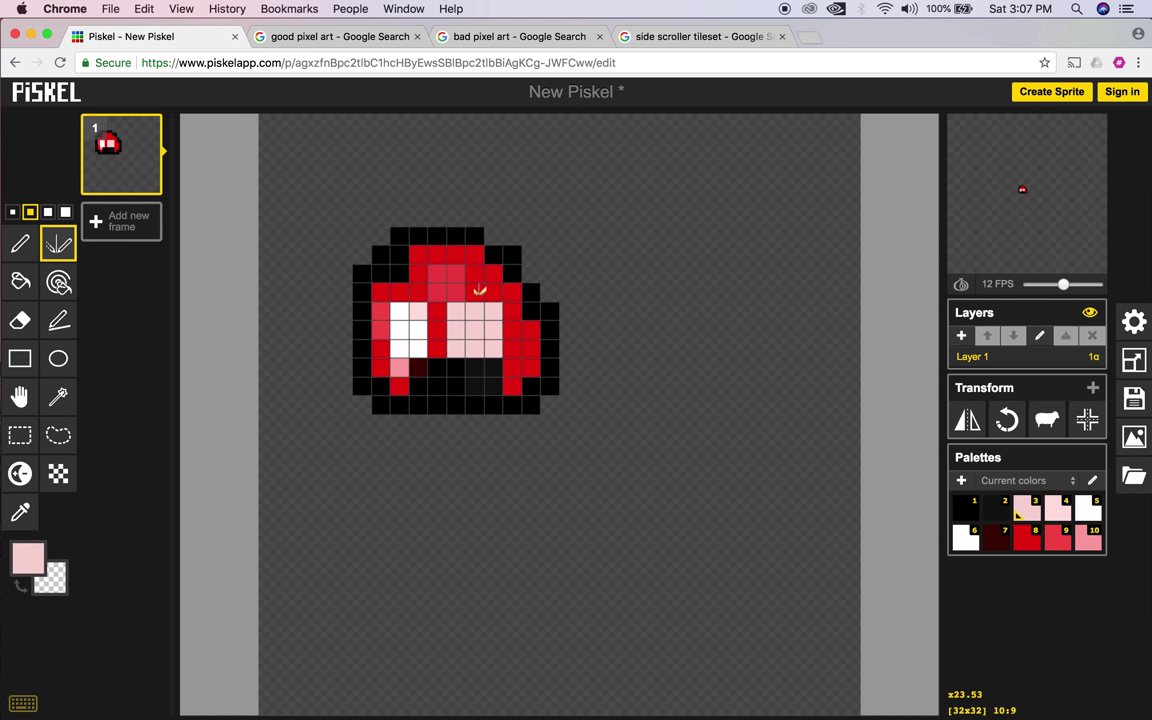
pyautogui.moveTo(559, 240)
pyautogui.mouseDown()
pyautogui.moveTo(577, 314)
pyautogui.moveTo(603, 301)
pyautogui.moveTo(666, 319)
pyautogui.moveTo(619, 333)
pyautogui.moveTo(573, 325)
pyautogui.moveTo(619, 374)
pyautogui.moveTo(573, 393)
pyautogui.moveTo(569, 436)
pyautogui.moveTo(583, 470)
pyautogui.moveTo(684, 519)
pyautogui.moveTo(650, 578)
pyautogui.mouseUp()
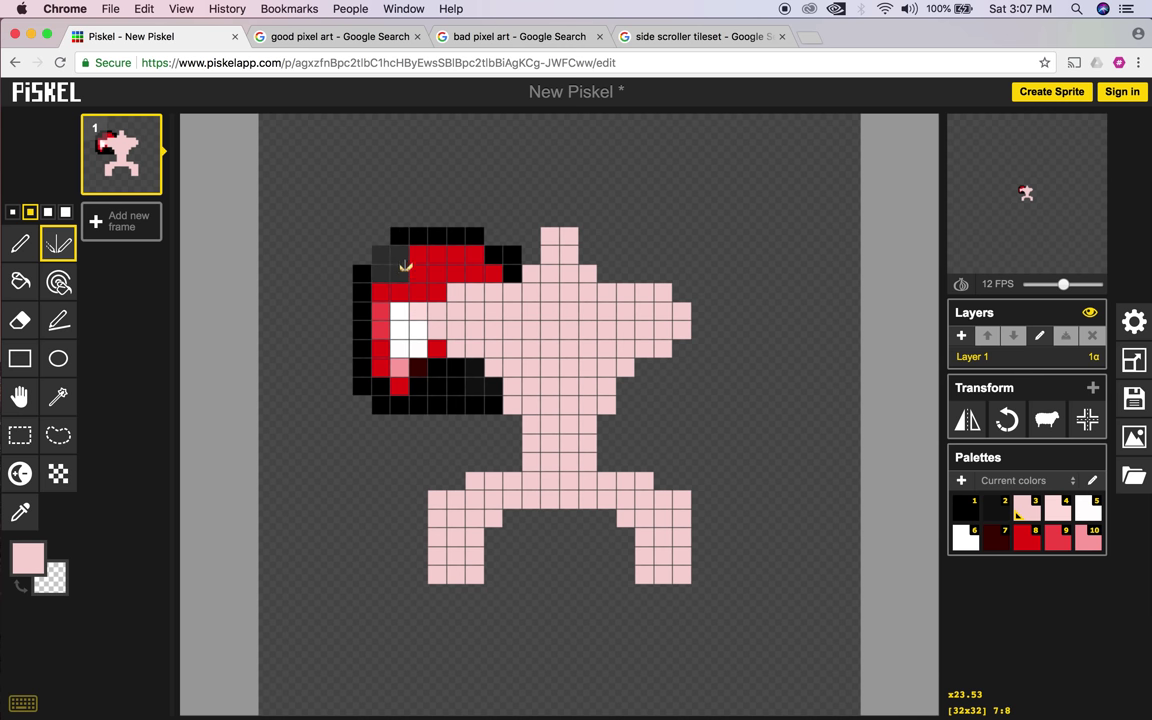
pyautogui.hotkey('ctrl', 'z')
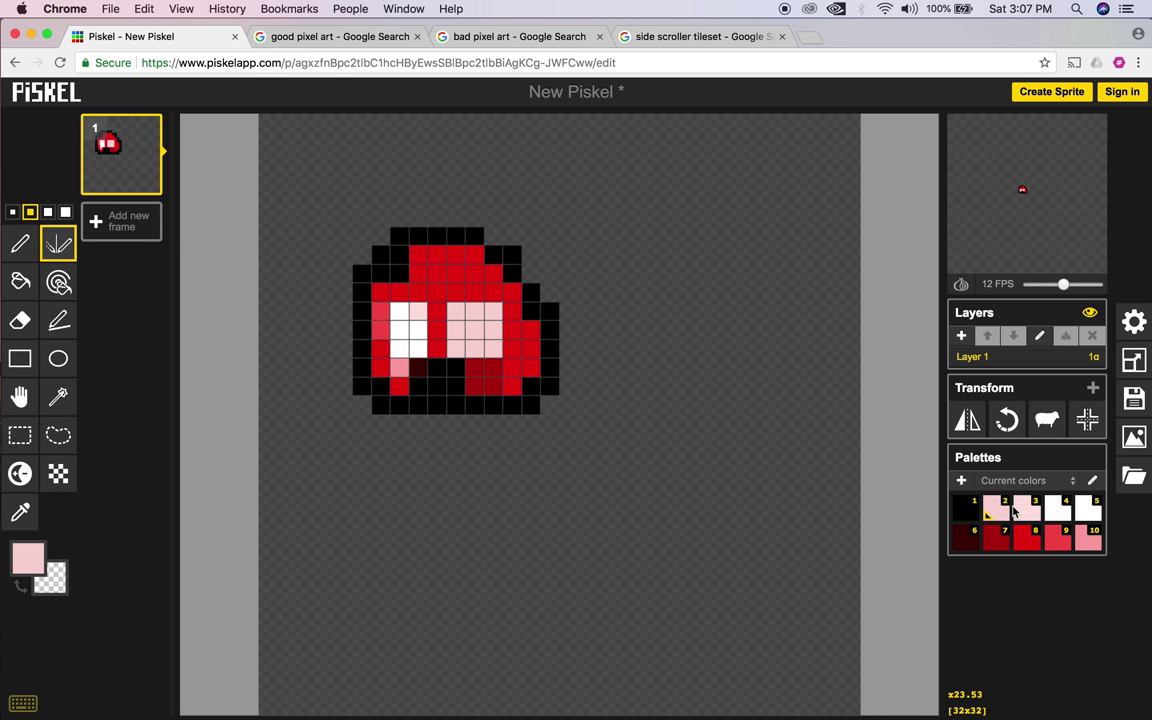
# Examine the GIF and PNG export options and the list of keyboard shortcuts, closing the list again.
pyautogui.click(1134, 438)
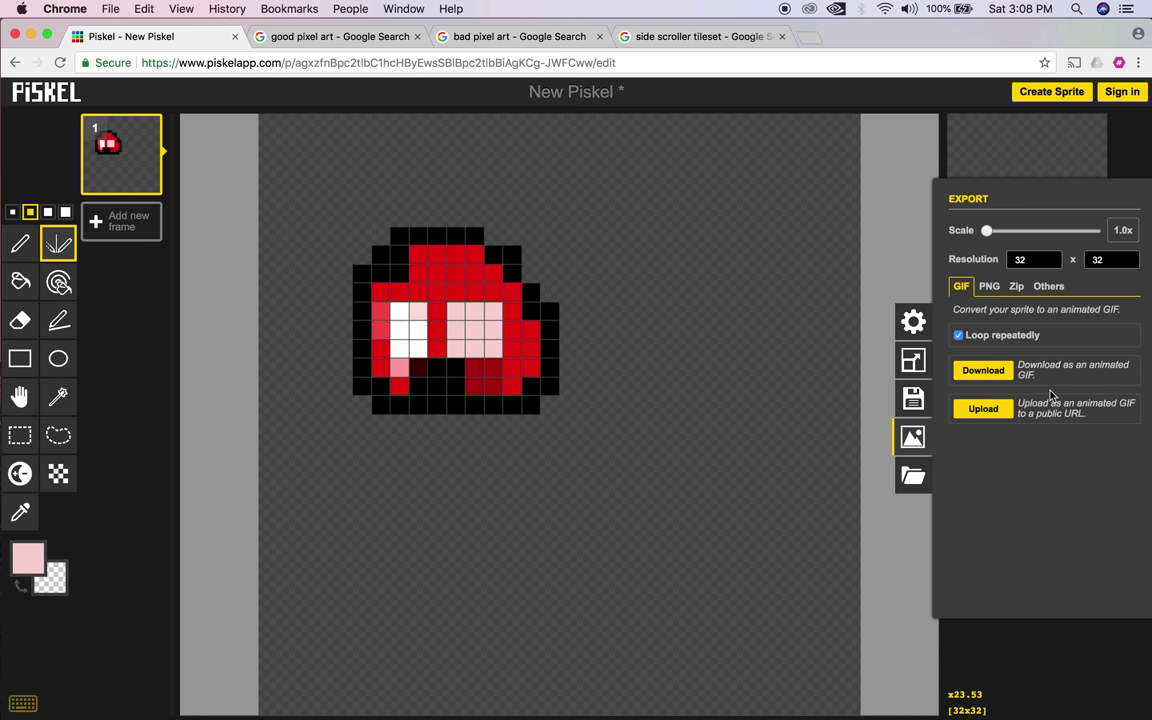
pyautogui.click(1001, 287)
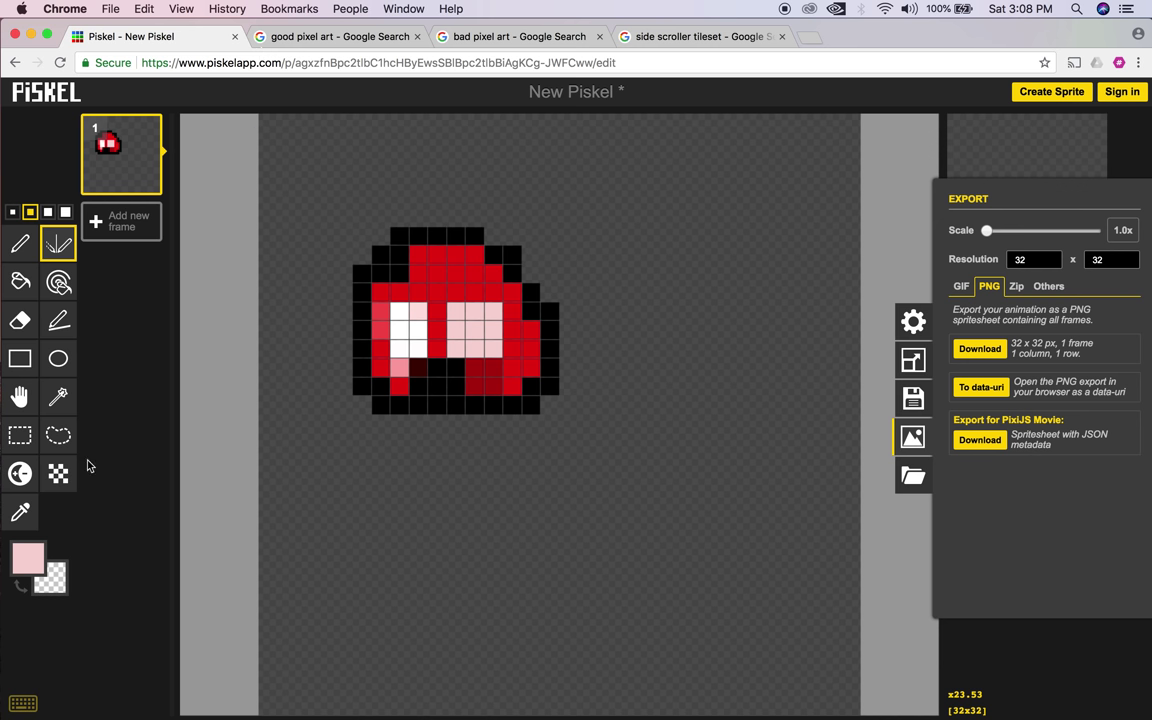
pyautogui.click(24, 706)
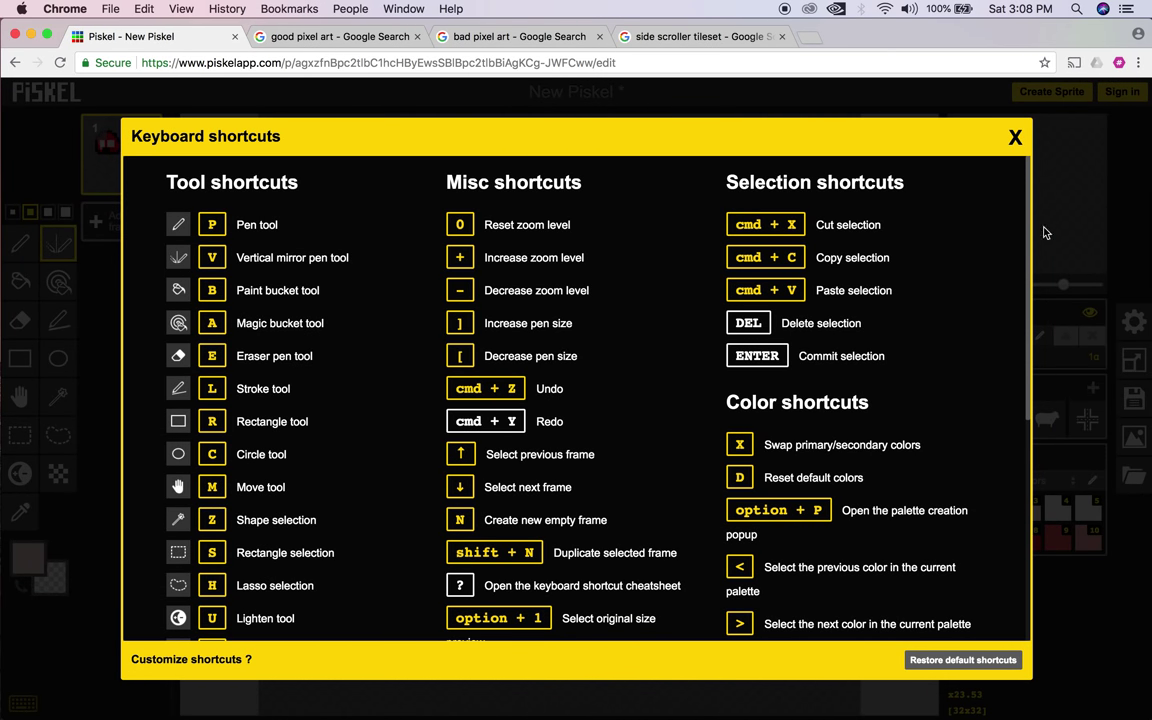
pyautogui.click(1015, 138)
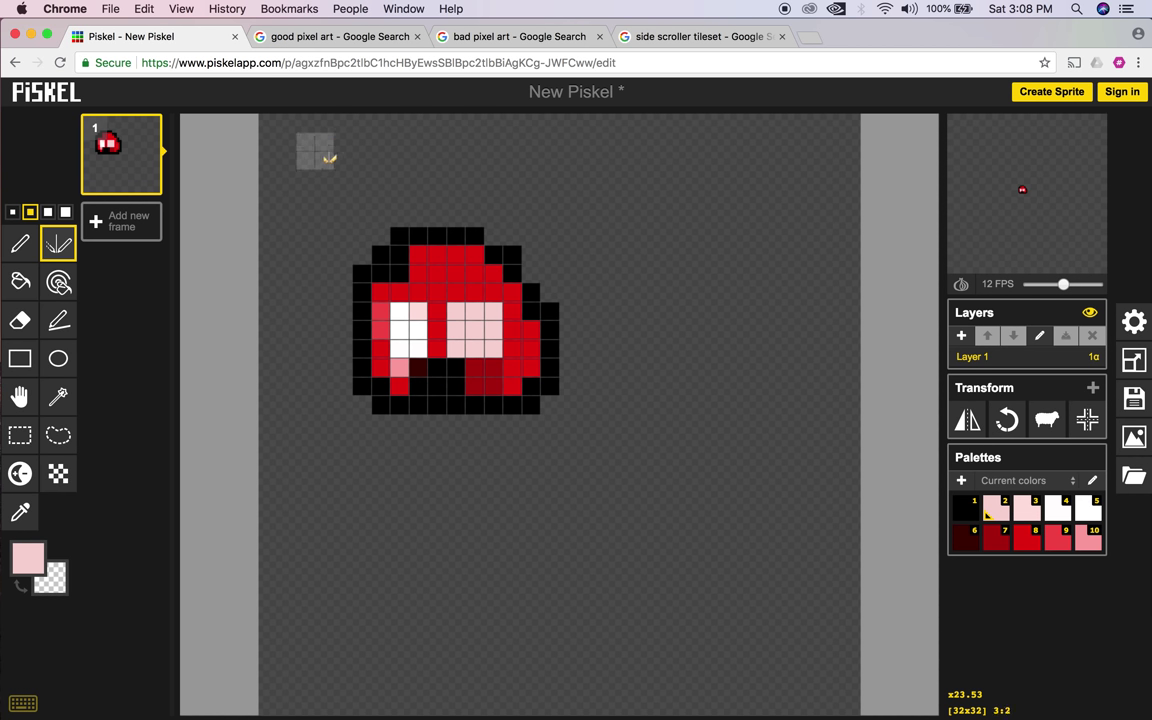
# Choose bright green and paint mirrored dripping slime along the canvas's upper edge with the vertical mirror pen.
pyautogui.click(31, 588)
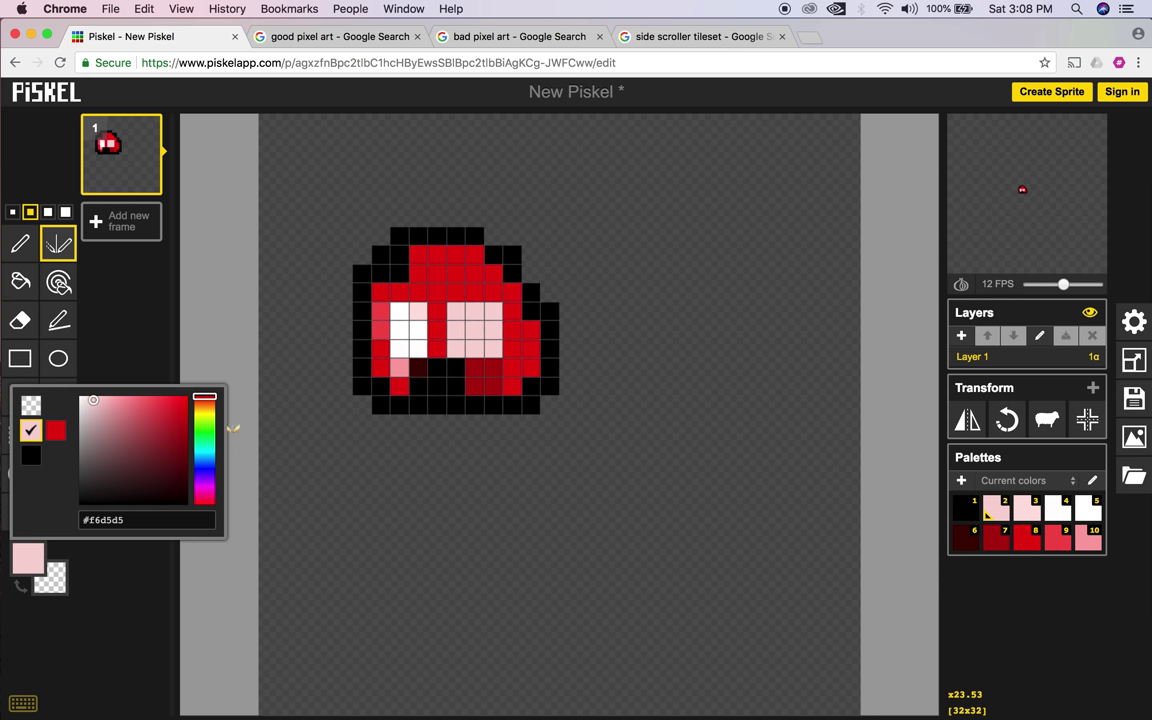
pyautogui.click(207, 432)
pyautogui.moveTo(141, 416); pyautogui.dragTo(186, 399)
pyautogui.moveTo(278, 133)
pyautogui.mouseDown()
pyautogui.moveTo(268, 133)
pyautogui.moveTo(399, 139)
pyautogui.moveTo(518, 165)
pyautogui.moveTo(503, 133)
pyautogui.mouseUp()
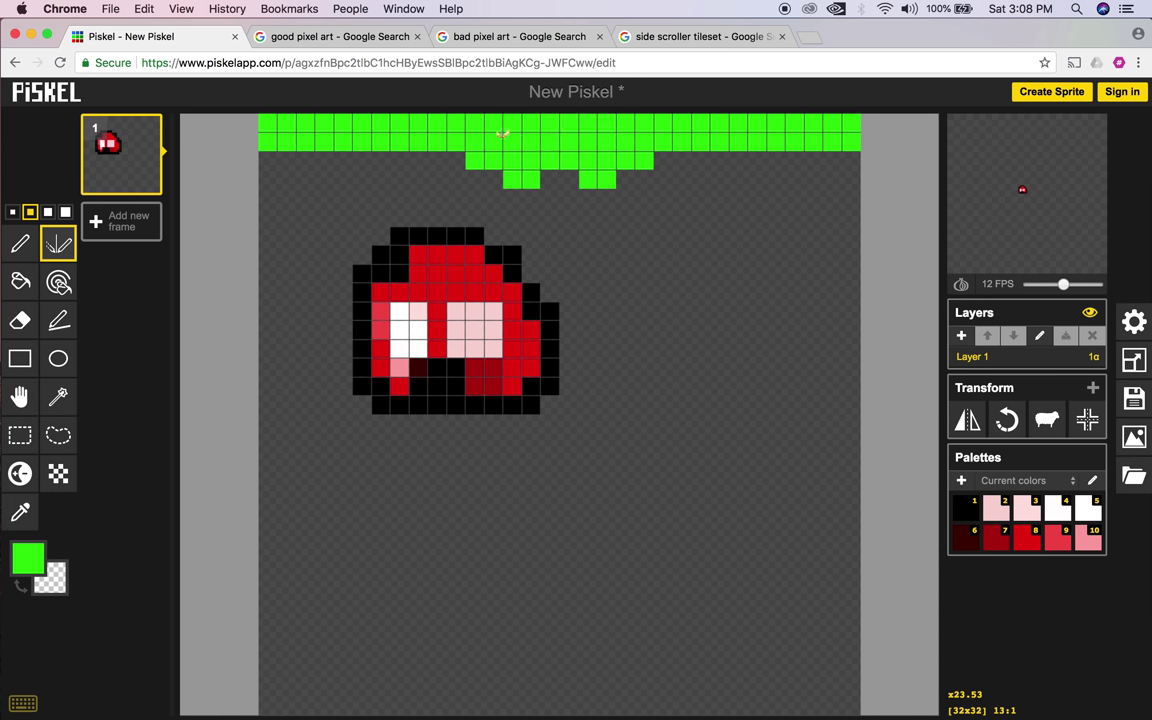
pyautogui.moveTo(507, 180)
pyautogui.mouseDown()
pyautogui.moveTo(361, 154)
pyautogui.moveTo(334, 211)
pyautogui.moveTo(332, 194)
pyautogui.moveTo(332, 242)
pyautogui.moveTo(354, 167)
pyautogui.moveTo(375, 163)
pyautogui.moveTo(377, 184)
pyautogui.moveTo(421, 182)
pyautogui.moveTo(473, 211)
pyautogui.moveTo(483, 235)
pyautogui.moveTo(495, 206)
pyautogui.moveTo(544, 182)
pyautogui.moveTo(551, 199)
pyautogui.moveTo(587, 190)
pyautogui.moveTo(720, 205)
pyautogui.mouseUp()
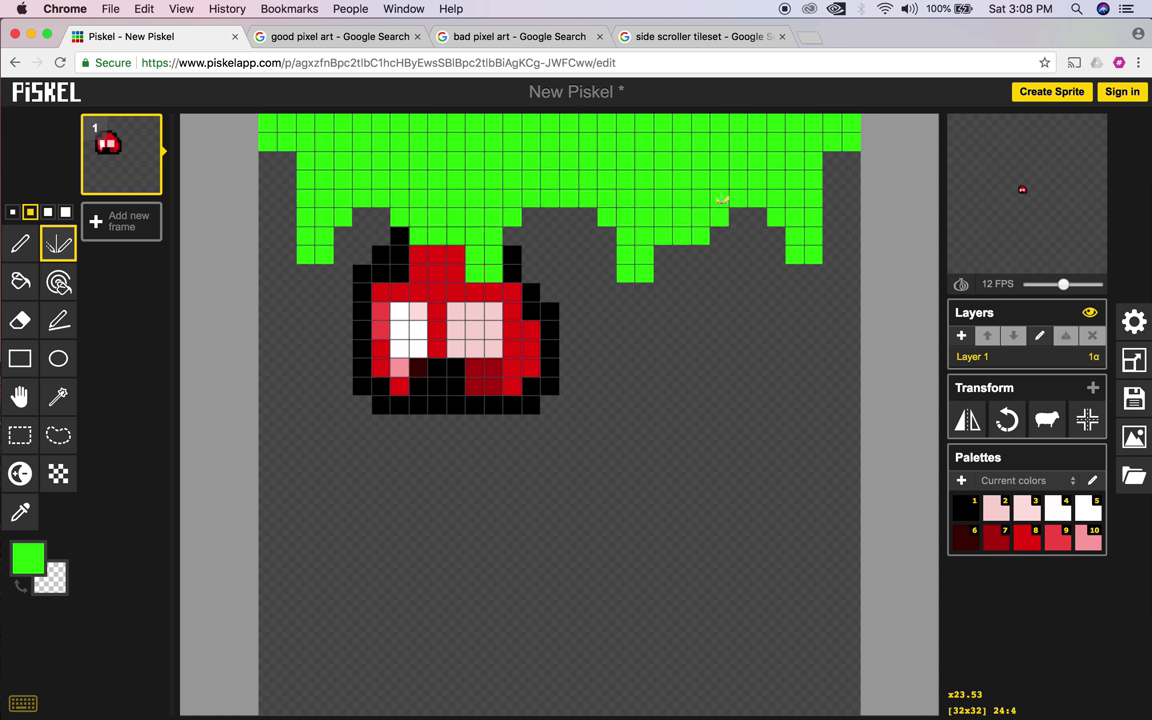
pyautogui.moveTo(536, 128); pyautogui.dragTo(540, 128)
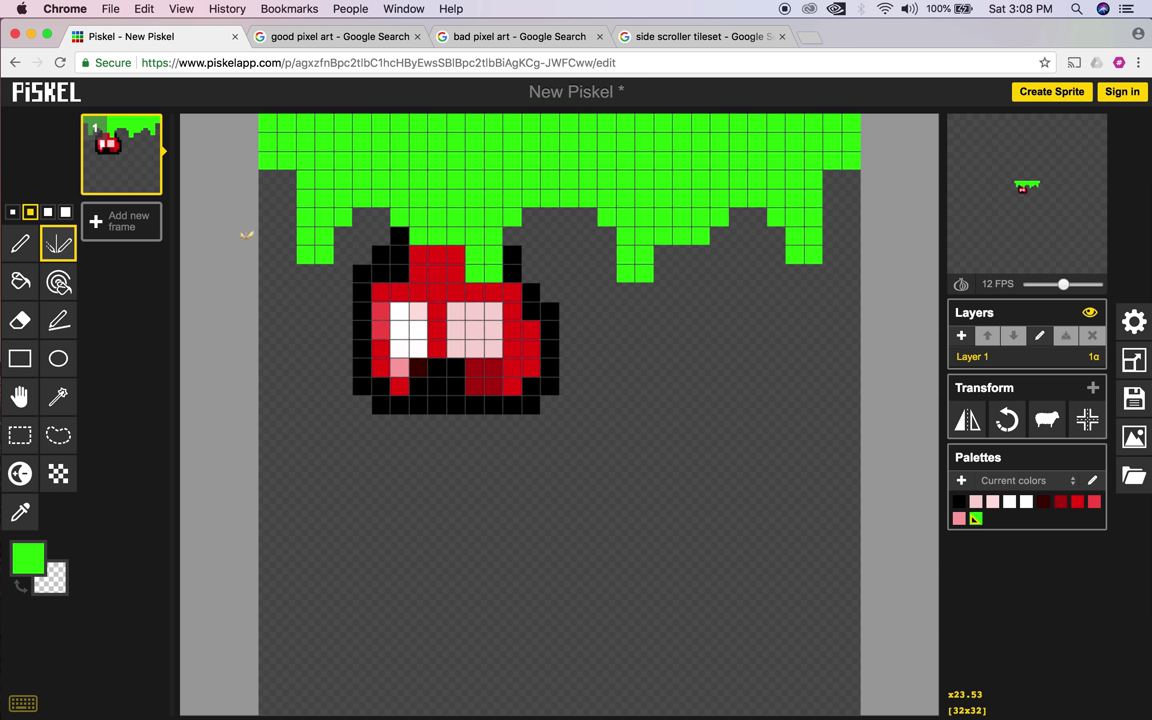
# Add a second layer and paint mirrored green vertical bars at both side edges of the slime.
pyautogui.click(962, 337)
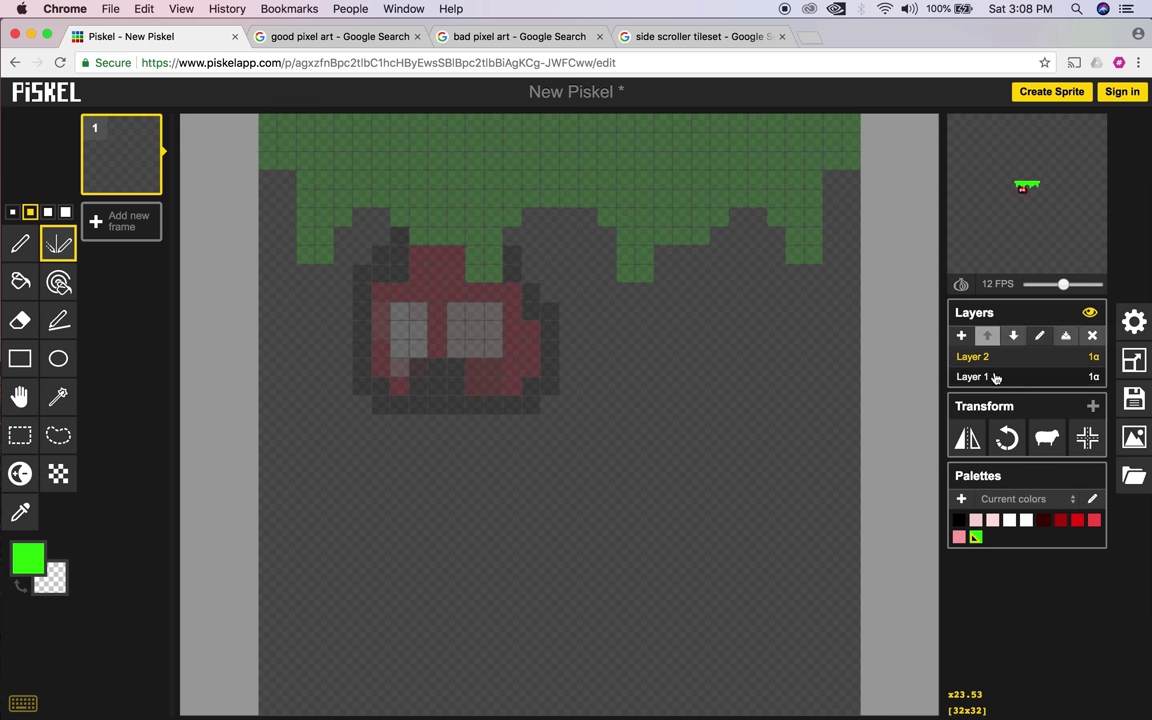
pyautogui.moveTo(272, 140); pyautogui.dragTo(277, 217)
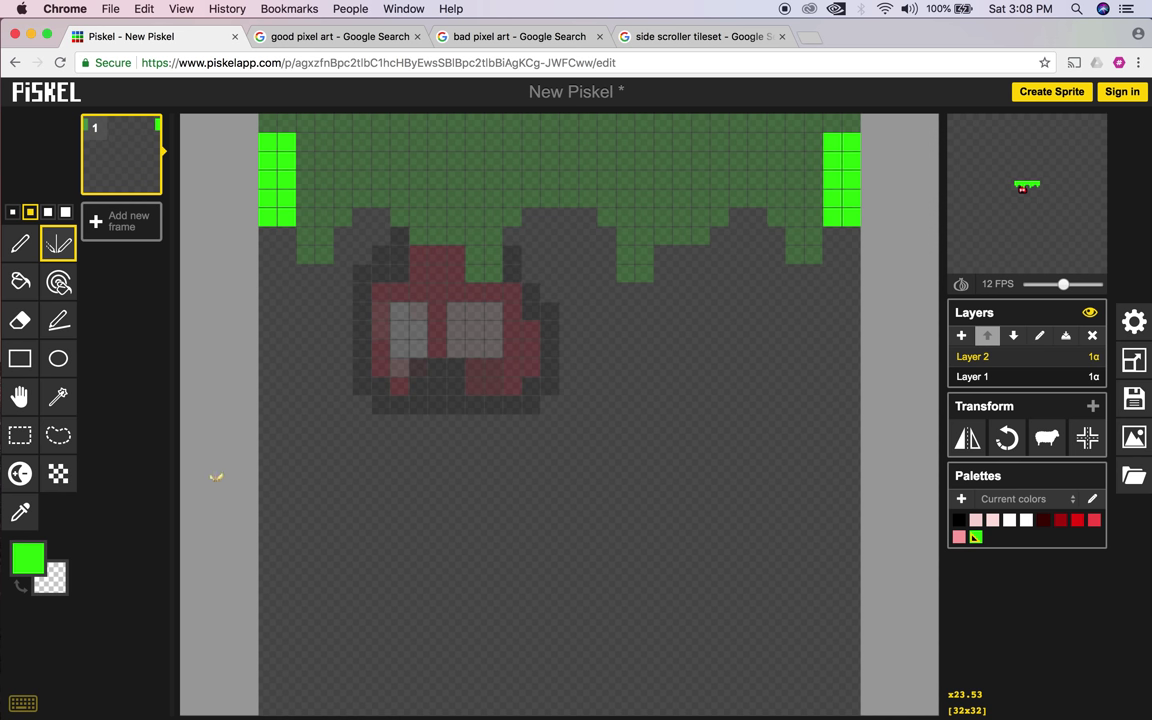
# Switch to Photoshop and open the recent file TilePainted.psd.
pyautogui.moveTo(887, 708)
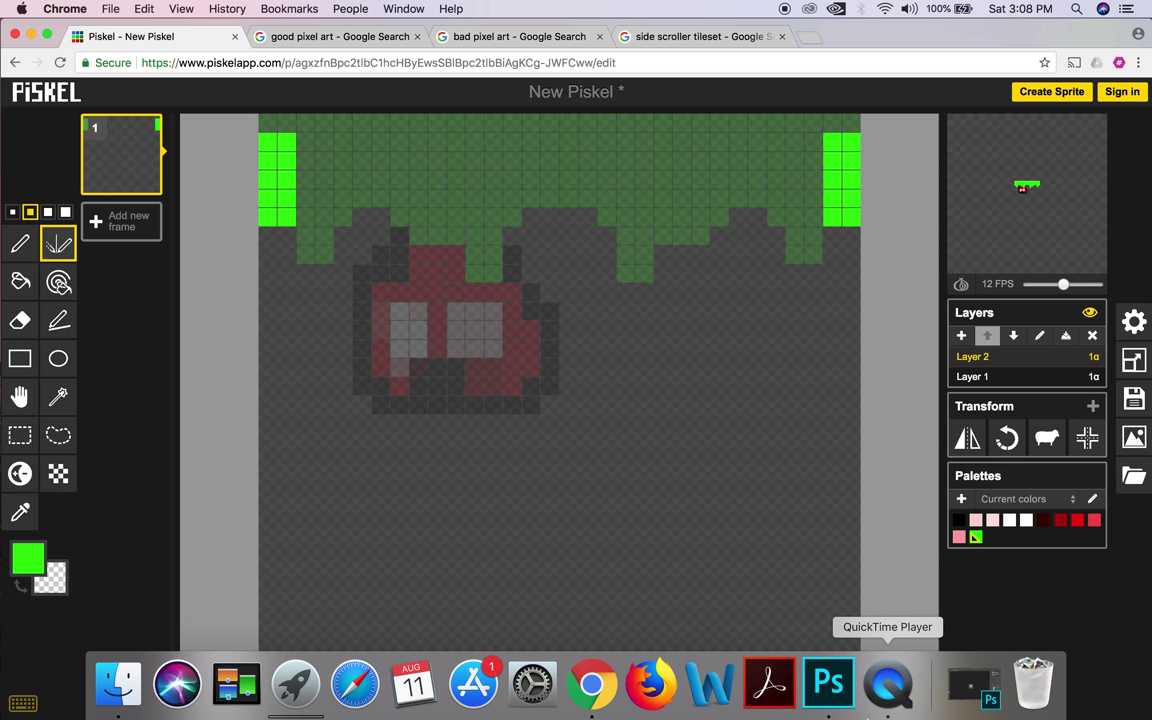
pyautogui.click(965, 690)
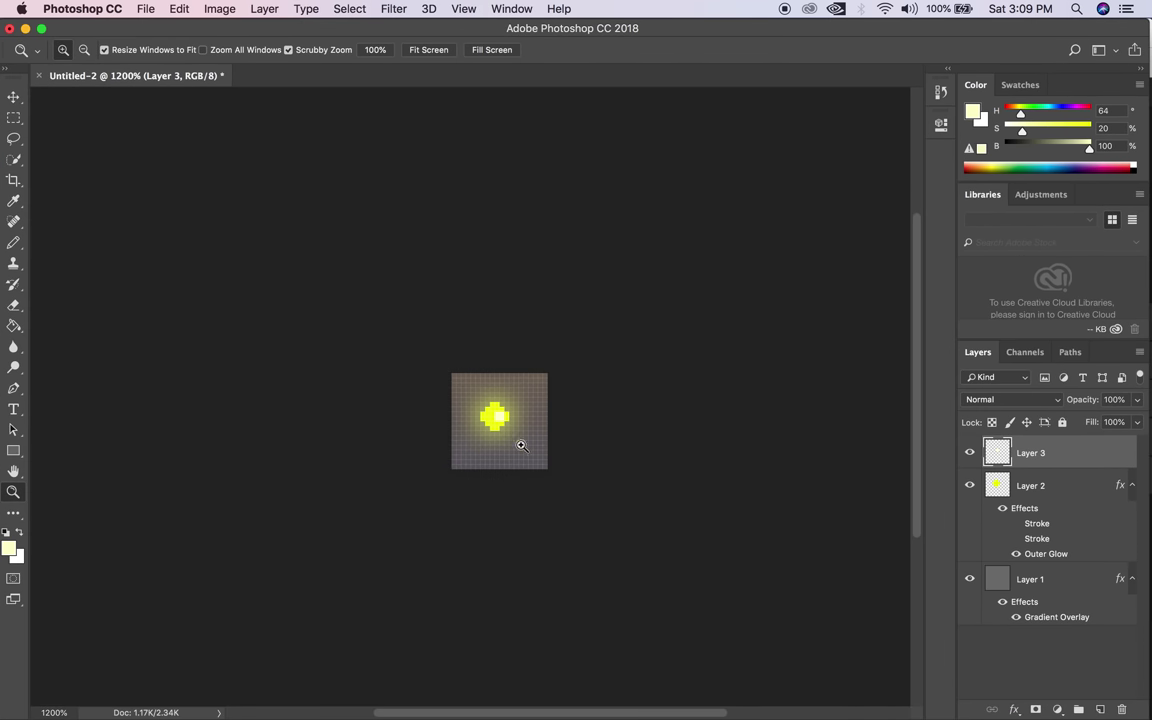
pyautogui.click(148, 8)
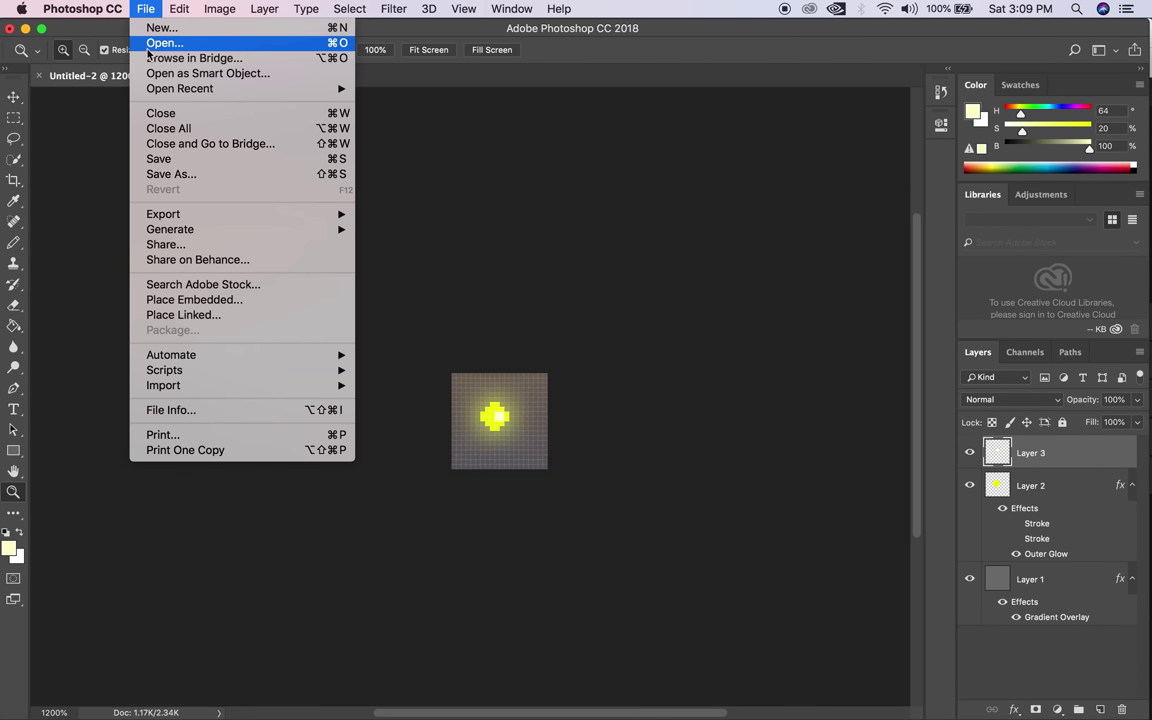
pyautogui.moveTo(172, 88)
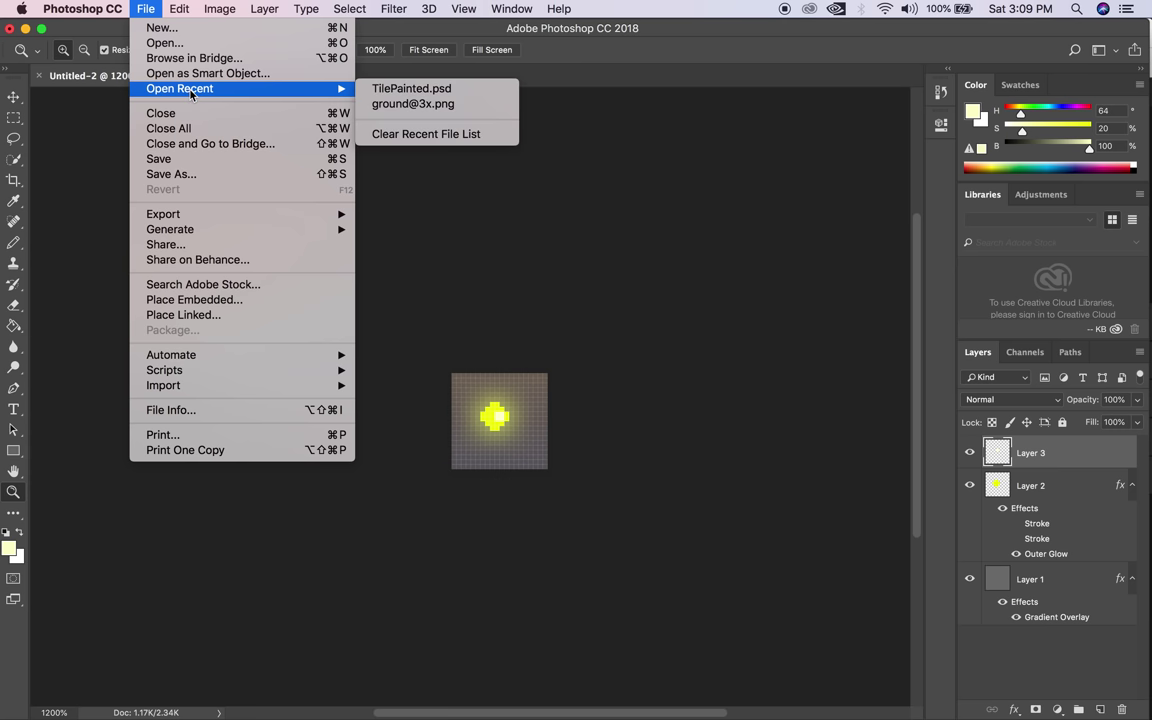
pyautogui.click(395, 89)
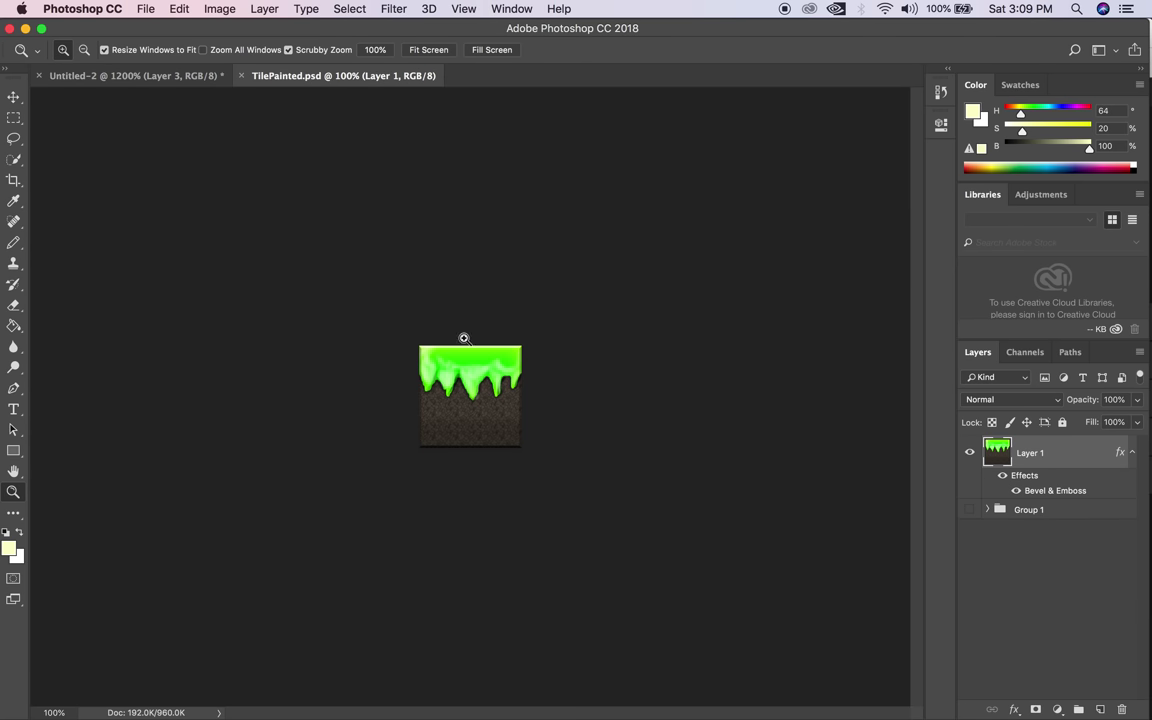